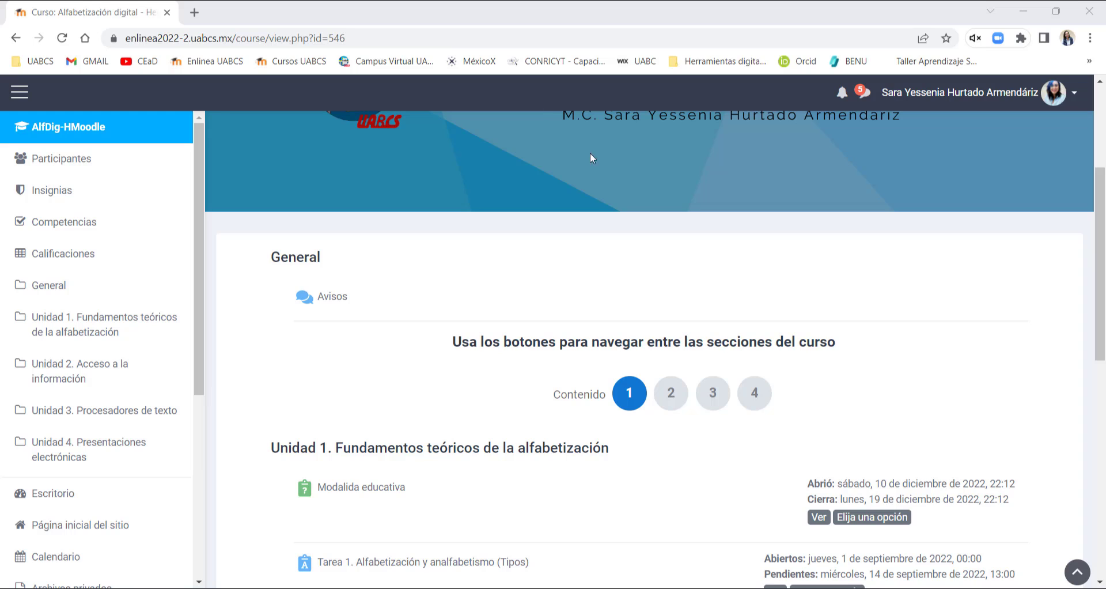
- Turn on course editing and add a new Examen activity to Unidad 1. Fundamentos teóricos de la alfabetización
scroll(855, 259, up, 3)
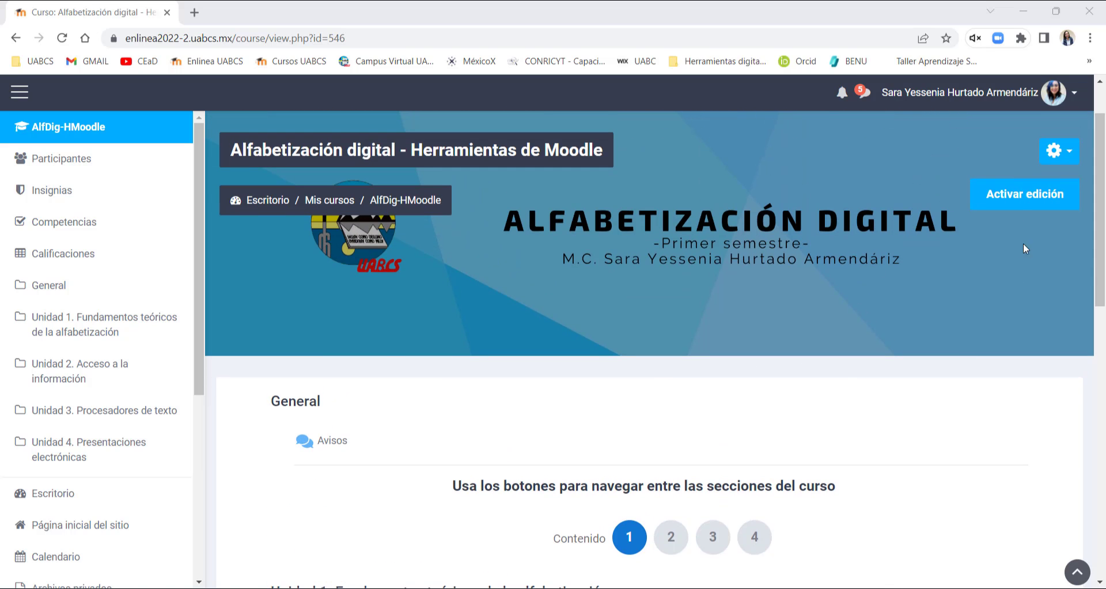
click(1012, 199)
scroll(938, 346, down, 6)
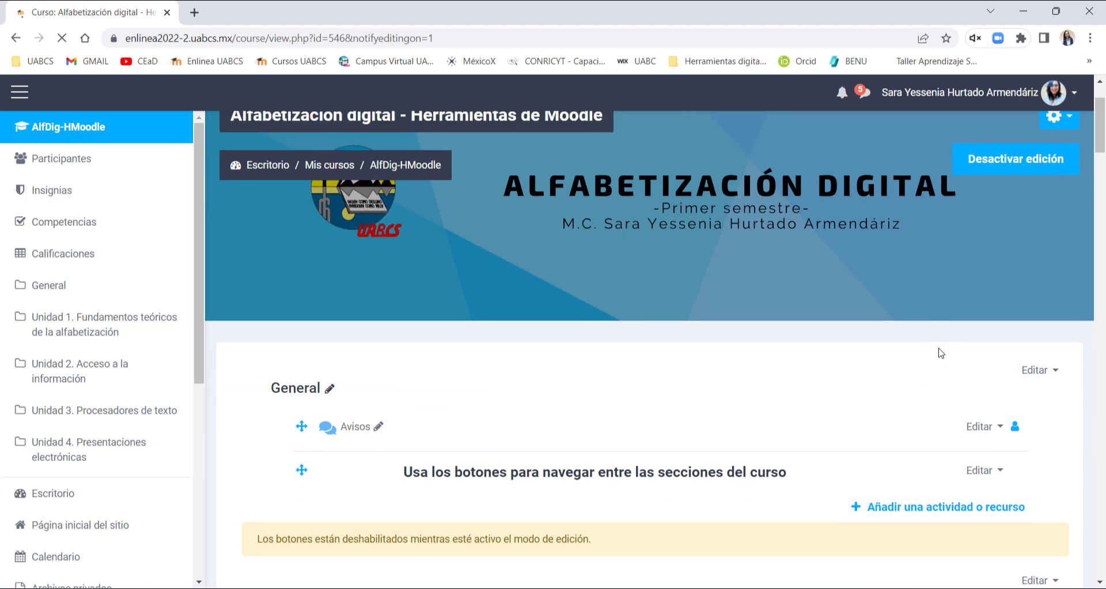
scroll(940, 351, down, 2)
scroll(933, 349, down, 1)
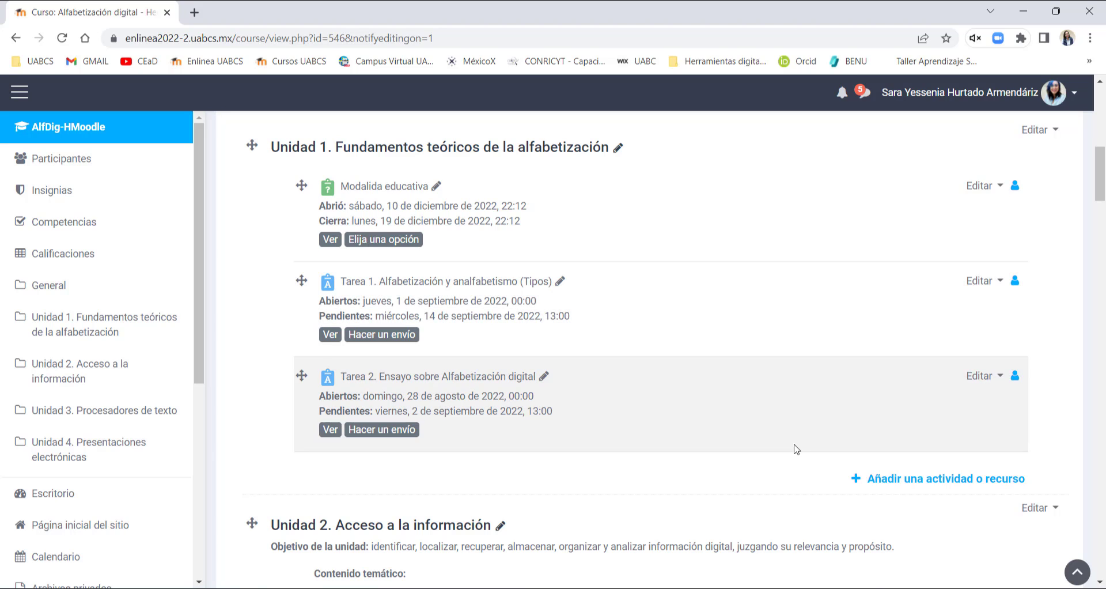
click(965, 485)
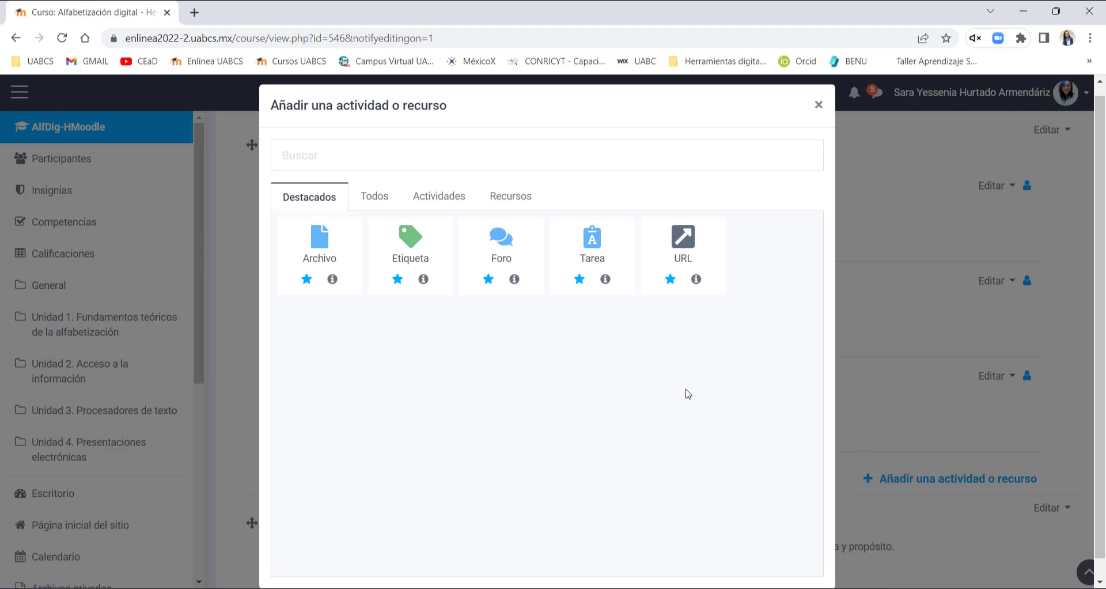
click(444, 197)
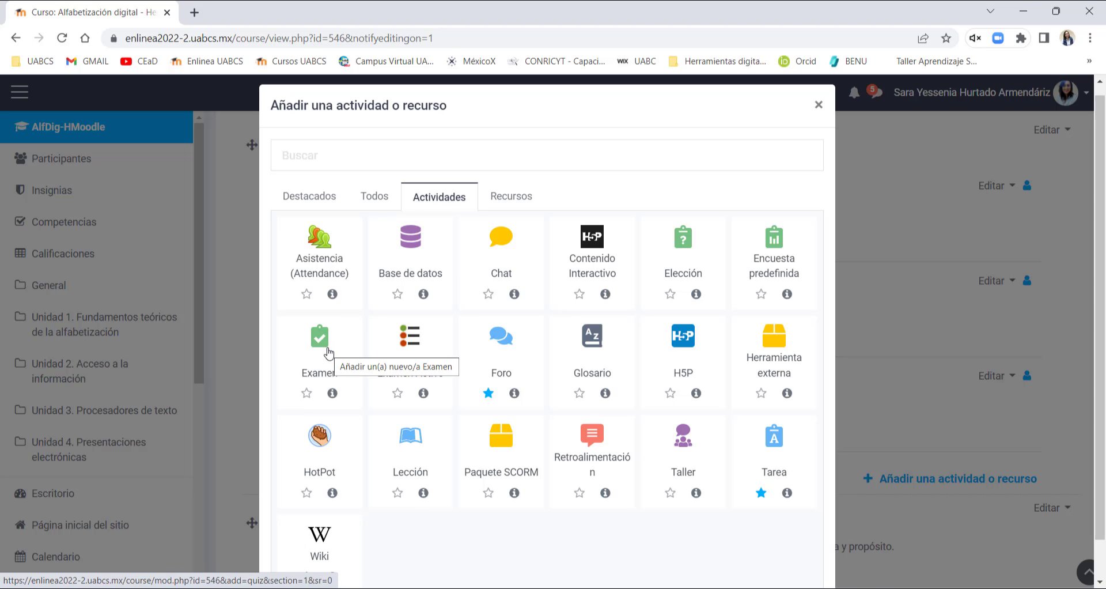
click(329, 353)
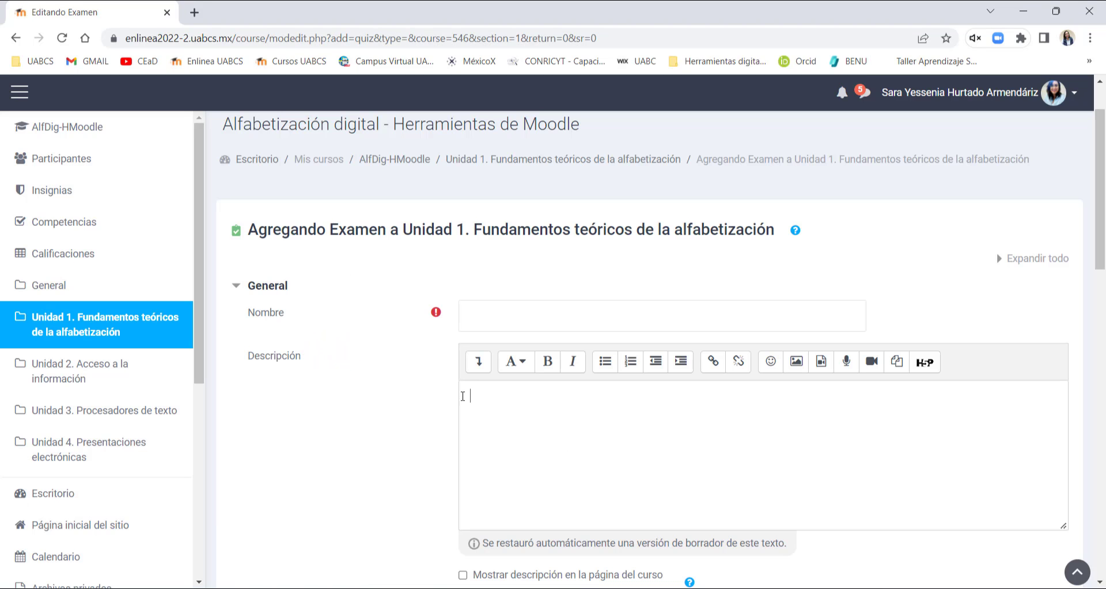
- Look through the sections of the exam settings form, from General to Competencias
scroll(462, 396, down, 1)
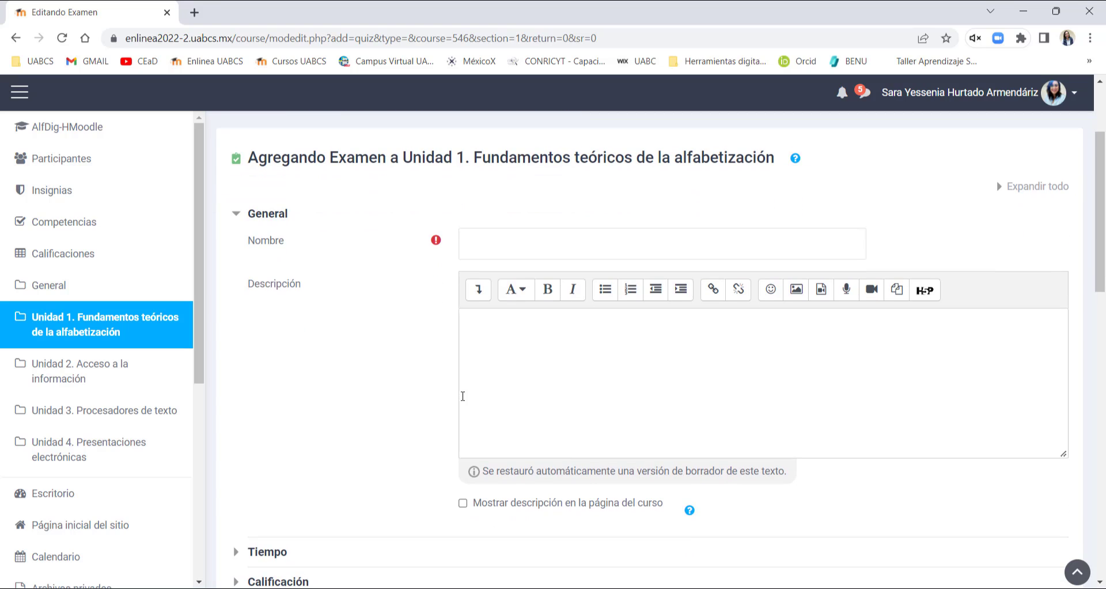
double_click(296, 212)
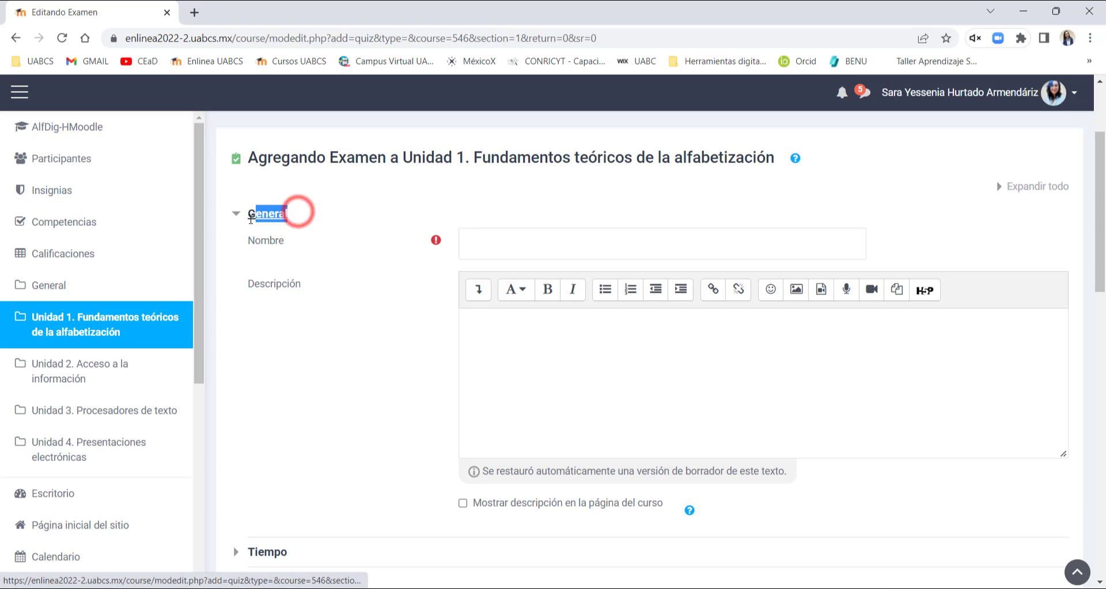
scroll(366, 326, down, 6)
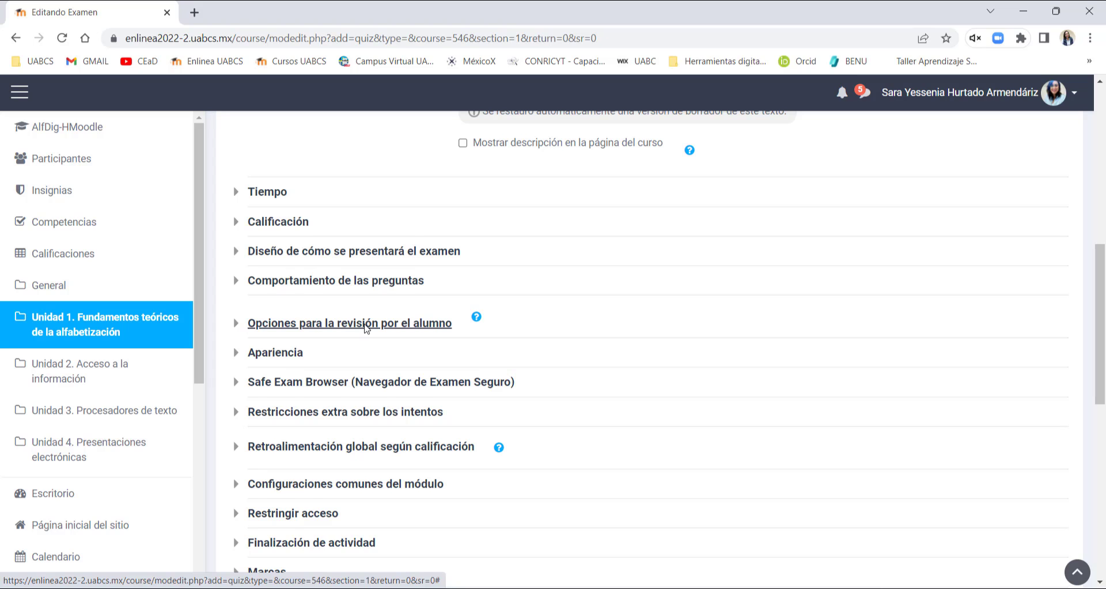
scroll(366, 326, down, 3)
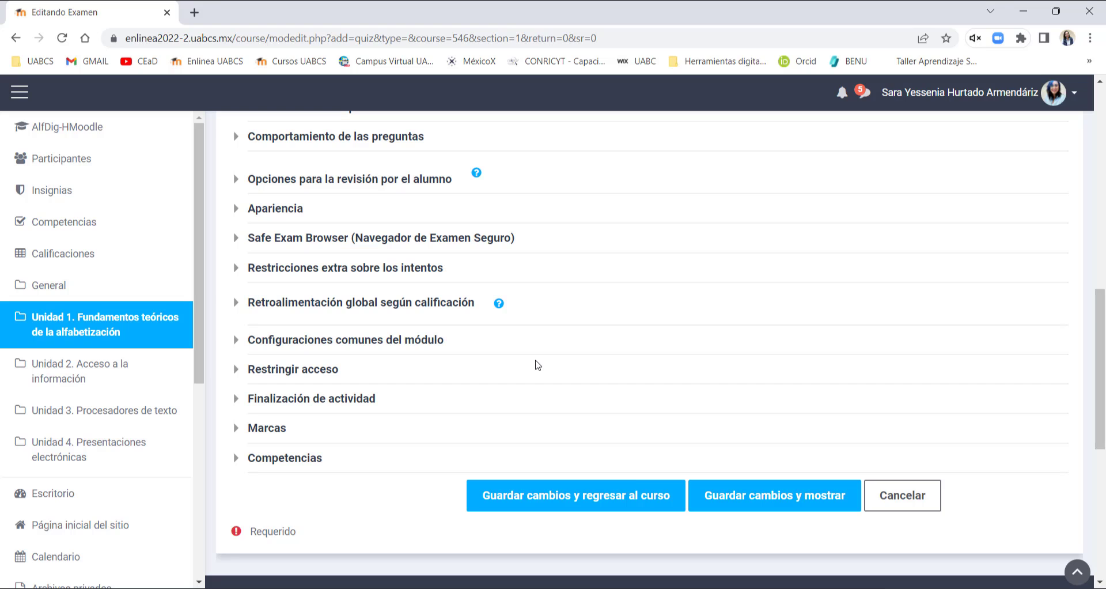
scroll(537, 364, up, 3)
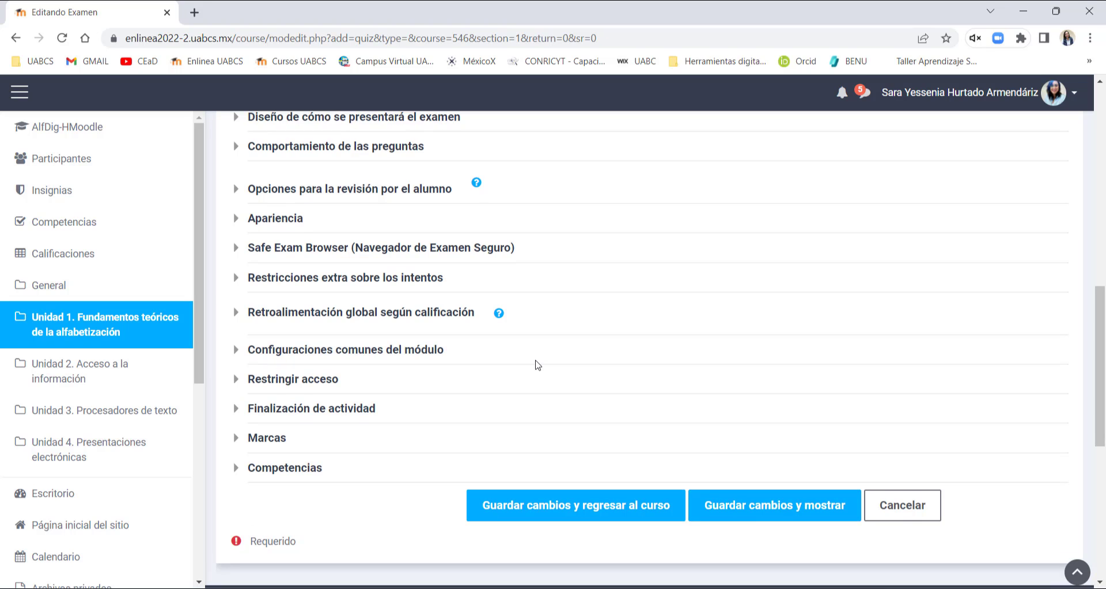
scroll(537, 364, up, 10)
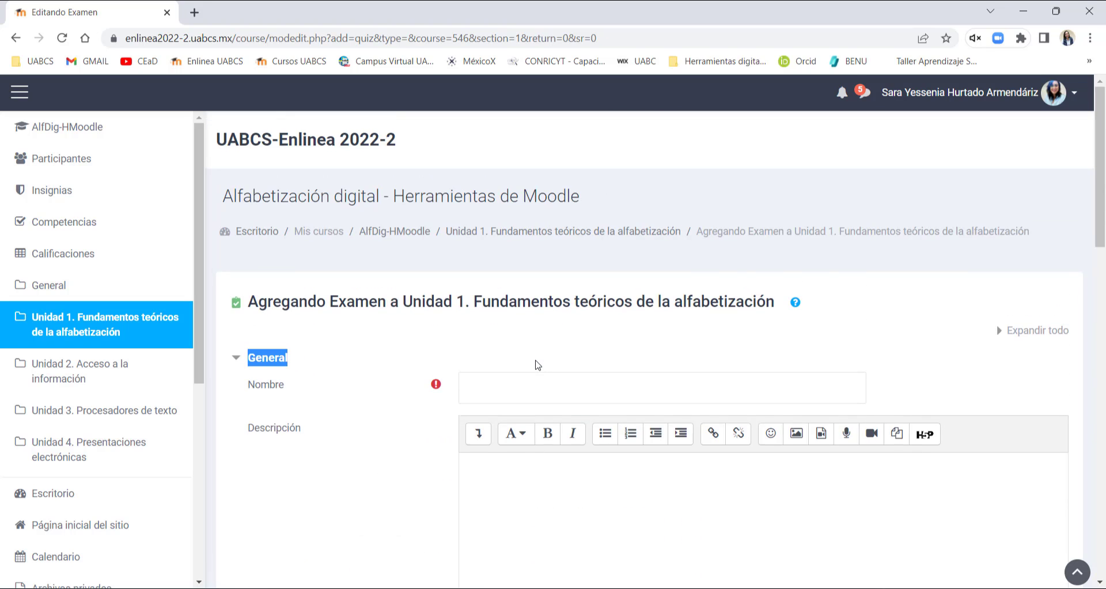
- Name the exam "Examen de ejemplo en Moodle" and paste the copied exam instructions into its description
scroll(530, 380, down, 1)
click(526, 383)
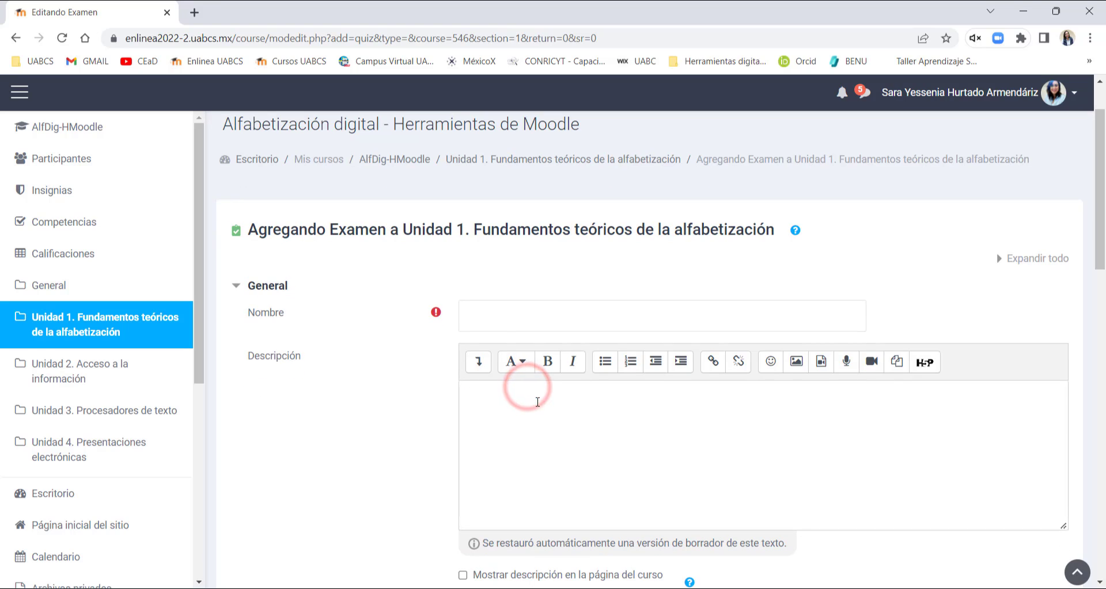
click(501, 323)
text(Examen de ejemplo )
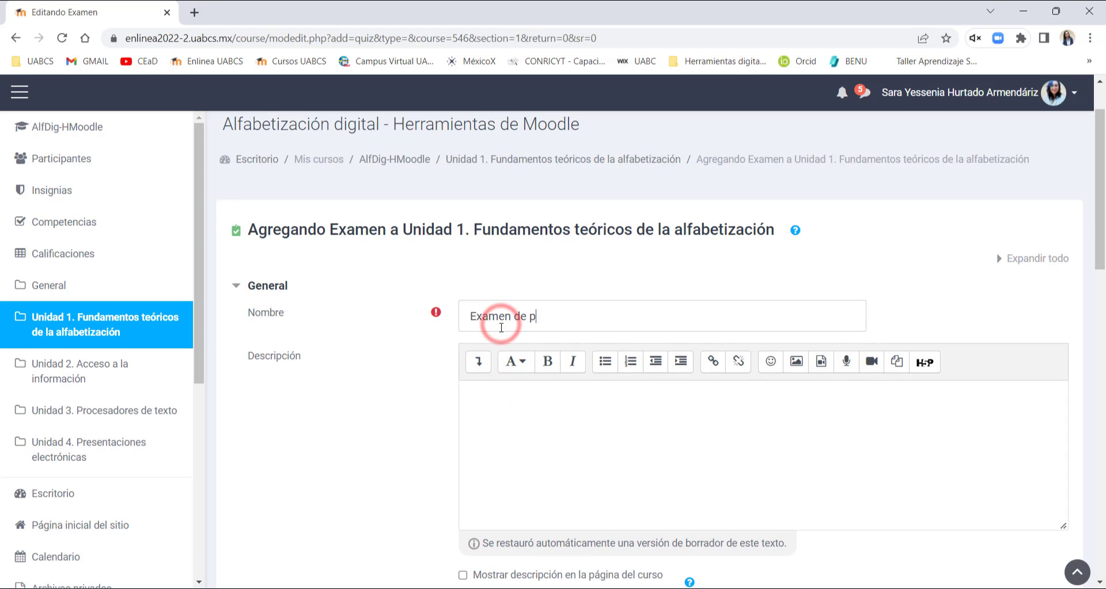
text(en Moodle)
click(506, 409)
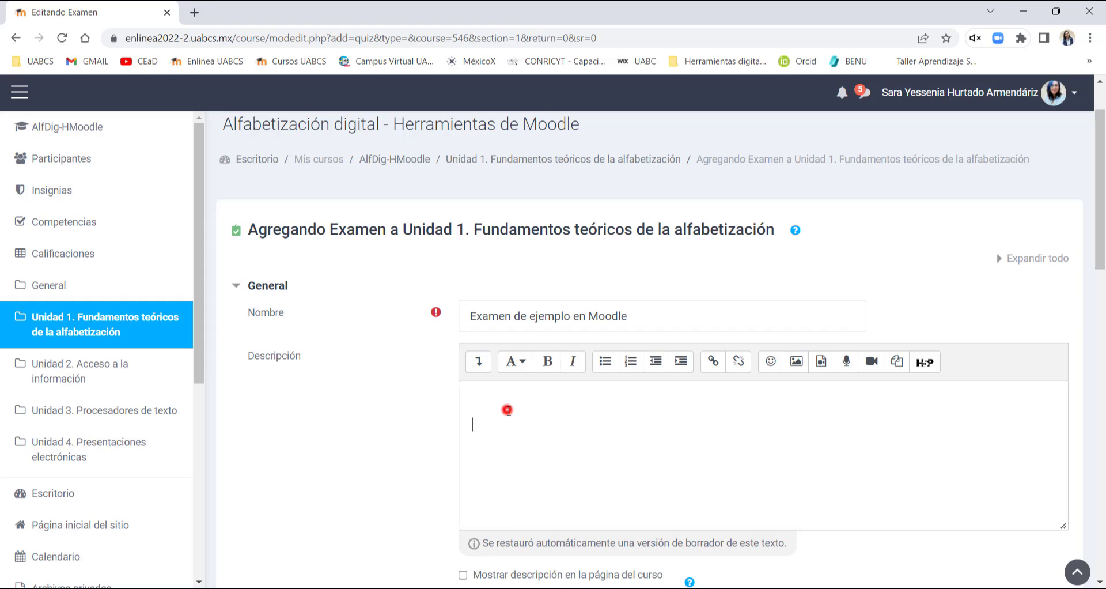
key(ctrl+v)
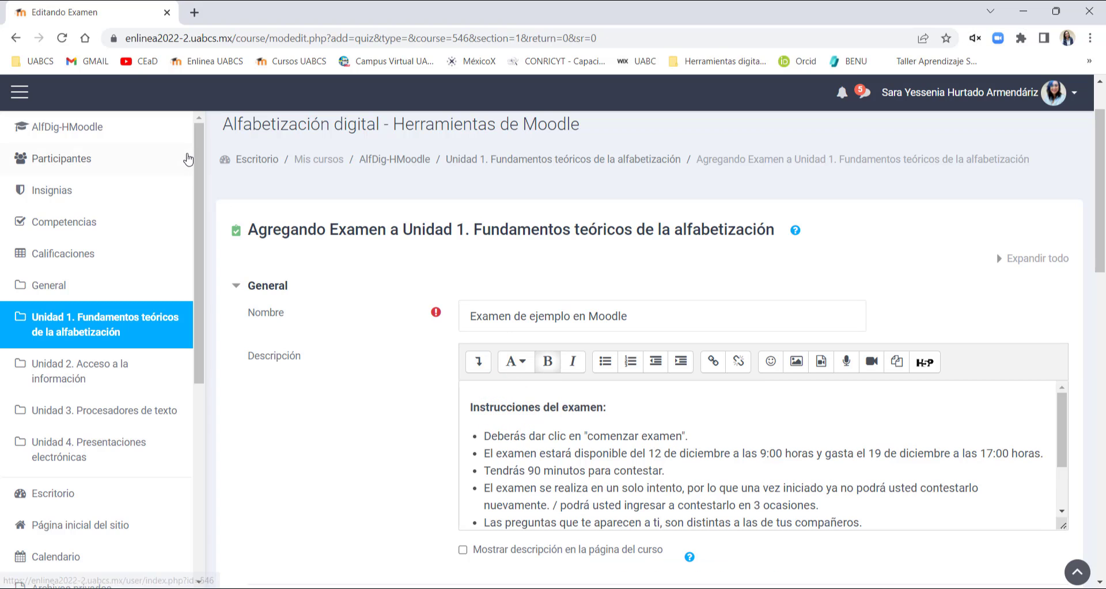
- Arrange the exam form side by side with the Word document "Ejemplo de examen para Moodle - Sin códigos"
drag(101, 11, 1103, 58)
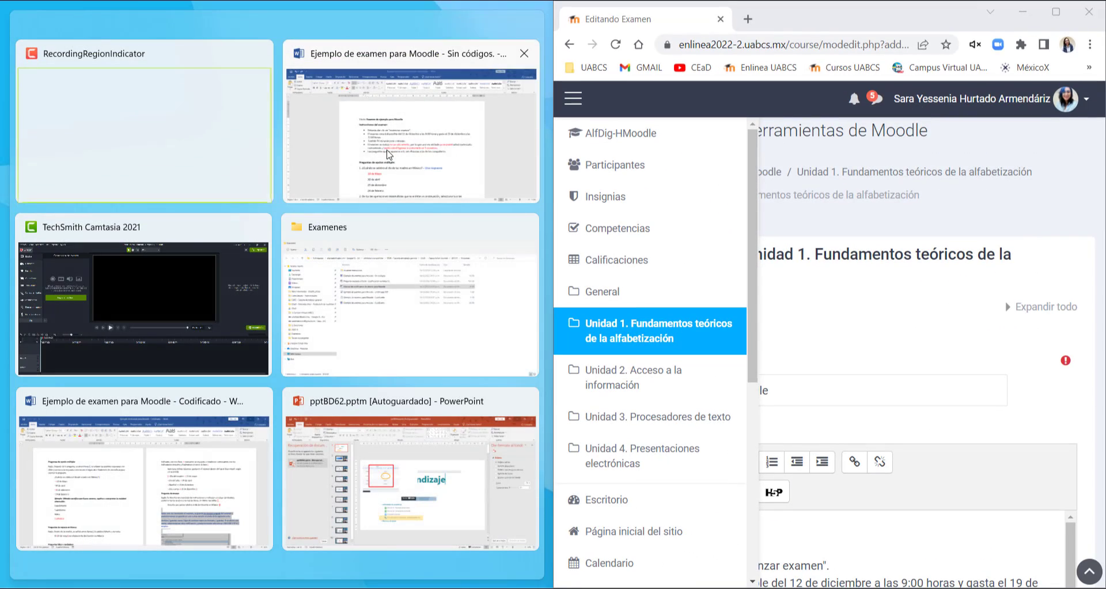
click(383, 147)
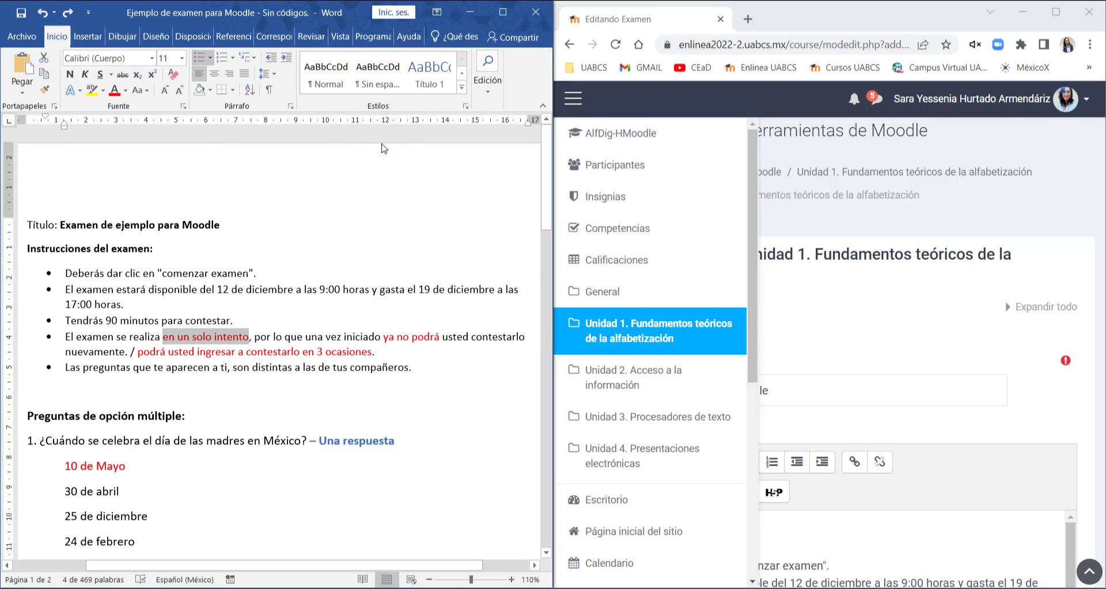
click(582, 109)
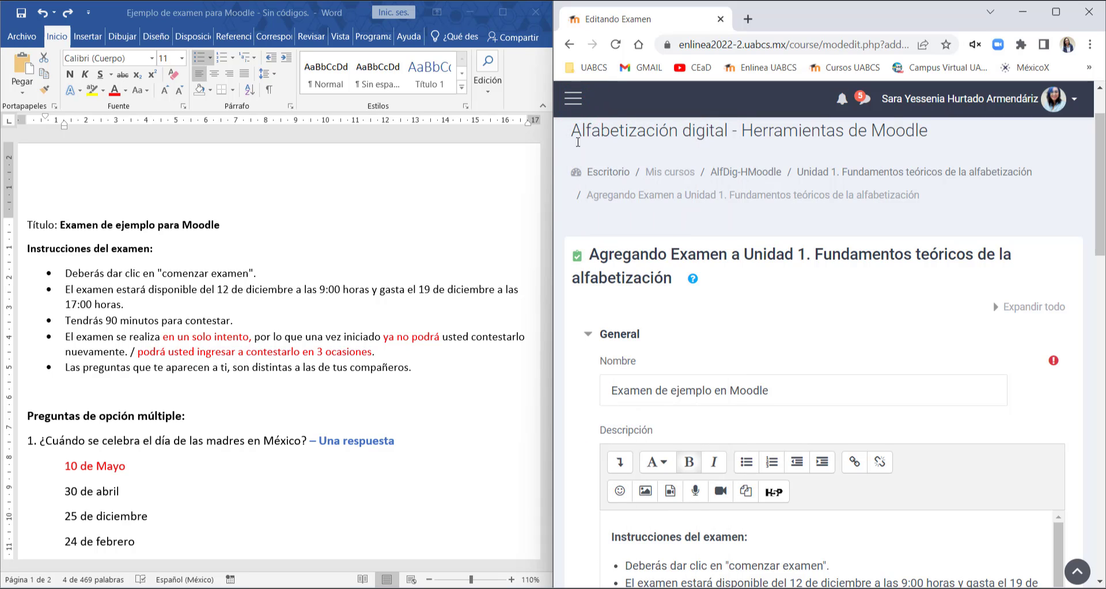
- Review the title, instructions and question types in the Word exam document, from multiple choice to true or false
scroll(369, 377, down, 3)
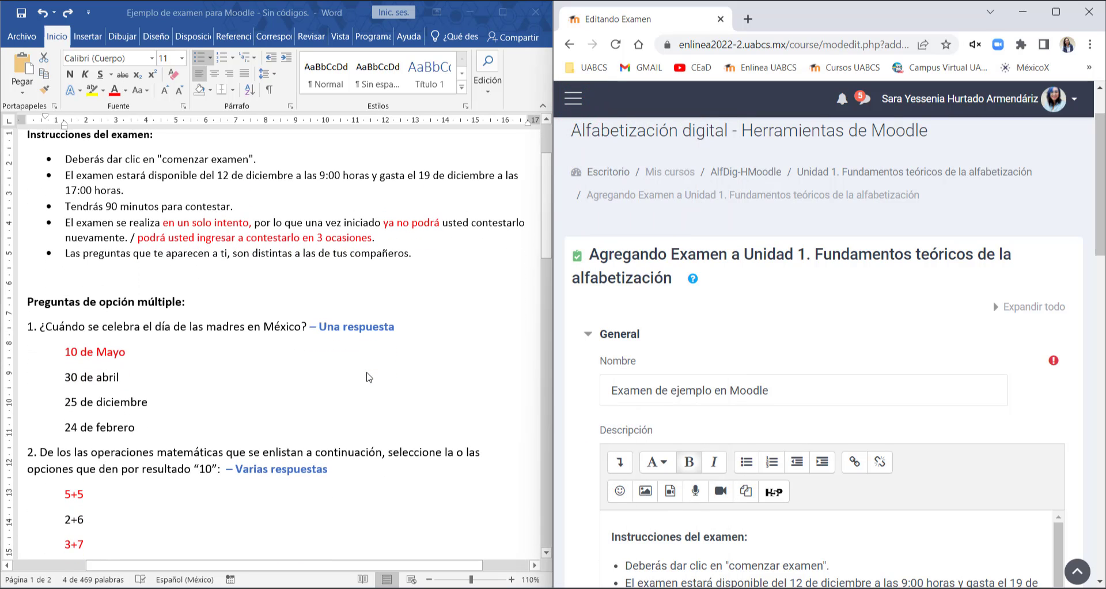
scroll(368, 377, up, 2)
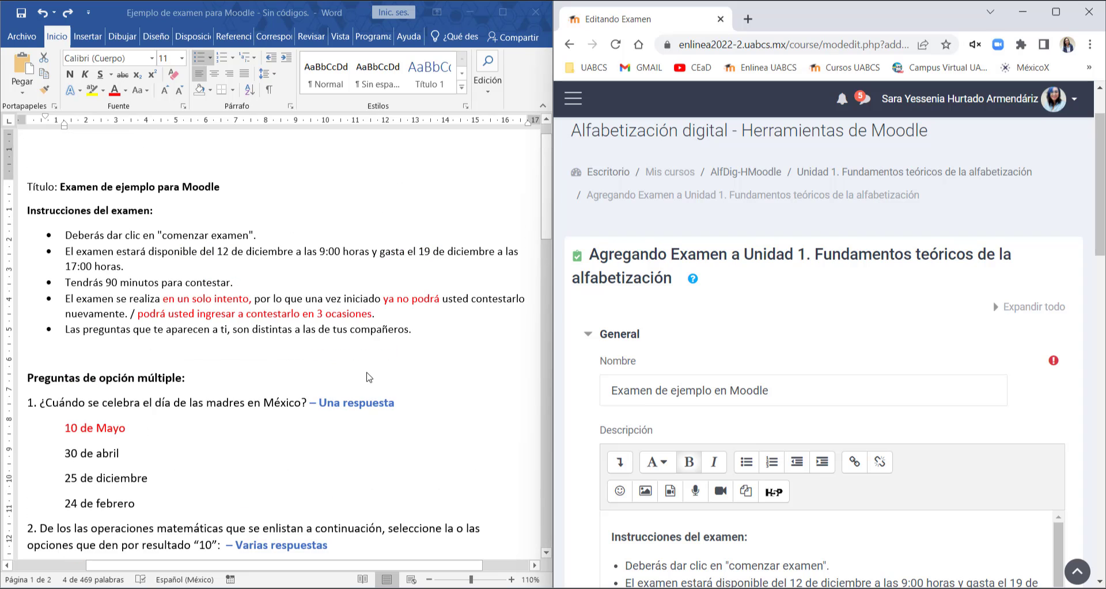
click(32, 186)
click(46, 219)
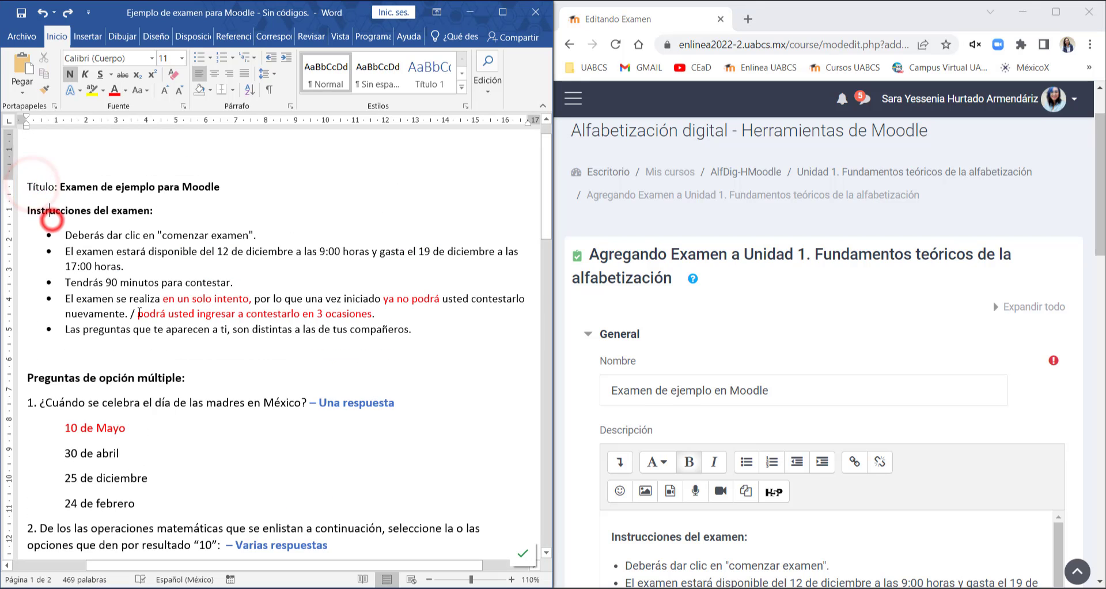
scroll(120, 314, down, 2)
drag(104, 309, 142, 432)
scroll(240, 480, down, 6)
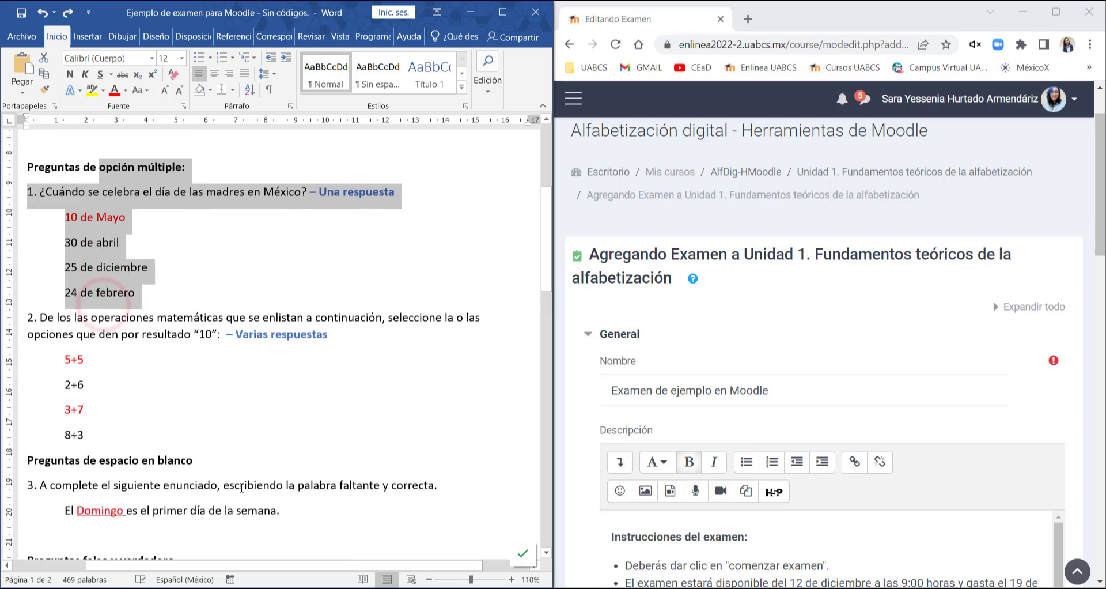
scroll(240, 481, down, 3)
scroll(239, 475, up, 4)
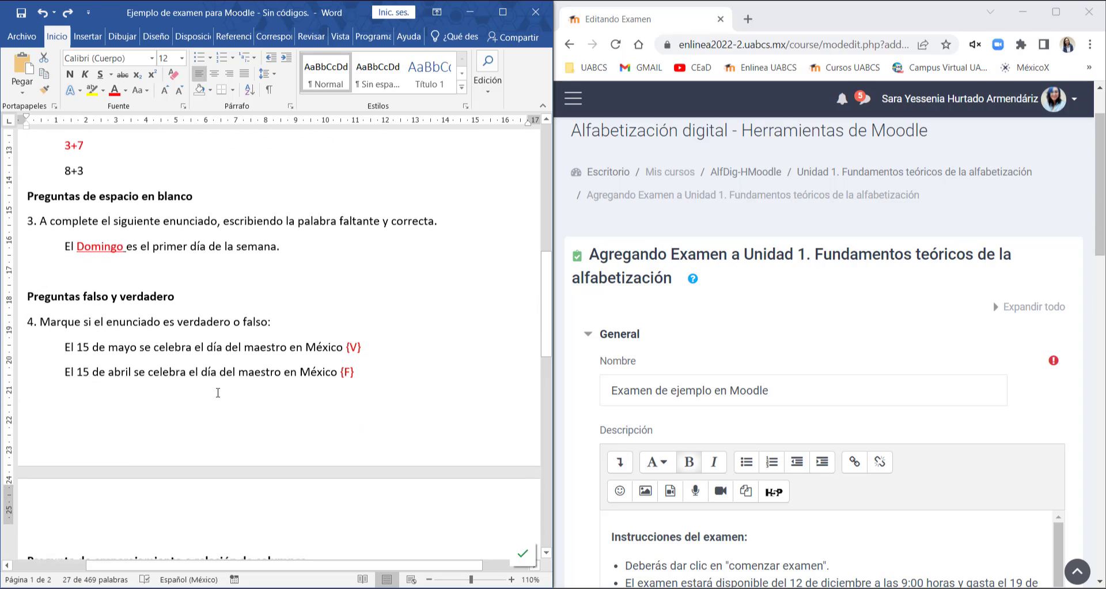
scroll(217, 393, up, 5)
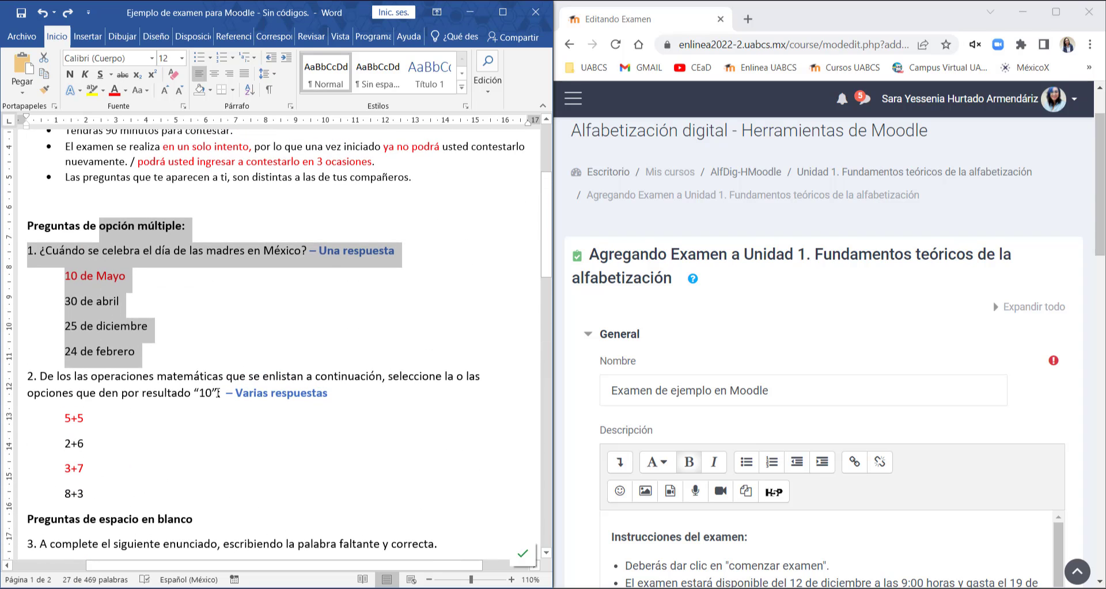
- Compare the Word document's instruction about exam attempts with the settings sections in the Moodle exam form
click(818, 328)
scroll(818, 333, down, 5)
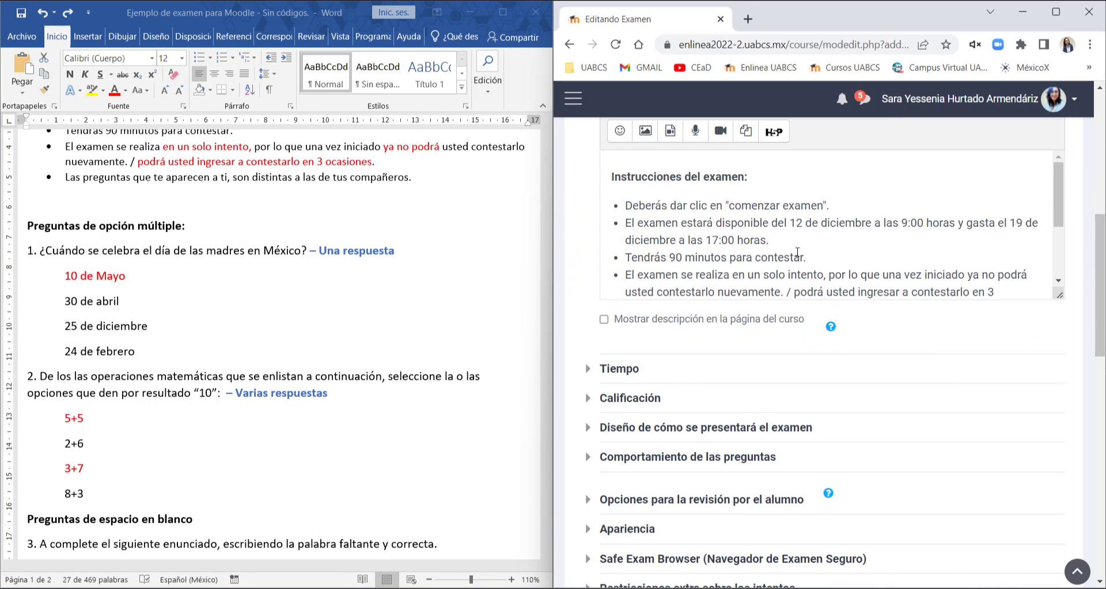
scroll(421, 323, up, 5)
click(224, 340)
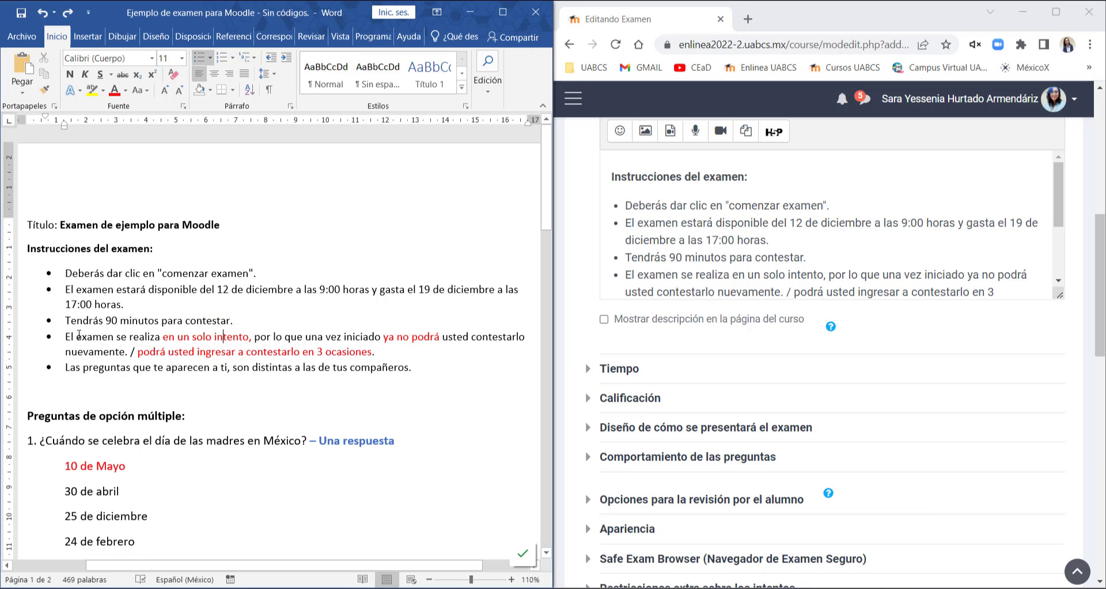
drag(58, 336, 320, 337)
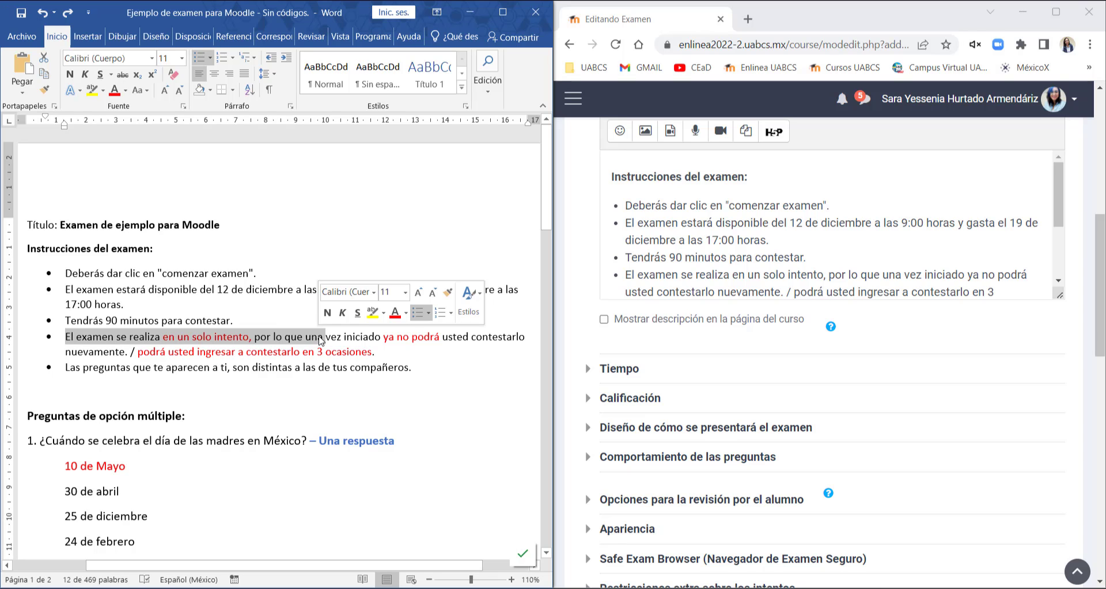
scroll(691, 404, down, 4)
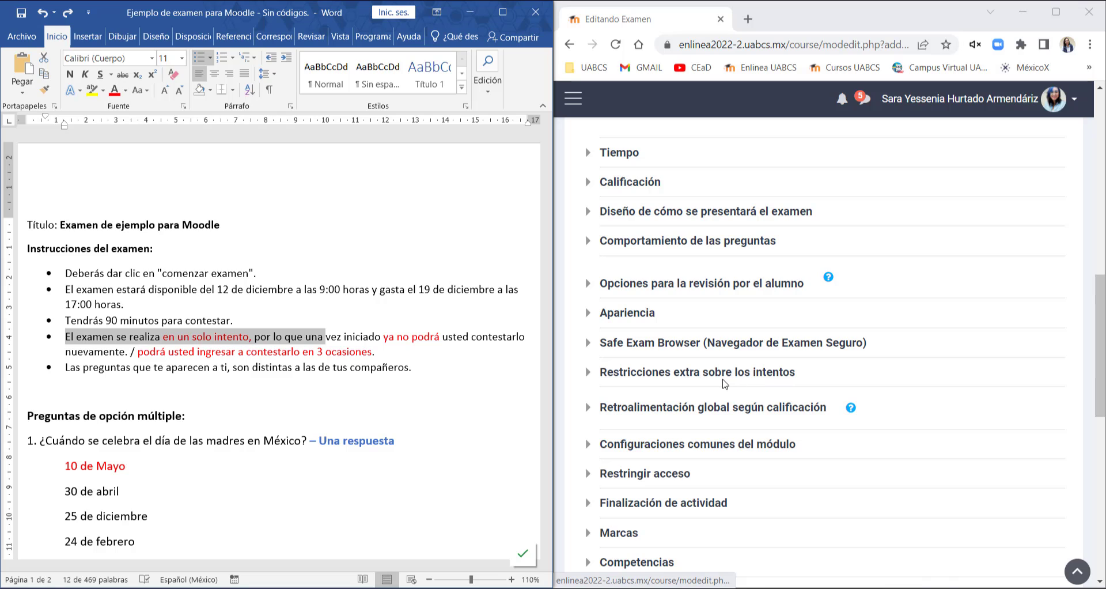
click(724, 381)
click(722, 380)
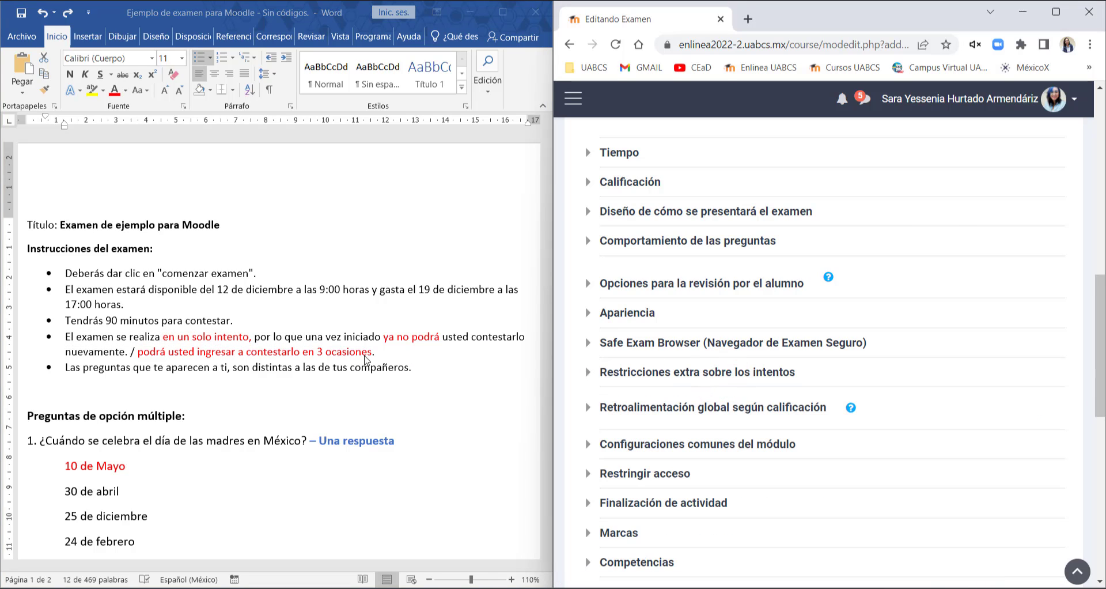
- Reread the attempts instruction in the Word document alongside the instructions pasted in the exam description
scroll(951, 248, up, 5)
click(871, 369)
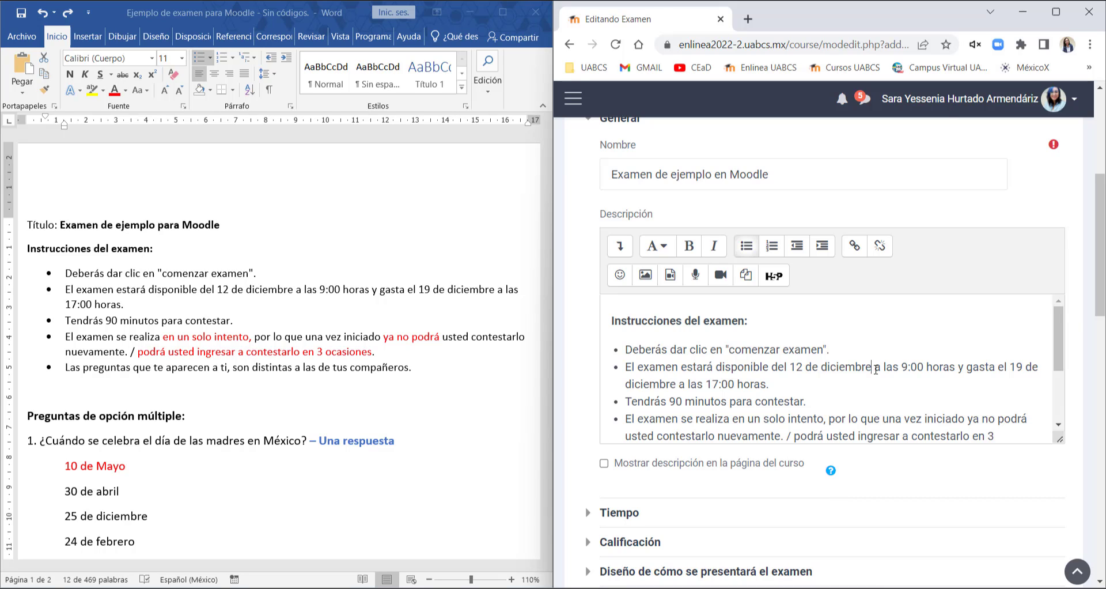
click(69, 336)
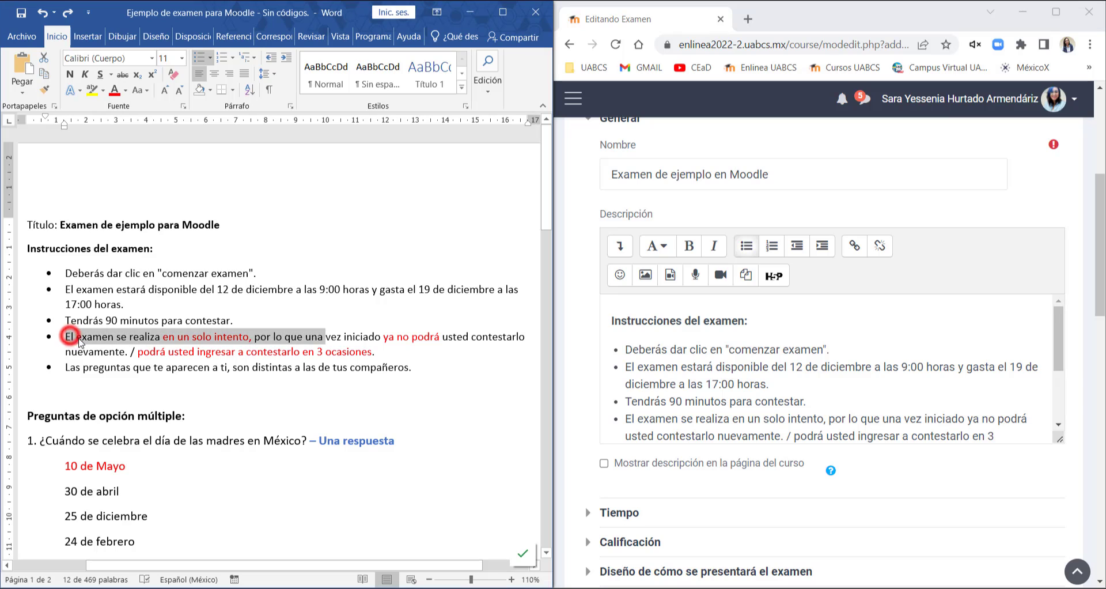
drag(108, 337, 235, 344)
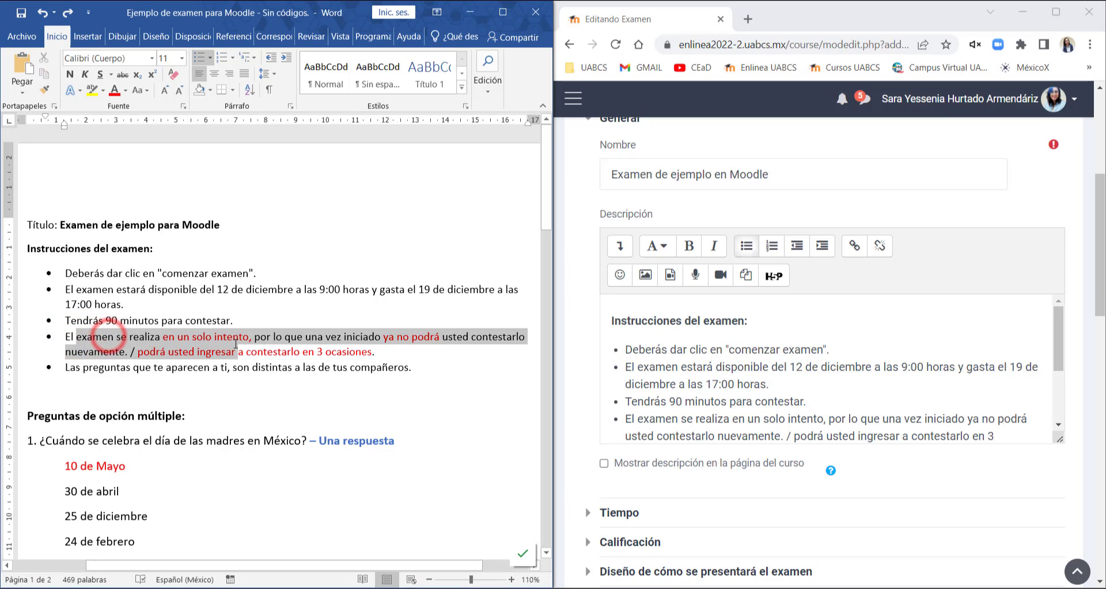
click(244, 337)
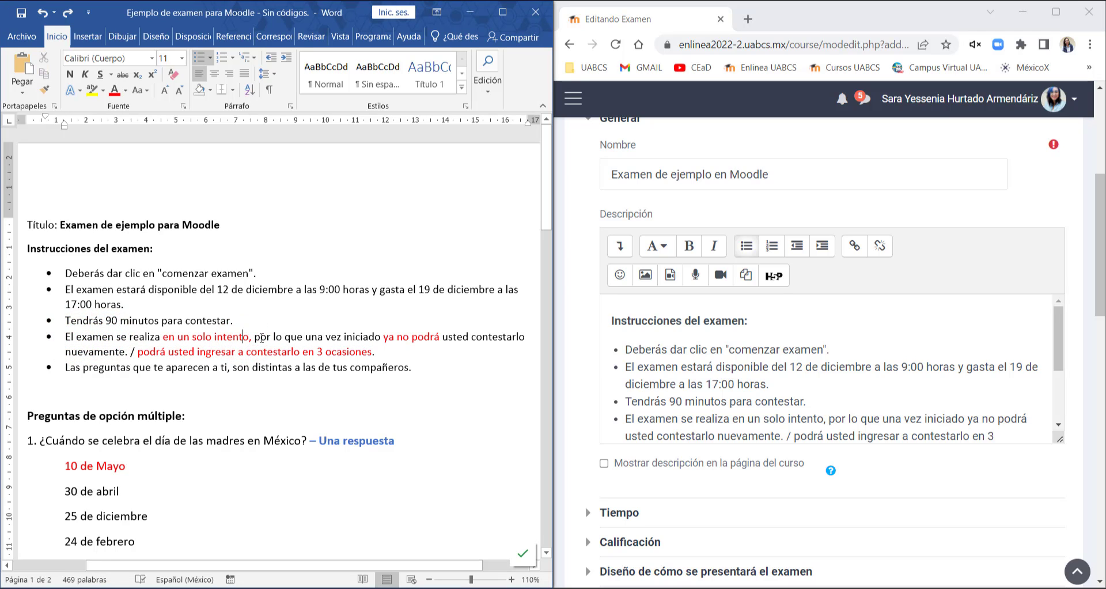
drag(262, 337, 375, 339)
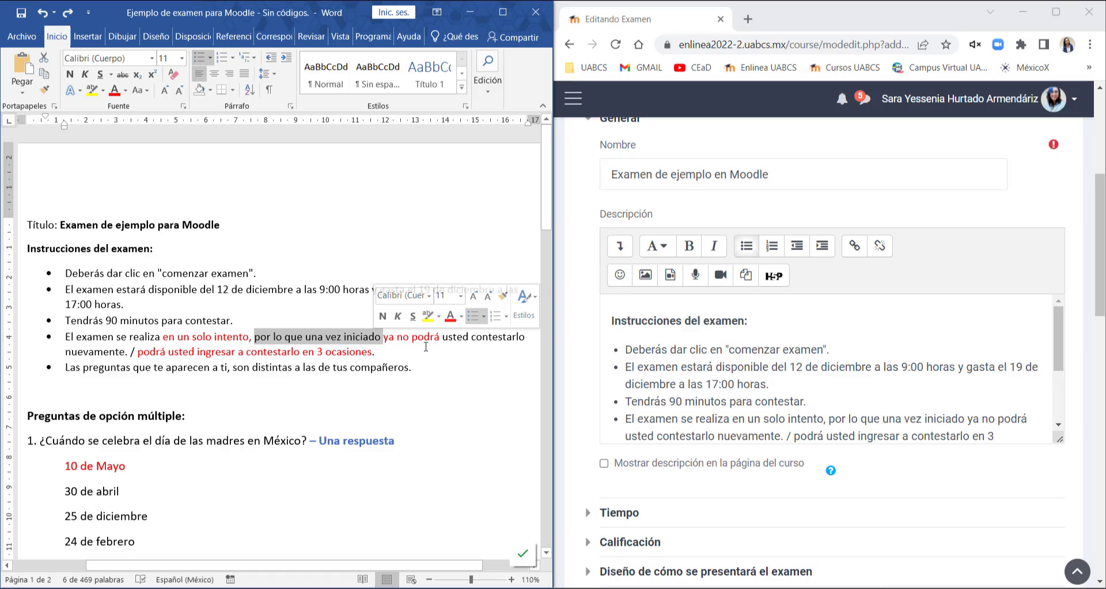
- Maximize the Moodle exam form and delete the alternative "/ podrá usted ingresar a contestarlo en 3 ocasiones" from the description's attempts instruction
click(184, 352)
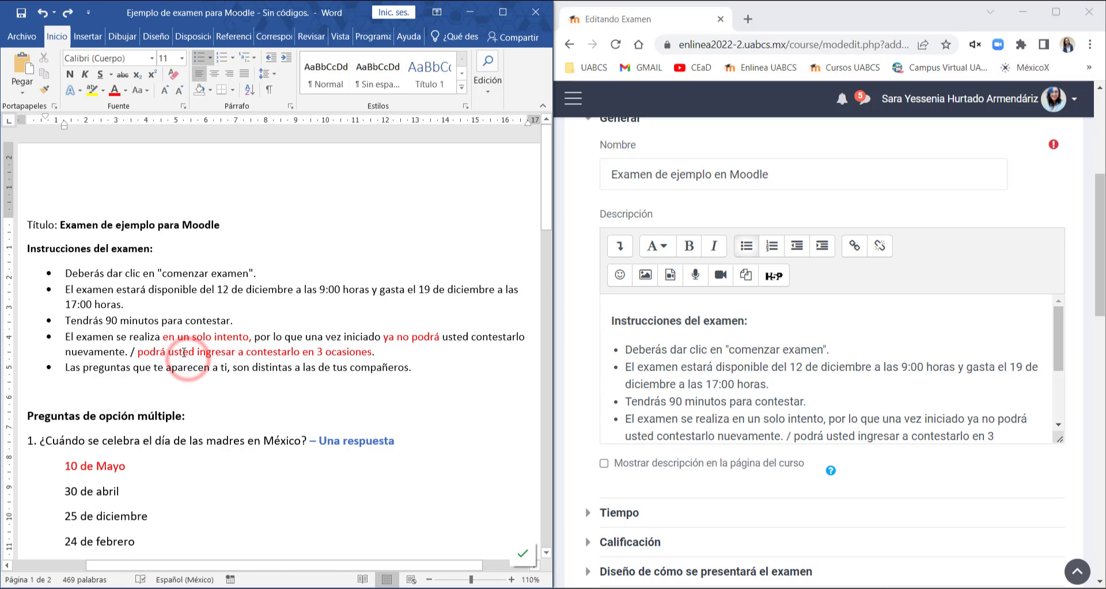
drag(137, 352, 378, 358)
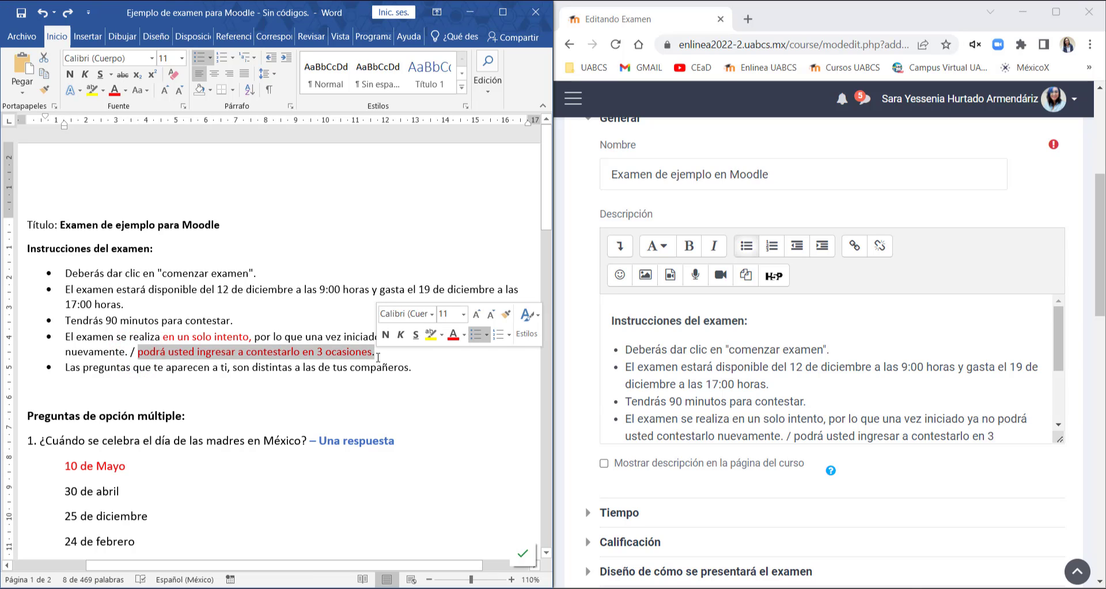
click(349, 353)
scroll(691, 350, down, 1)
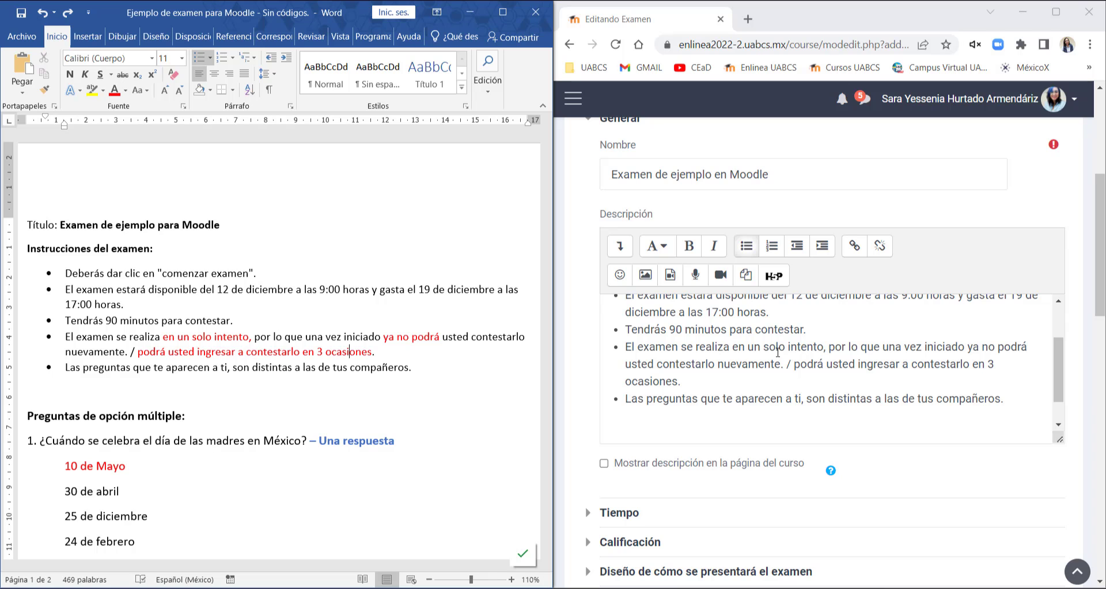
click(1059, 12)
scroll(547, 248, up, 3)
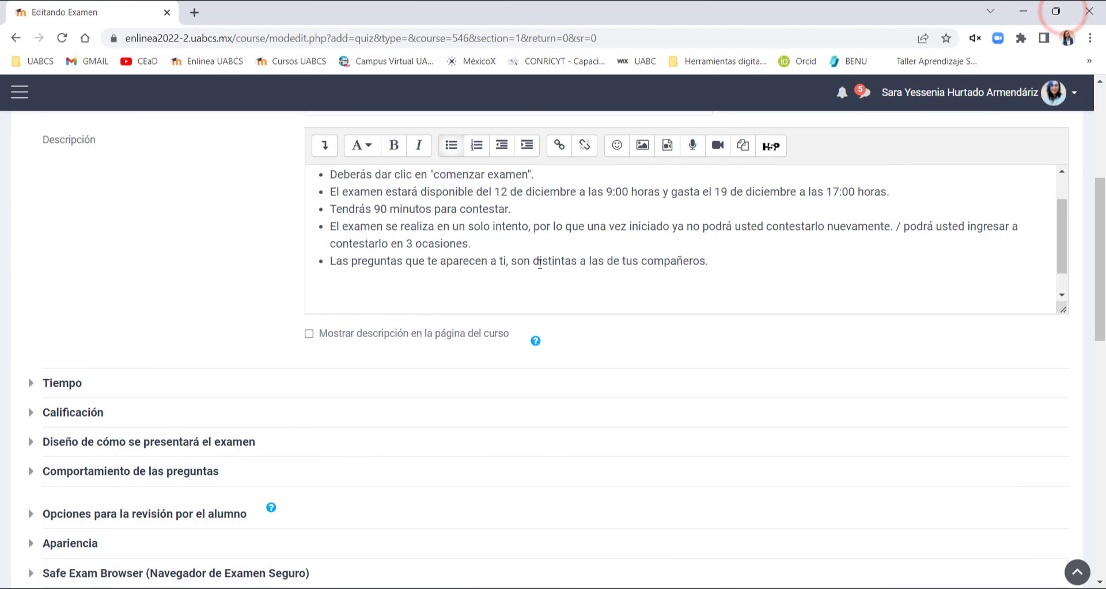
click(531, 269)
scroll(608, 270, down, 1)
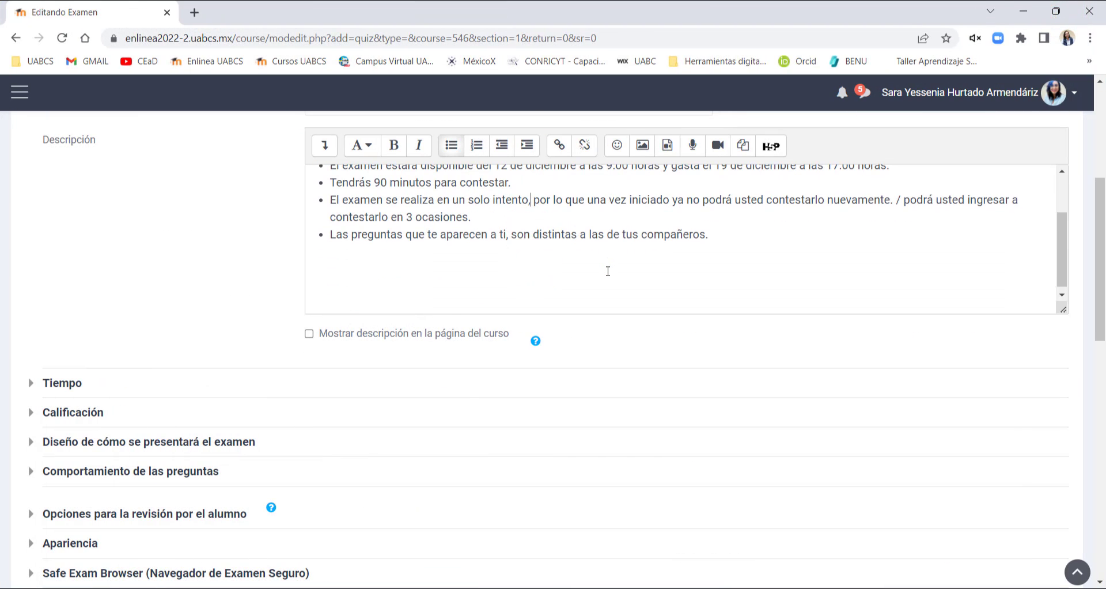
scroll(608, 271, up, 1)
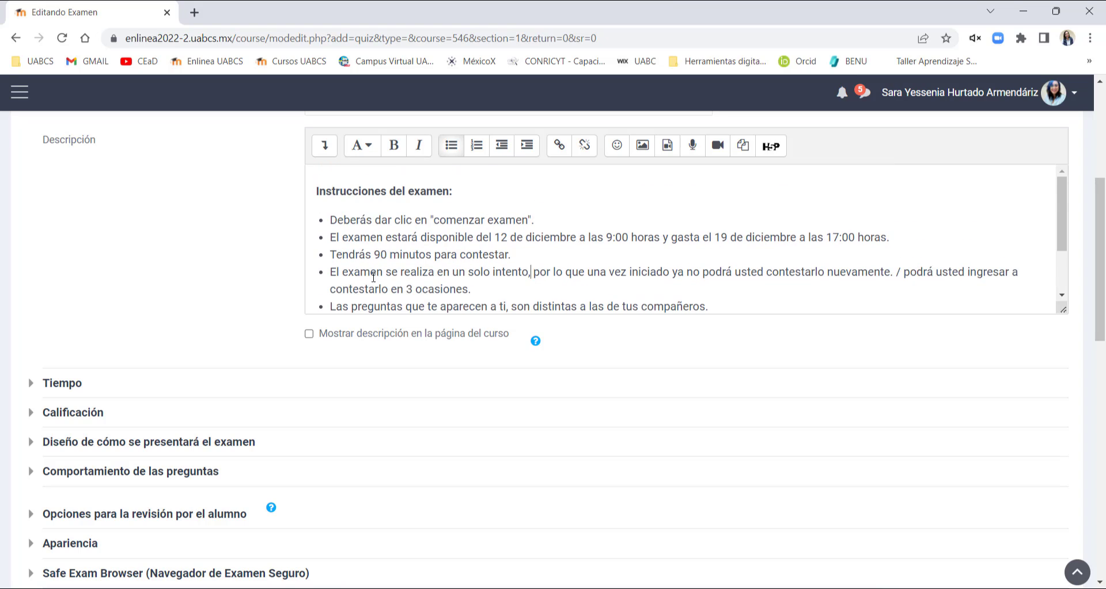
drag(472, 288, 892, 273)
key(BackSpace)
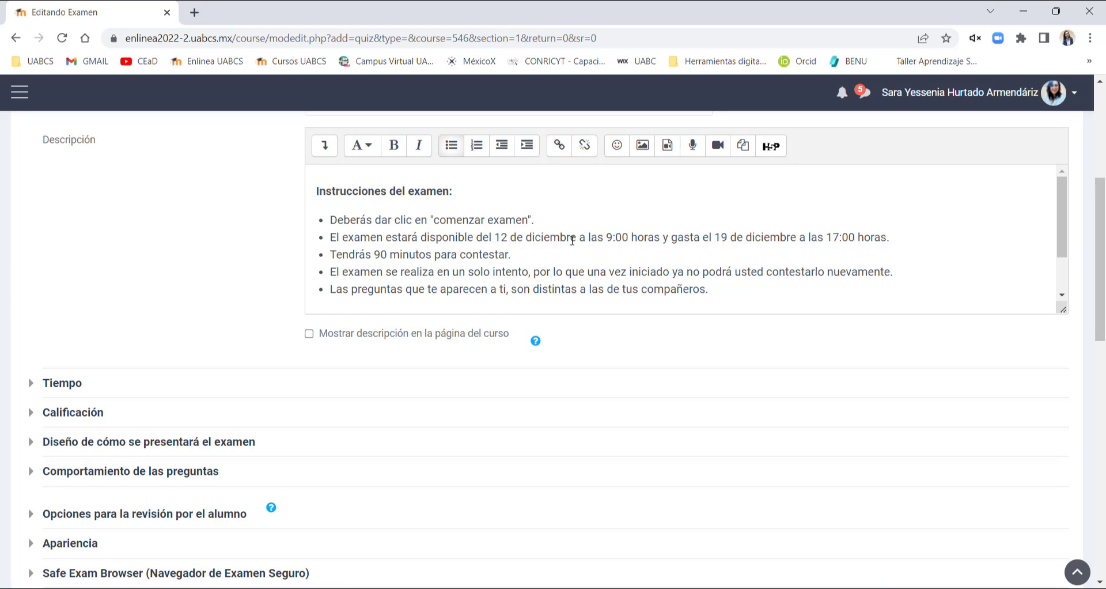
- Enable the exam's opening date, closing date and time limit in the Tiempo settings
click(47, 386)
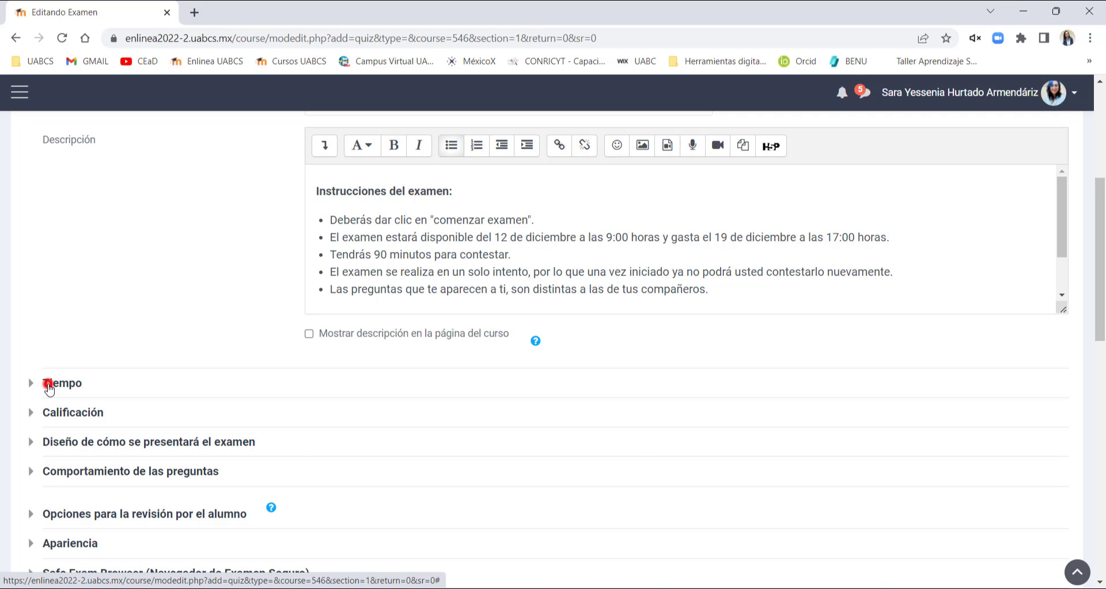
scroll(599, 385, down, 1)
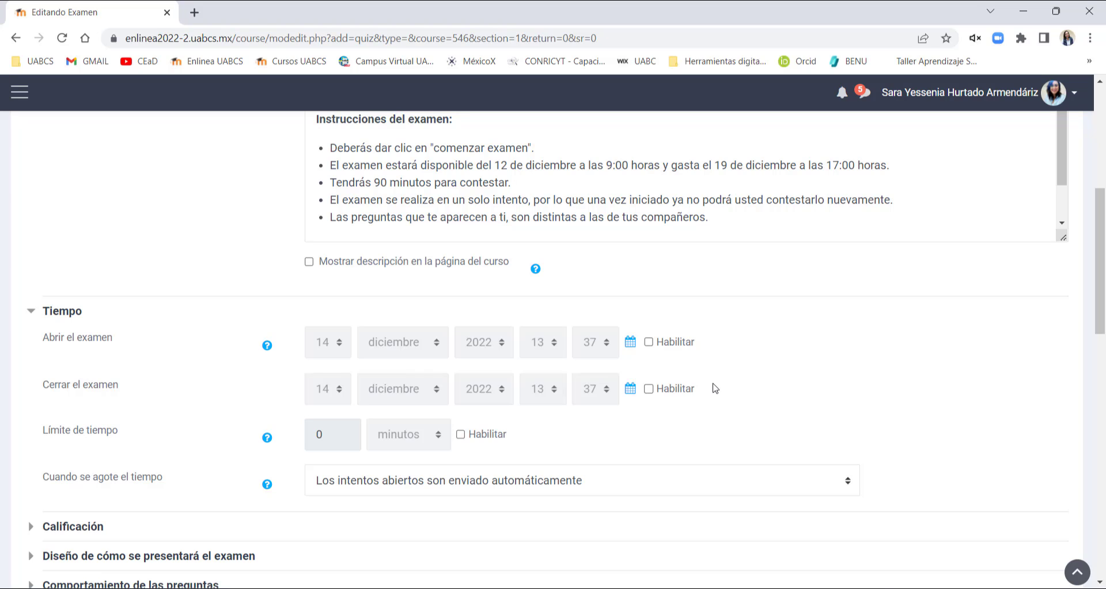
click(649, 345)
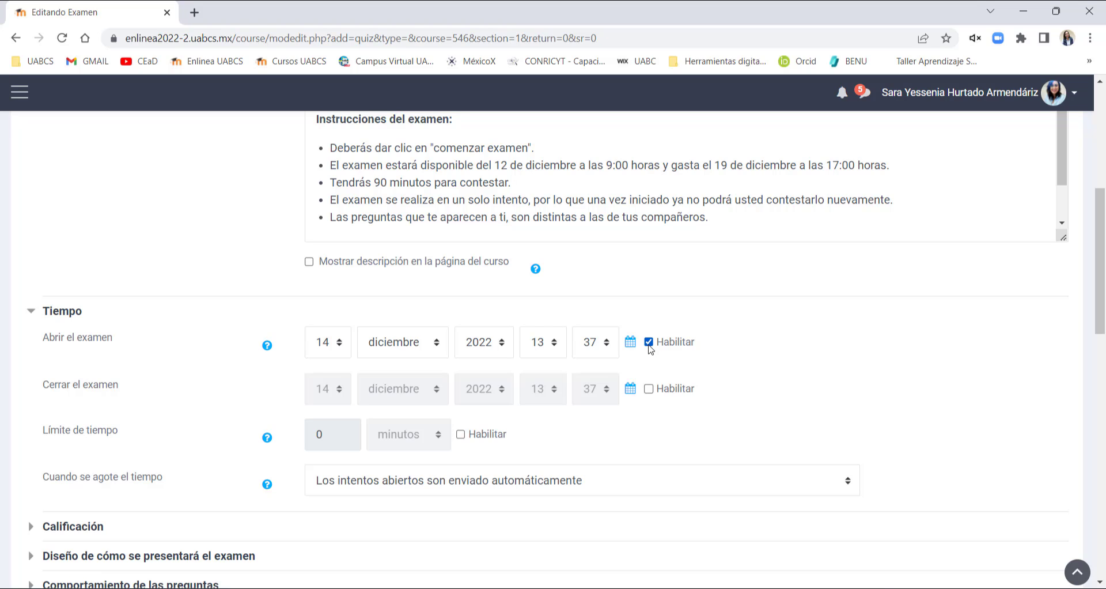
click(650, 390)
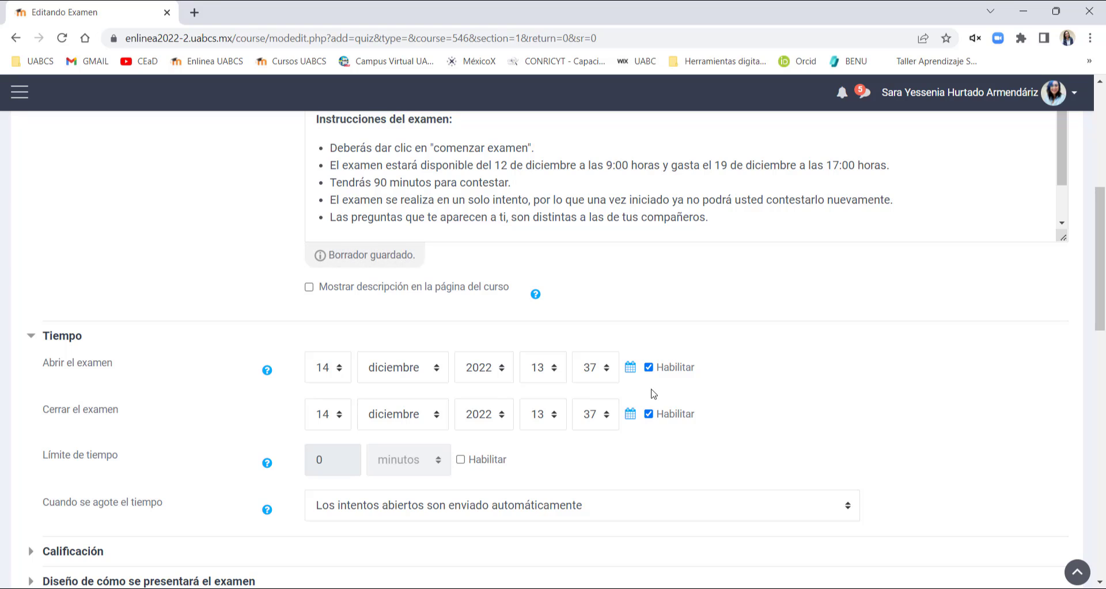
click(461, 459)
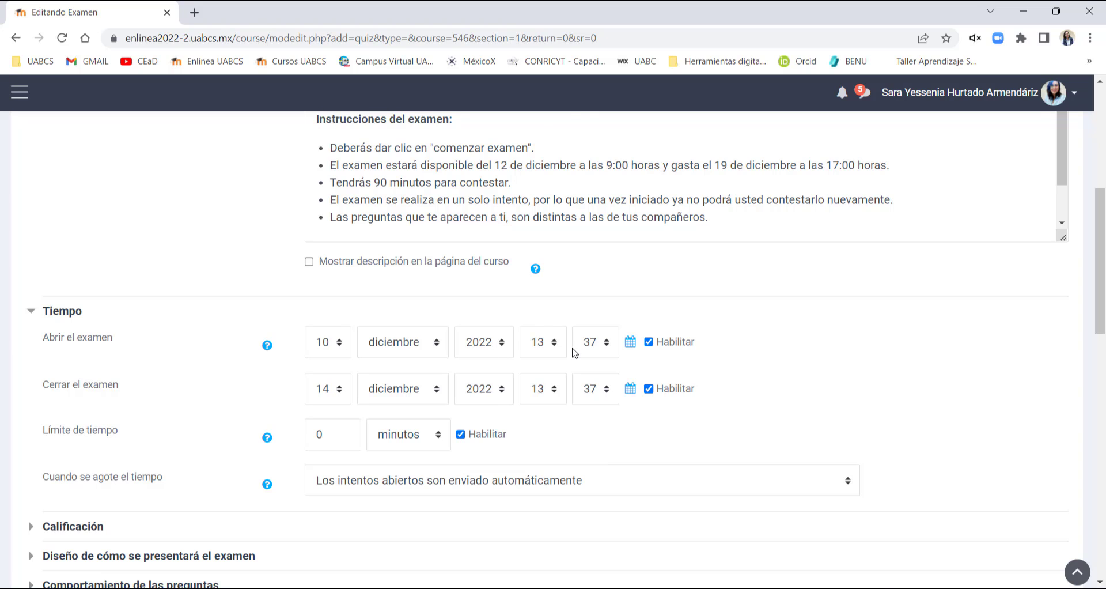
- Set the exam to open on 10 diciembre 2022 at 09:00 and close on 19 diciembre 2022 at 23:00
click(553, 346)
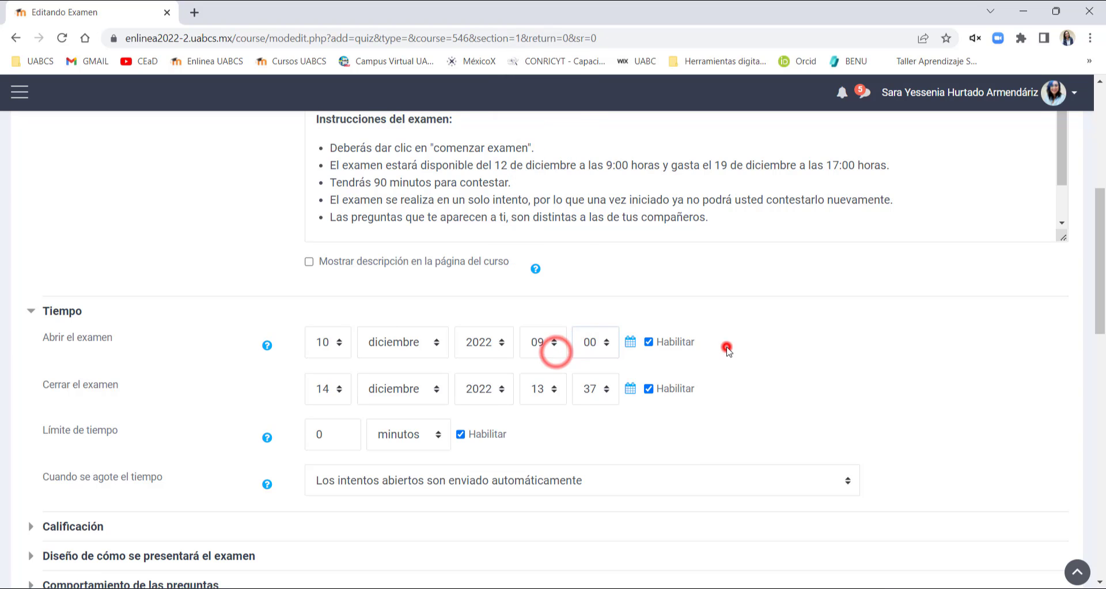
click(727, 347)
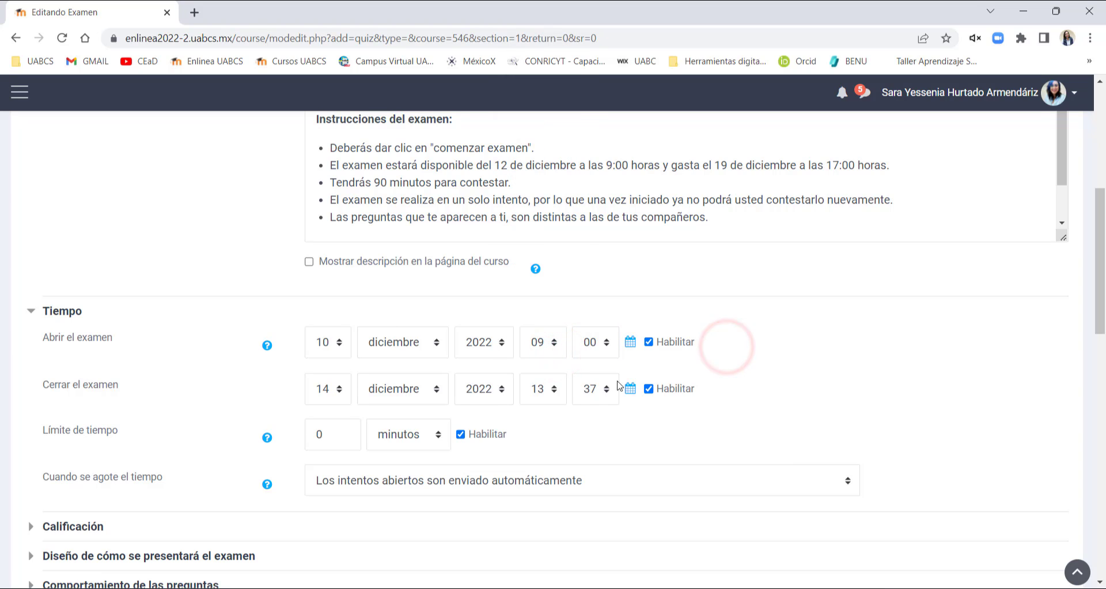
click(335, 393)
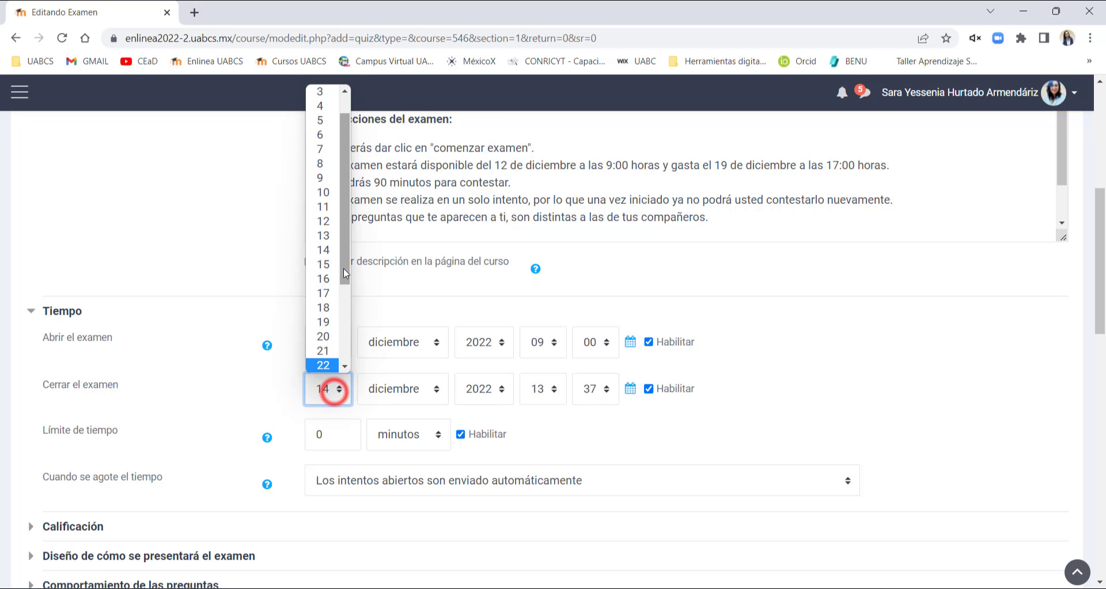
drag(345, 196, 343, 267)
click(326, 196)
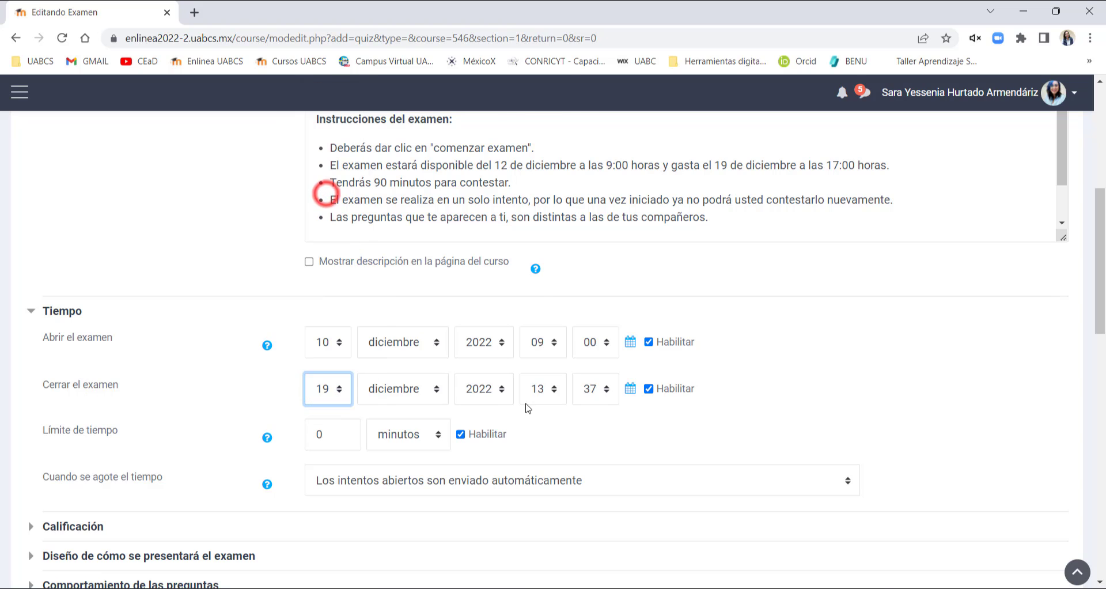
click(554, 389)
click(560, 289)
click(539, 365)
click(595, 388)
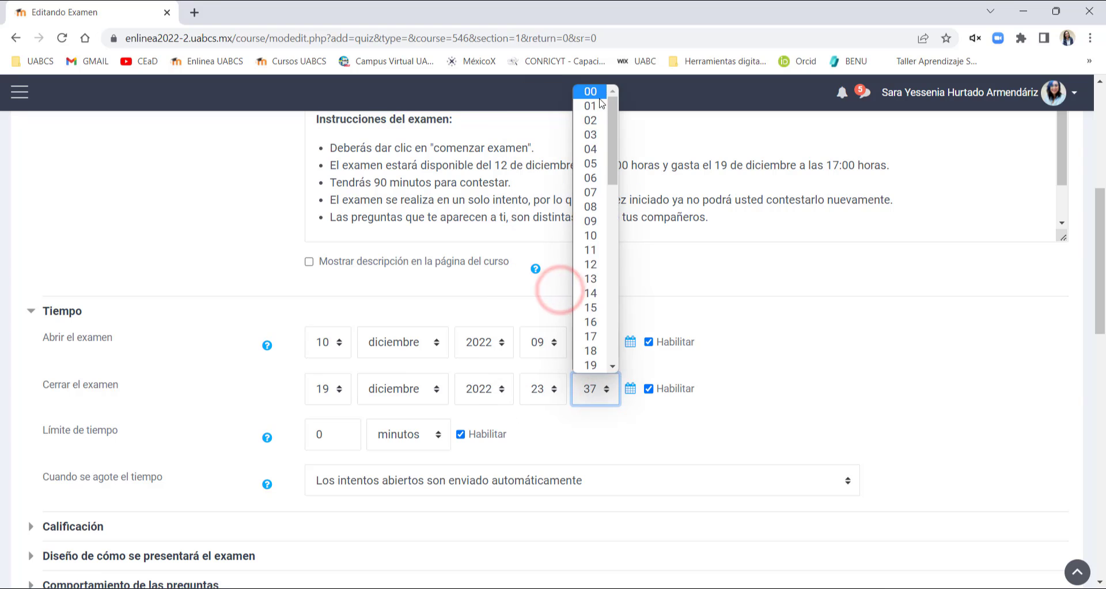
click(595, 93)
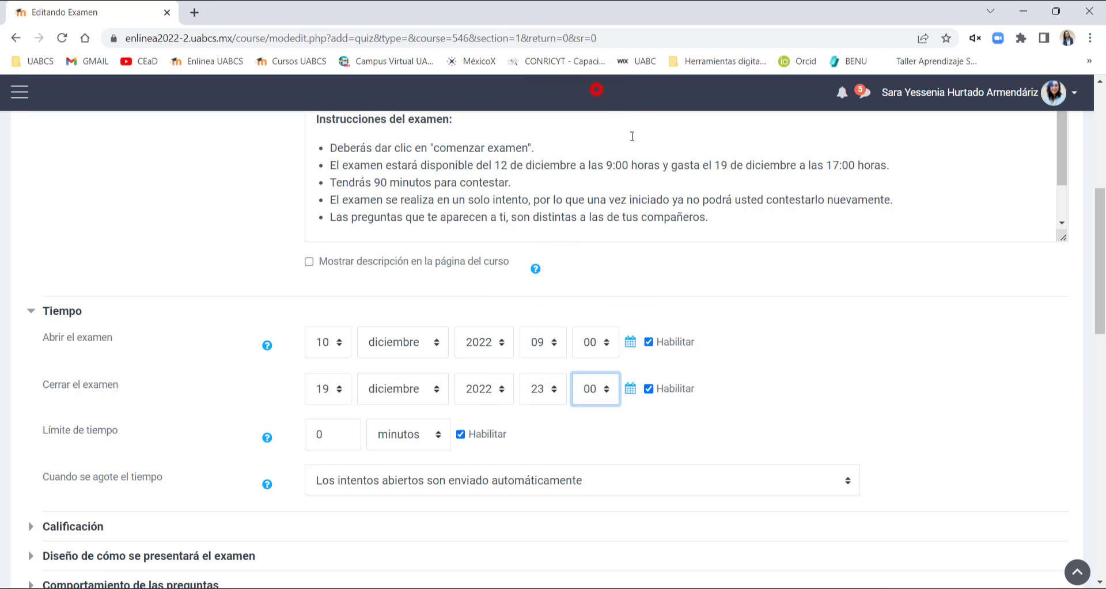
- Set the exam's time limit to 90 minutes, matching the instruction in the description
double_click(340, 440)
text(90)
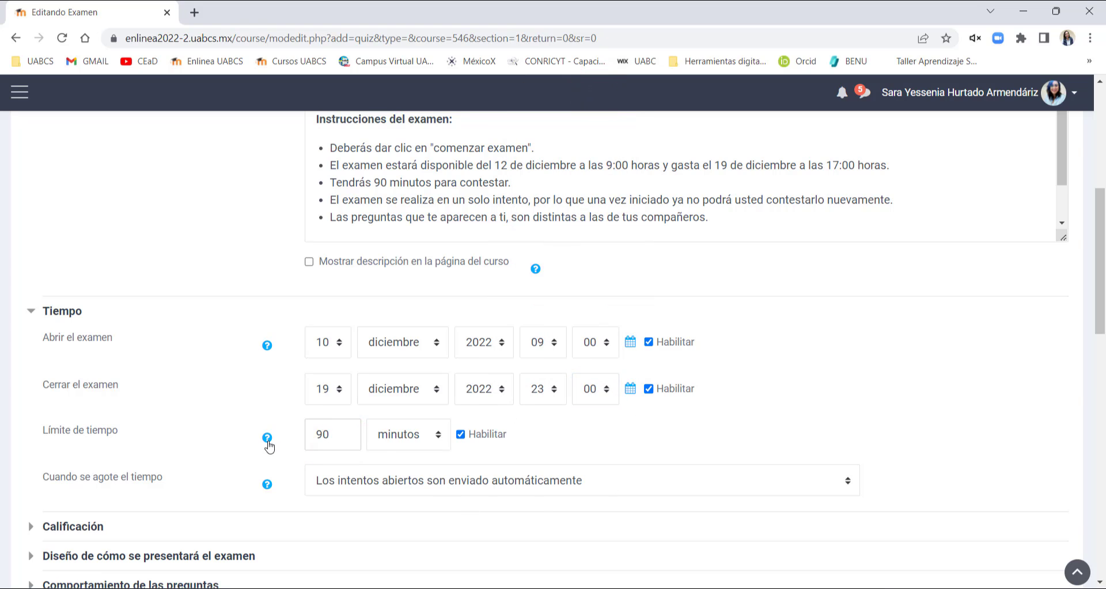
mouse_move(457, 182)
mouse_down()
mouse_move(348, 181)
mouse_move(386, 180)
mouse_up()
click(365, 178)
- Try the grace period option for when time runs out, and return to "Los intentos abiertos son enviado automáticamente"
drag(166, 477, 37, 491)
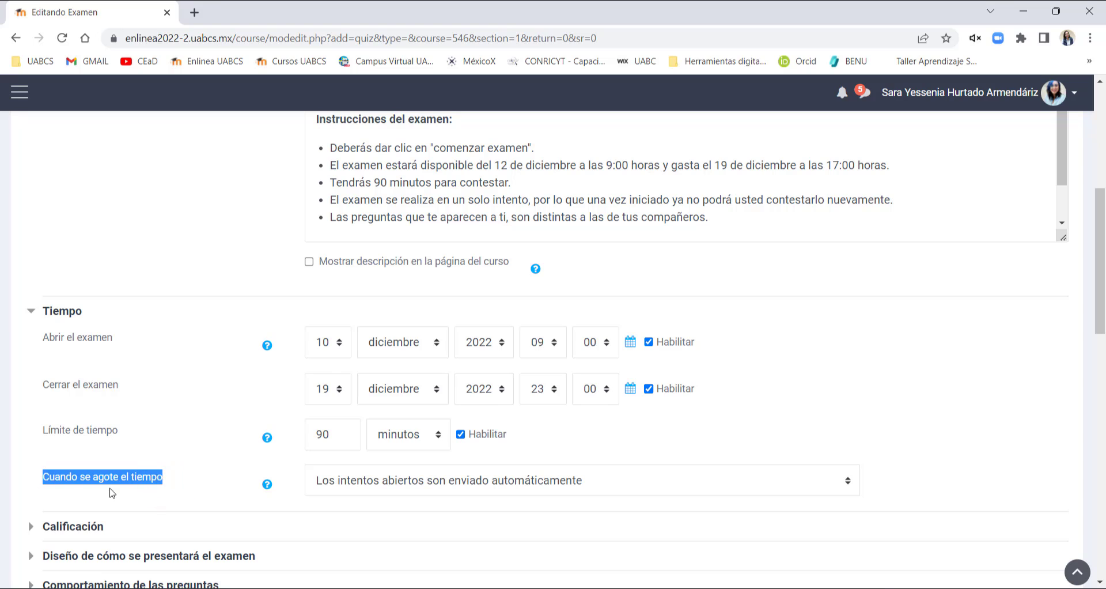
click(515, 482)
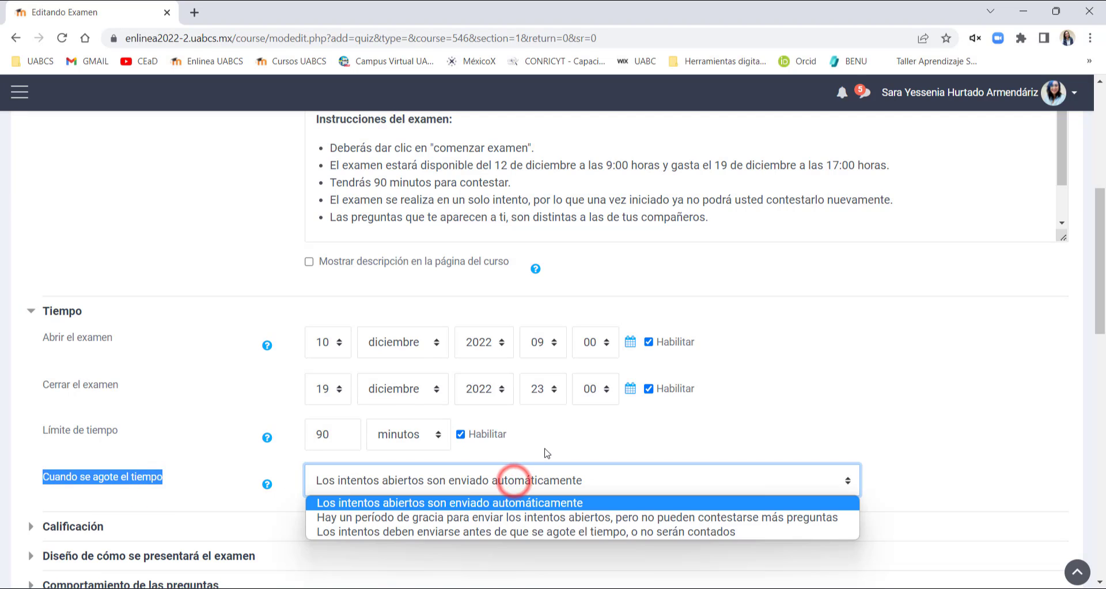
scroll(519, 478, down, 1)
click(547, 407)
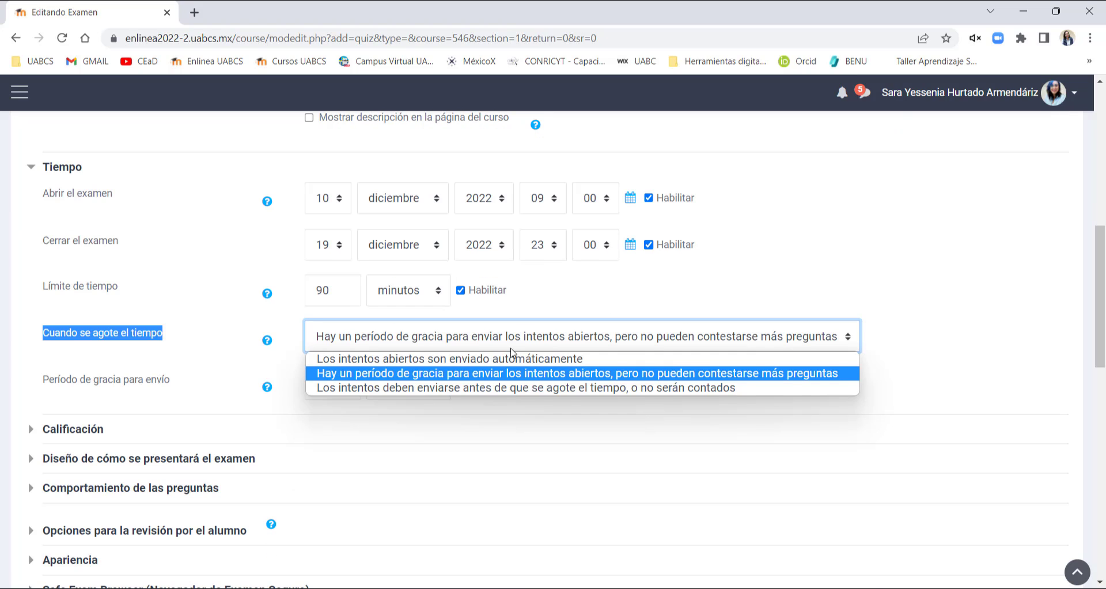
click(513, 360)
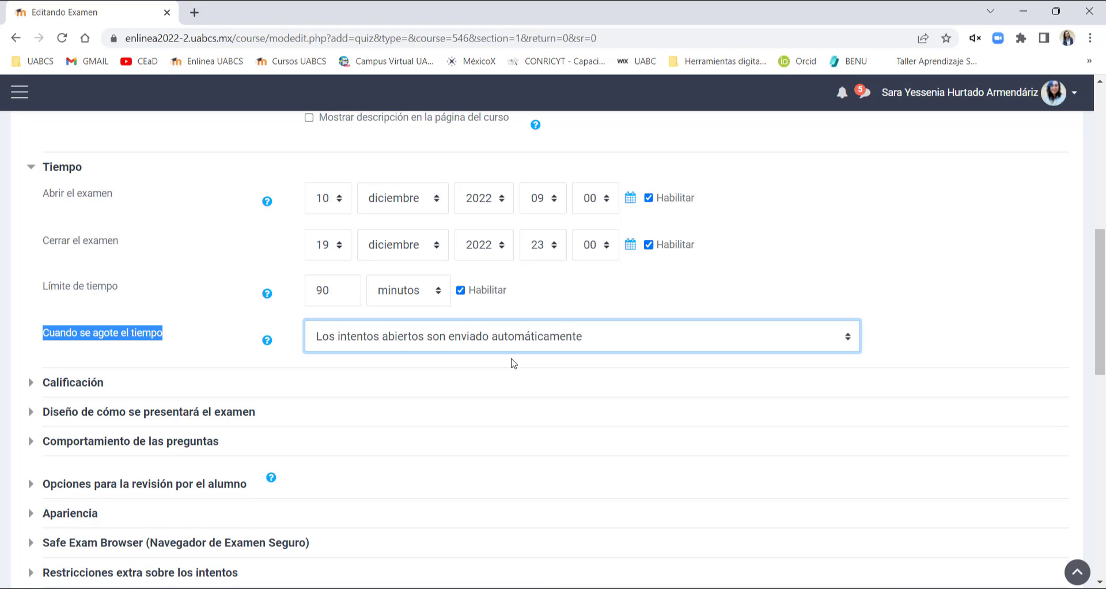
- Set the grade category to "Unidad 1. Fundamentos teóricos de la alfabetización" and the passing grade to 60
scroll(513, 362, down, 2)
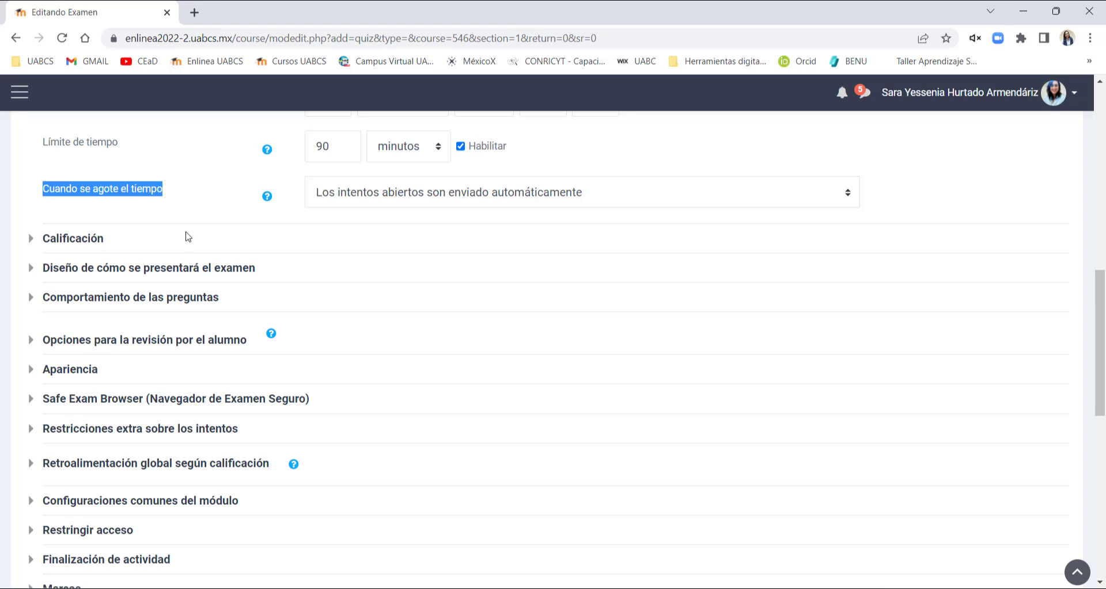
click(75, 242)
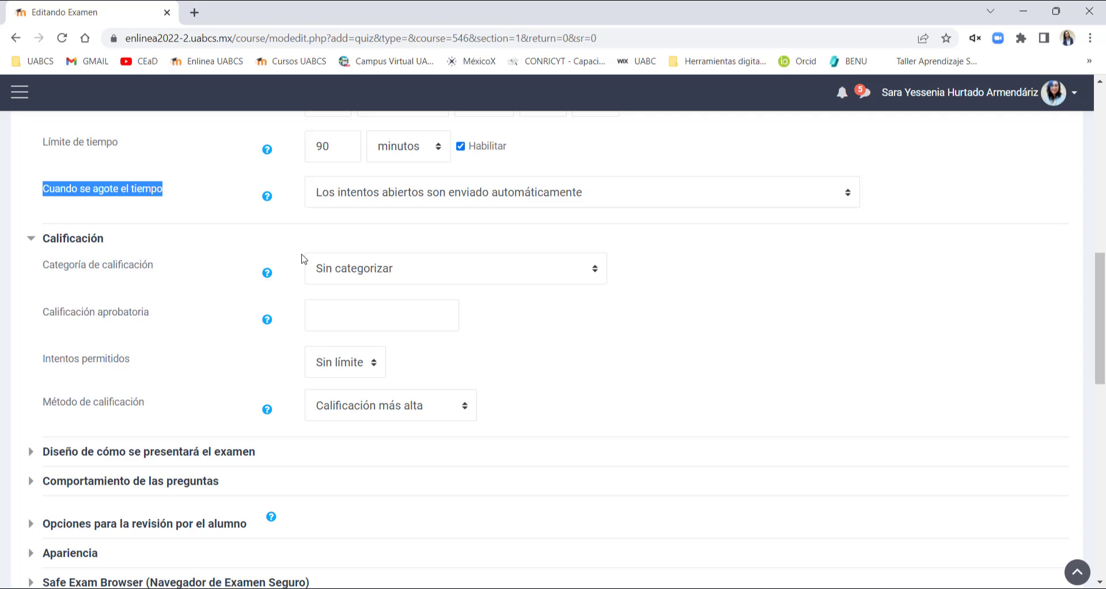
click(352, 271)
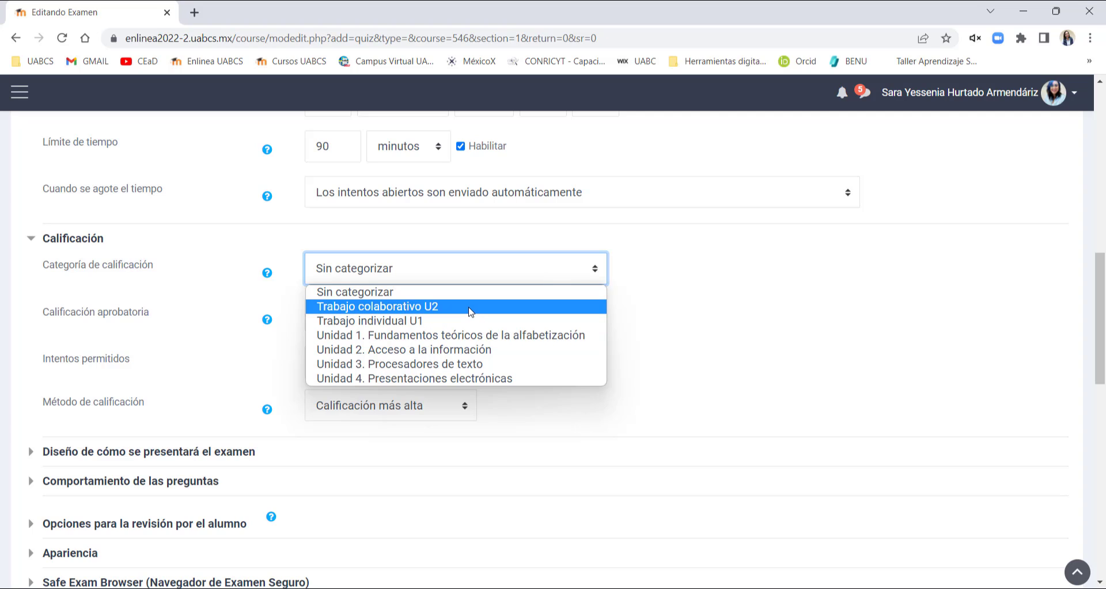
click(476, 335)
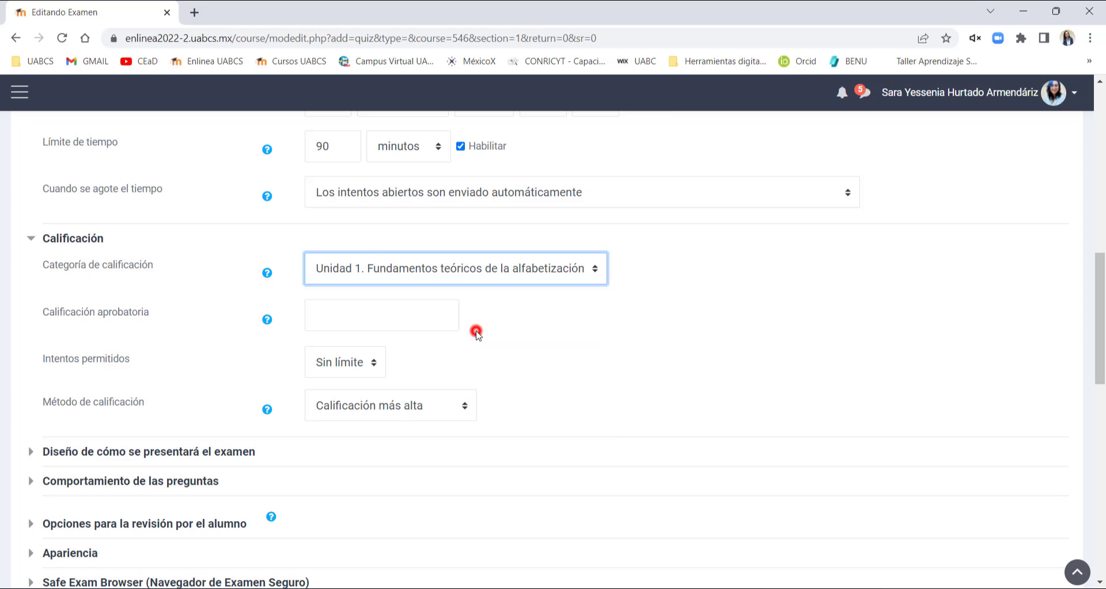
click(396, 316)
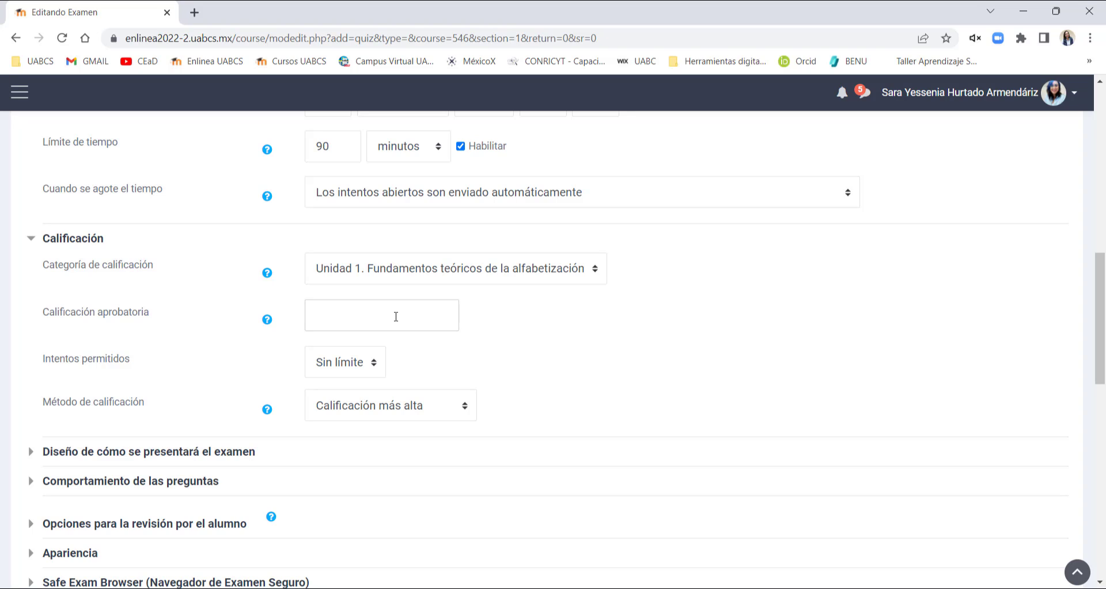
text(60)
- Set the number of allowed attempts to 2 in the Calificación settings
click(359, 363)
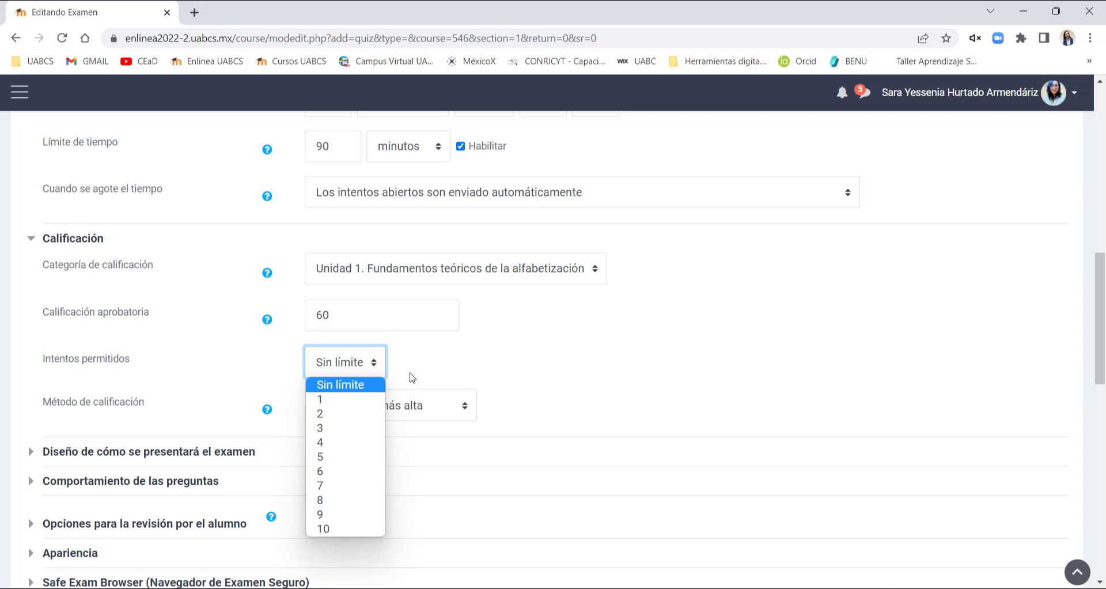
click(321, 413)
scroll(536, 361, down, 3)
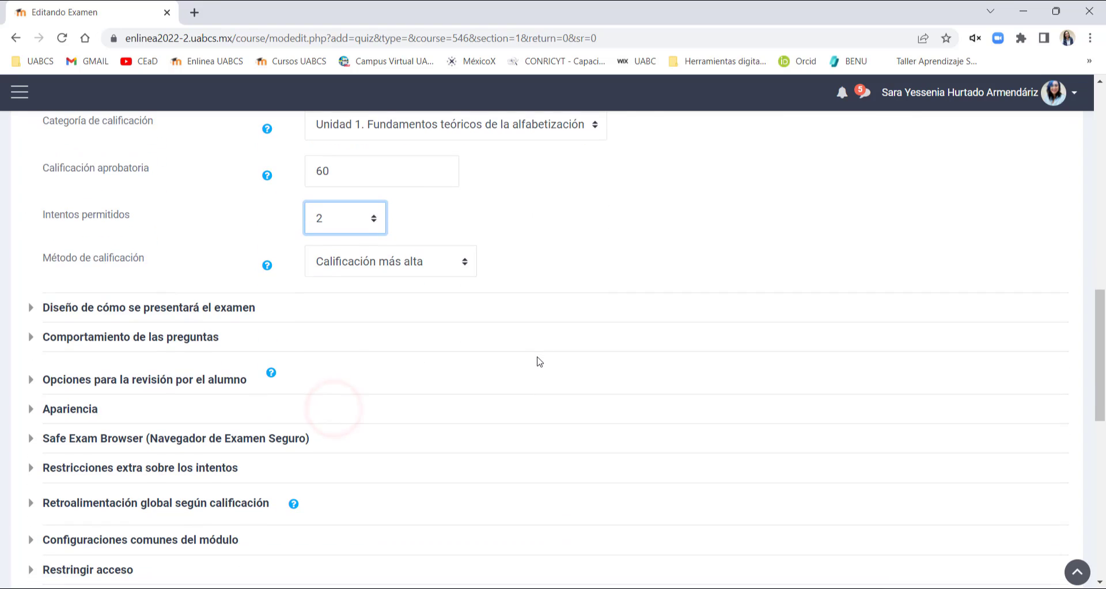
scroll(191, 245, up, 1)
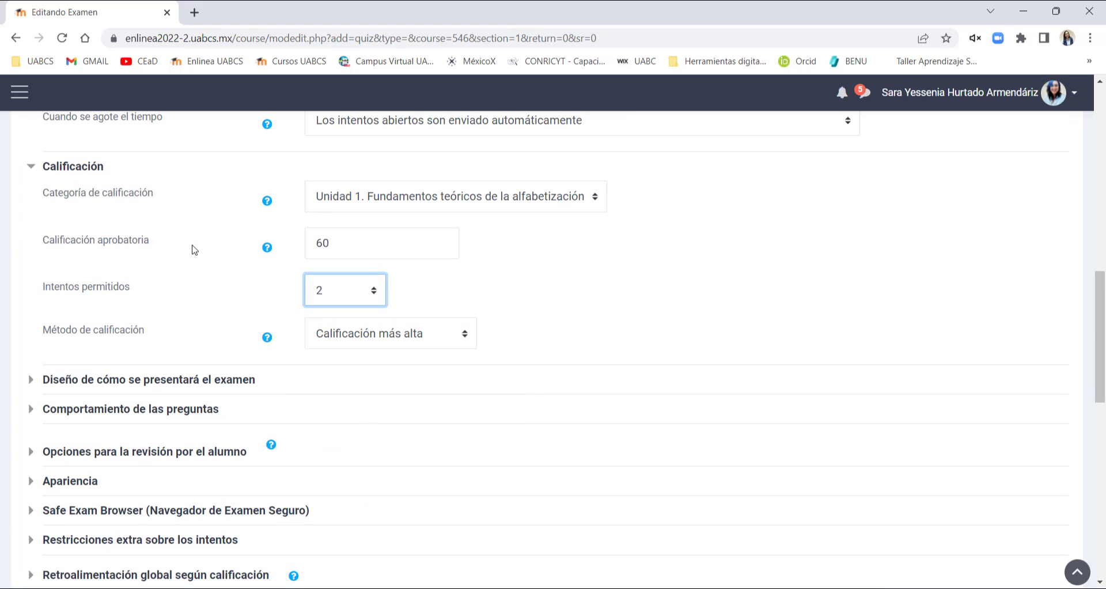
- Try "Promedio de calificaciones" as the grading method and switch back to "Calificación más alta"
click(379, 329)
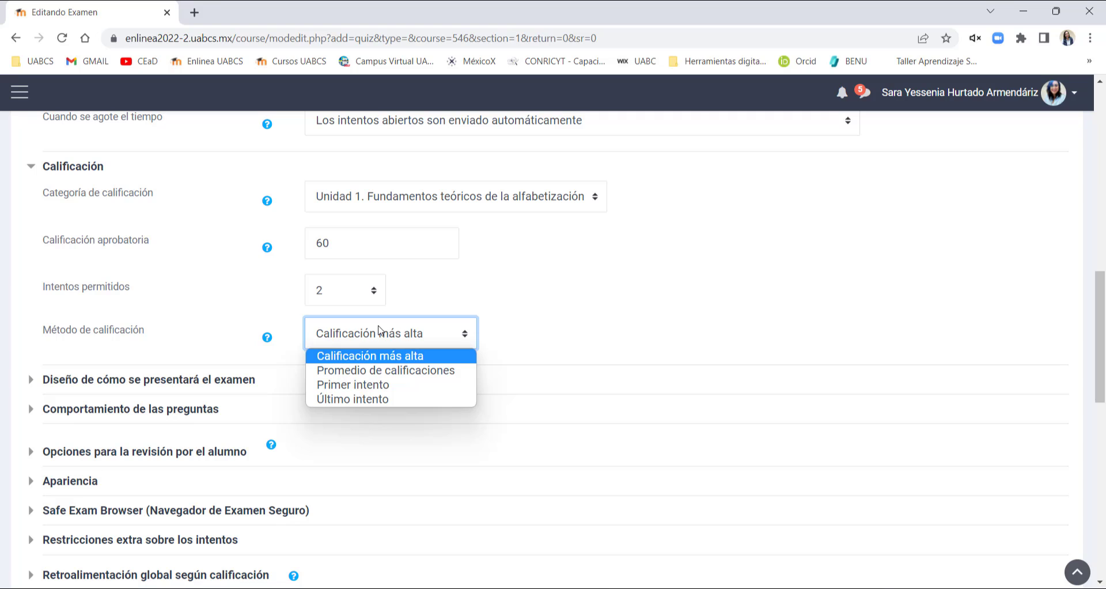
click(380, 370)
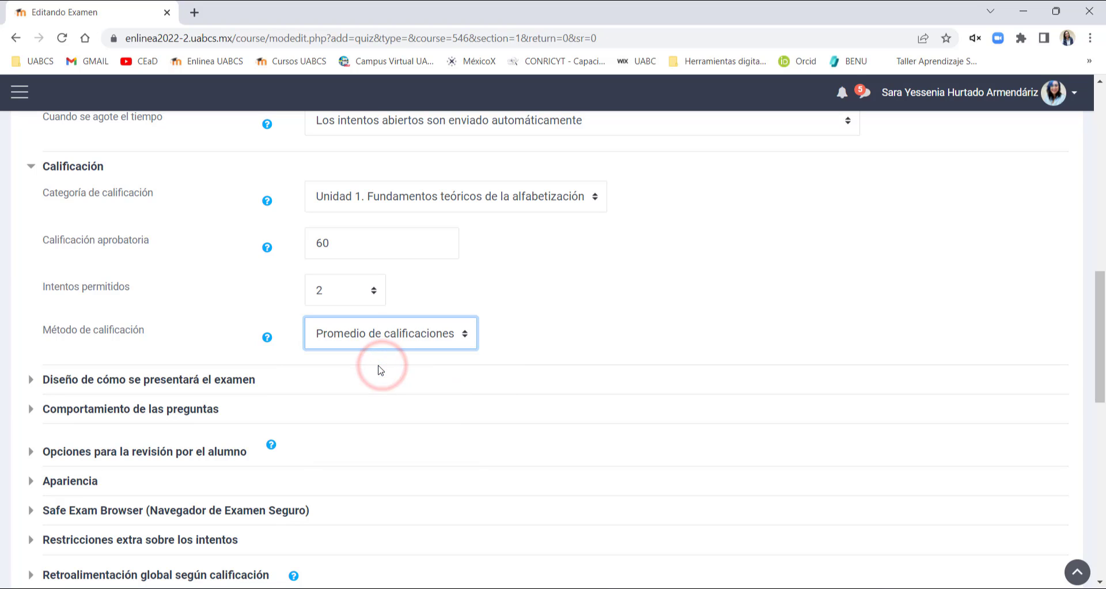
click(389, 339)
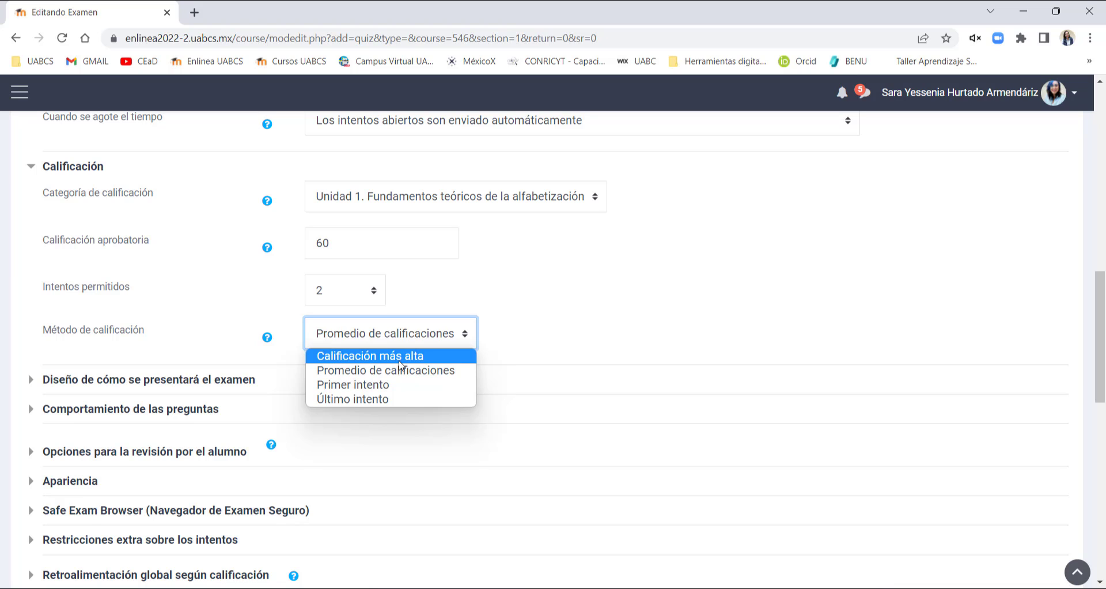
click(400, 365)
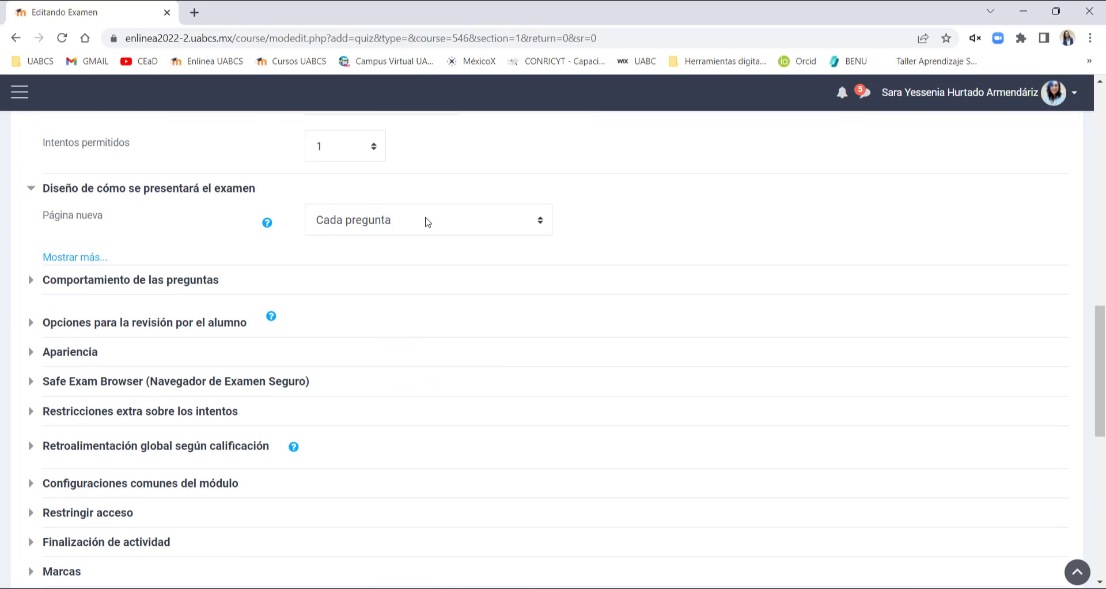
- Set Página nueva to "Cada 2 preguntas" in the exam layout and reveal the additional settings to check the navigation method choices
click(84, 257)
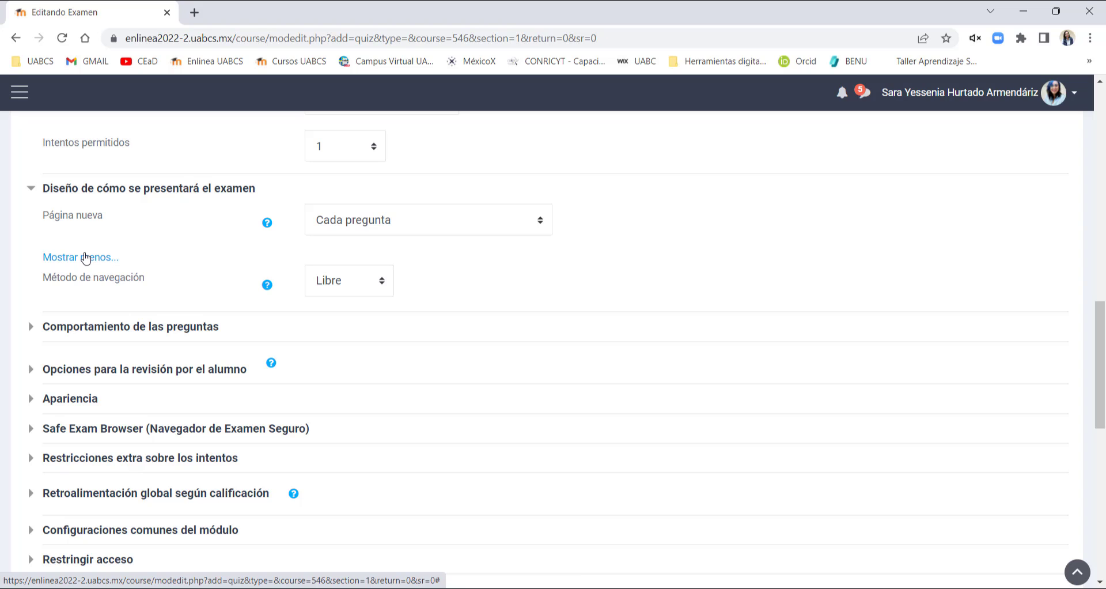
click(425, 223)
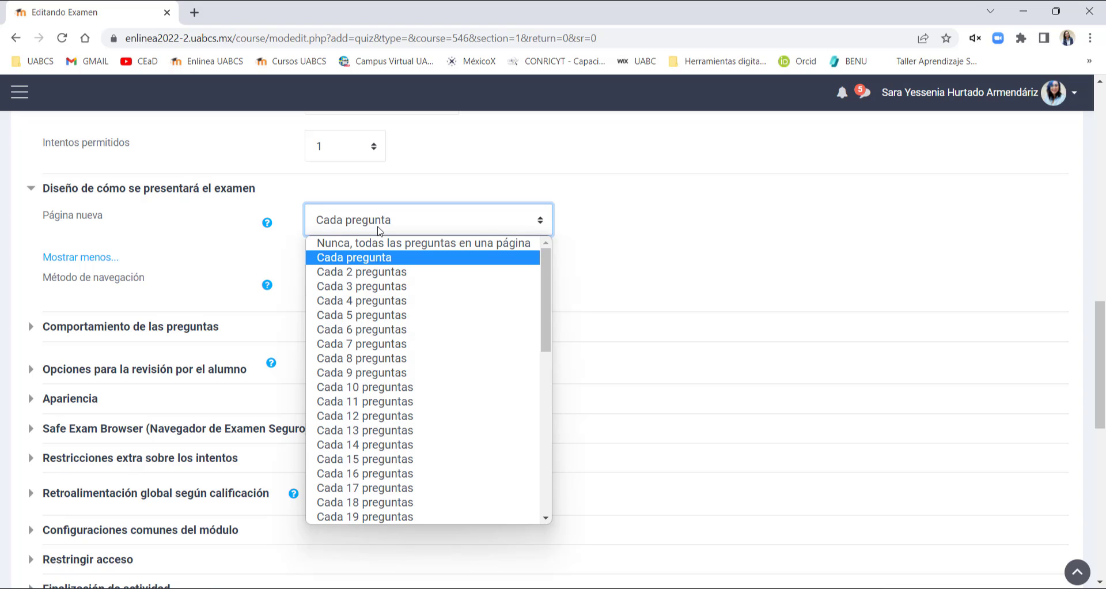
click(382, 271)
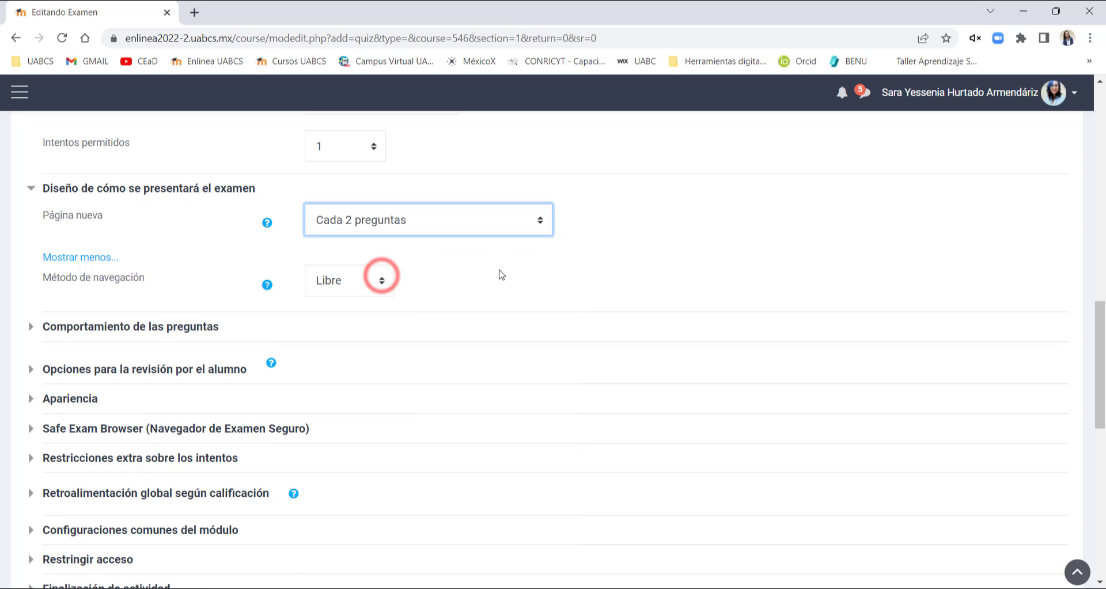
click(392, 281)
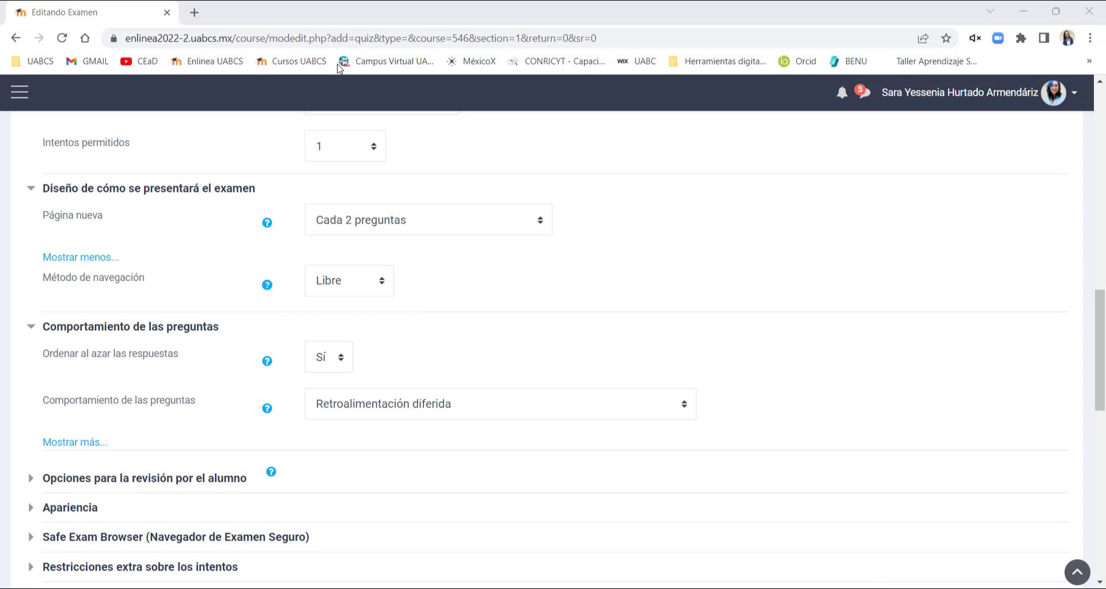
- Select "Retroalimentación diferida" as the question behaviour and reveal the additional settings of that section
click(420, 404)
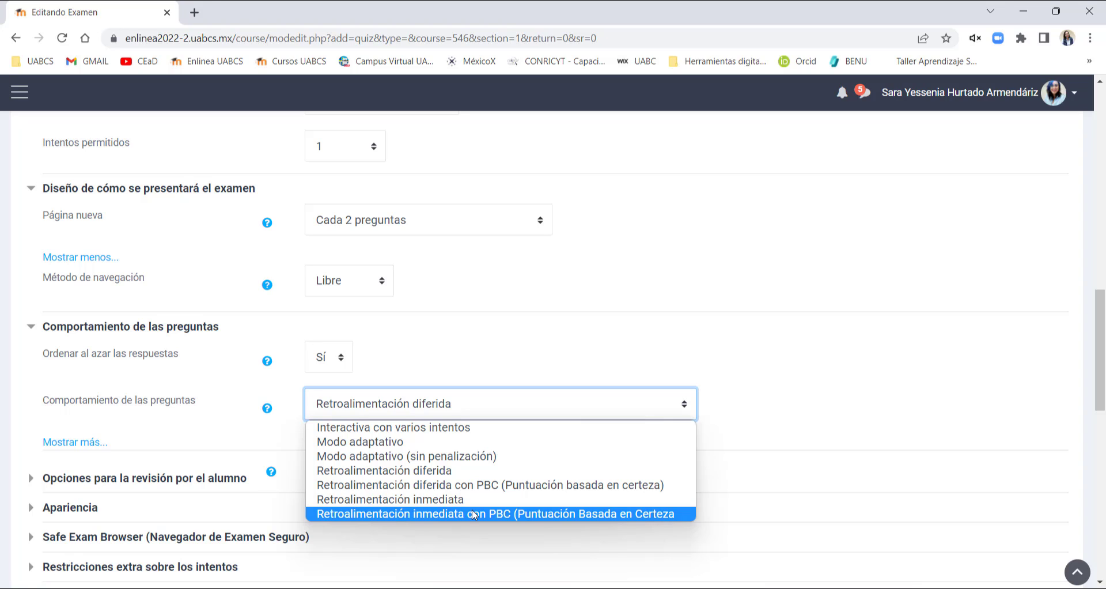
click(461, 471)
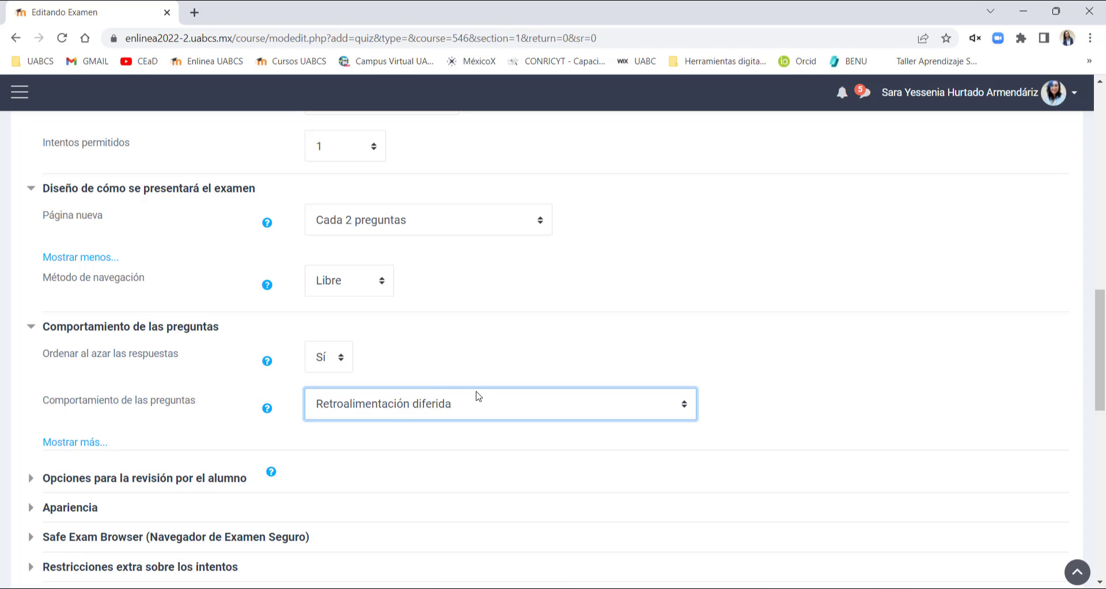
scroll(413, 378, down, 3)
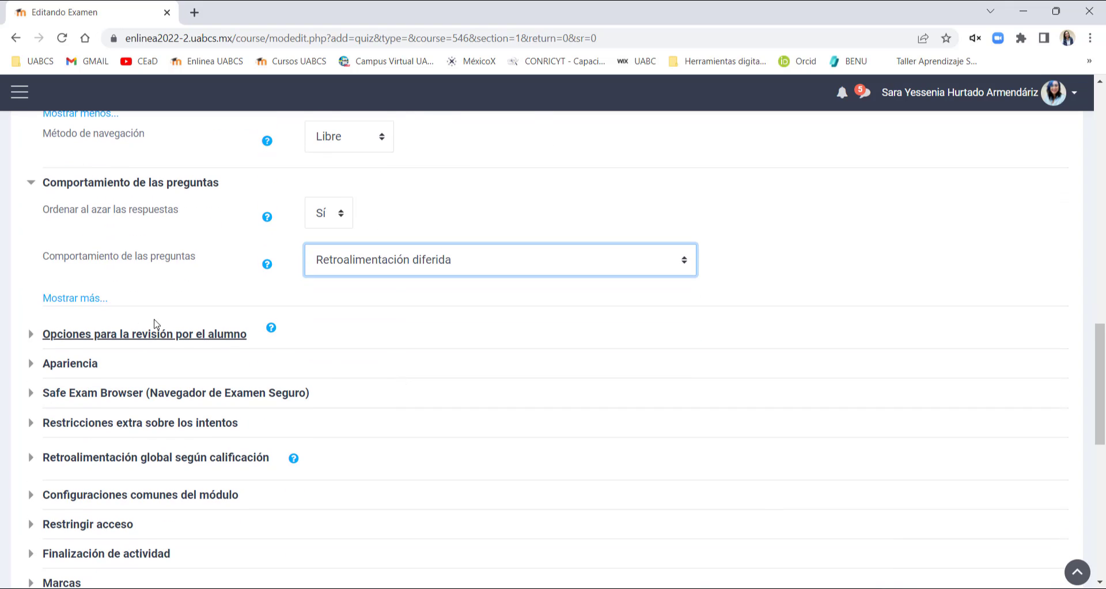
click(57, 297)
- Expand "Opciones para la revisión por el alumno" and examine its four review periods
scroll(57, 296, down, 3)
click(152, 190)
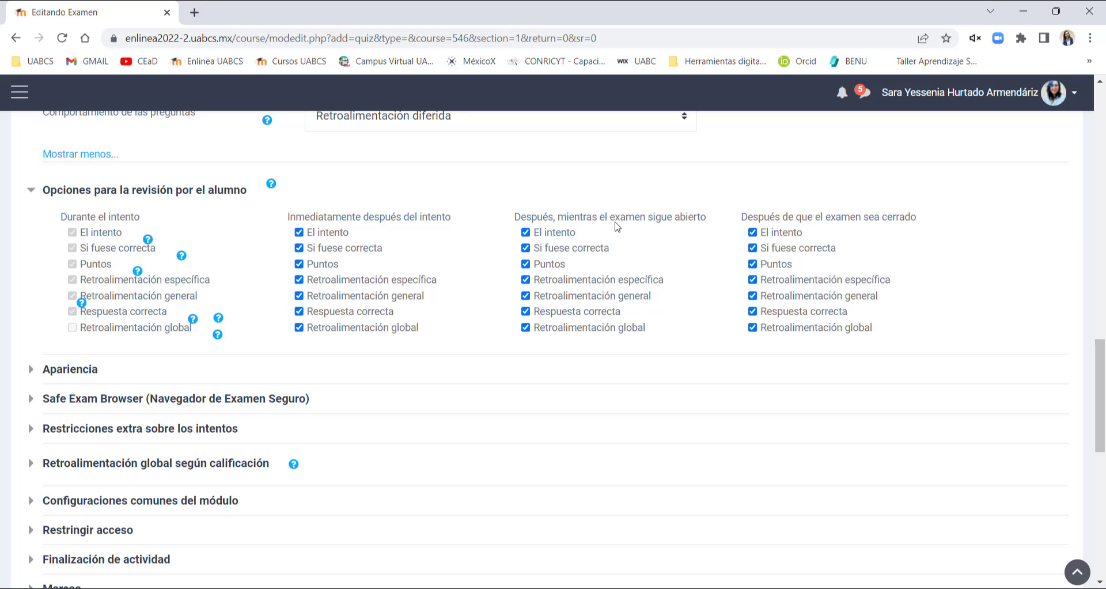
drag(614, 222, 706, 225)
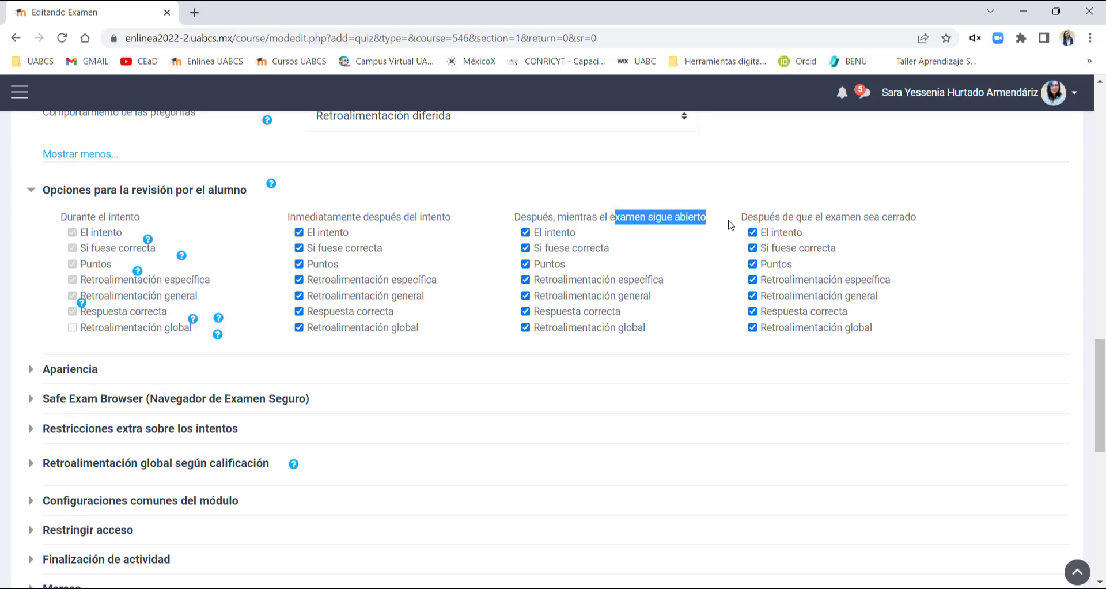
click(917, 219)
drag(917, 219, 742, 219)
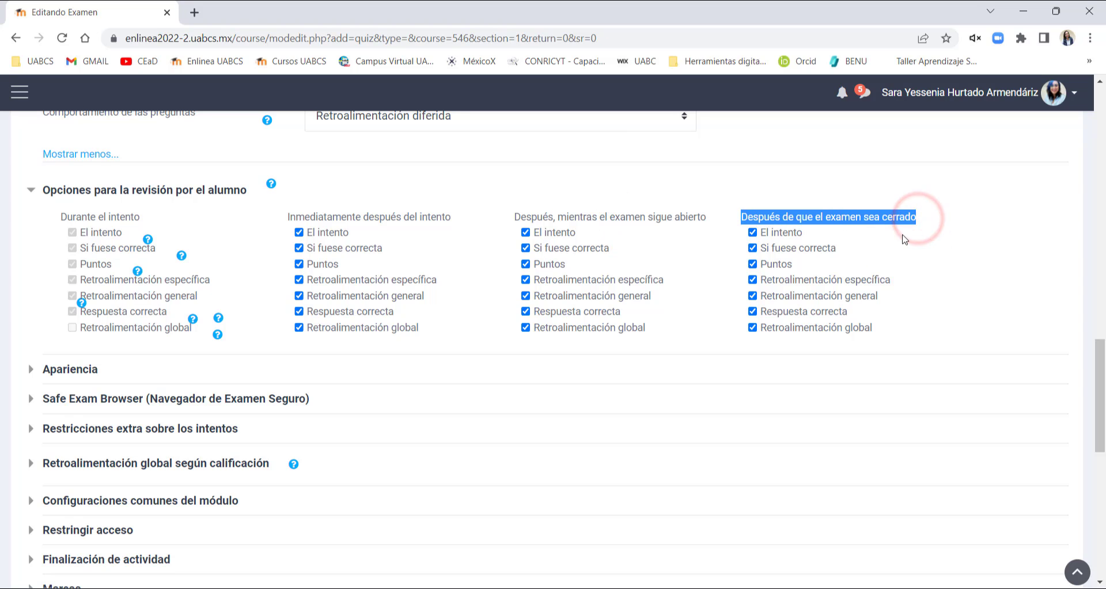
click(902, 234)
click(104, 217)
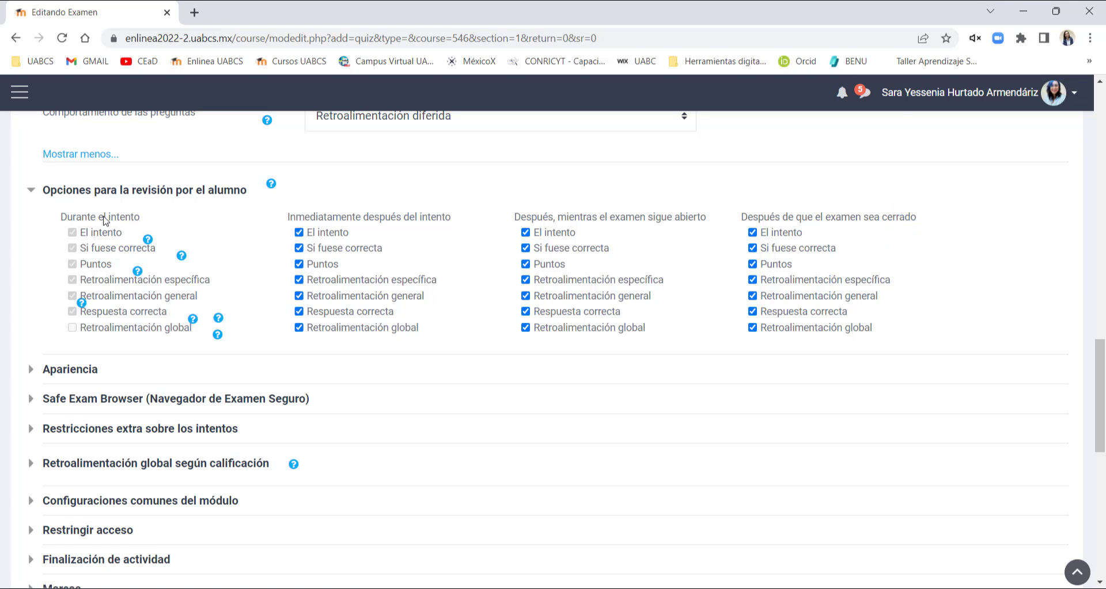
- Compare the "Inmediatamente después del intento" review period with the exam's time limit in the Tiempo settings
scroll(496, 267, up, 15)
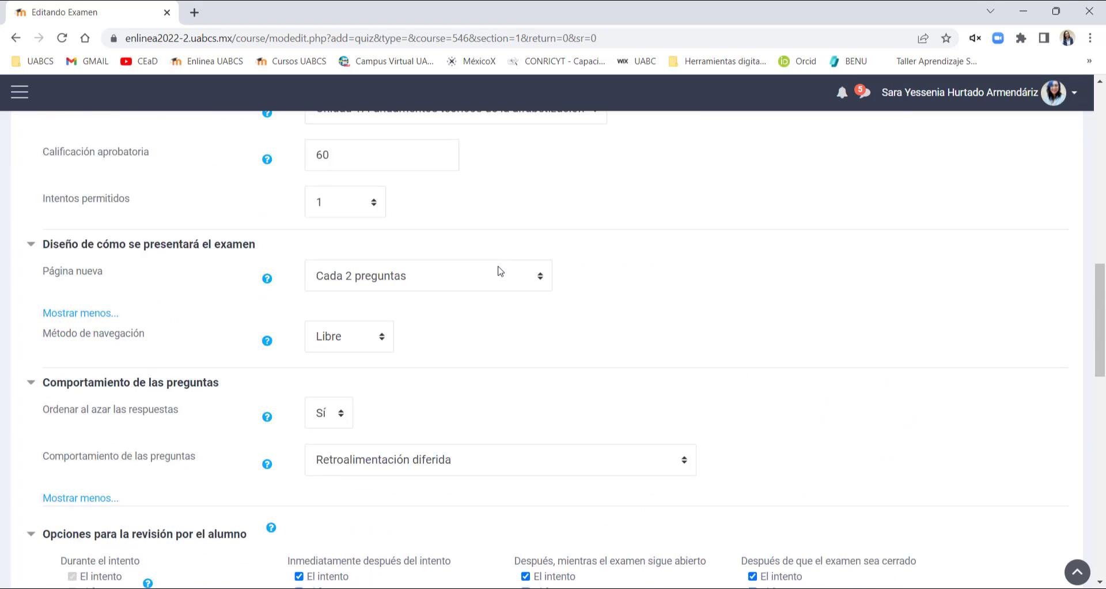
drag(341, 289, 454, 293)
scroll(311, 297, down, 15)
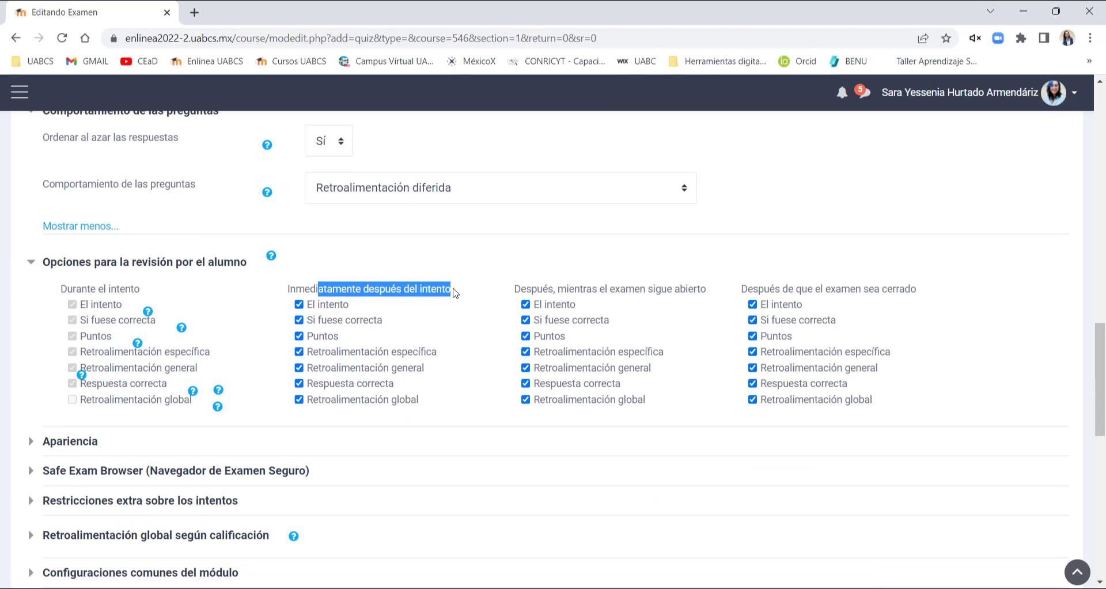
scroll(254, 254, up, 15)
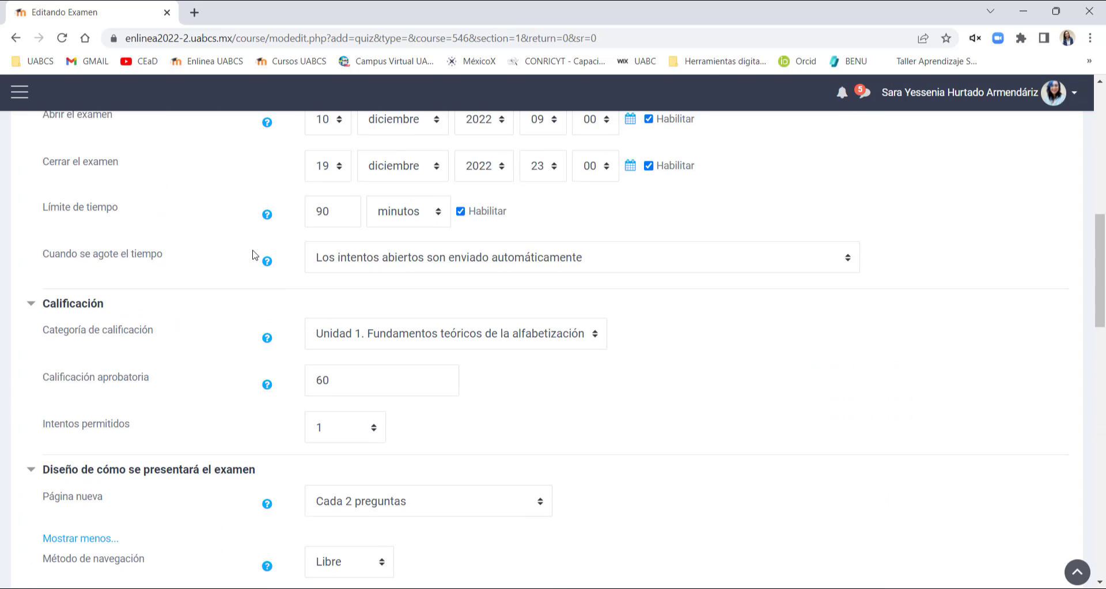
double_click(346, 290)
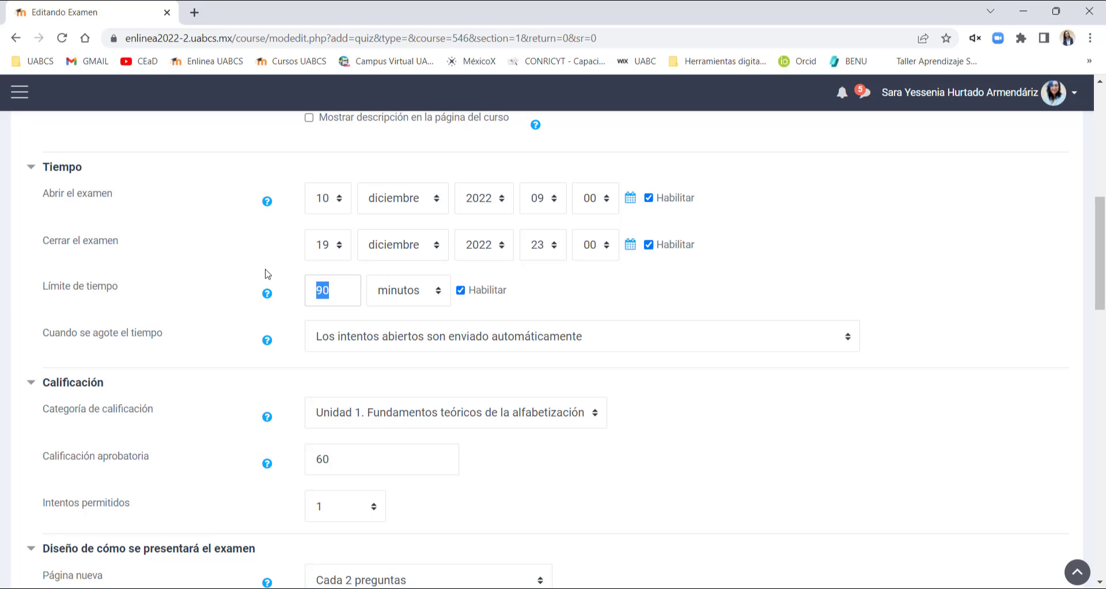
scroll(266, 274, down, 10)
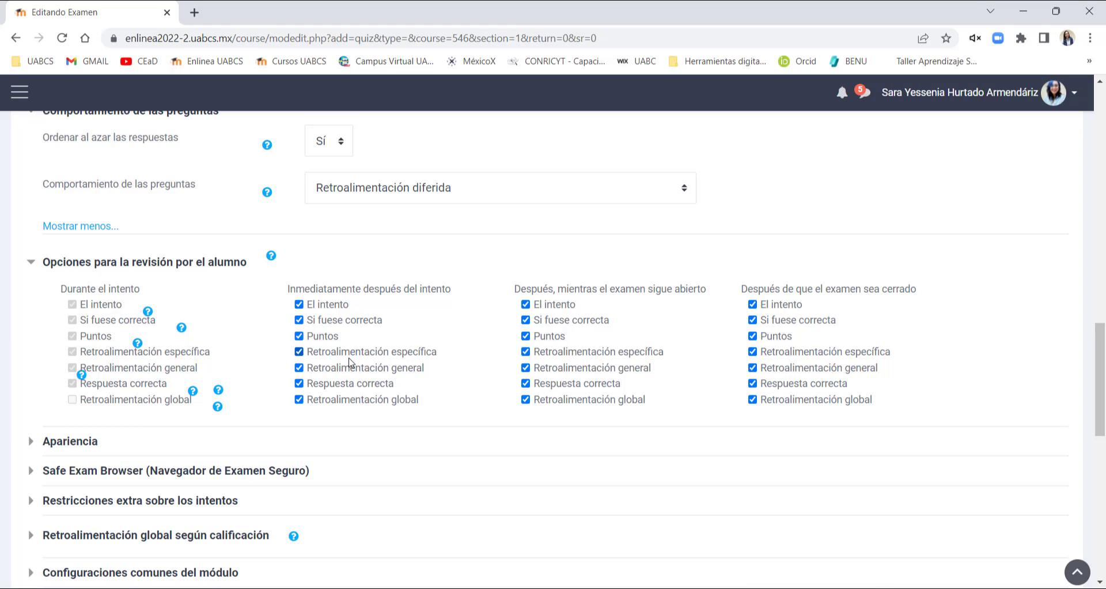
- Compare the review periods for an open and a closed exam with the time limit and closing date in the Tiempo settings
drag(580, 290, 707, 296)
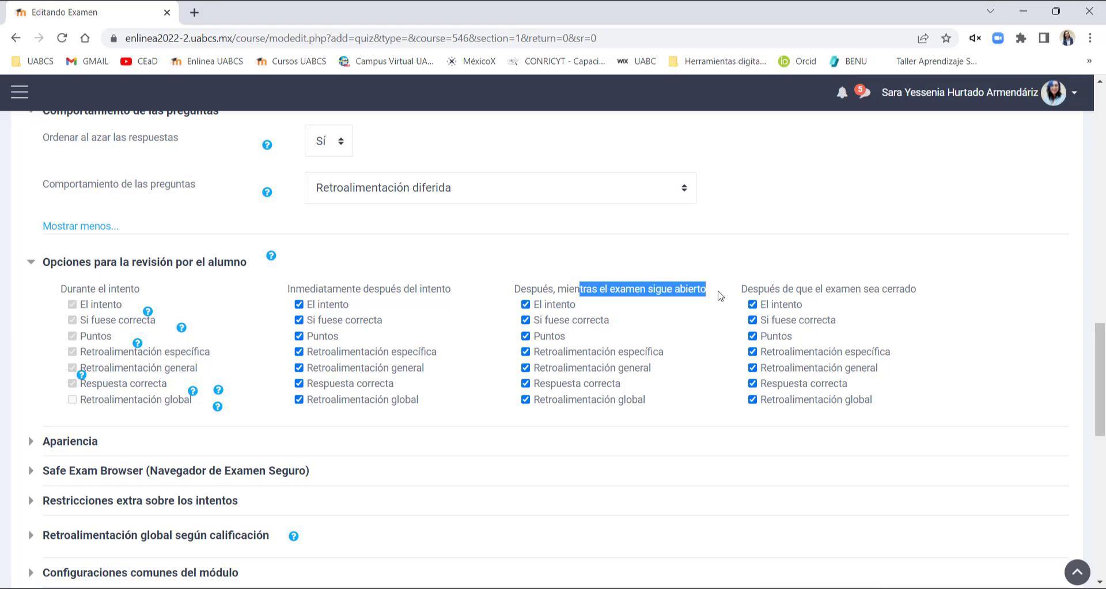
drag(814, 290, 916, 290)
scroll(378, 297, up, 8)
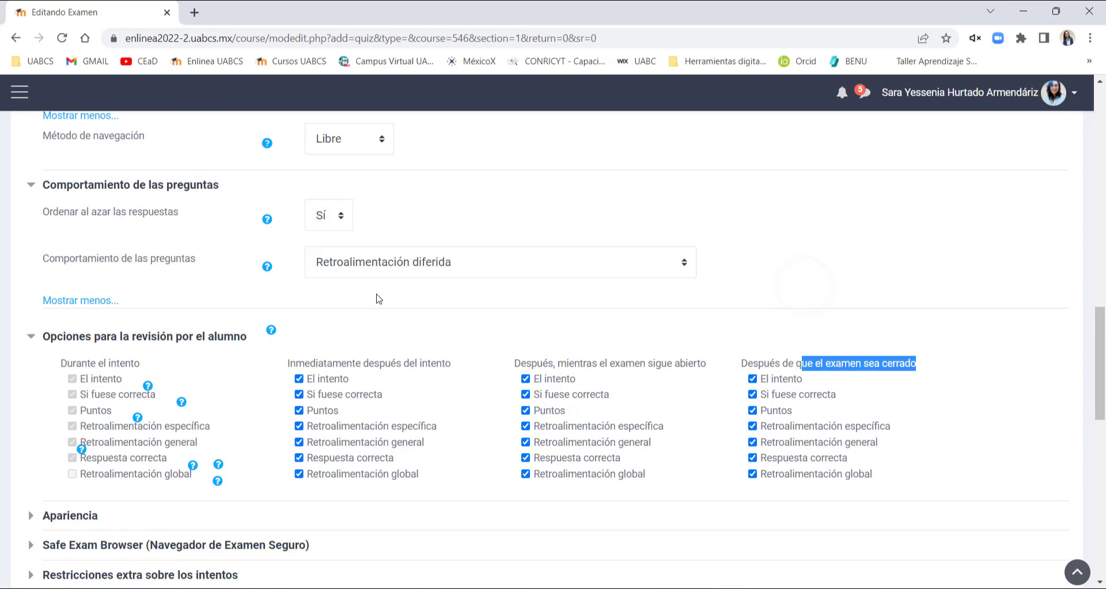
scroll(379, 298, up, 4)
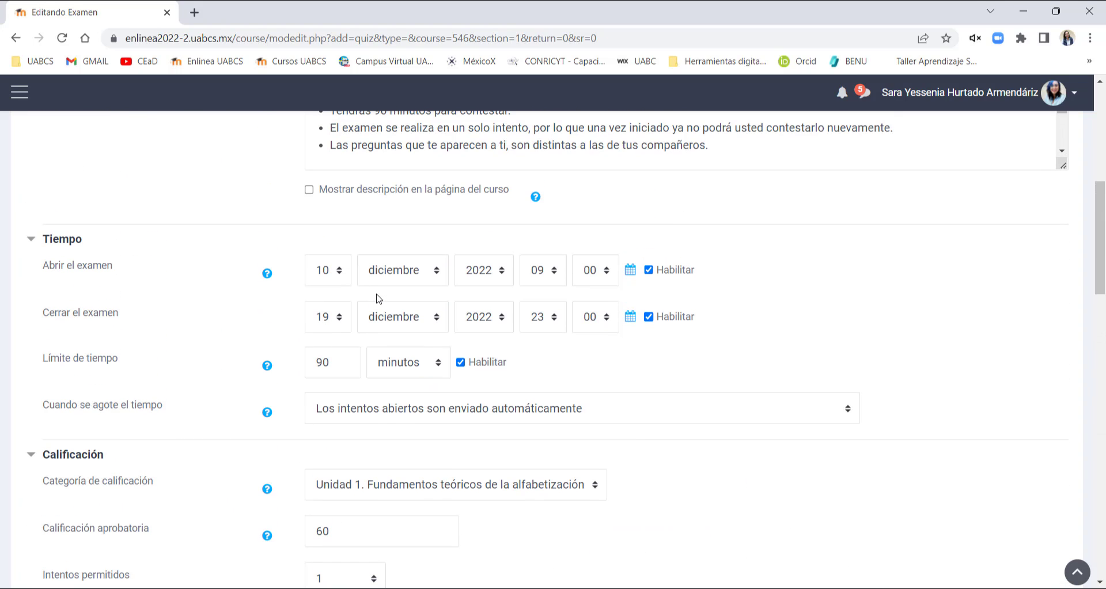
double_click(345, 360)
click(587, 361)
drag(167, 316, 45, 320)
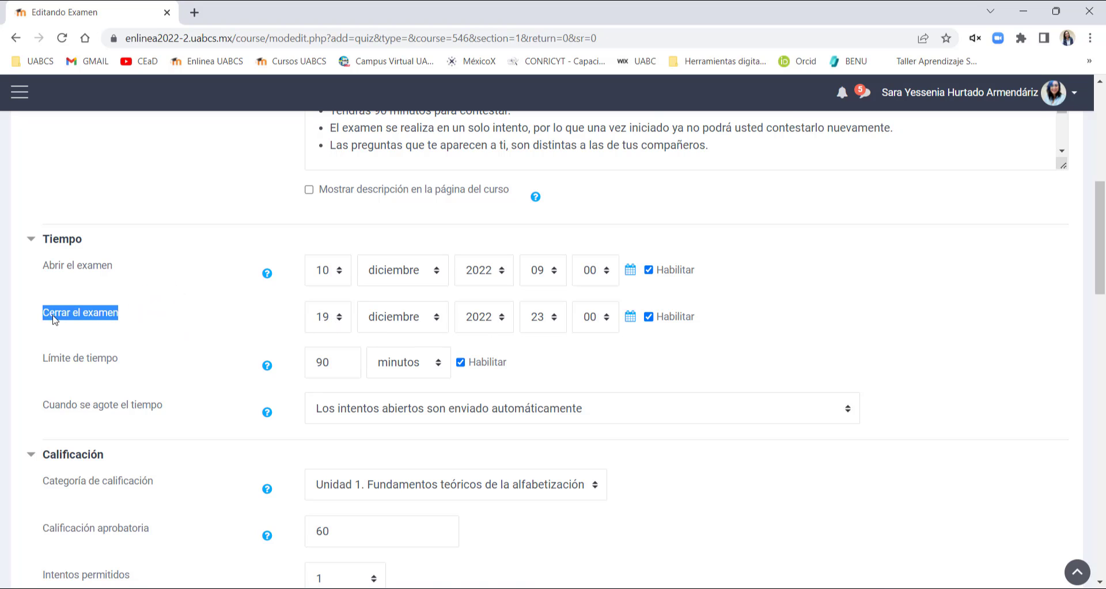
scroll(802, 432, down, 10)
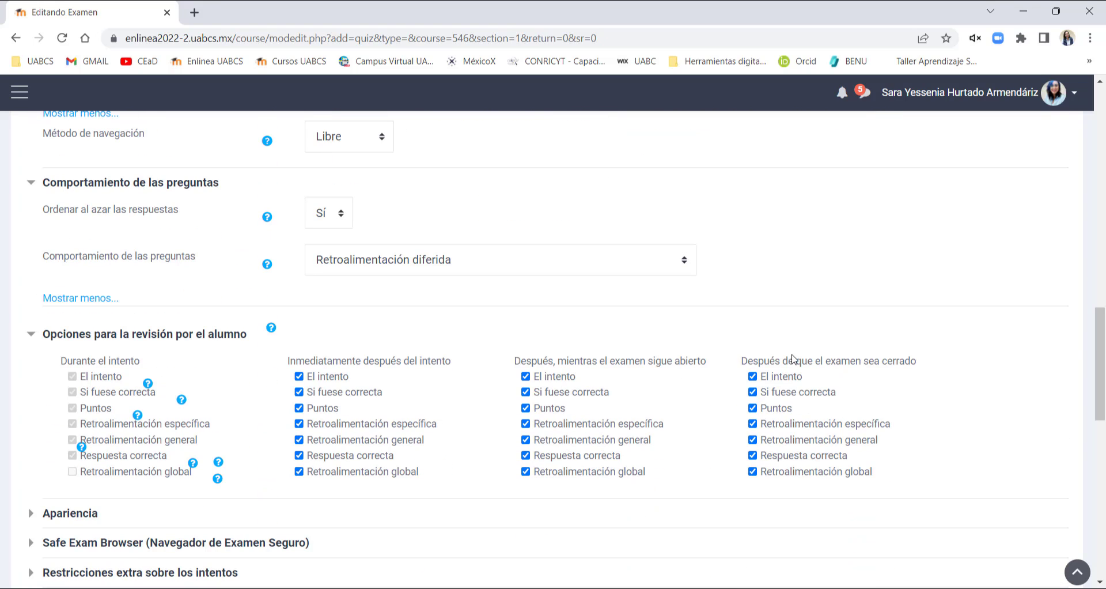
drag(788, 360, 916, 361)
scroll(503, 359, up, 3)
scroll(503, 359, up, 7)
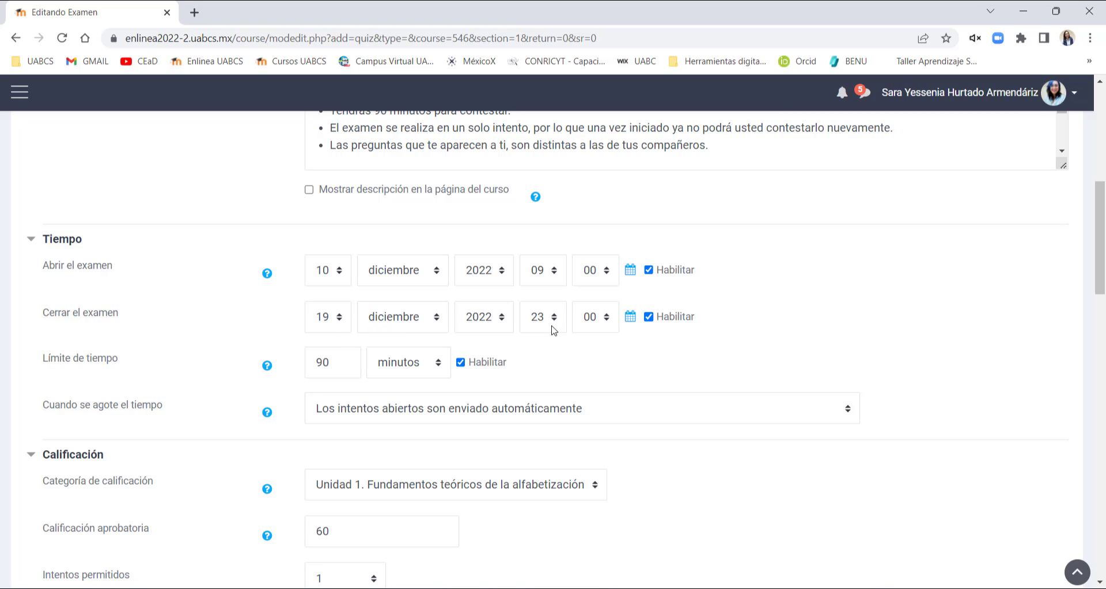
scroll(553, 330, down, 10)
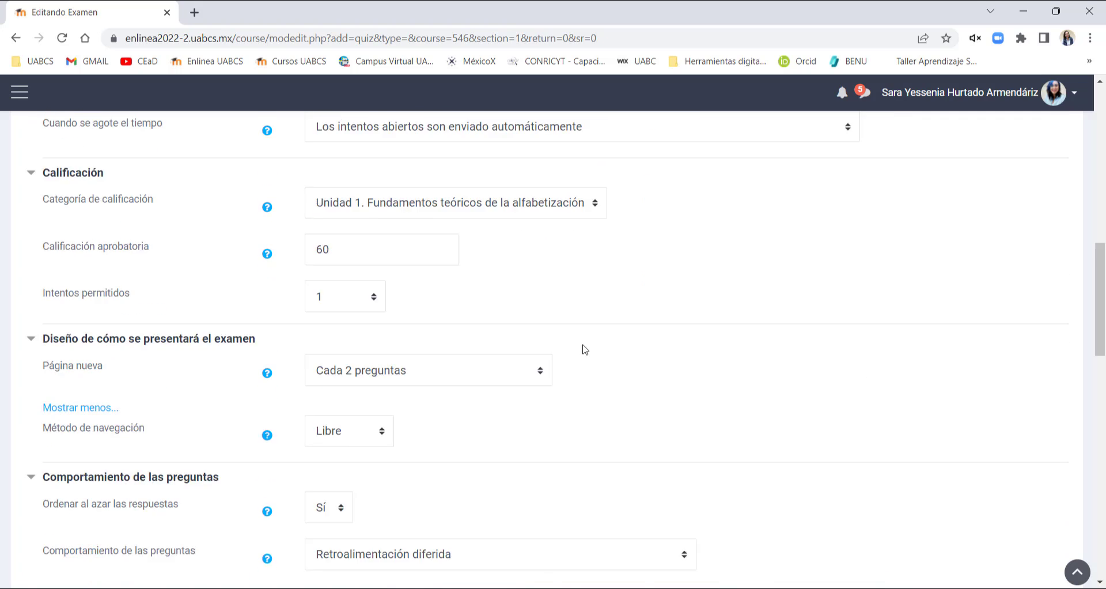
- Disable "El intento", "Puntos" and "Retroalimentación global" in the three review periods that follow the attempt
click(959, 390)
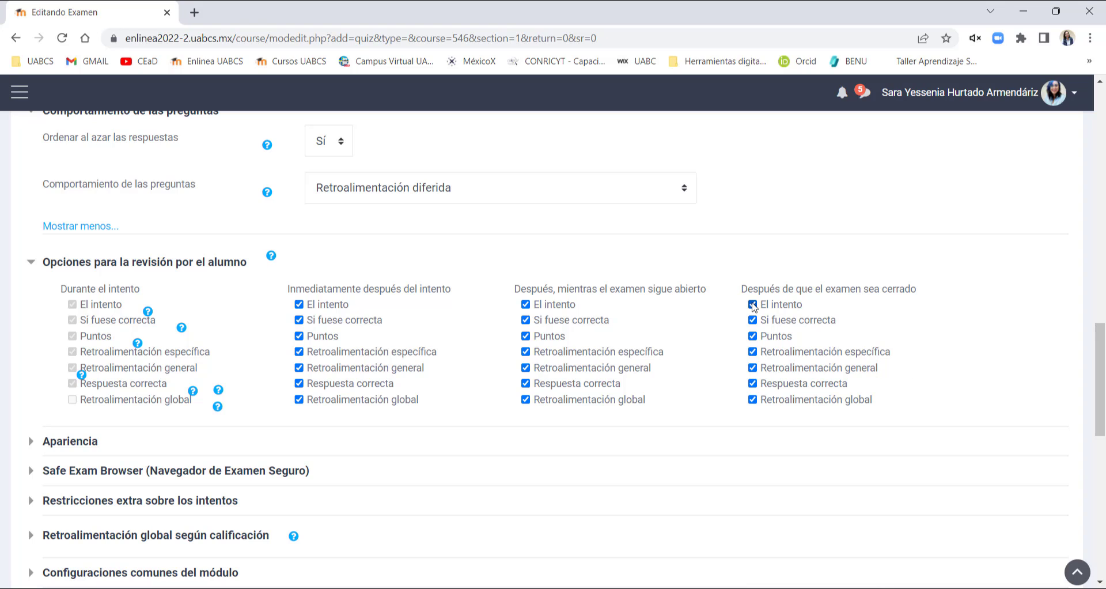
click(753, 305)
click(525, 304)
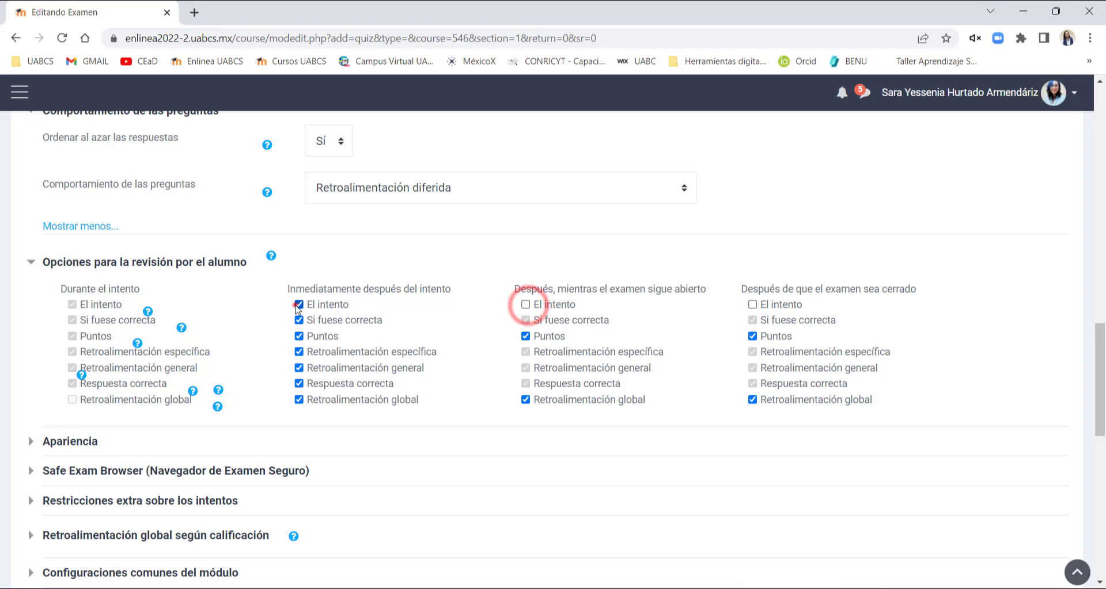
click(298, 304)
click(299, 336)
click(298, 399)
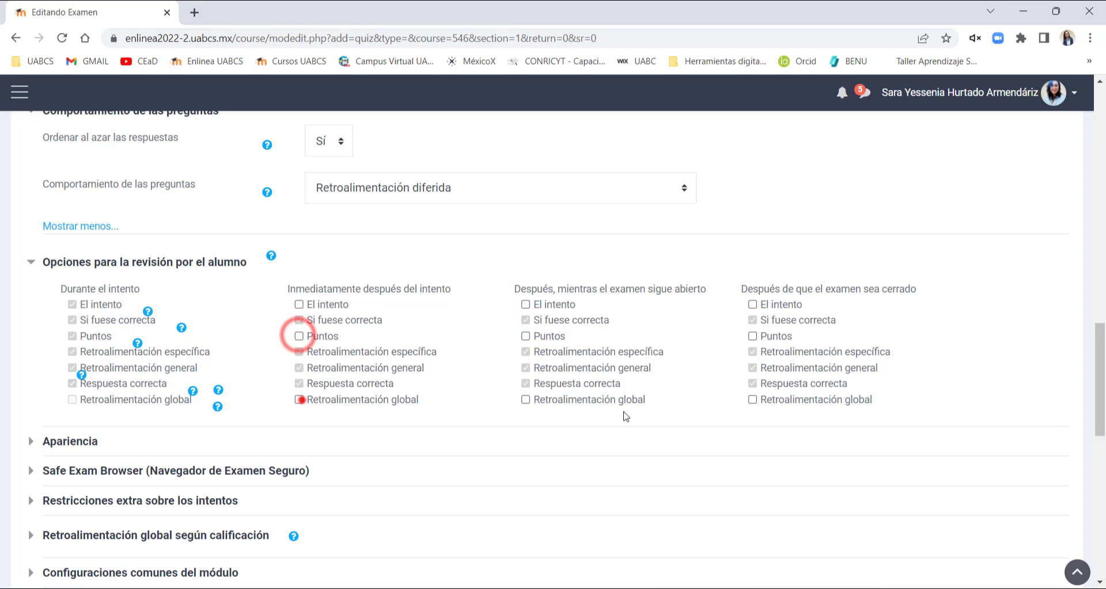
- Set the day of "Cerrar el examen" to 10 diciembre 2022 in the Tiempo settings
scroll(622, 415, up, 10)
scroll(623, 415, up, 2)
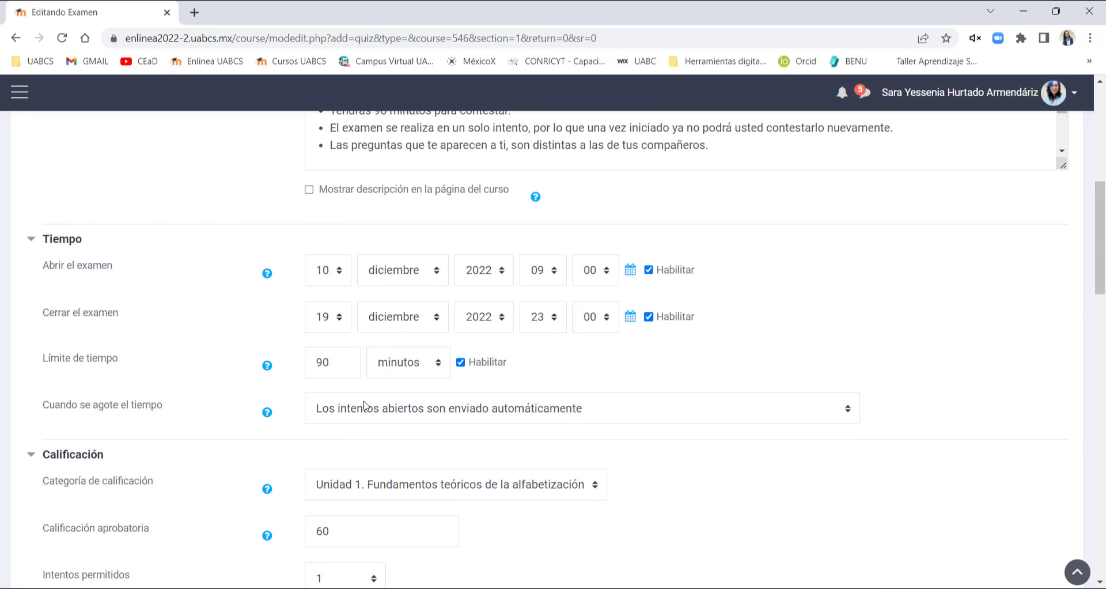
double_click(345, 366)
click(322, 317)
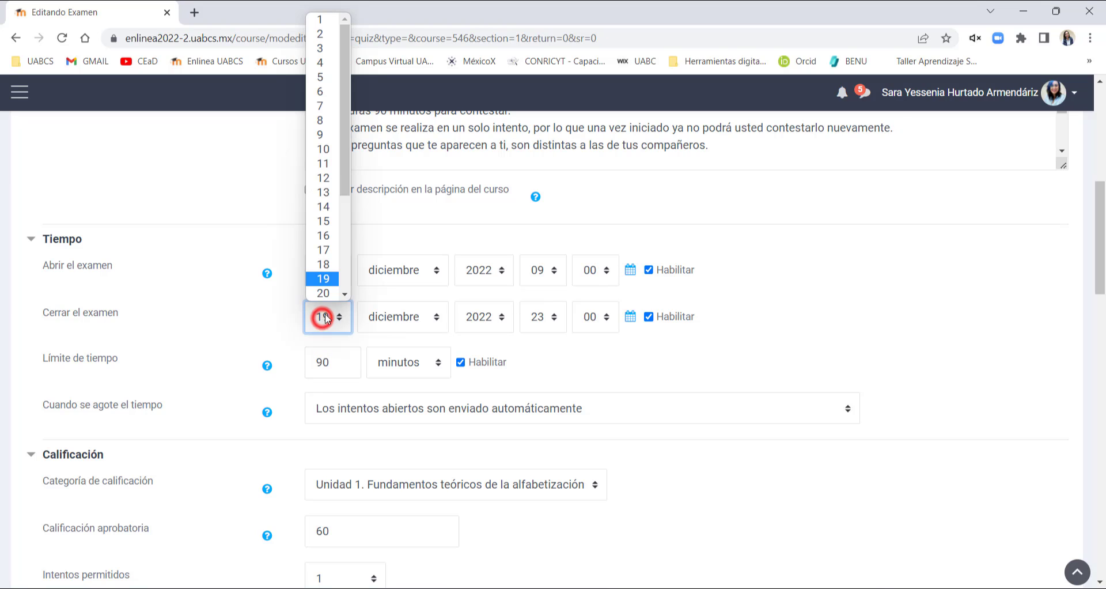
click(321, 149)
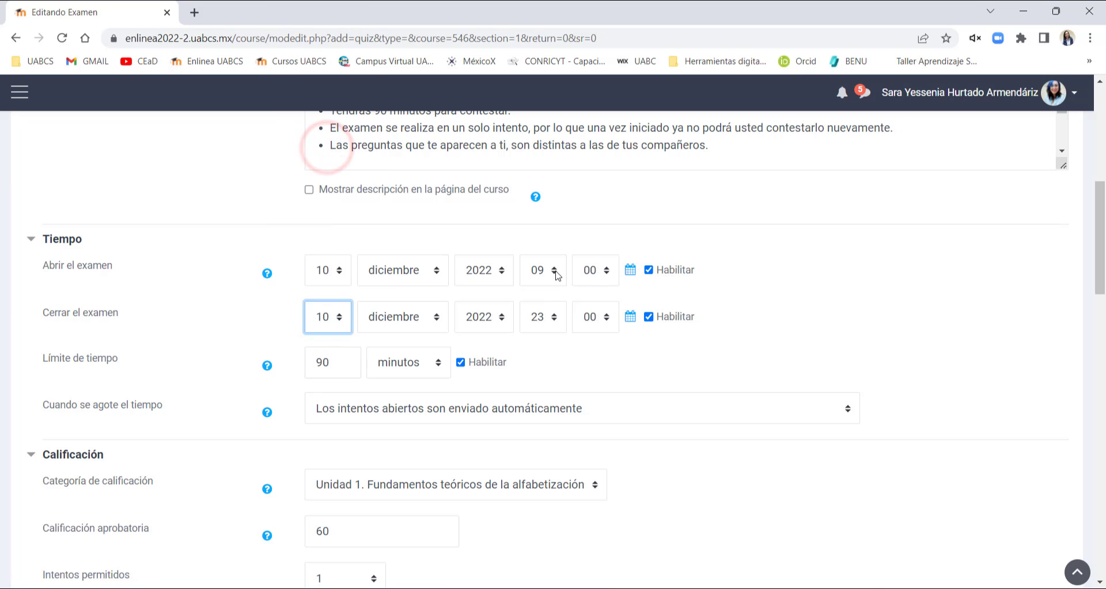
drag(529, 240, 558, 310)
click(551, 314)
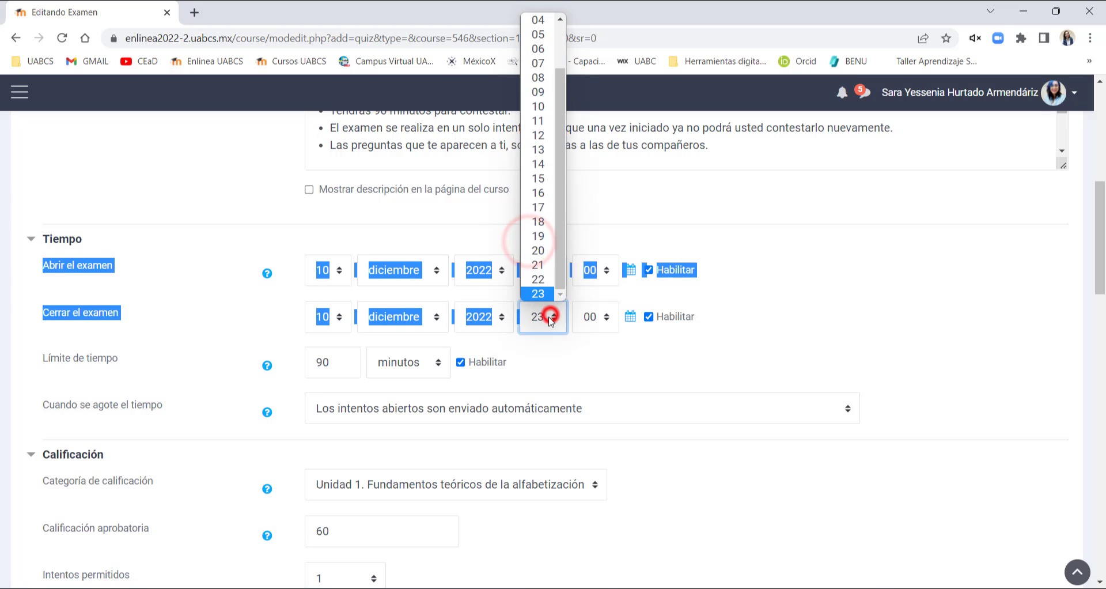
click(546, 317)
click(839, 321)
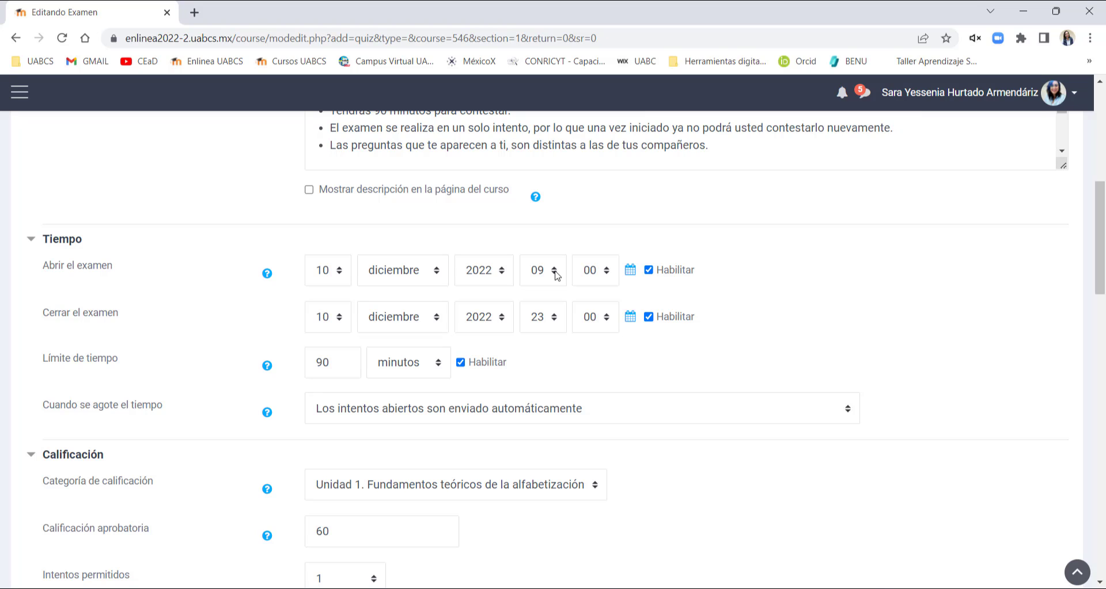
- Set the exam's closing time to 10:30
click(550, 319)
drag(560, 230, 569, 101)
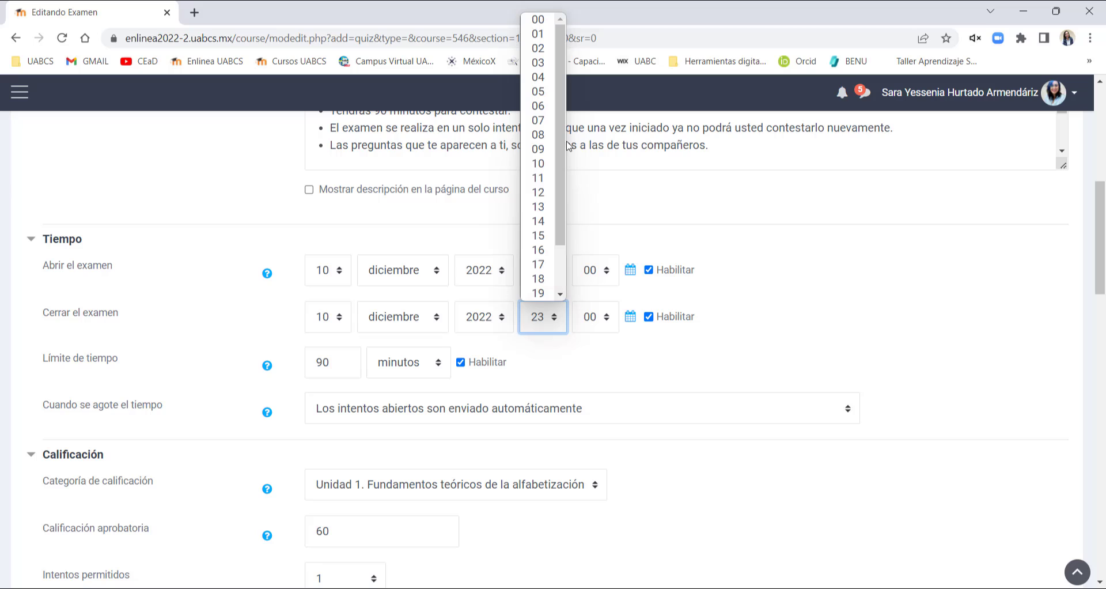
click(549, 165)
click(596, 316)
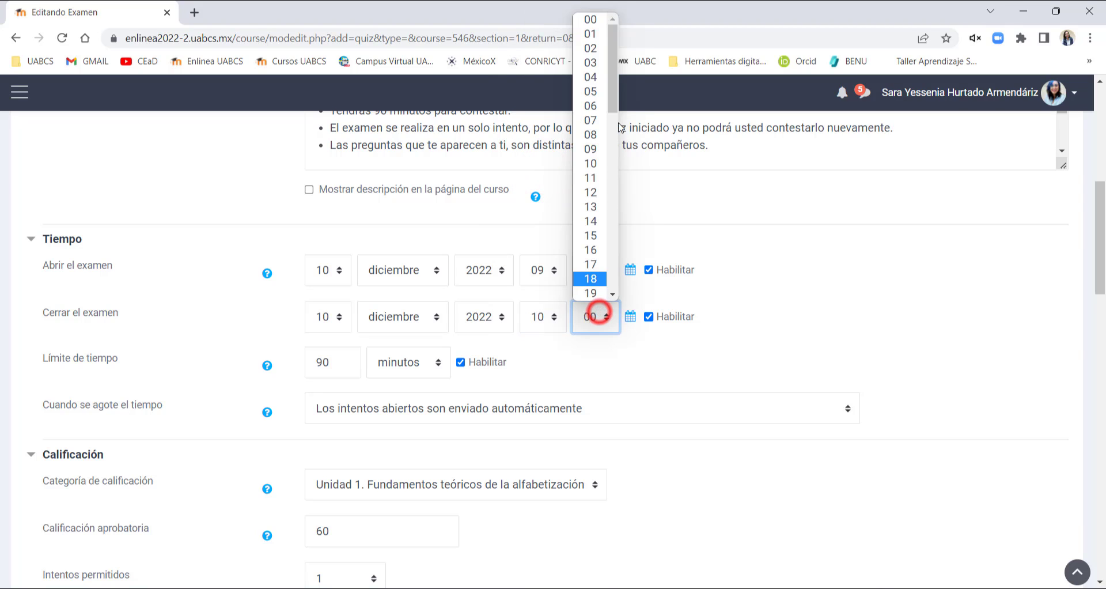
drag(613, 95, 614, 156)
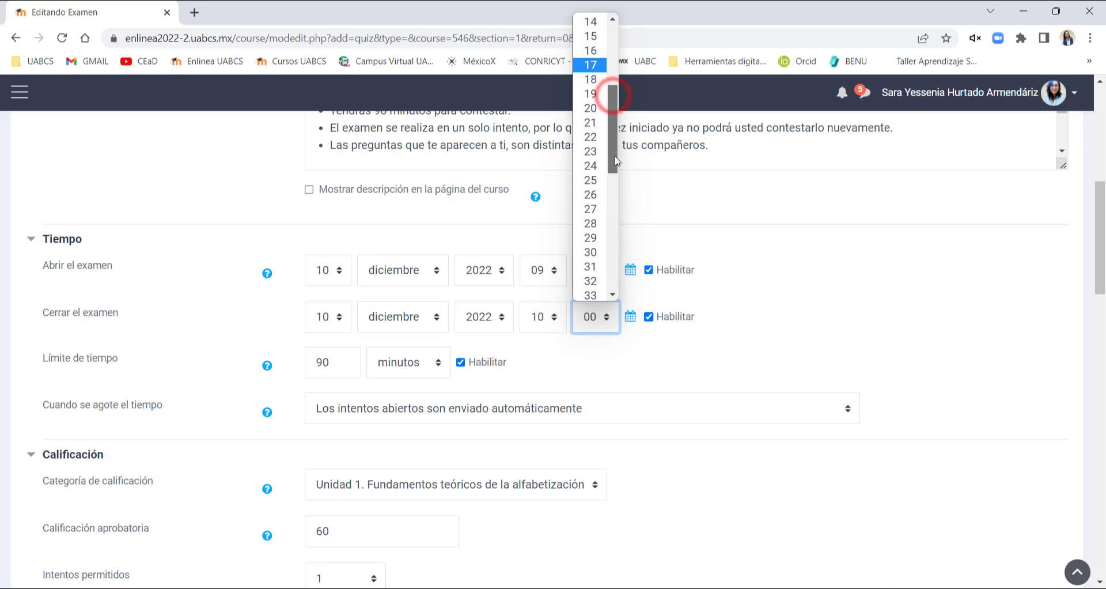
click(601, 258)
click(753, 294)
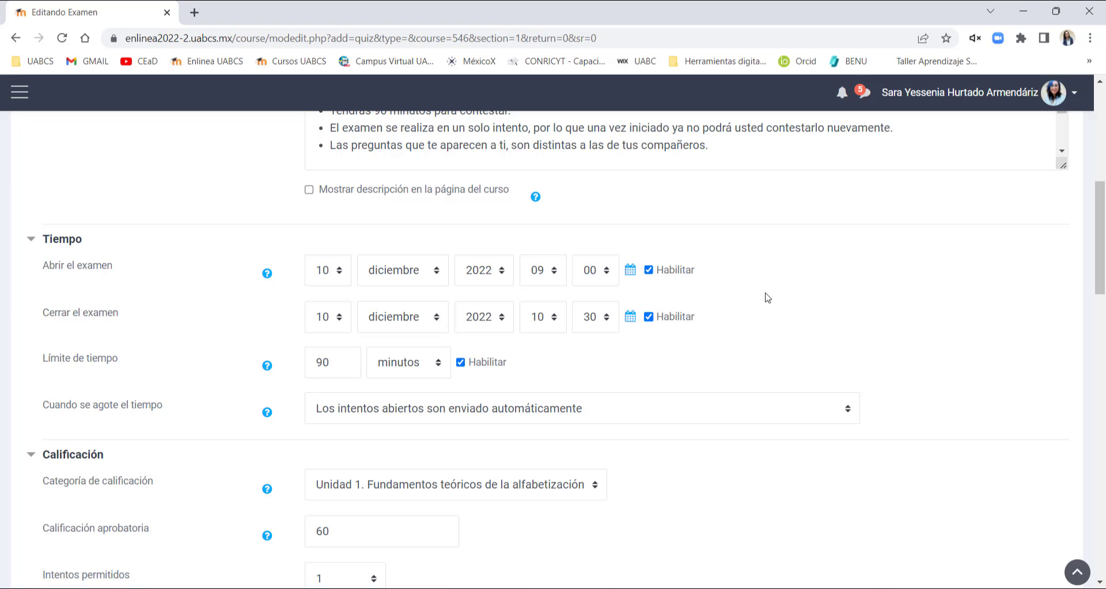
- Set "Posiciones Decimales en las calificaciones" to 0 in the Apariencia settings
scroll(756, 299, down, 10)
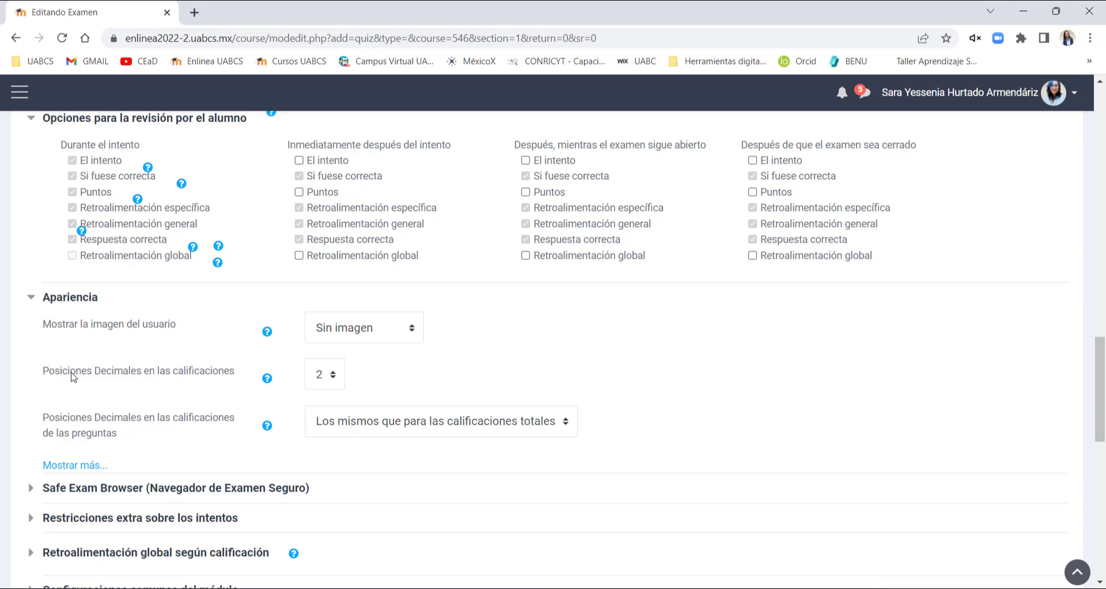
click(333, 381)
click(322, 394)
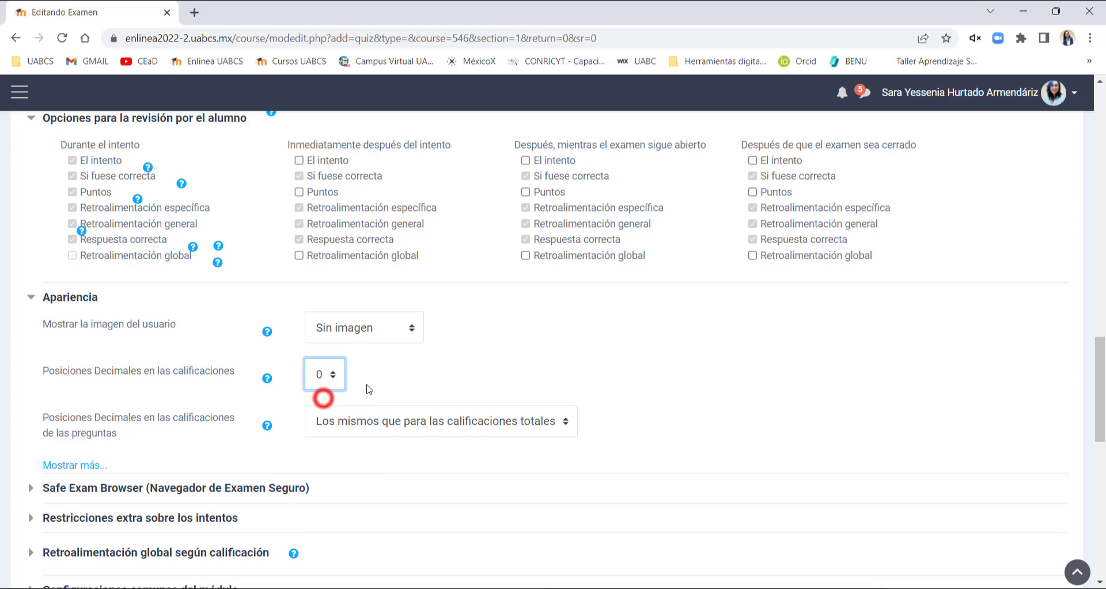
- Set the Safe Exam Browser requirement to "Si - Configurar manualmente" and collapse its section
scroll(369, 389, down, 5)
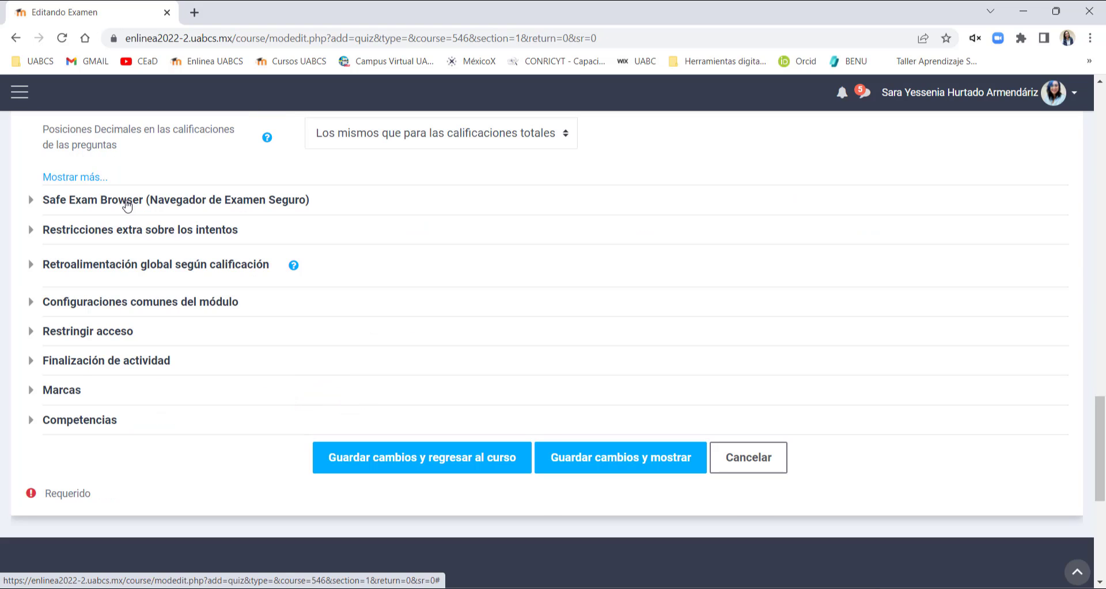
click(127, 201)
click(344, 231)
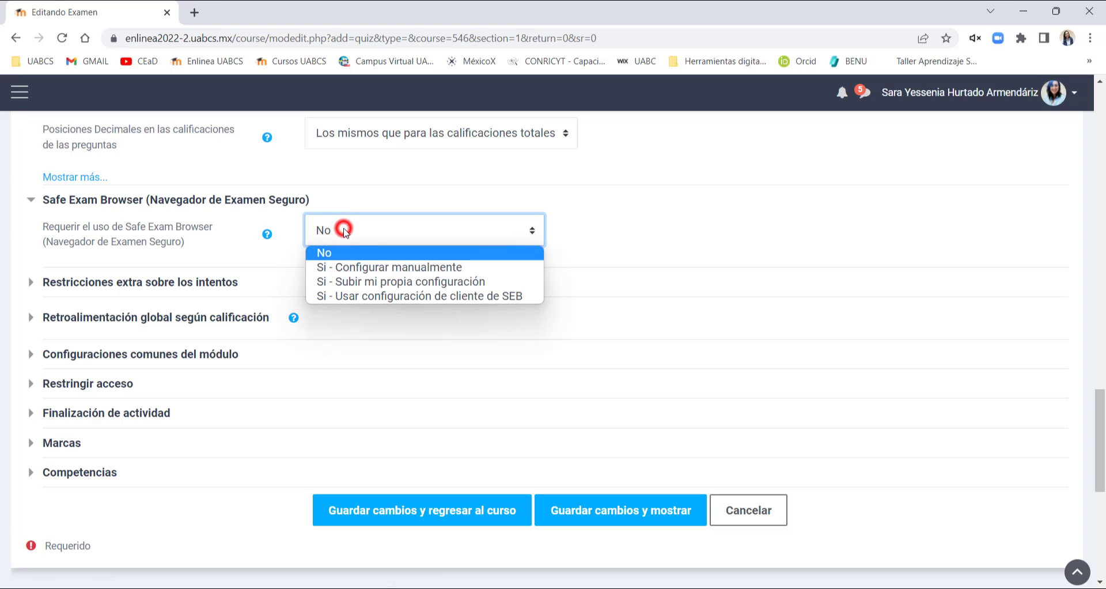
click(353, 266)
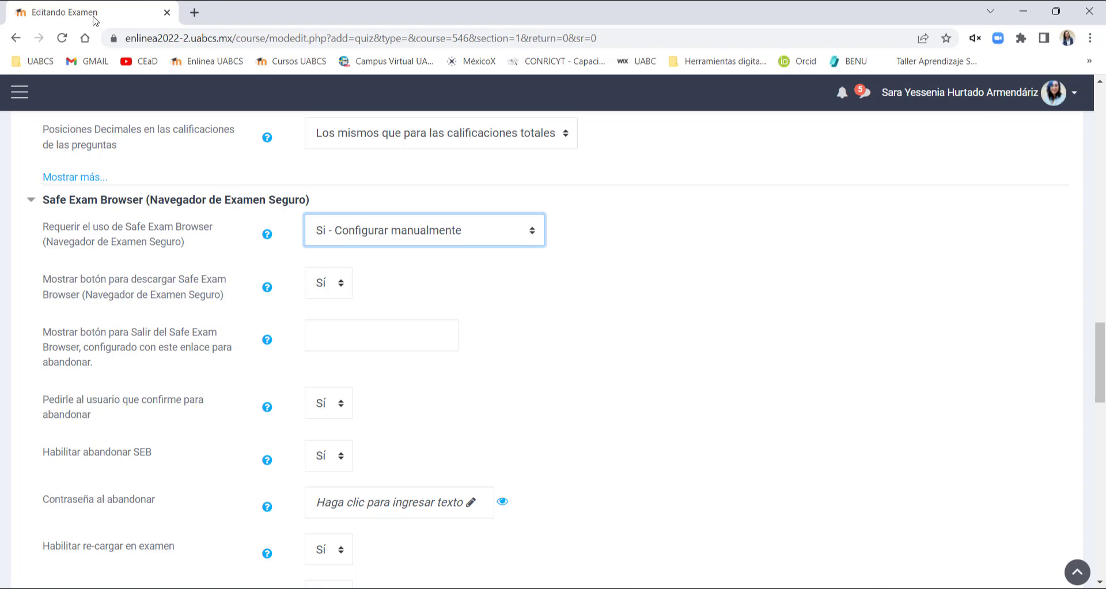
drag(85, 14, 190, 2)
click(265, 207)
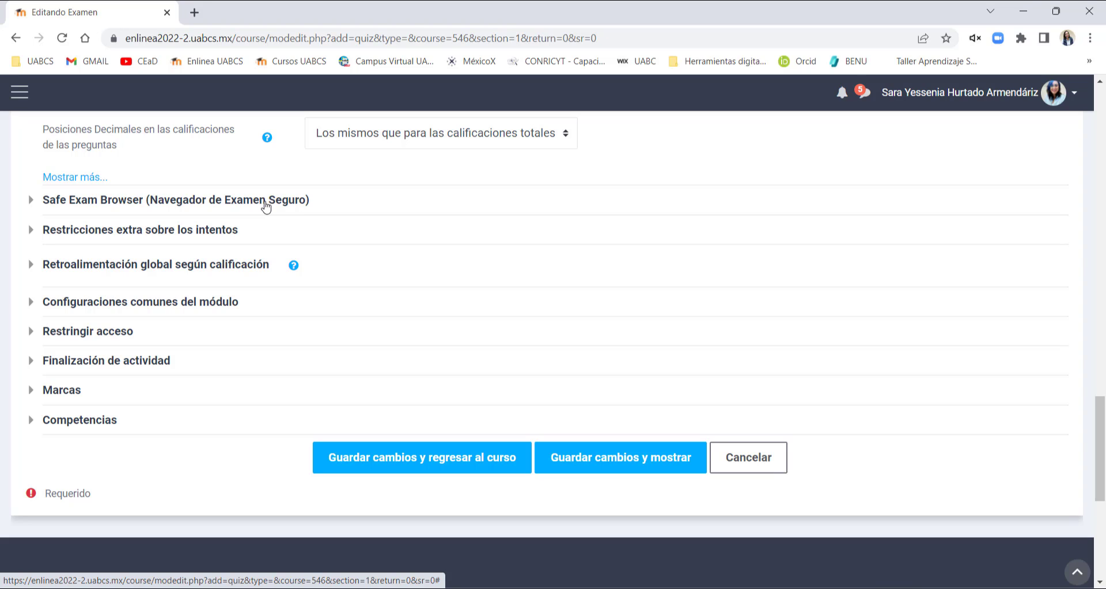
- Expand the global feedback by grade settings and enter "Excelente trabajo." as the comment for the 100% boundary
scroll(429, 373, down, 4)
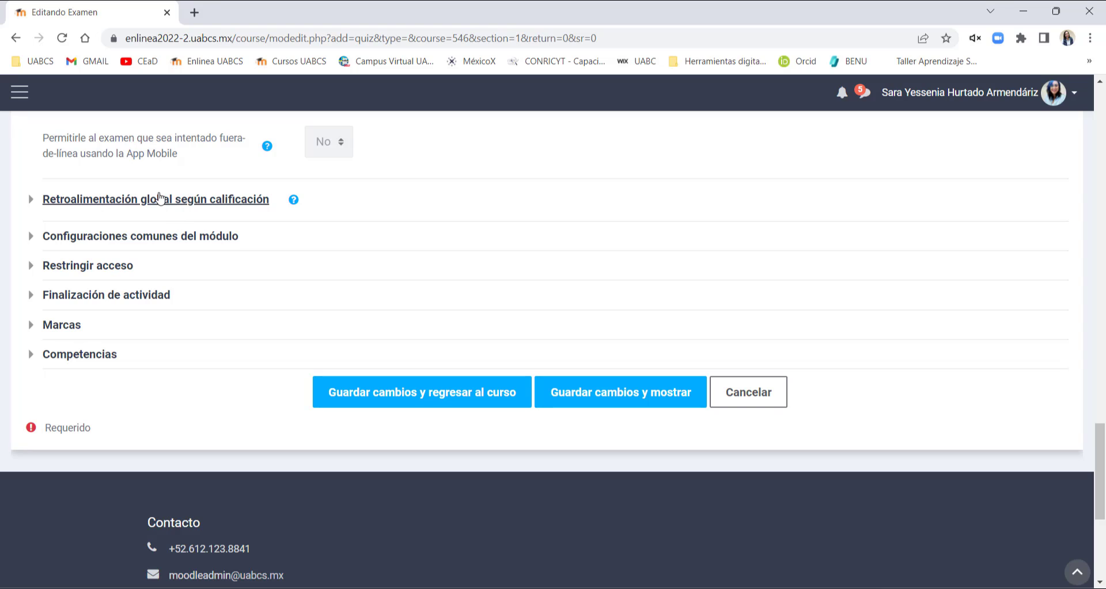
click(158, 193)
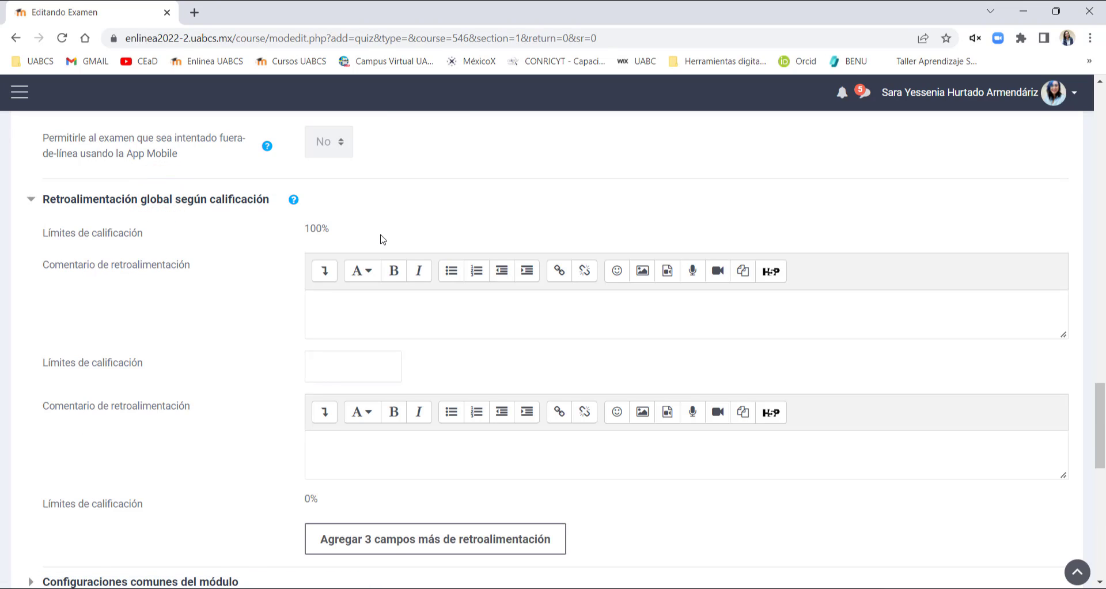
click(438, 316)
text(Excelente trabajo.)
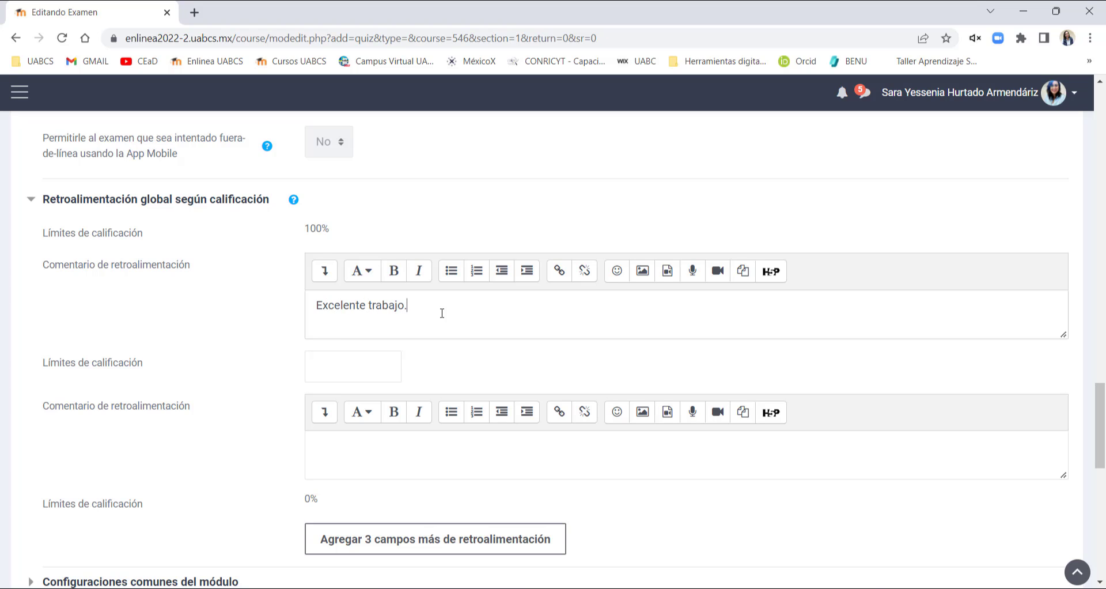
- Append the dizzy star emoji to the "Excelente trabajo." feedback comment
drag(413, 306, 319, 291)
click(324, 271)
click(432, 323)
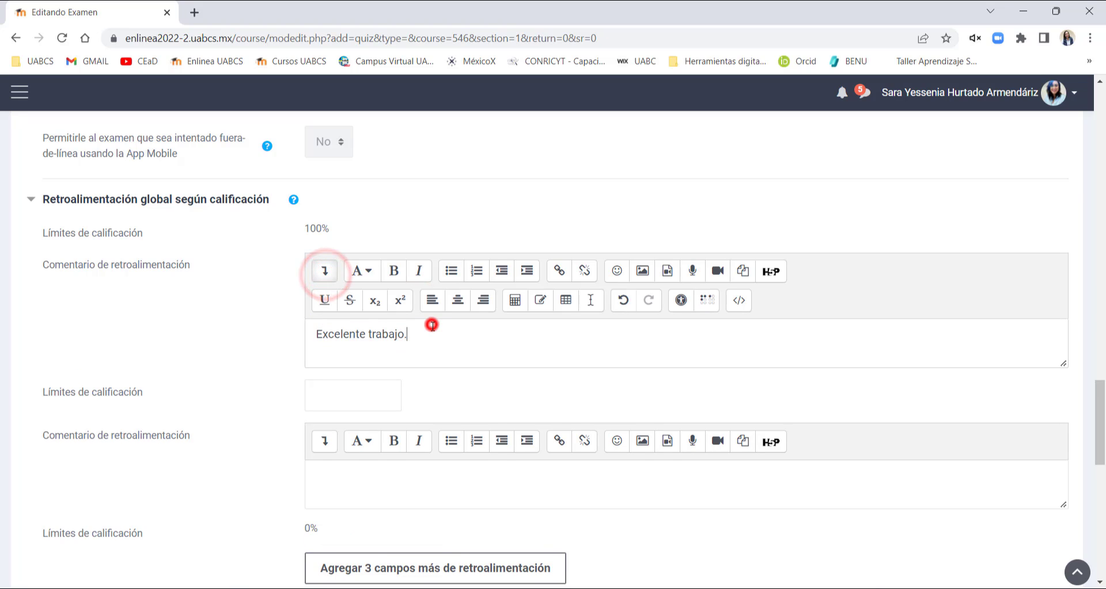
click(616, 270)
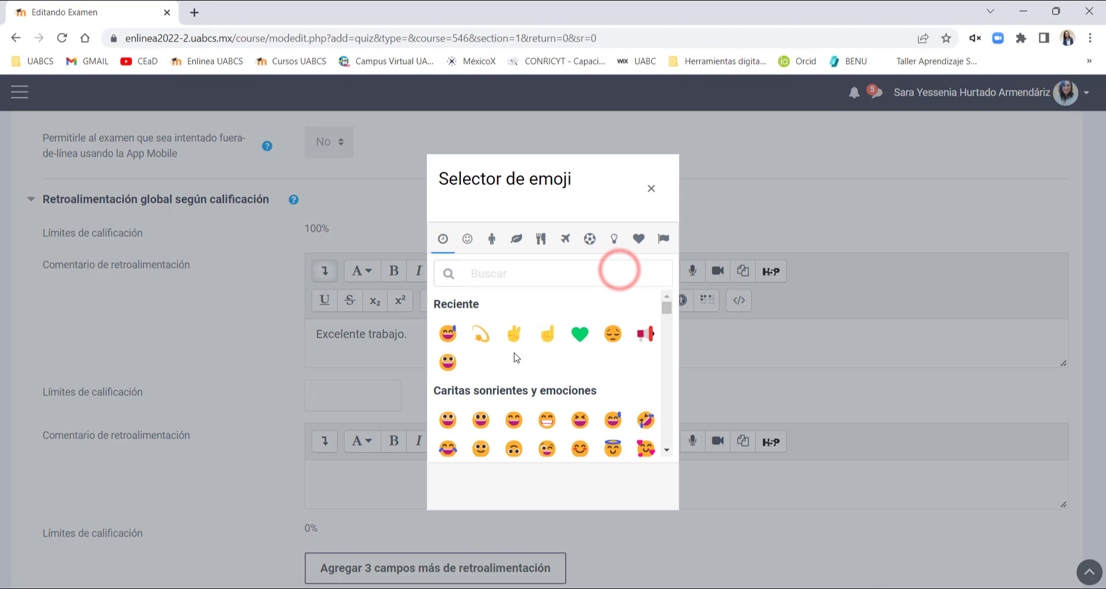
click(481, 333)
click(643, 272)
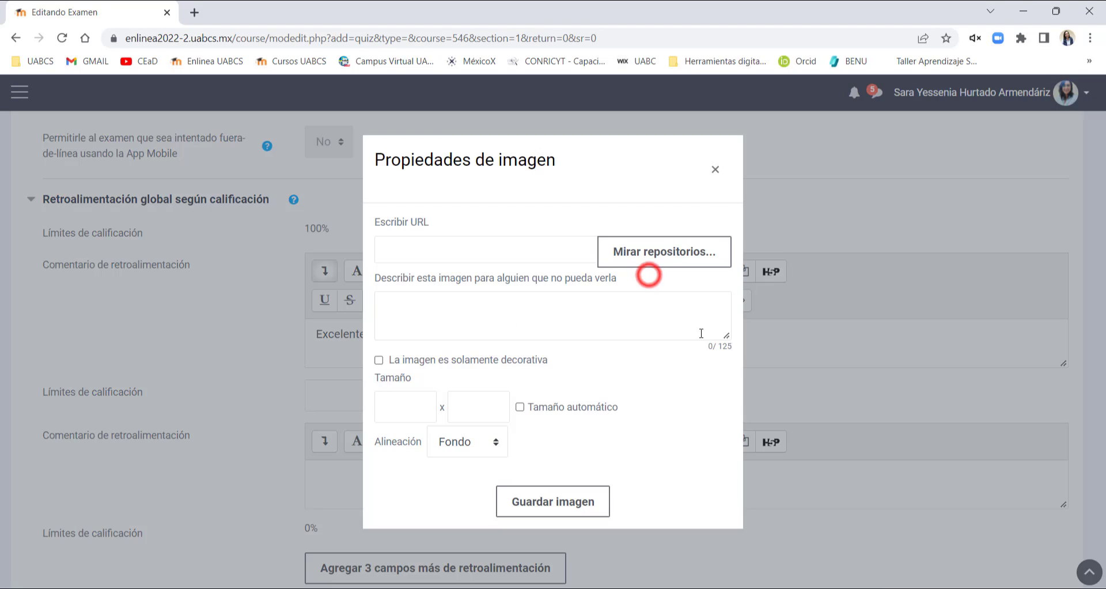
click(715, 170)
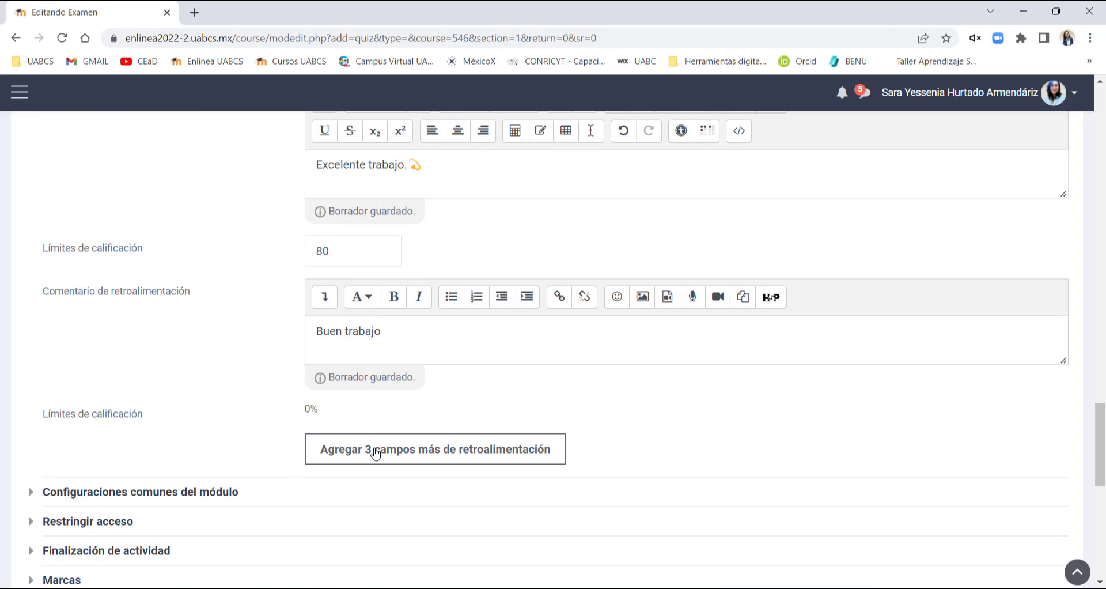
- Add three more feedback fields to the global feedback by grade settings
click(375, 451)
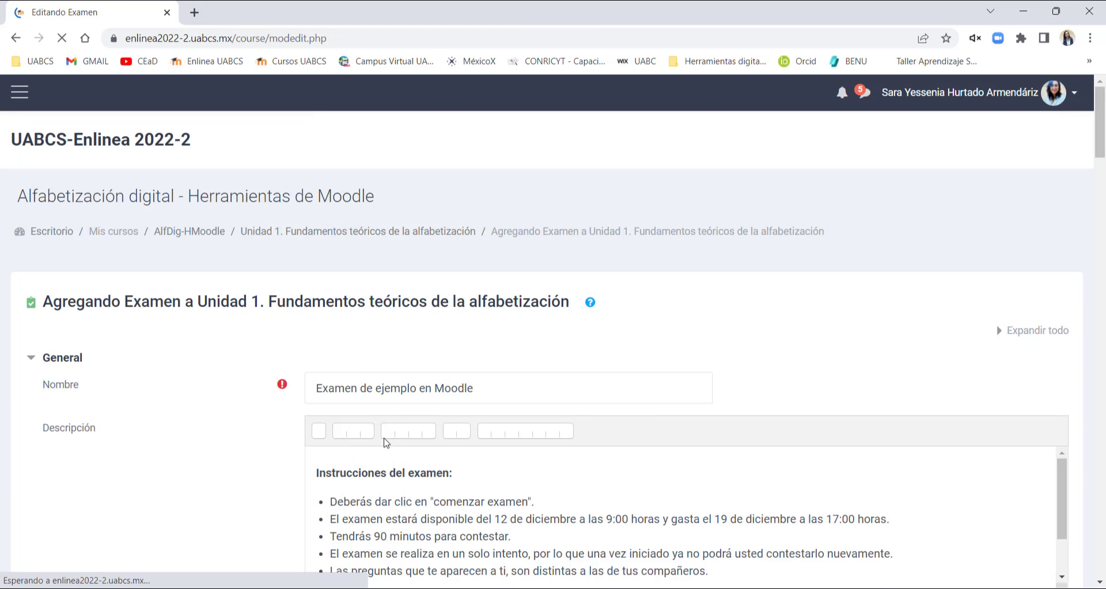
scroll(229, 387, down, 20)
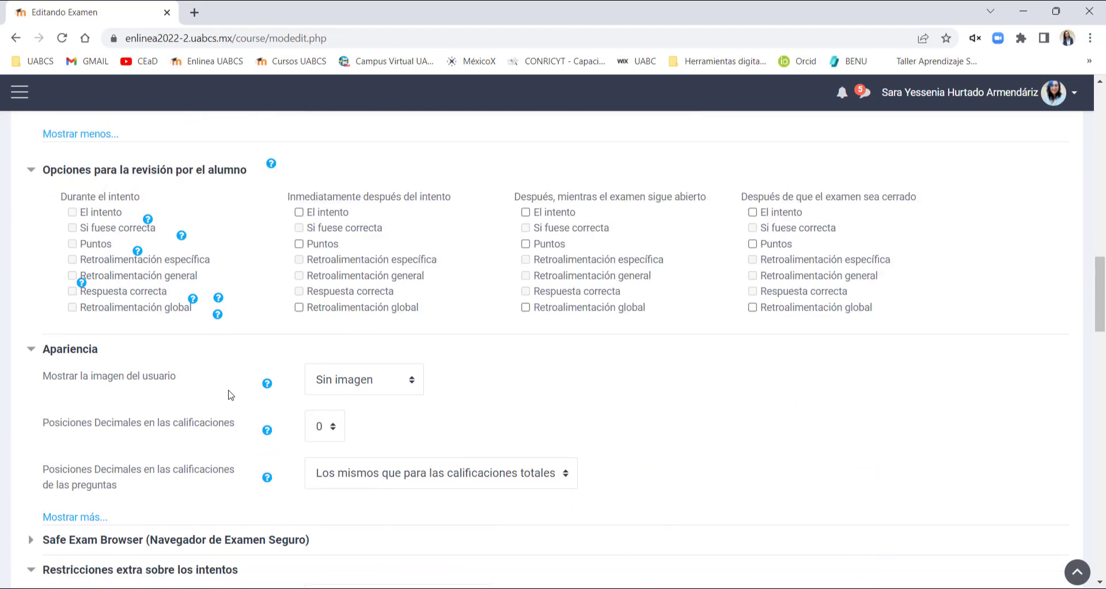
scroll(229, 391, down, 15)
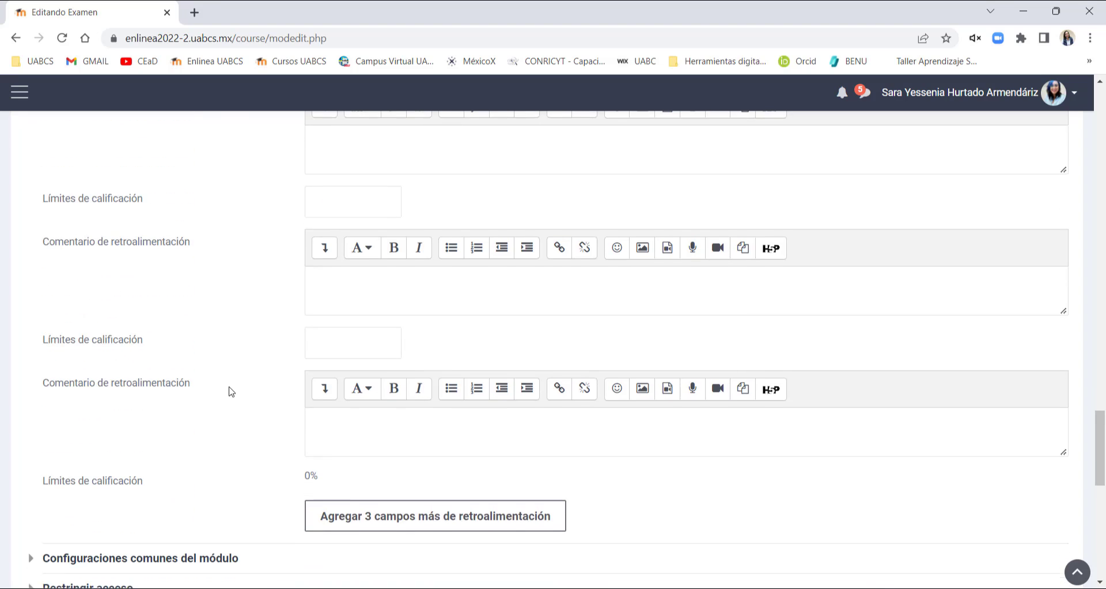
scroll(229, 392, up, 5)
scroll(230, 391, up, 2)
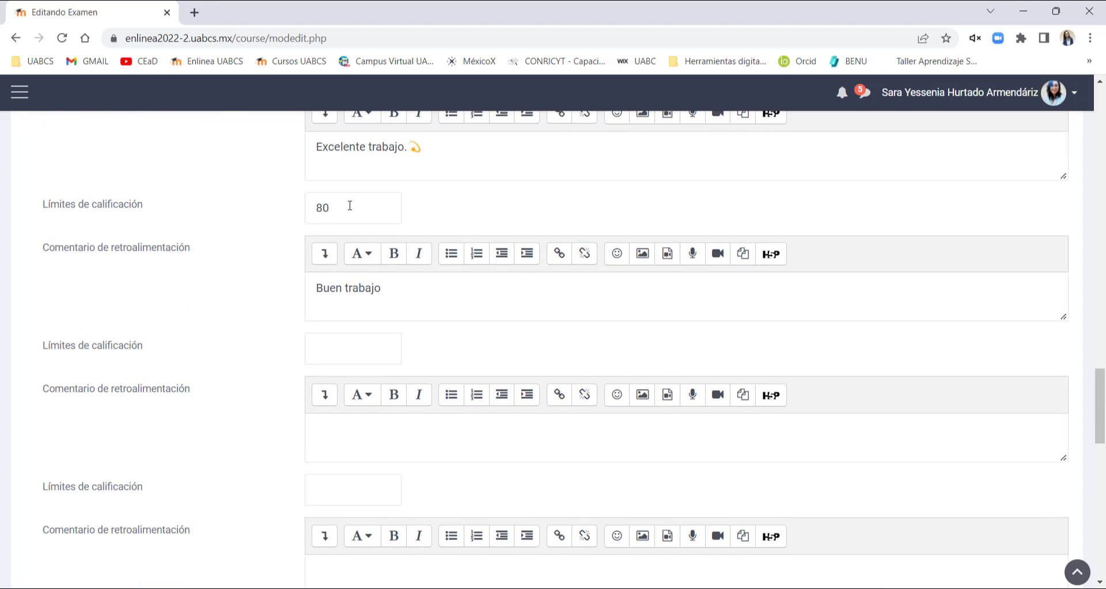
- Set the grade boundary below "Buen trabajo" to 70 and enter the feedback comment "Puedes hacerlo mejor"
drag(348, 206, 304, 219)
scroll(339, 288, down, 1)
click(337, 429)
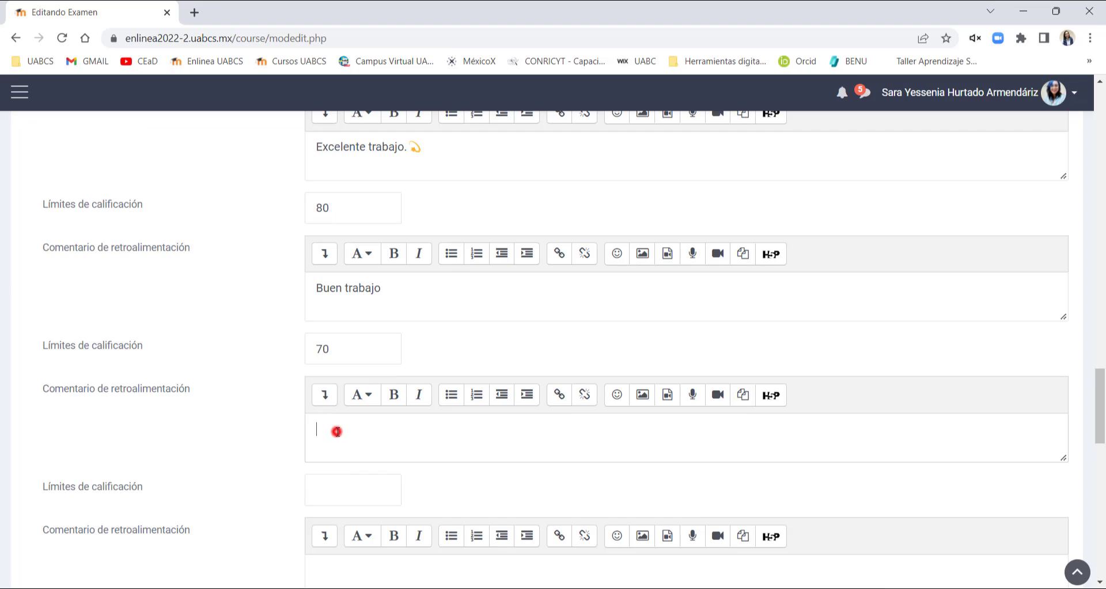
text(Puedes hacerlo mejor)
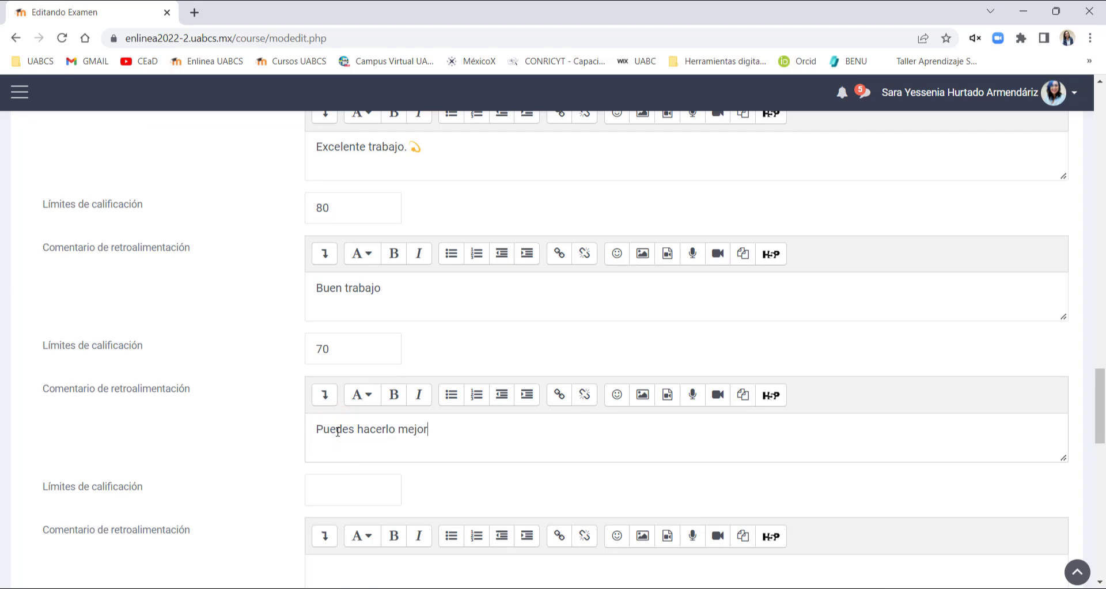
- Set the next grade boundary to 59 and enter the feedback comment "Usted ha reprobado"
scroll(338, 430, down, 2)
click(348, 356)
text(50)
click(339, 444)
text(Usted ha reprobado)
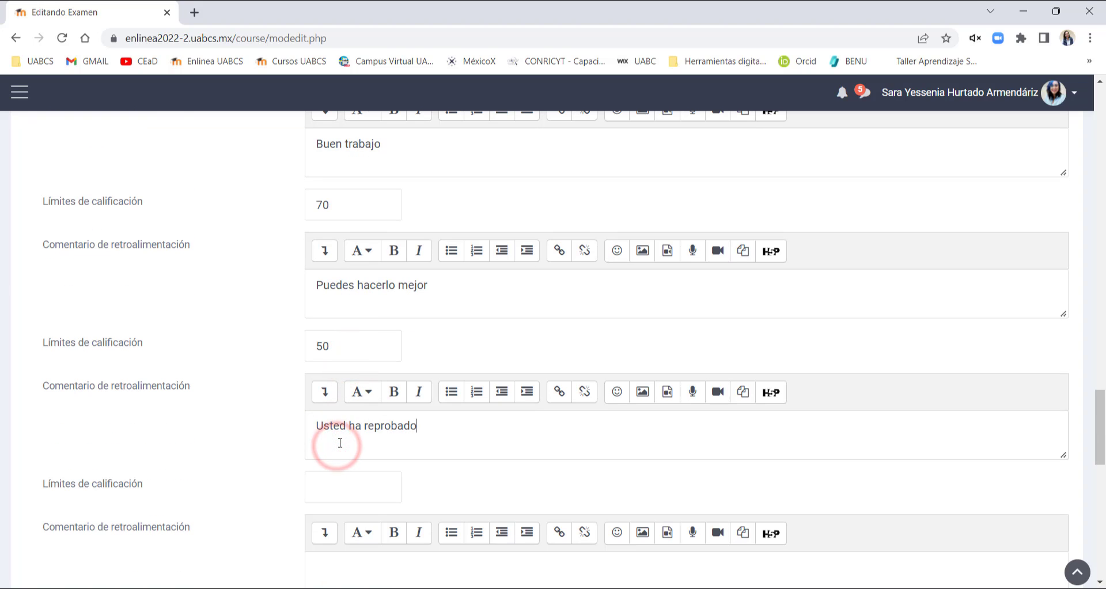
double_click(355, 344)
text(59)
- Add an activity completion restriction requiring Tarea 1 with the condition "debe ser calificado como completo"
scroll(369, 380, down, 3)
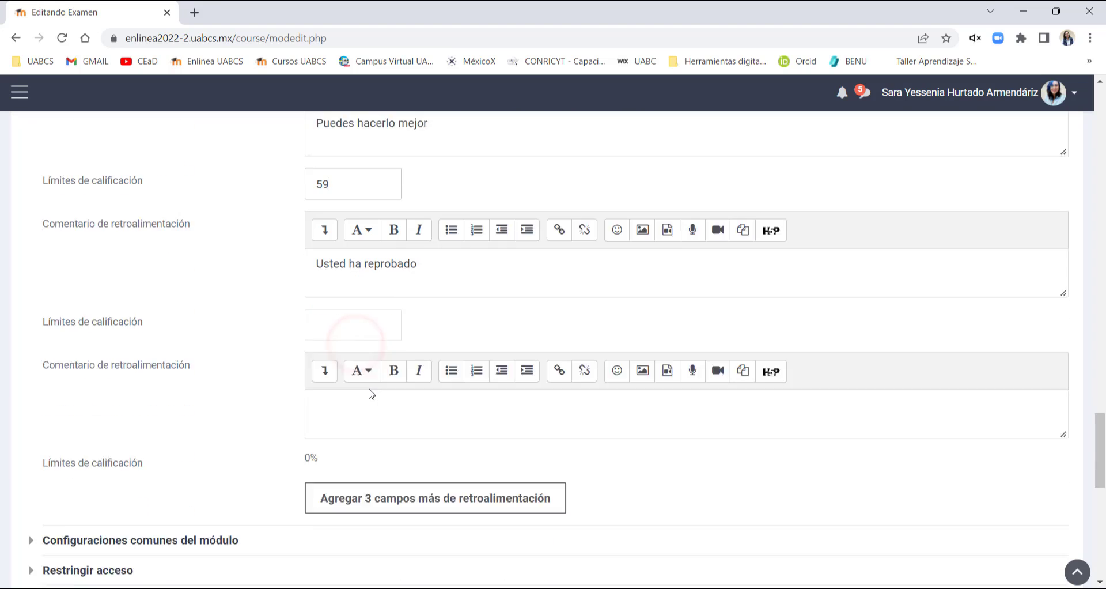
scroll(369, 393, down, 3)
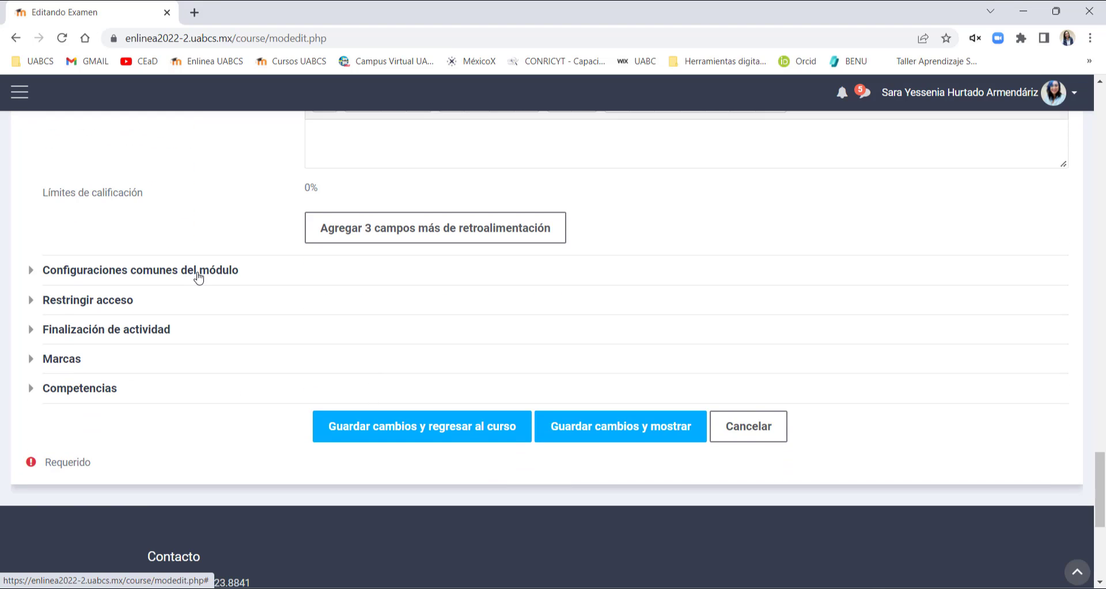
scroll(199, 279, down, 1)
click(116, 227)
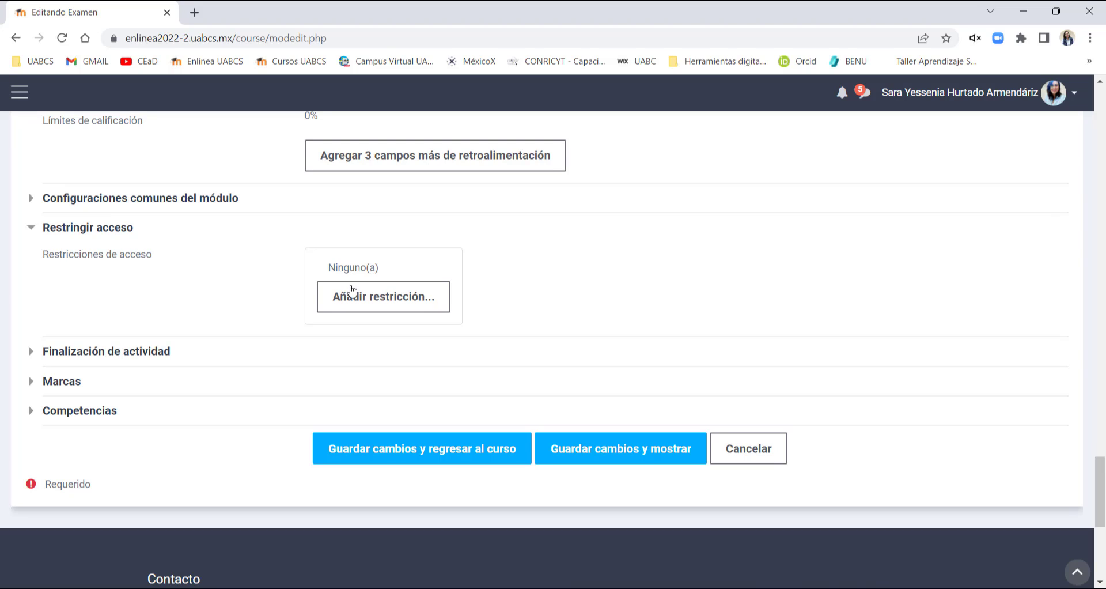
click(386, 298)
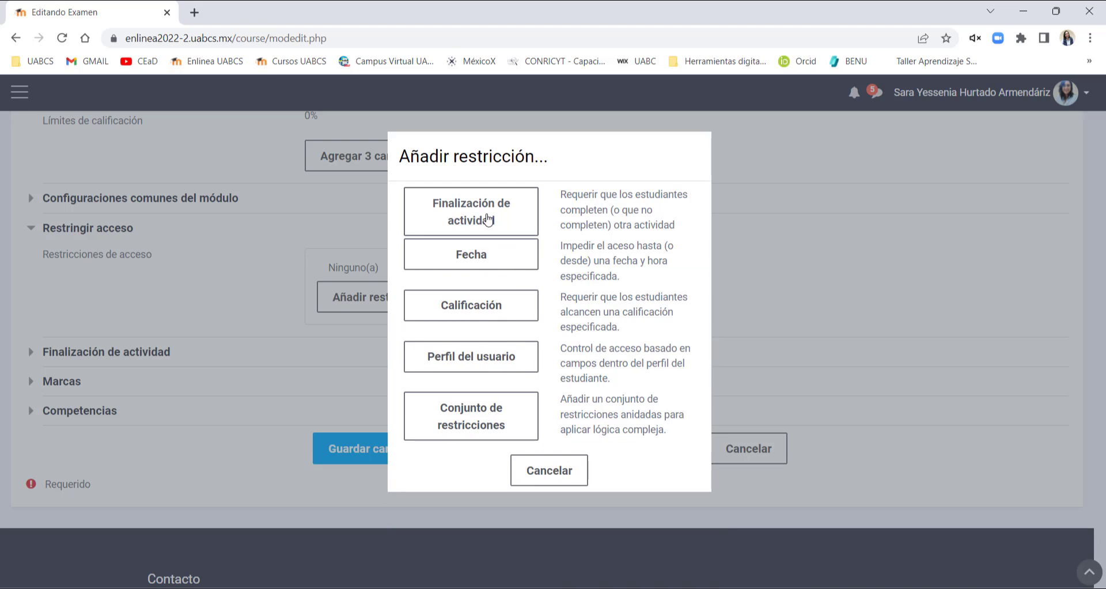
click(487, 220)
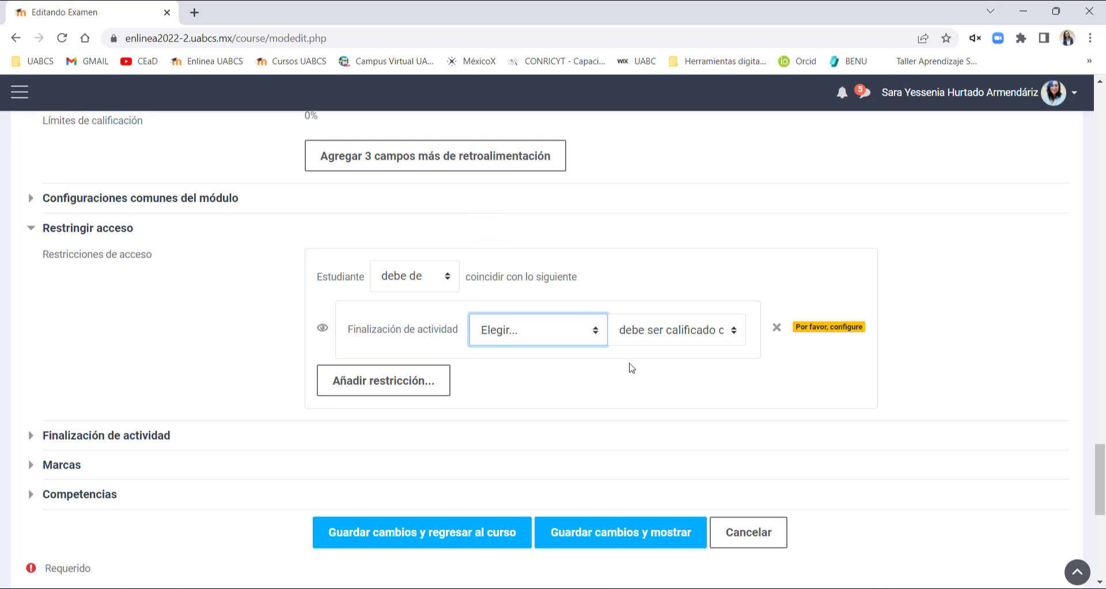
click(588, 341)
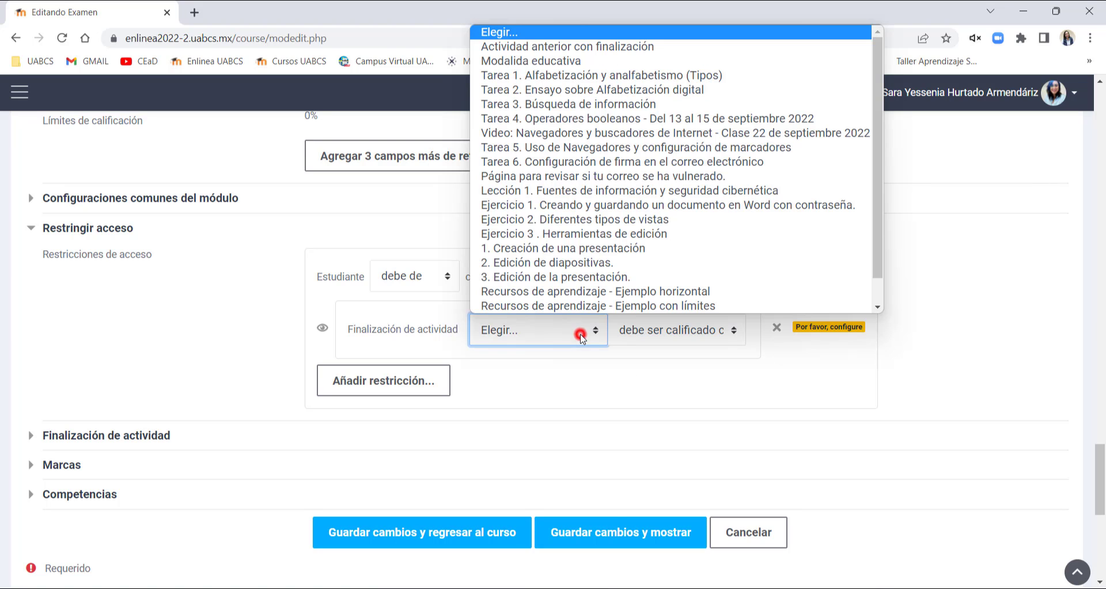
click(570, 76)
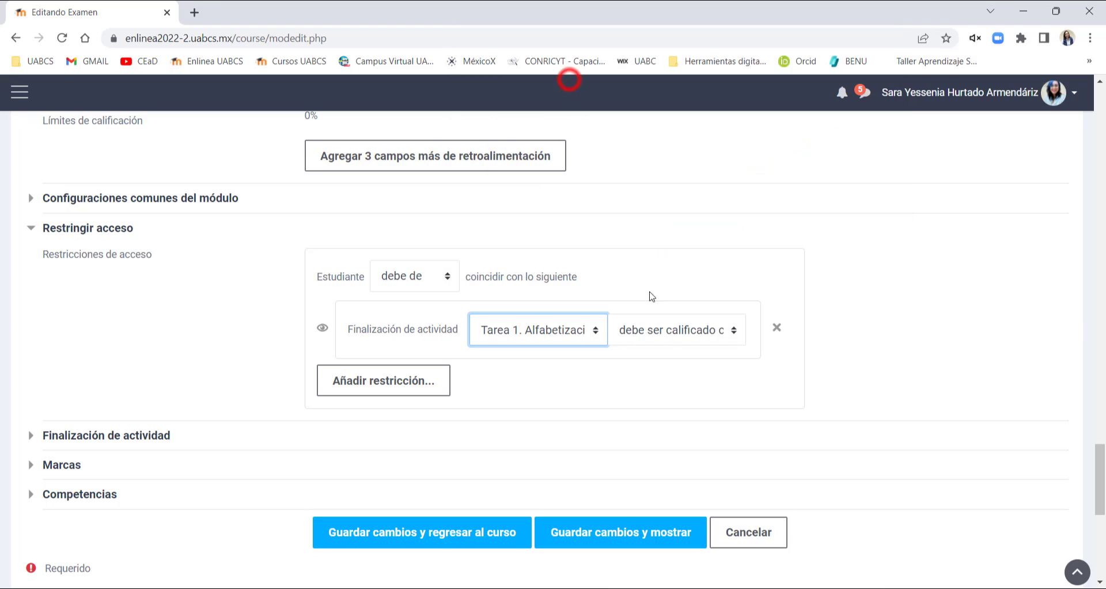
click(713, 330)
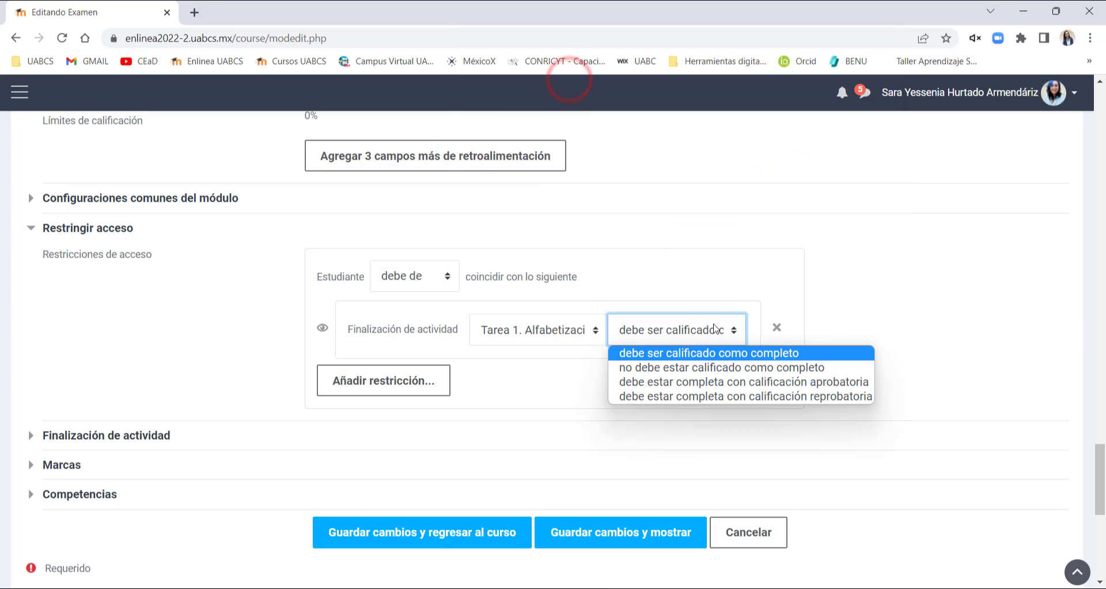
click(710, 358)
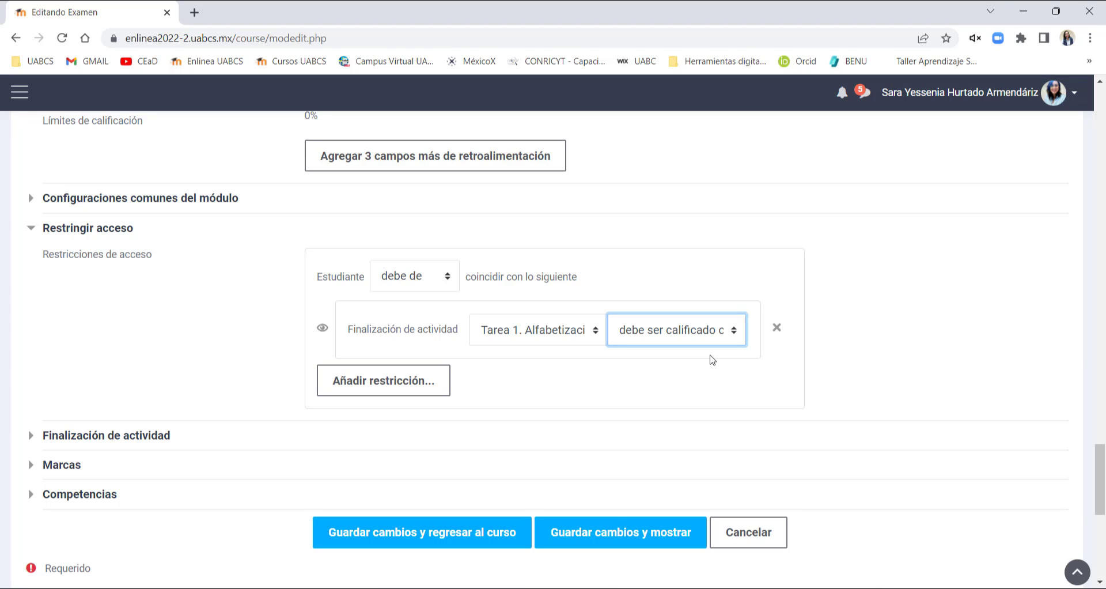
- Review the available restriction types and remove the Tarea 1 completion restriction
click(410, 389)
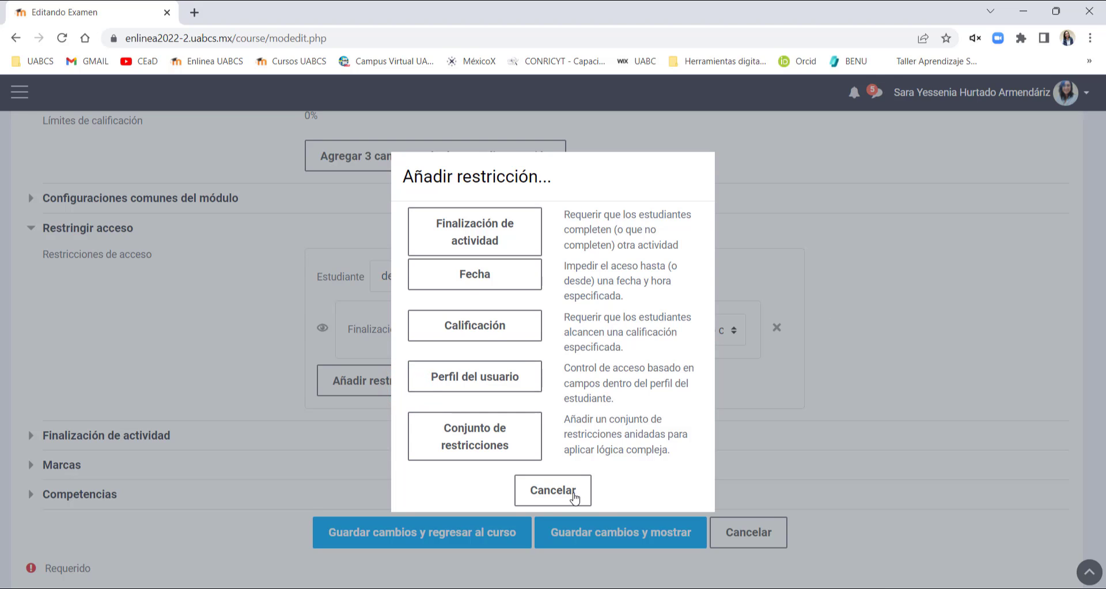
click(568, 493)
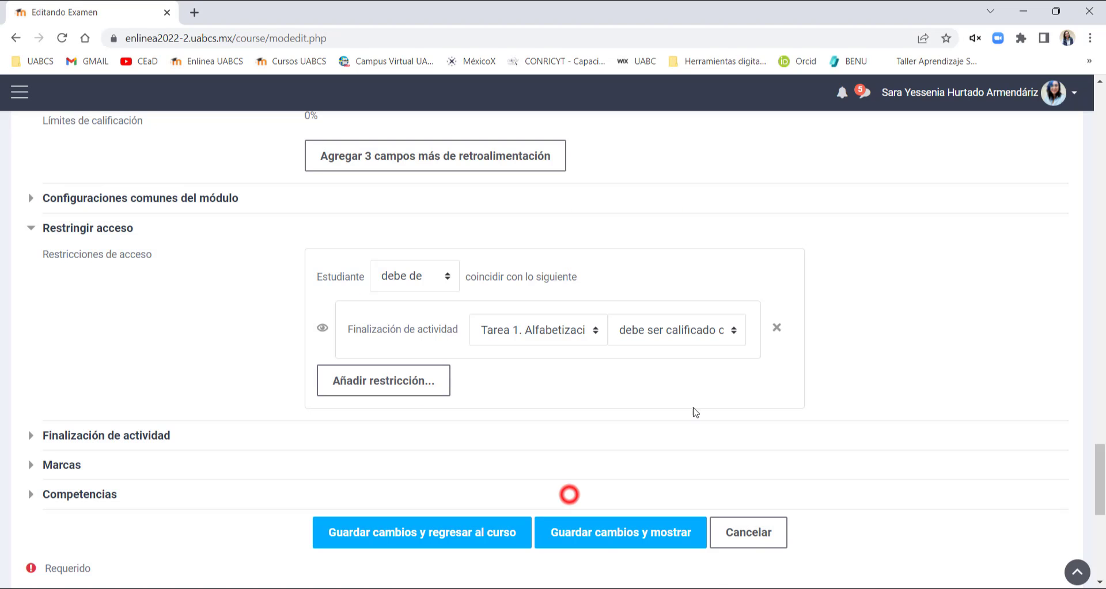
click(777, 328)
- Set completion tracking to "Mostrar la actividad como completada cuando se cumplan las condiciones" and require the student to view the activity
click(139, 278)
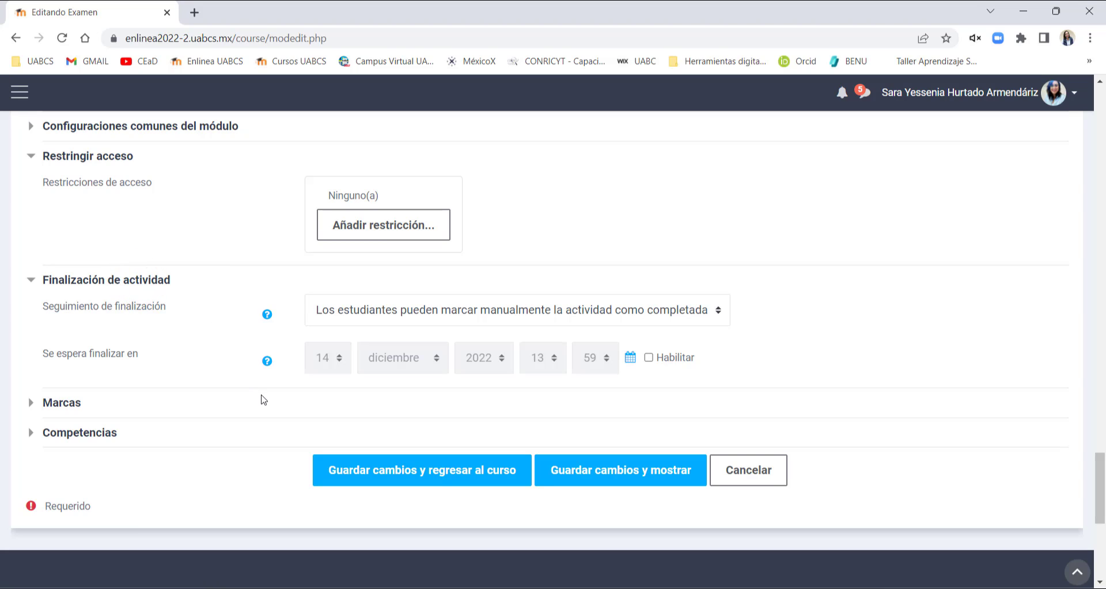
click(403, 316)
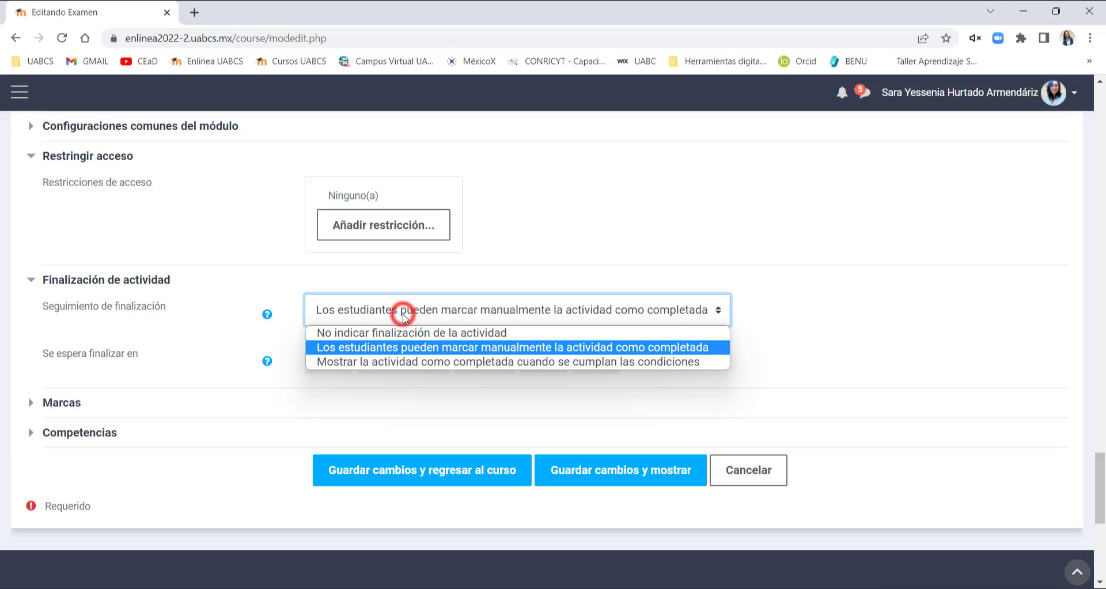
click(414, 361)
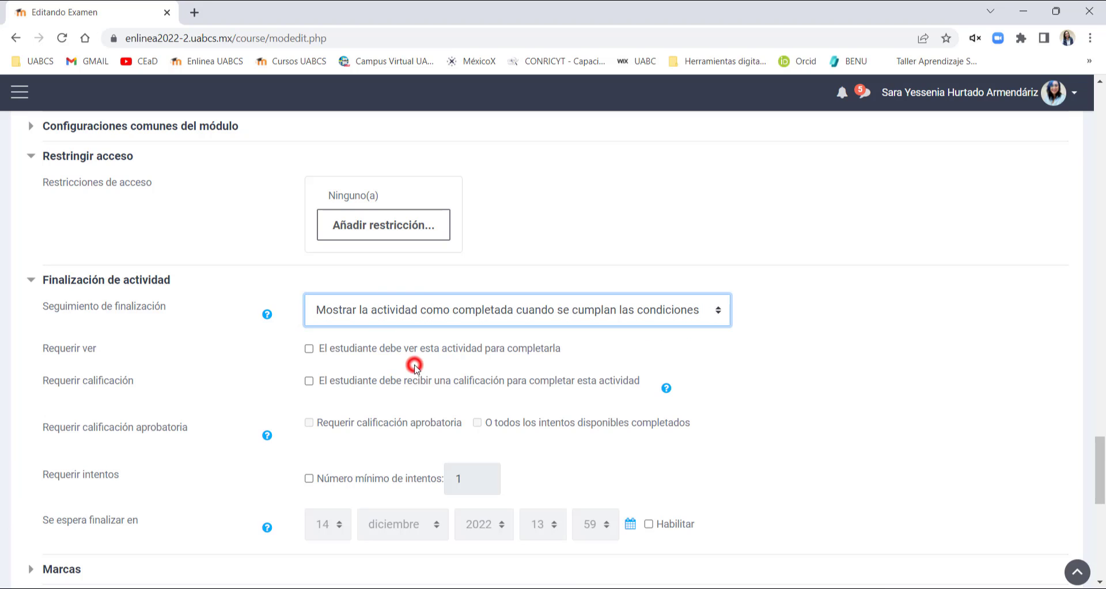
click(308, 348)
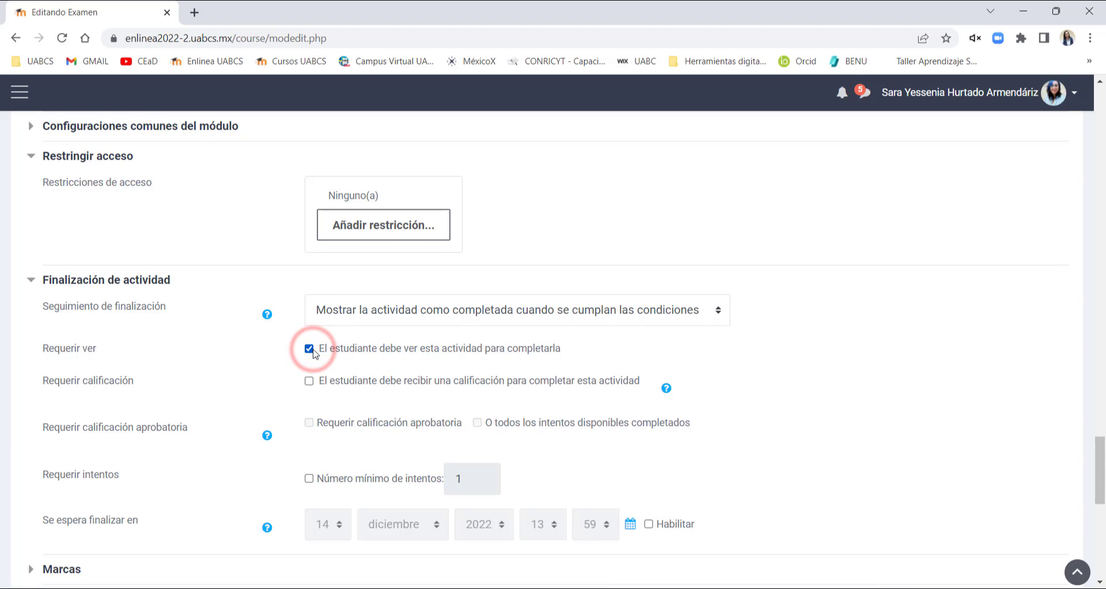
- Require a minimum of 1 attempt for exam completion, then save the changes and return to the course
scroll(306, 397, down, 1)
click(309, 406)
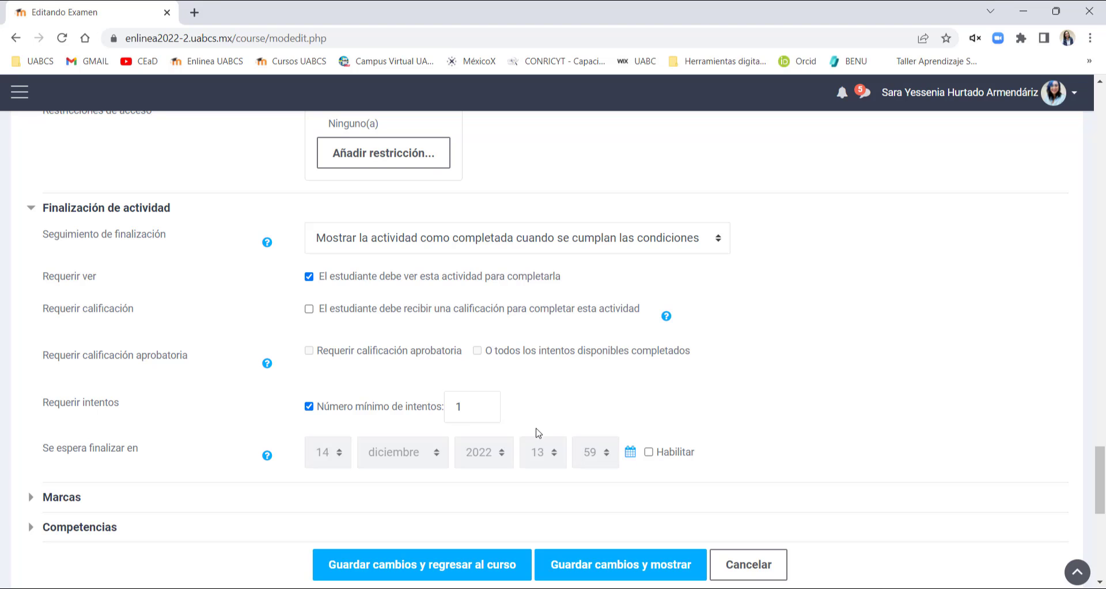
scroll(376, 338, down, 4)
click(382, 292)
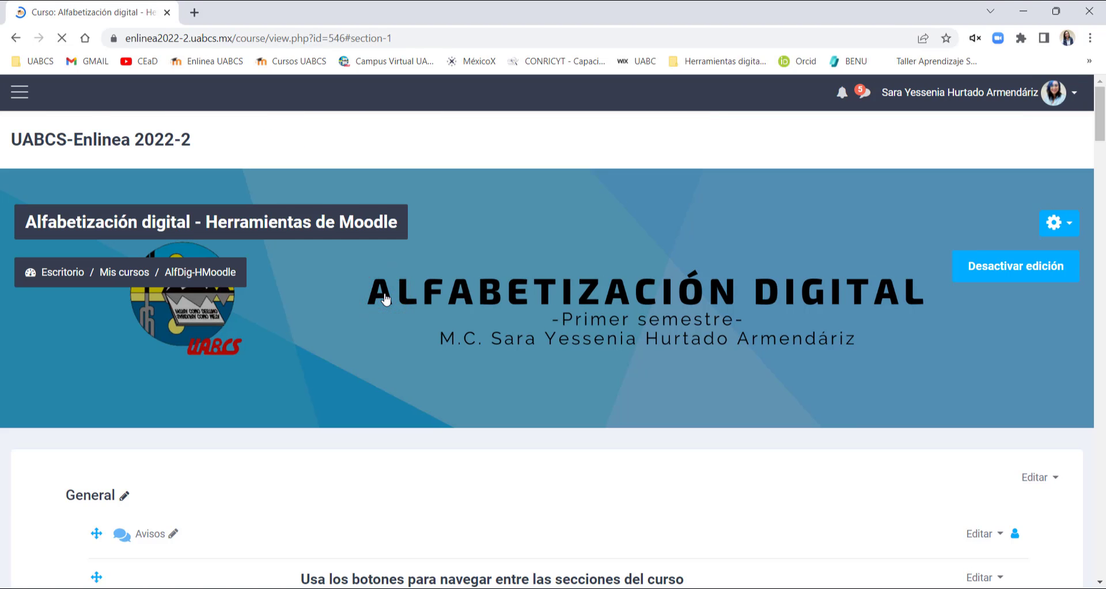
- Check the opening and closing dates of "Examen de ejemplo en Moodle" in Unidad 1, then open it and read its instructions
scroll(385, 299, down, 4)
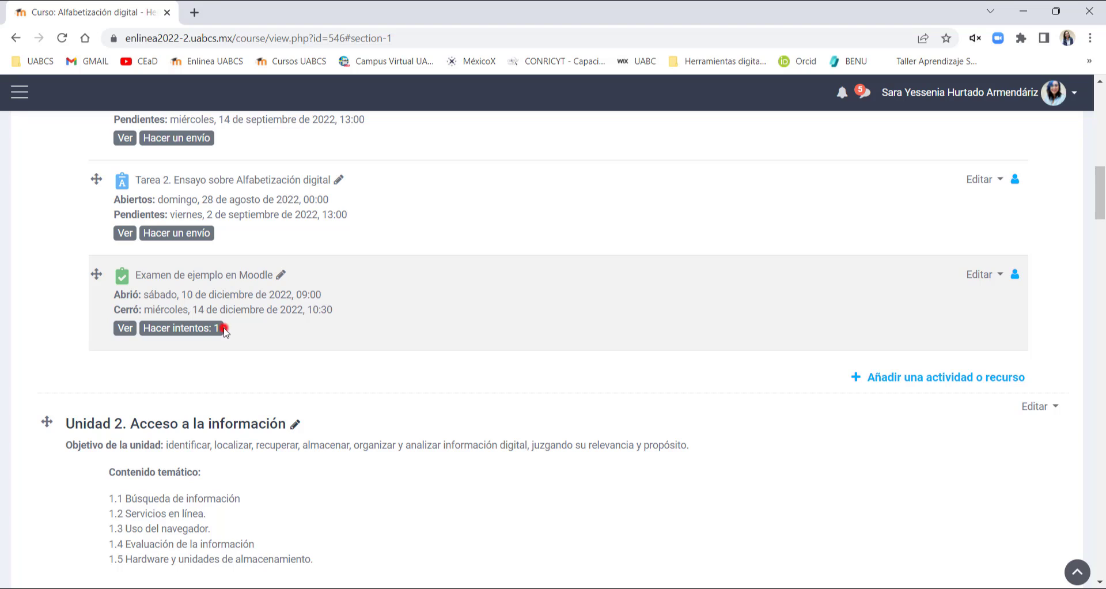
drag(224, 328, 121, 330)
drag(121, 294, 315, 308)
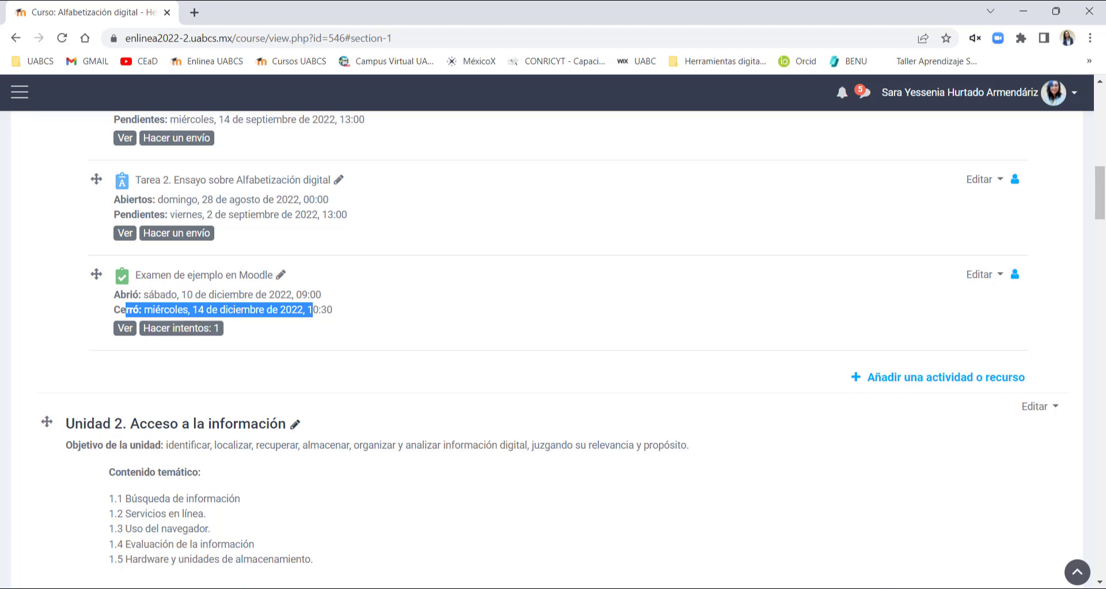
click(163, 276)
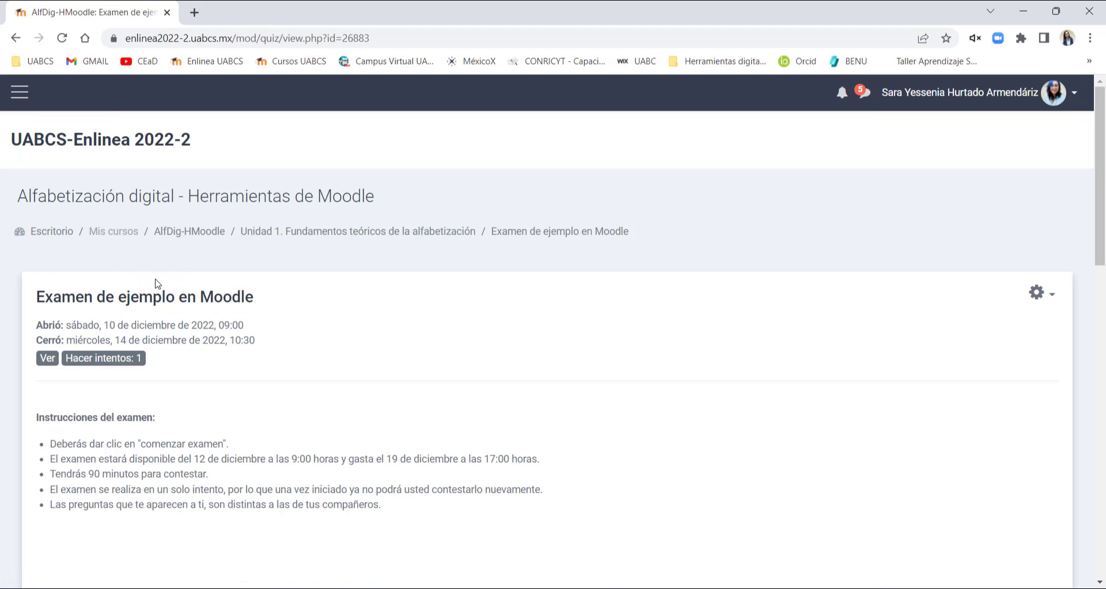
scroll(156, 284, down, 1)
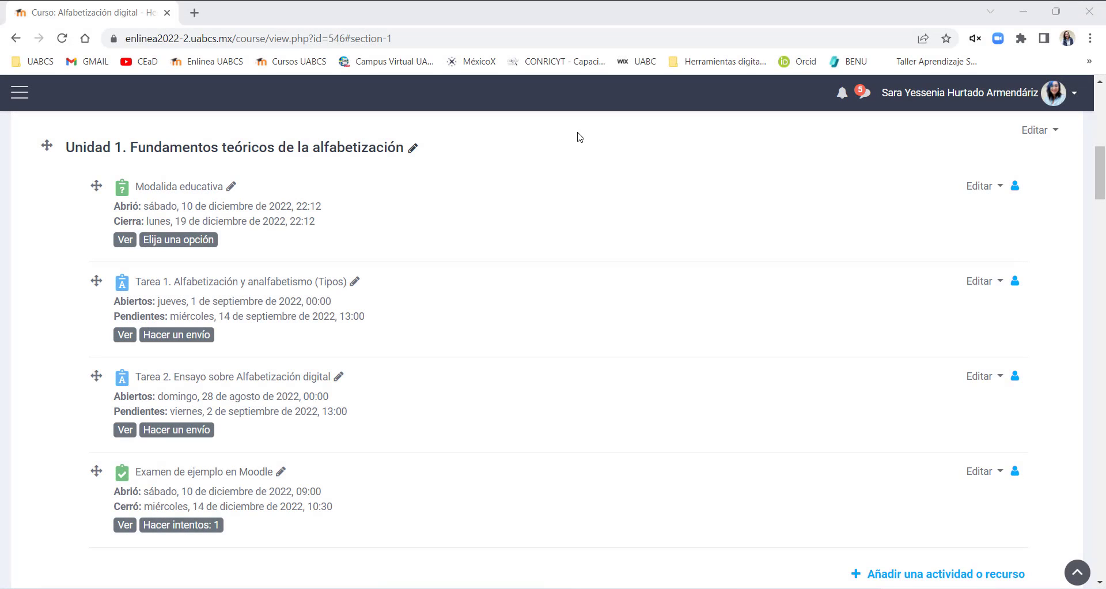
- Open "Examen de ejemplo en Moodle" from Unidad 1 and go to its Banco de preguntas
click(226, 472)
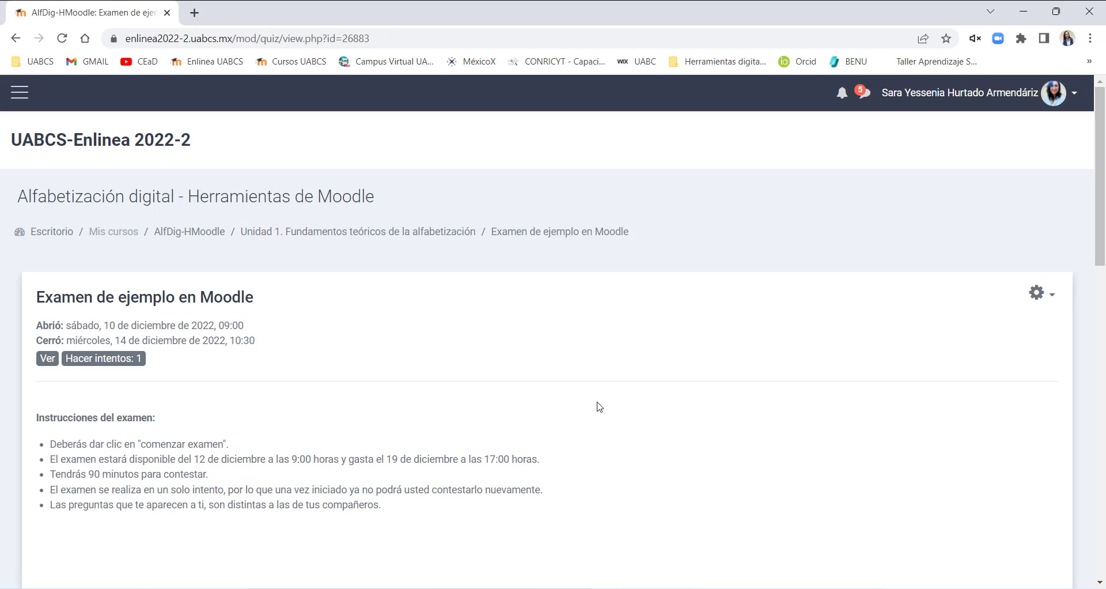
scroll(599, 407, down, 4)
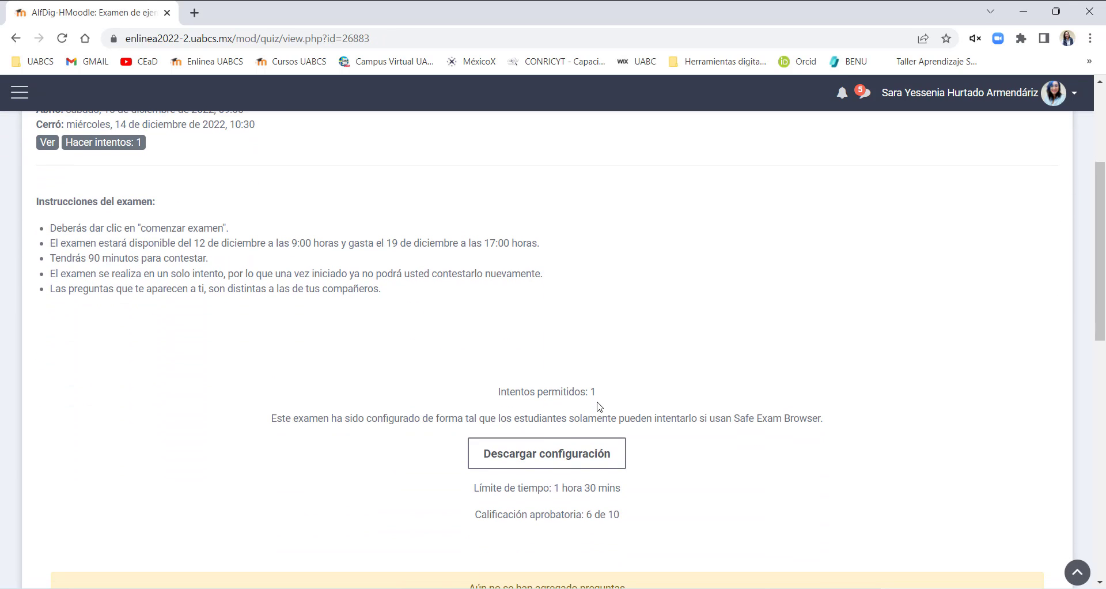
scroll(599, 407, up, 2)
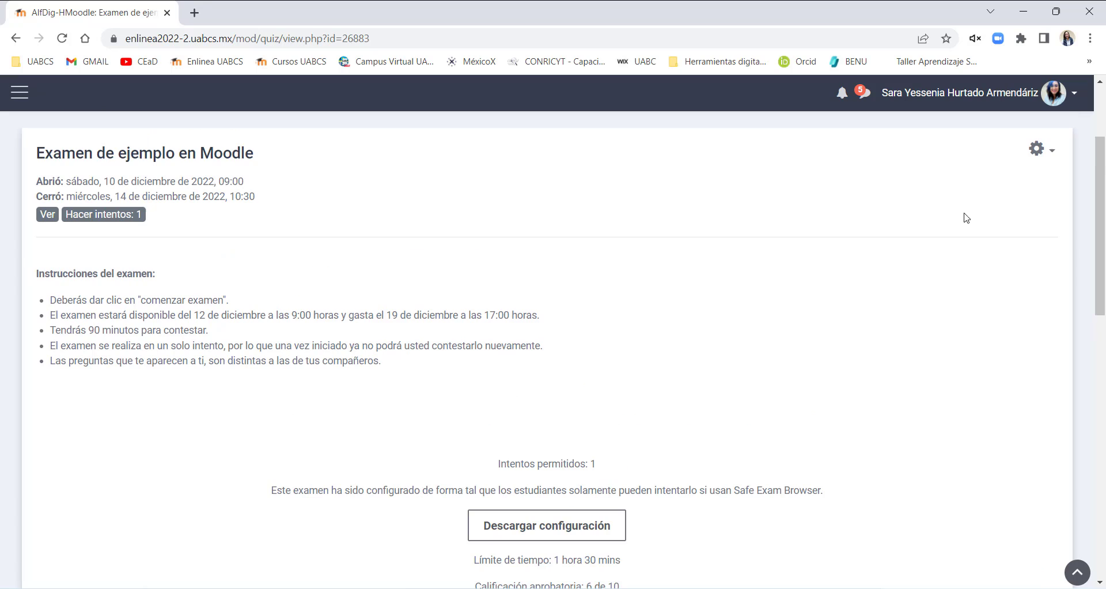
click(1040, 149)
scroll(909, 465, down, 4)
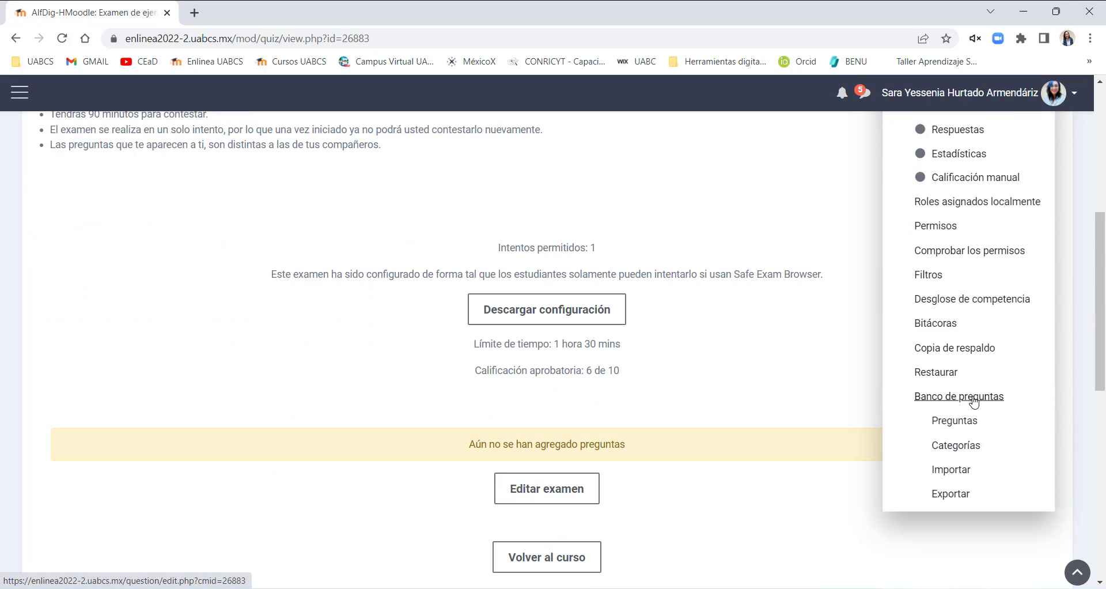
click(972, 396)
scroll(527, 339, down, 3)
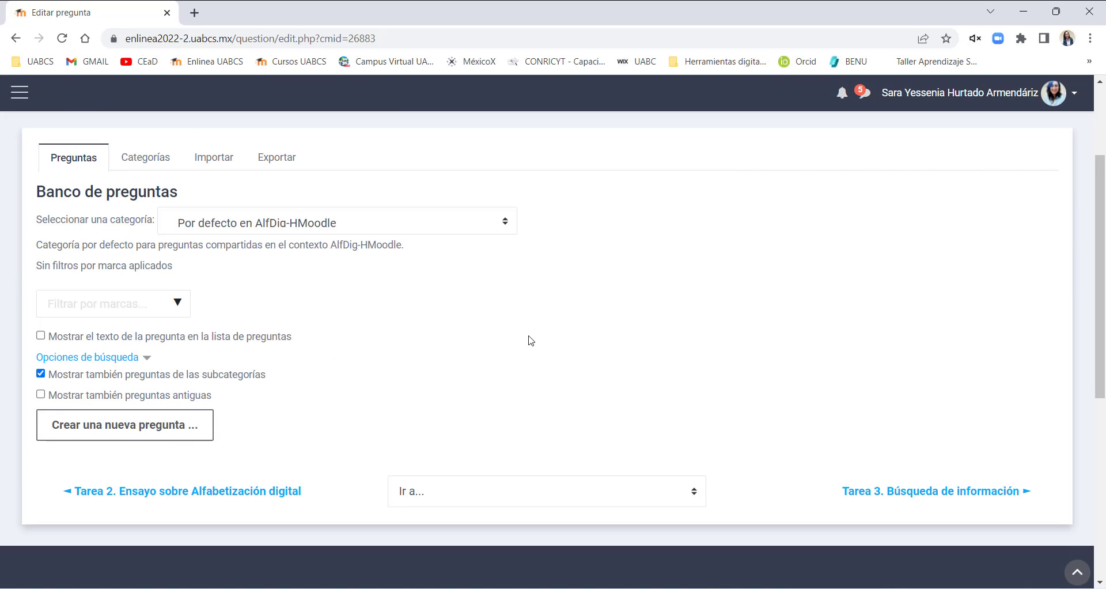
- Place the browser beside the Word document "Ejemplo de examen para Moodle - Sin códigos" and select its first multiple-choice question with its answers
drag(78, 12, 1105, 231)
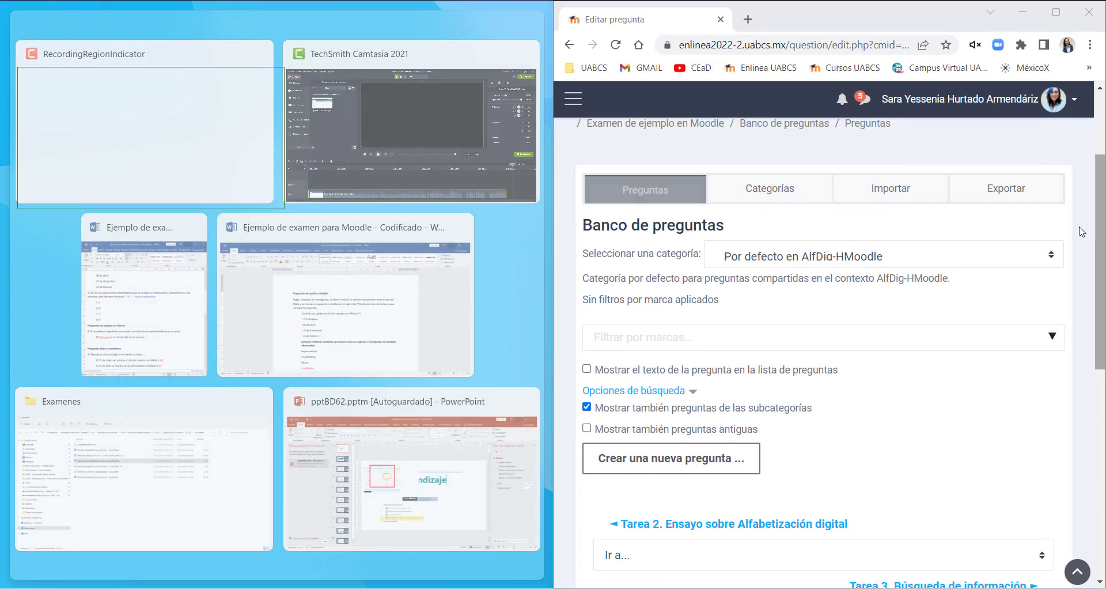
click(176, 323)
scroll(231, 346, up, 5)
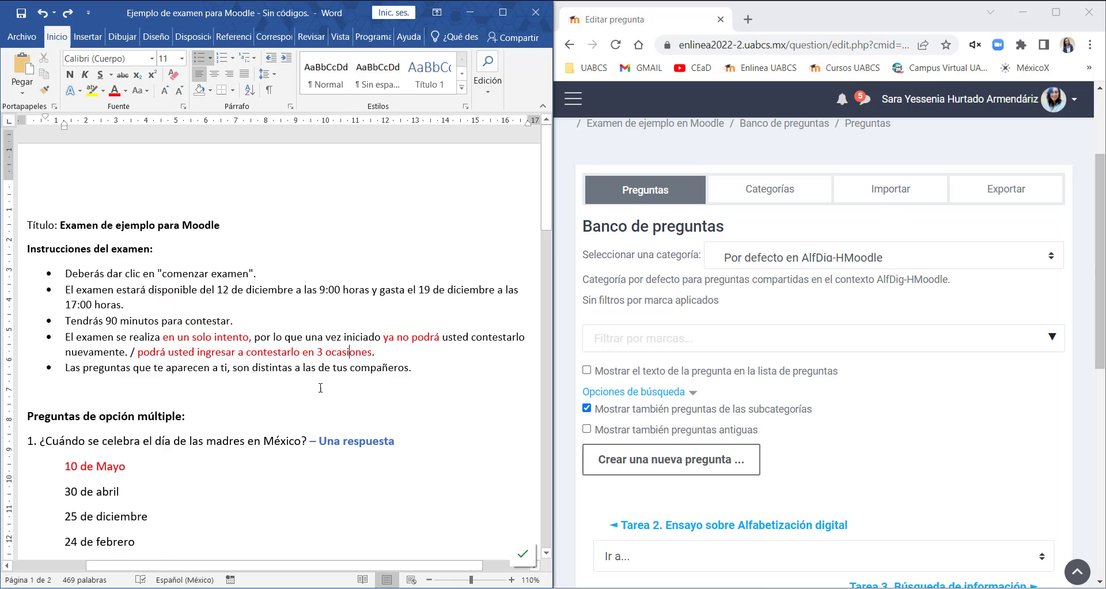
scroll(321, 388, down, 5)
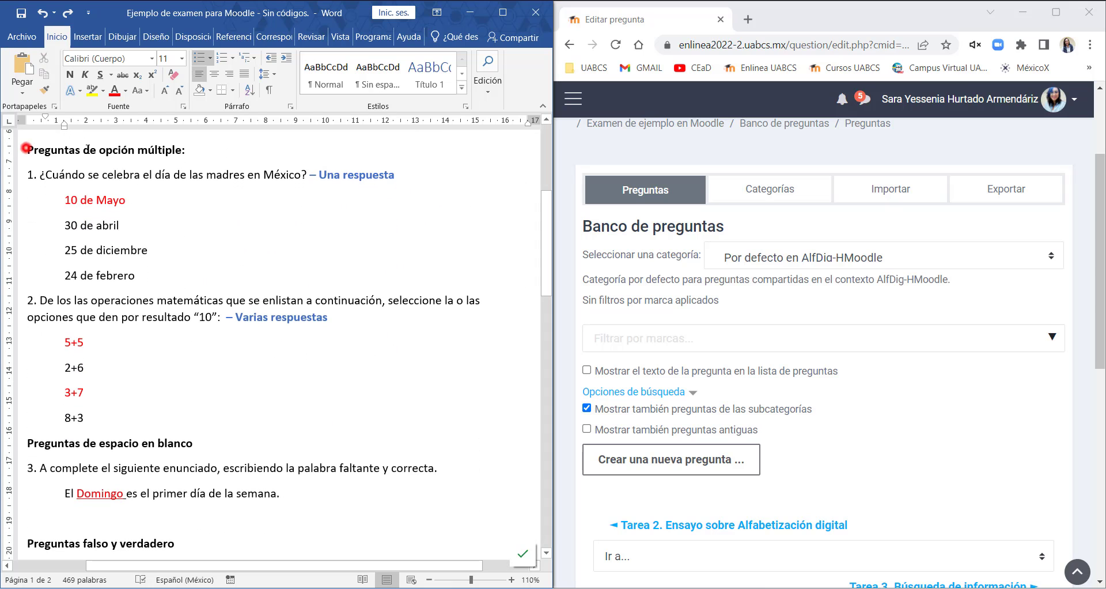
drag(21, 151, 148, 267)
click(185, 177)
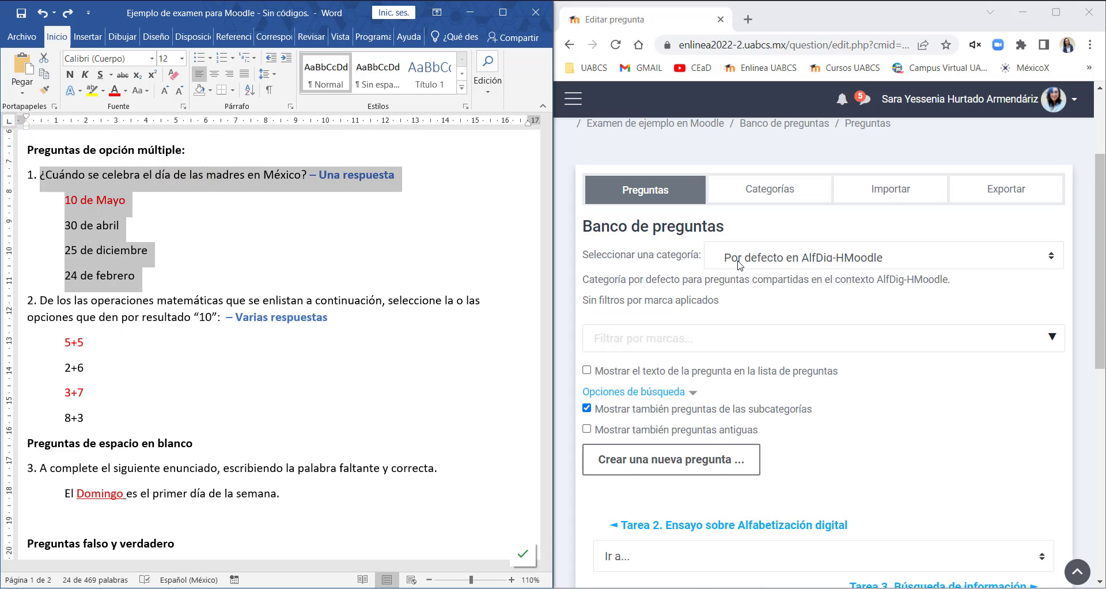
- Add a question category named "Historia de México" under the parent category "Por defecto en AlfDig-HMoodle"
scroll(677, 202, up, 2)
scroll(691, 275, down, 1)
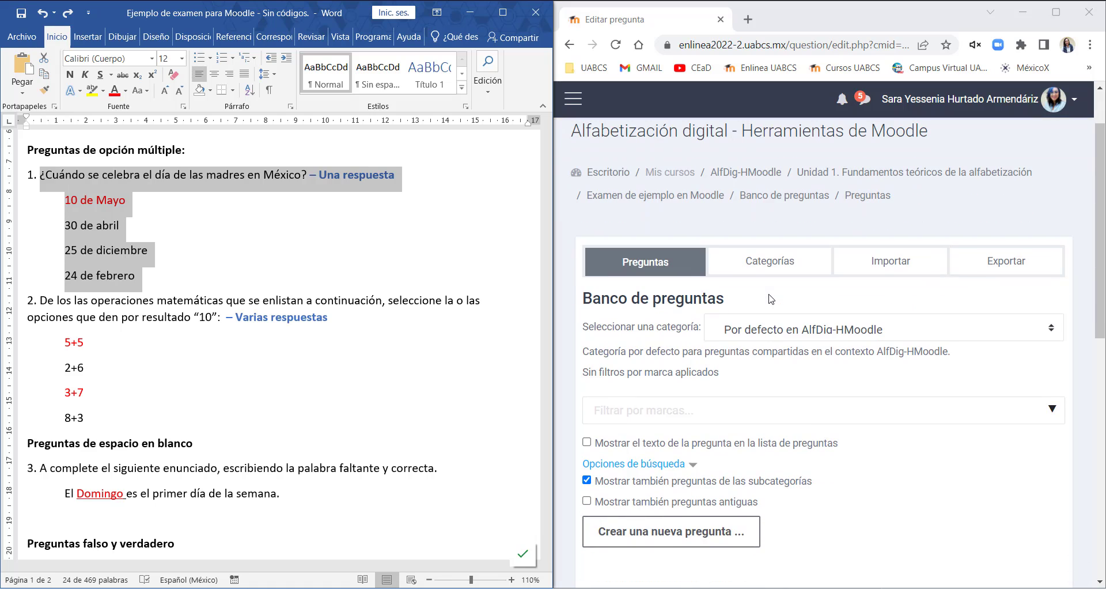
click(675, 261)
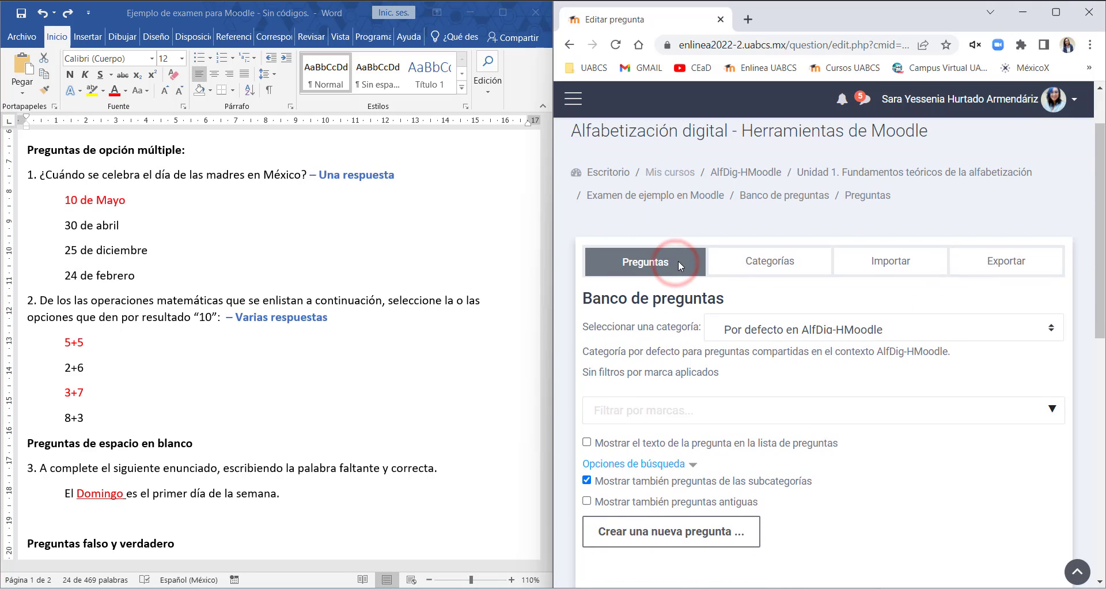
click(766, 266)
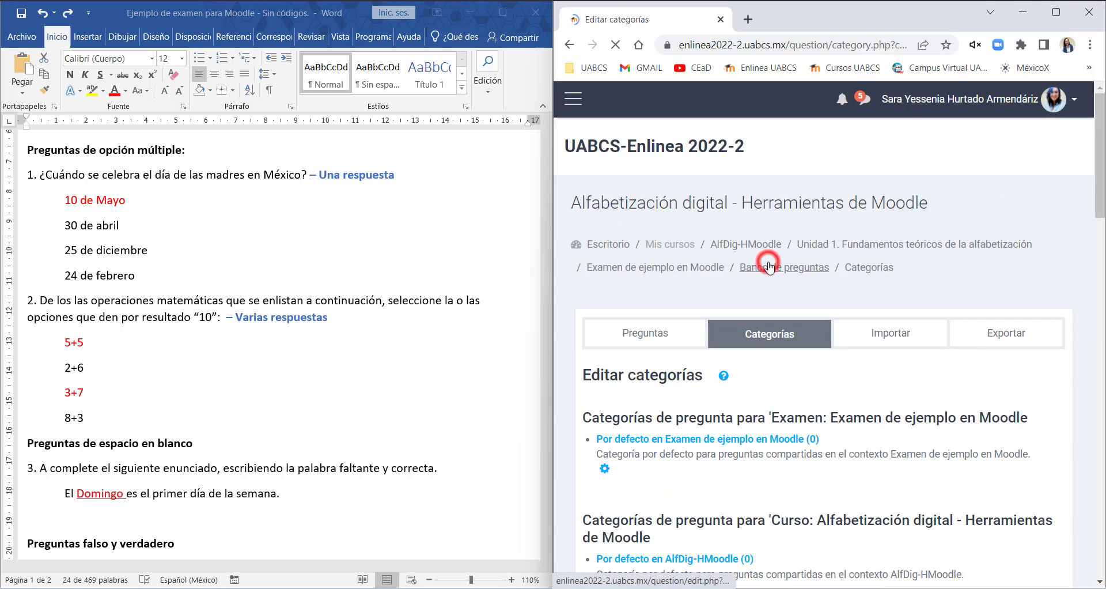
scroll(784, 286, down, 2)
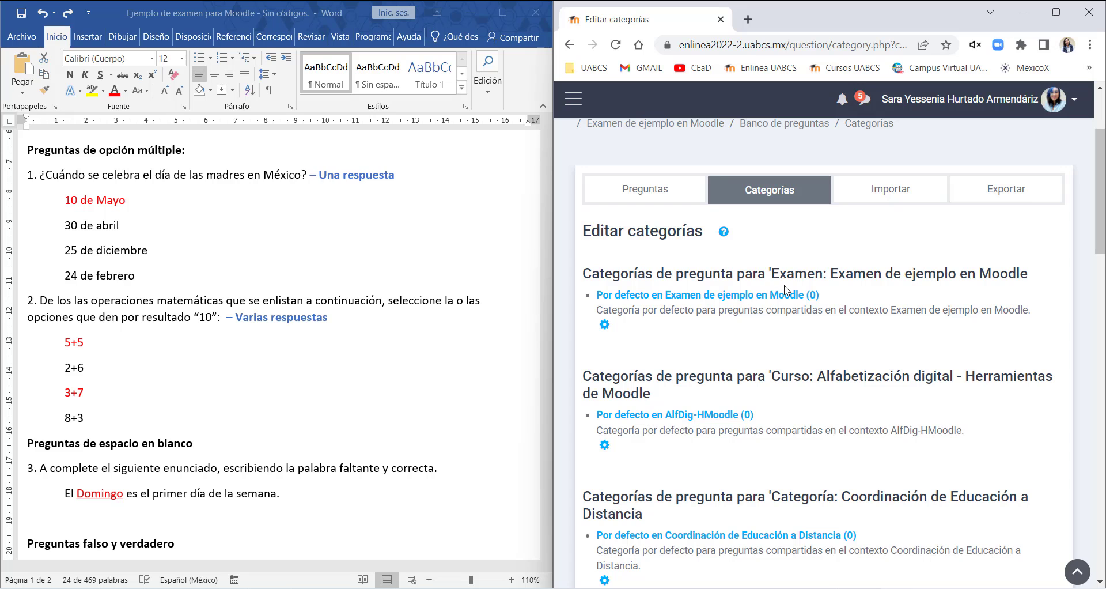
scroll(785, 286, down, 9)
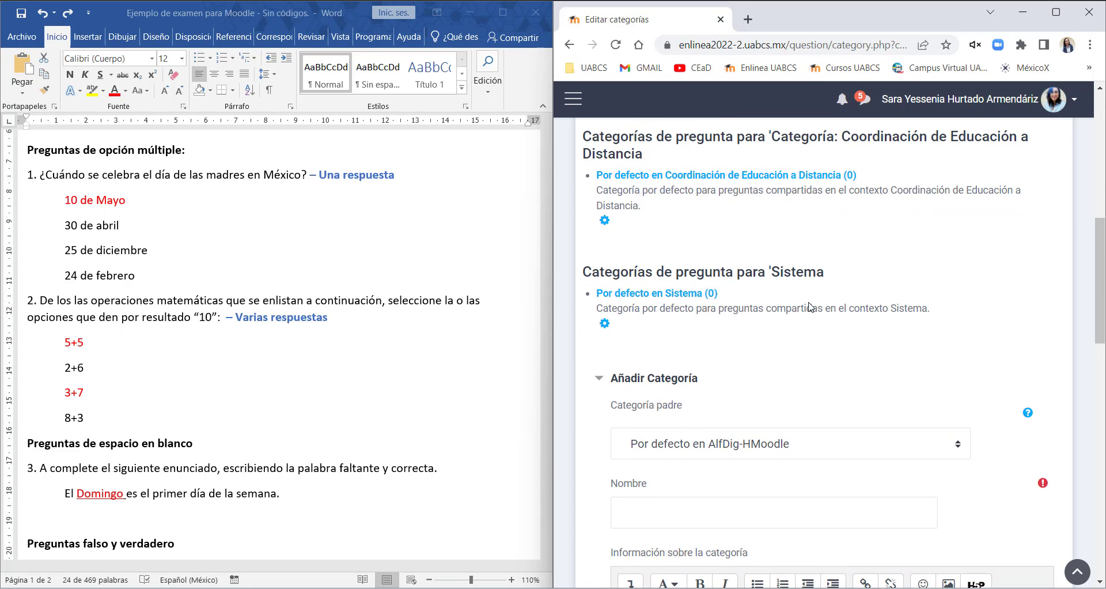
scroll(811, 309, down, 1)
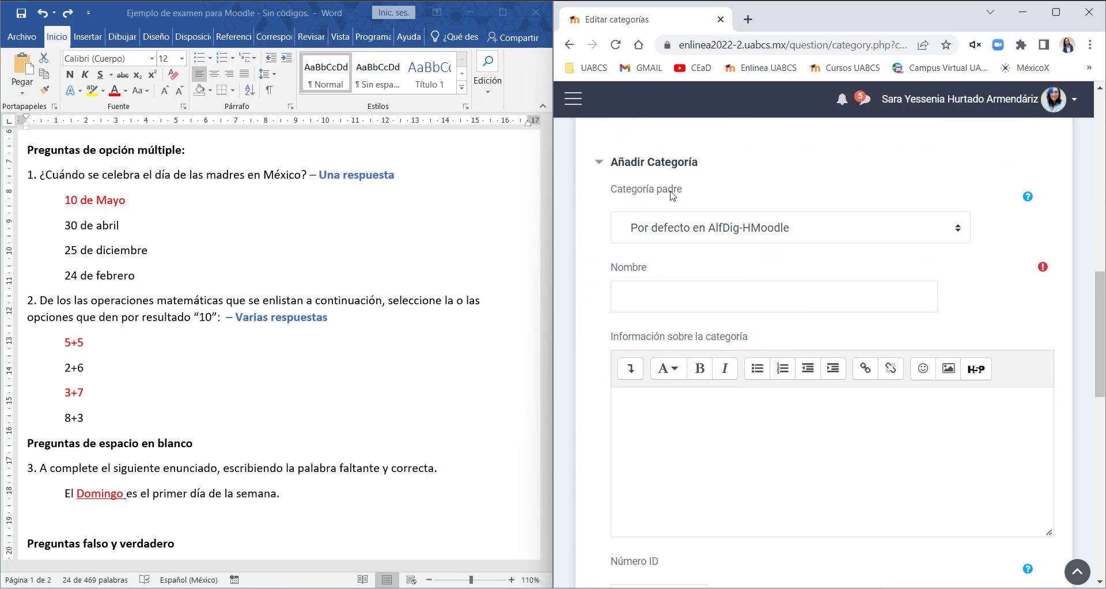
click(747, 298)
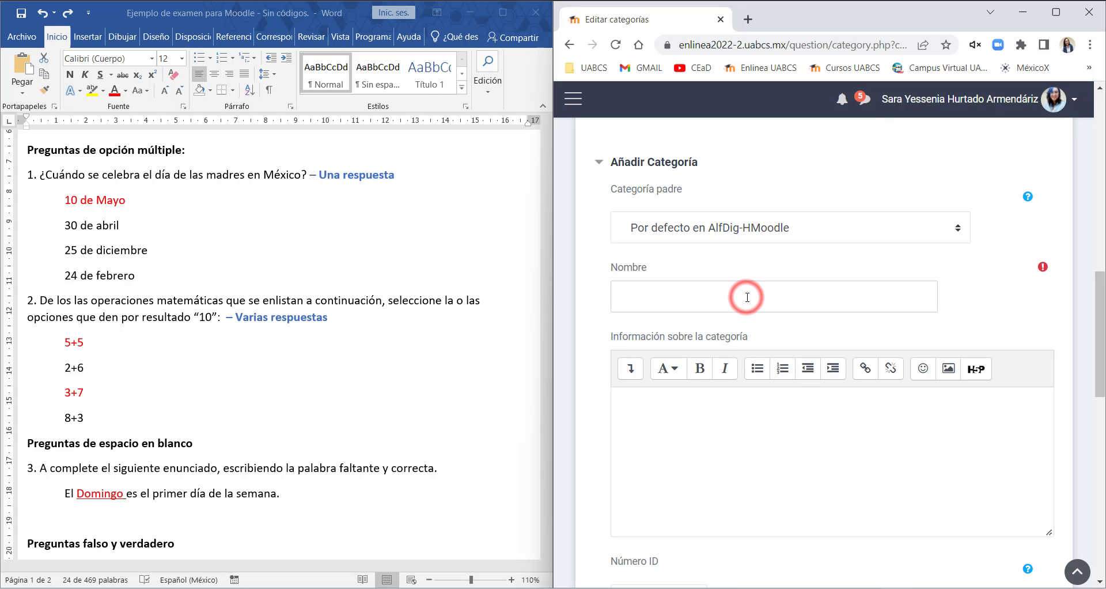
text(Historia)
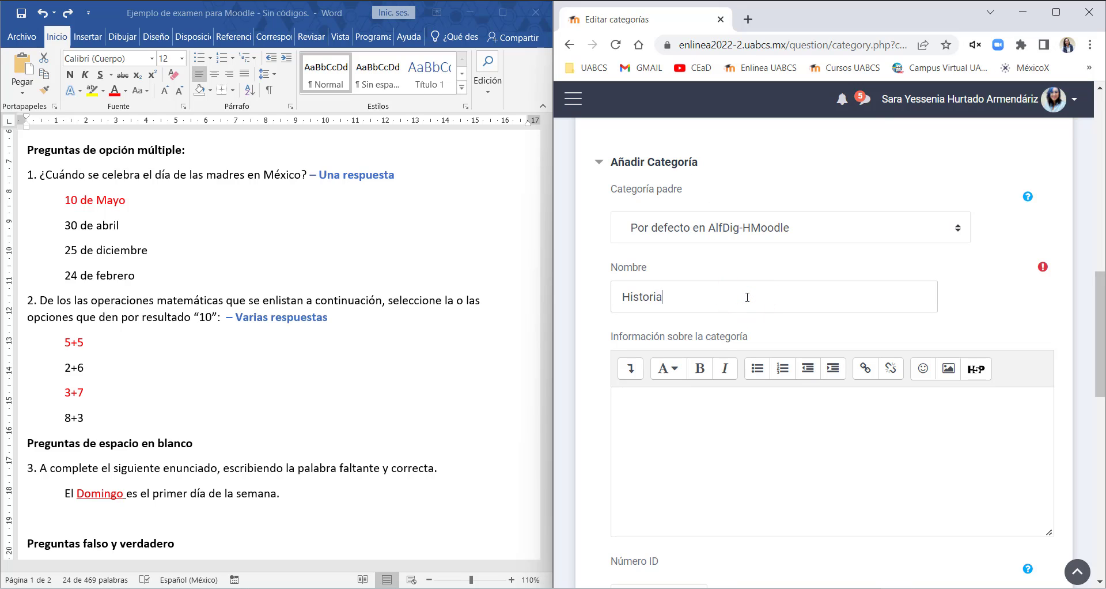
text( de México)
scroll(701, 427, down, 5)
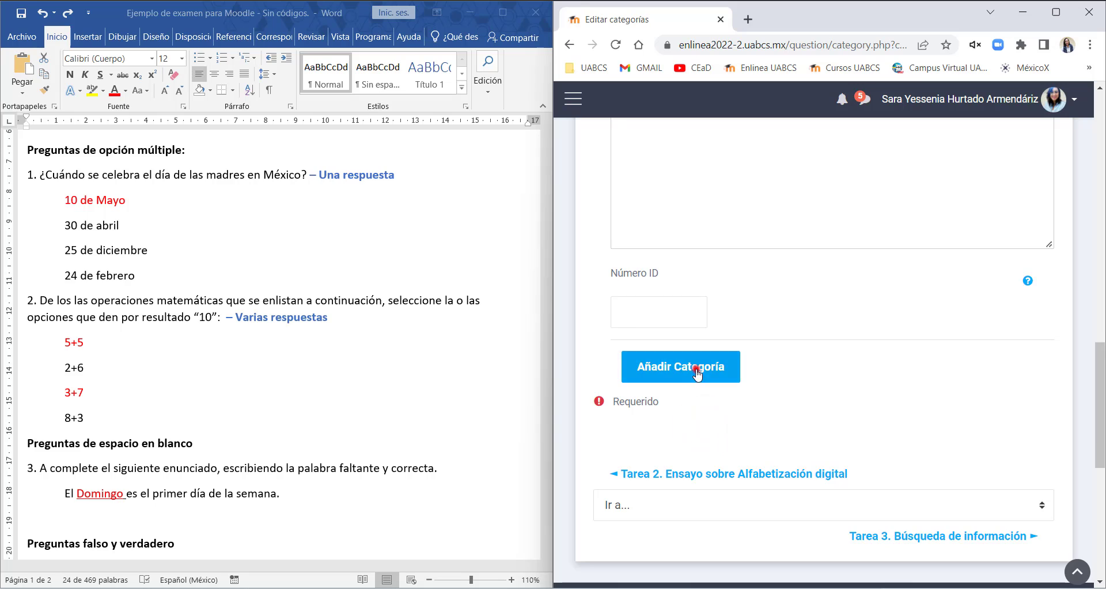
click(716, 369)
scroll(740, 353, up, 1)
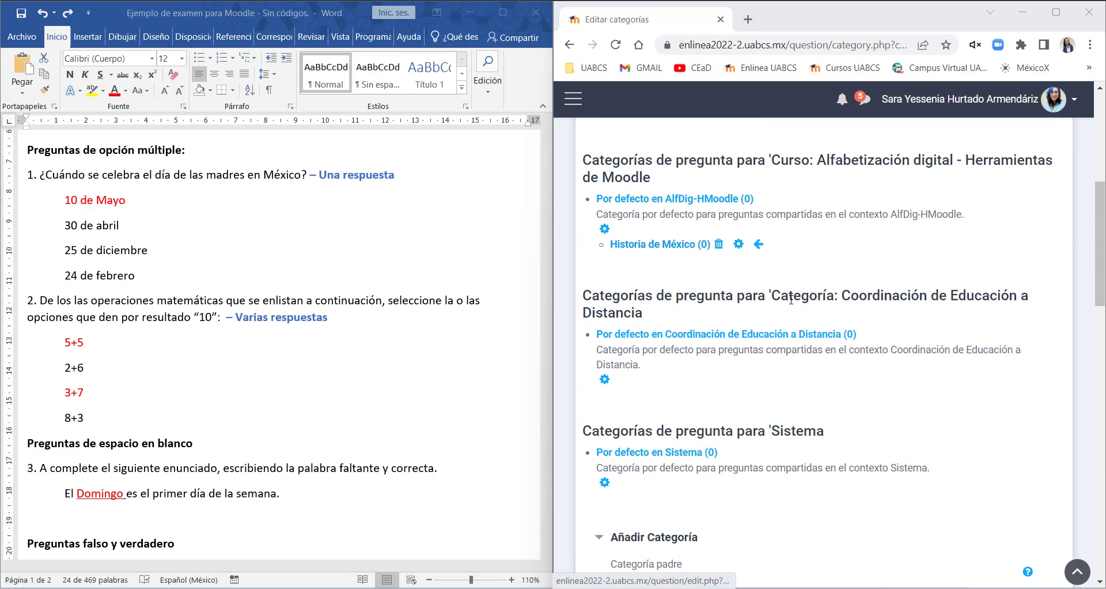
- Start a new question of the type "Opción múltiple" in the question bank
scroll(652, 275, up, 4)
click(652, 260)
scroll(737, 362, down, 4)
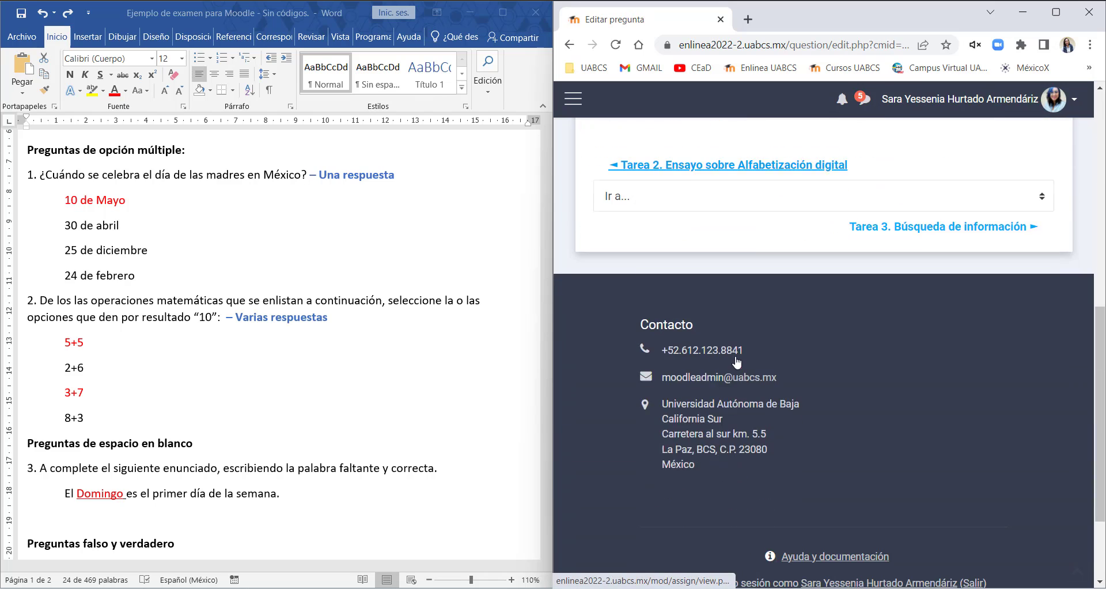
scroll(726, 378, up, 1)
click(703, 391)
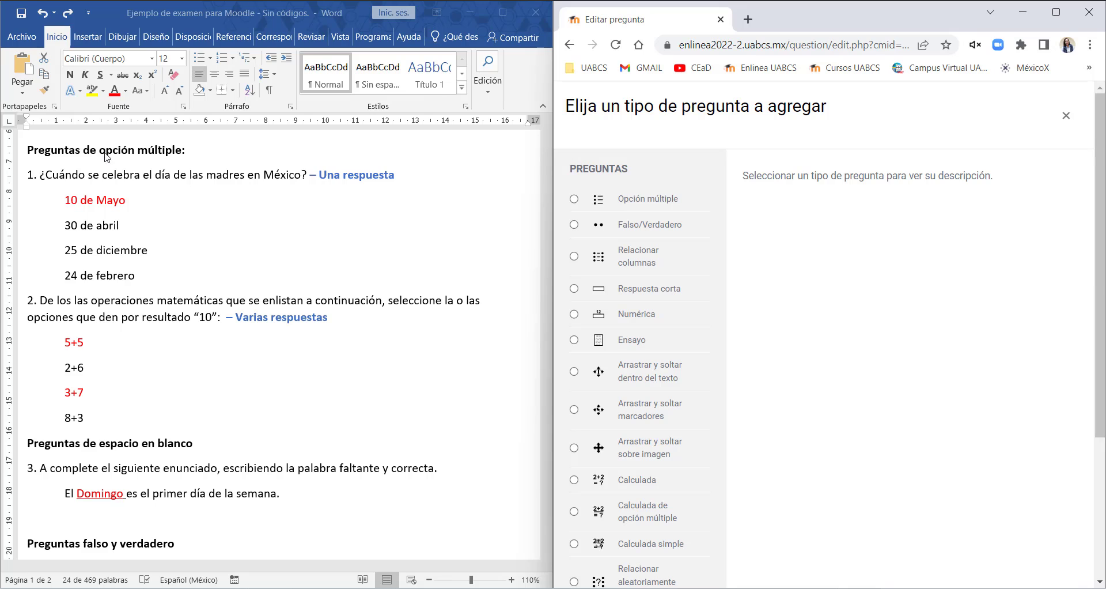
click(660, 199)
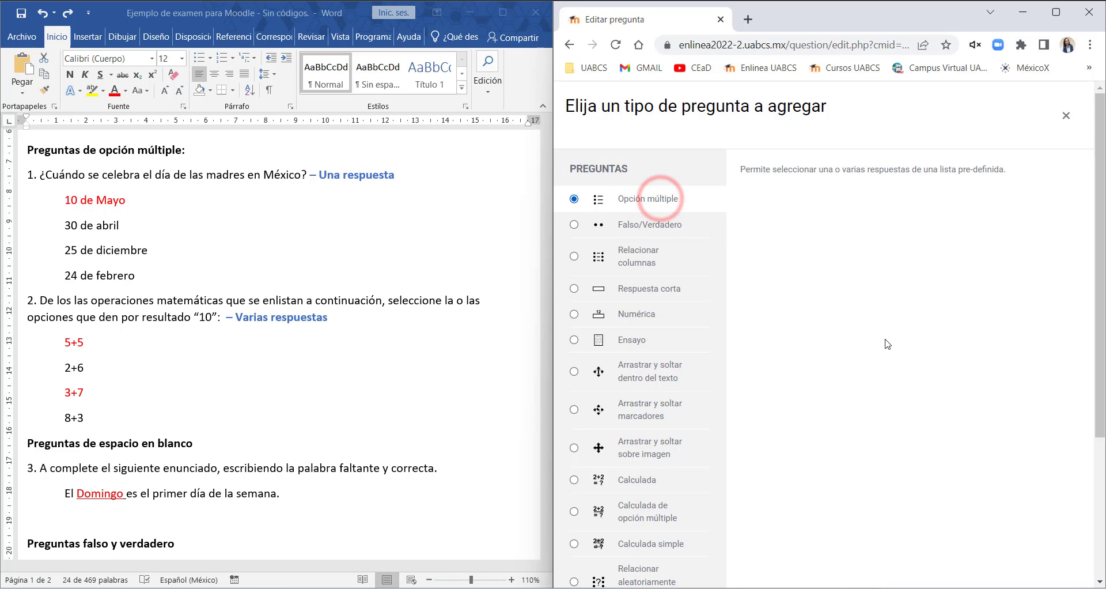
scroll(864, 352, down, 3)
click(956, 573)
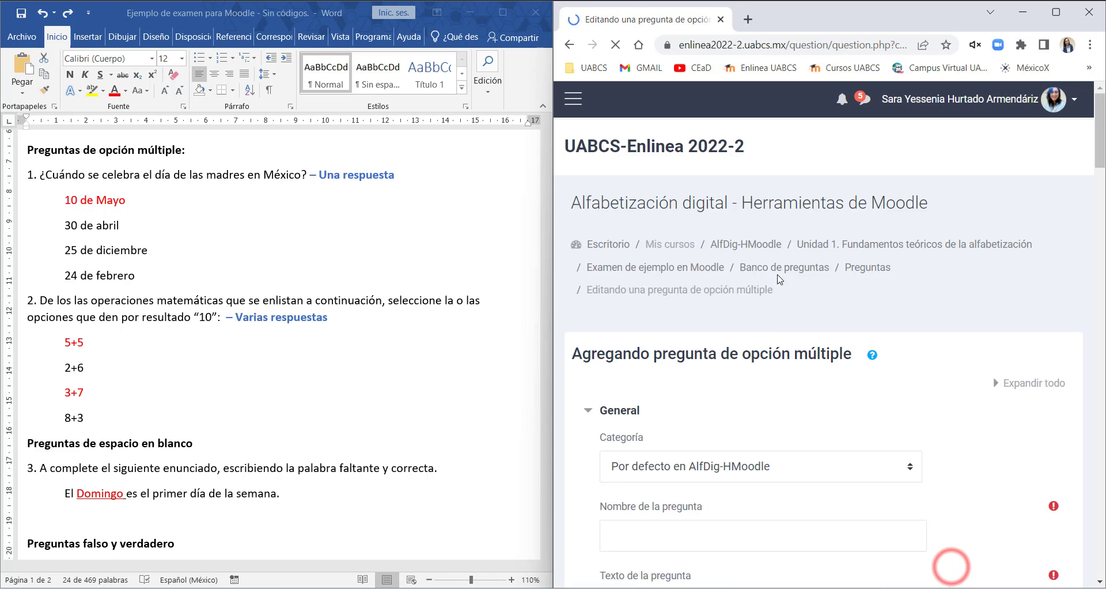
- Name the question "Día de las madres" and enter its text in bold: "1. ¿Cuándo se celebra el día de las madres en México?"
scroll(693, 479, down, 5)
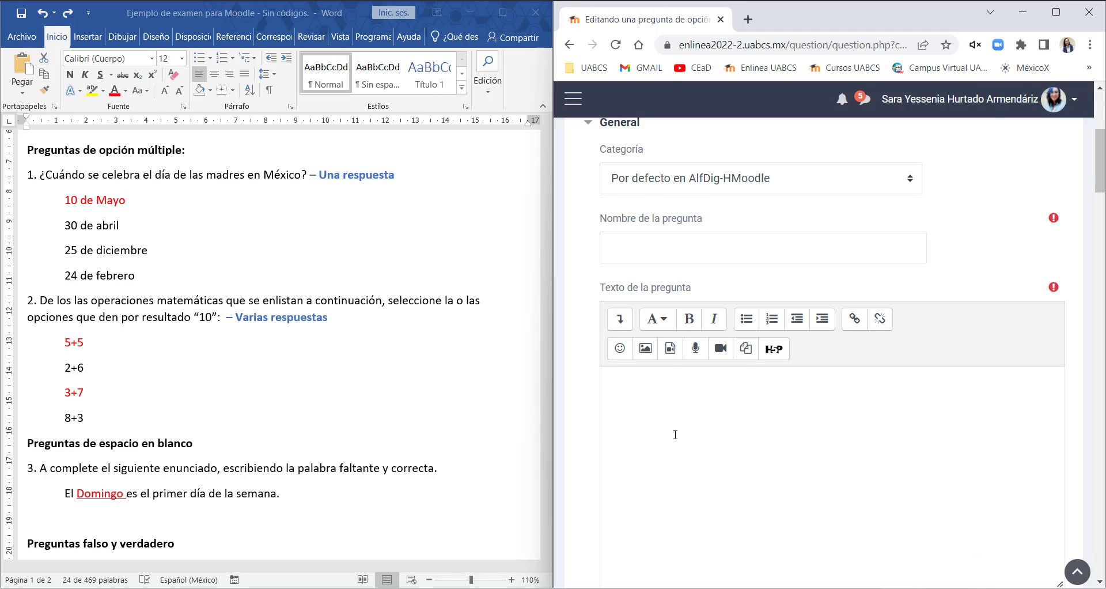
text(Día de las madres)
click(649, 405)
text(1. ¿Cuándo se celebra el día de las madres en México?)
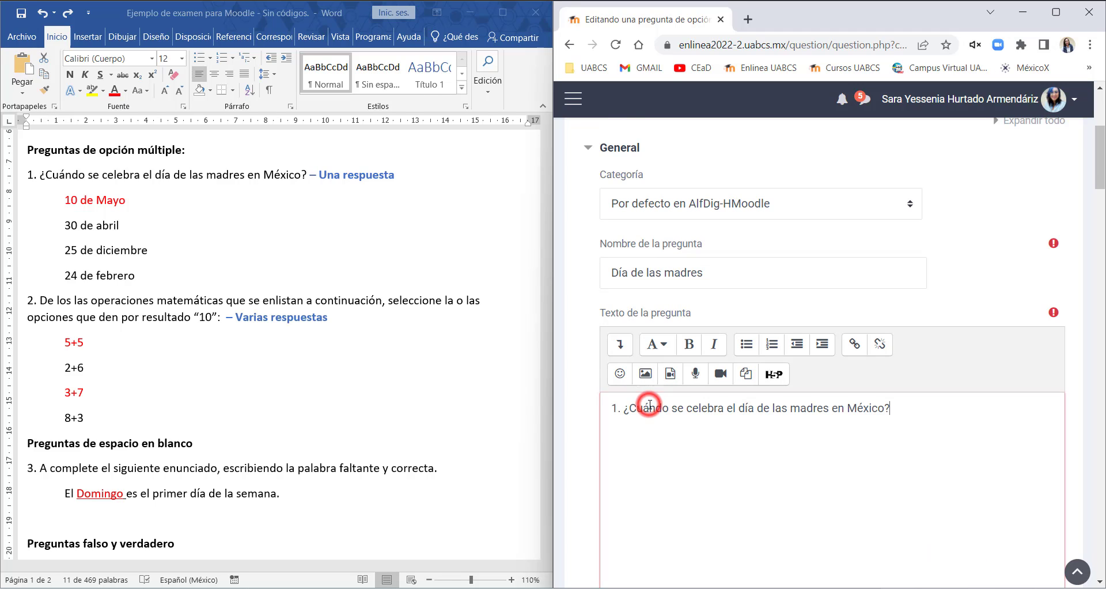
drag(613, 407, 903, 408)
scroll(695, 337, down, 5)
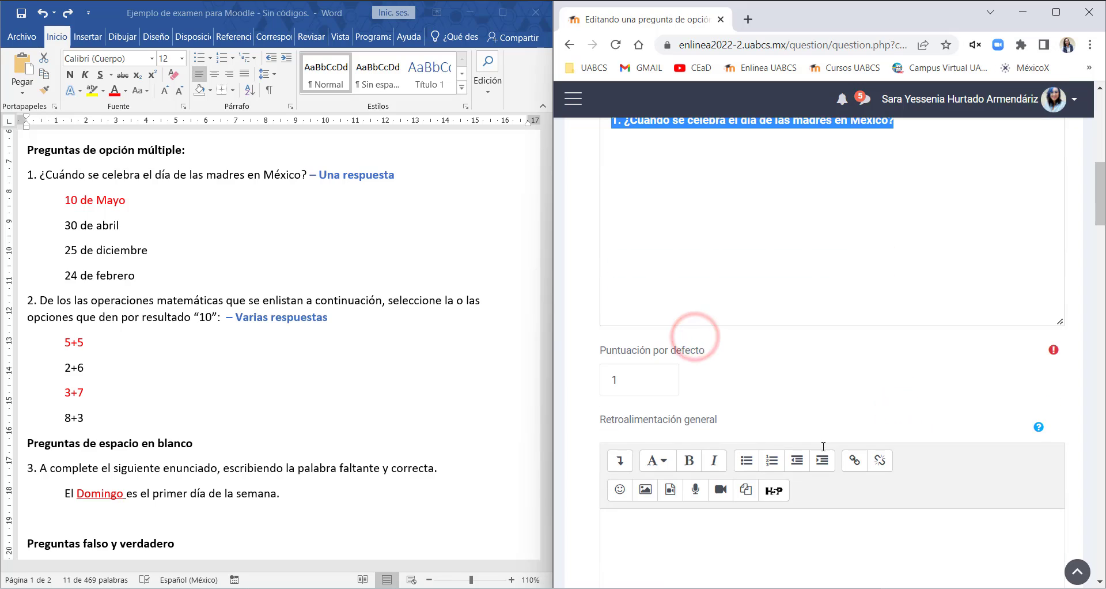
- Keep the default score at 1 and enter the general feedback "El día de las madres en México se celebra el 10 de Mayo."
scroll(823, 447, down, 3)
double_click(653, 233)
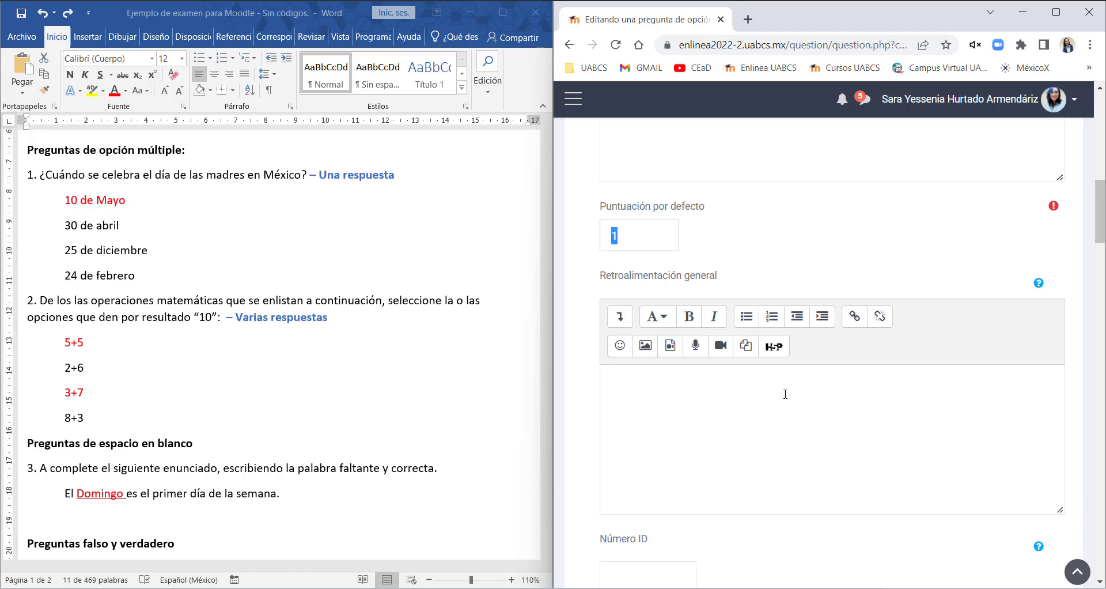
scroll(784, 392, down, 1)
click(732, 357)
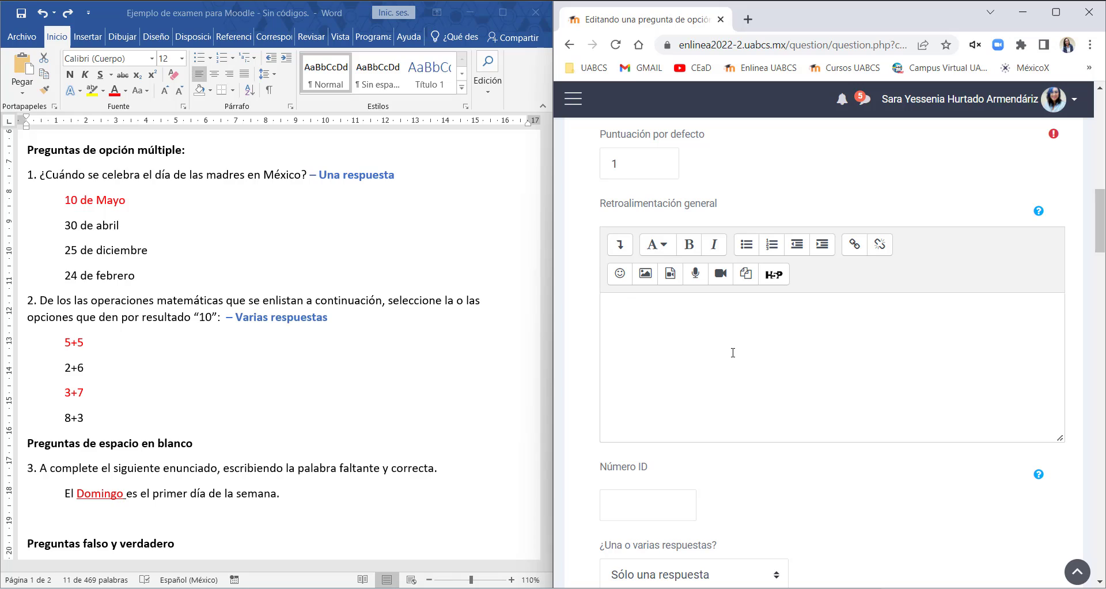
text(El día de las madres en México se celebra el 10 de Mayo.)
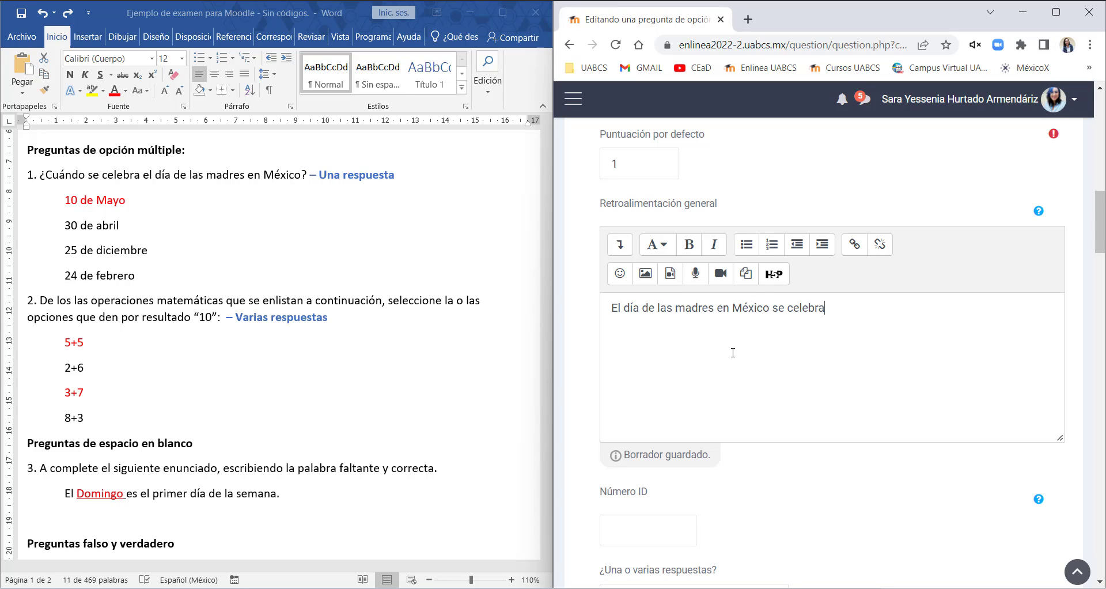
- Keep the question's answer mode at "Sólo una respuesta"
scroll(733, 353, down, 5)
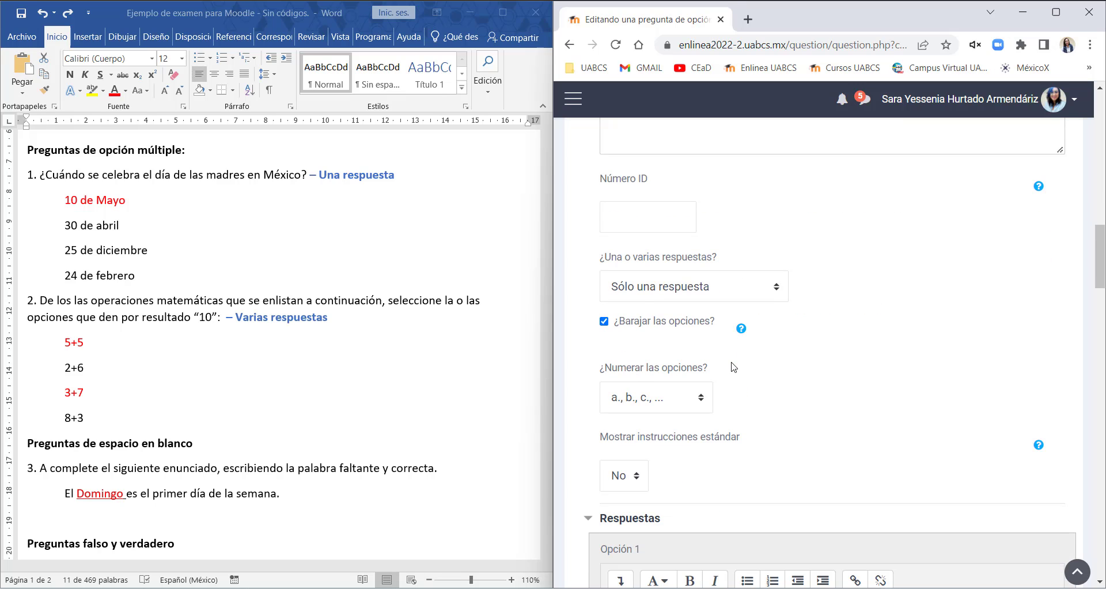
click(766, 296)
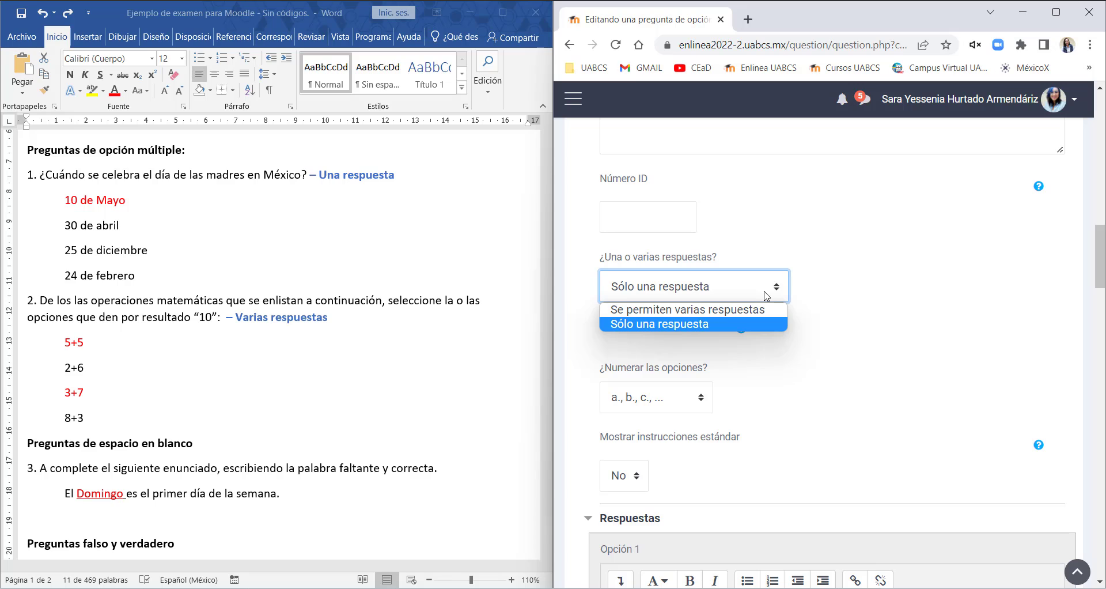
click(720, 323)
scroll(671, 260, down, 1)
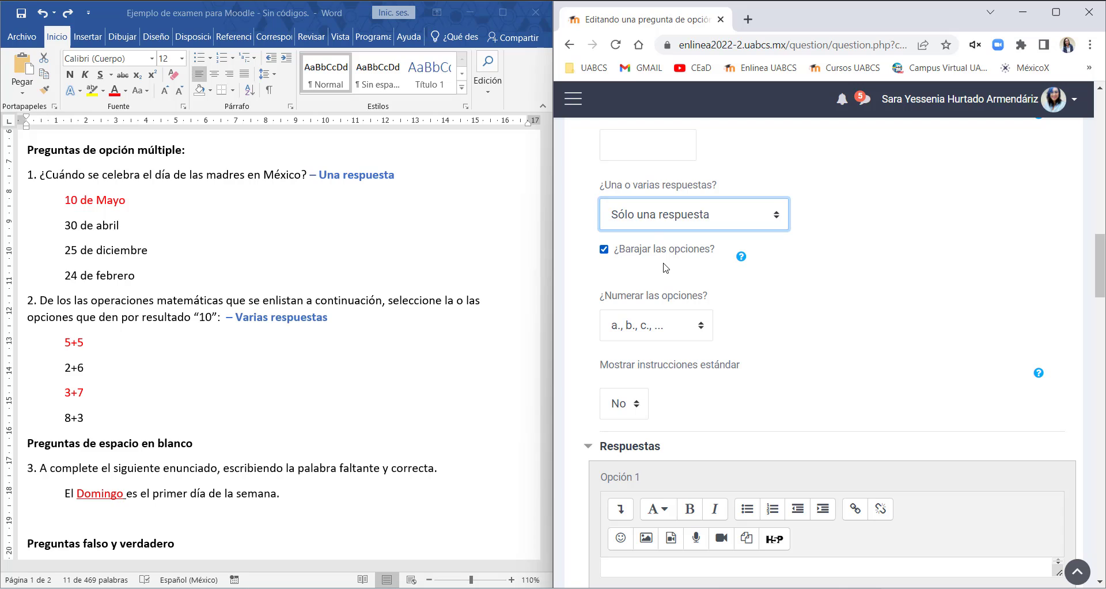
scroll(668, 268, down, 1)
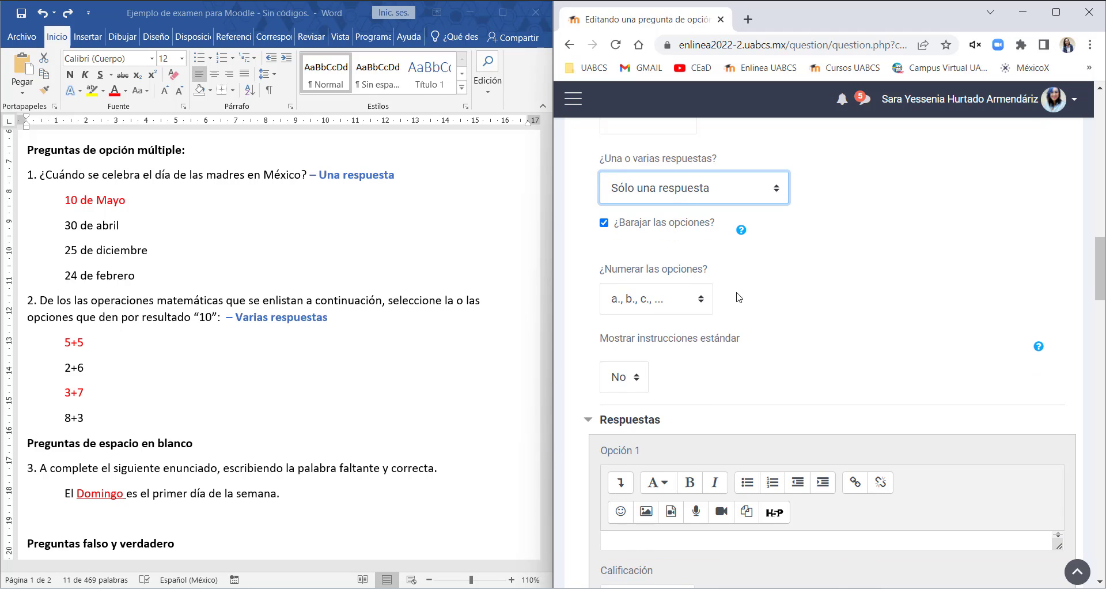
- Try the option numbering "Sin numeración" and restore it to "a., b., c., ..."
click(698, 254)
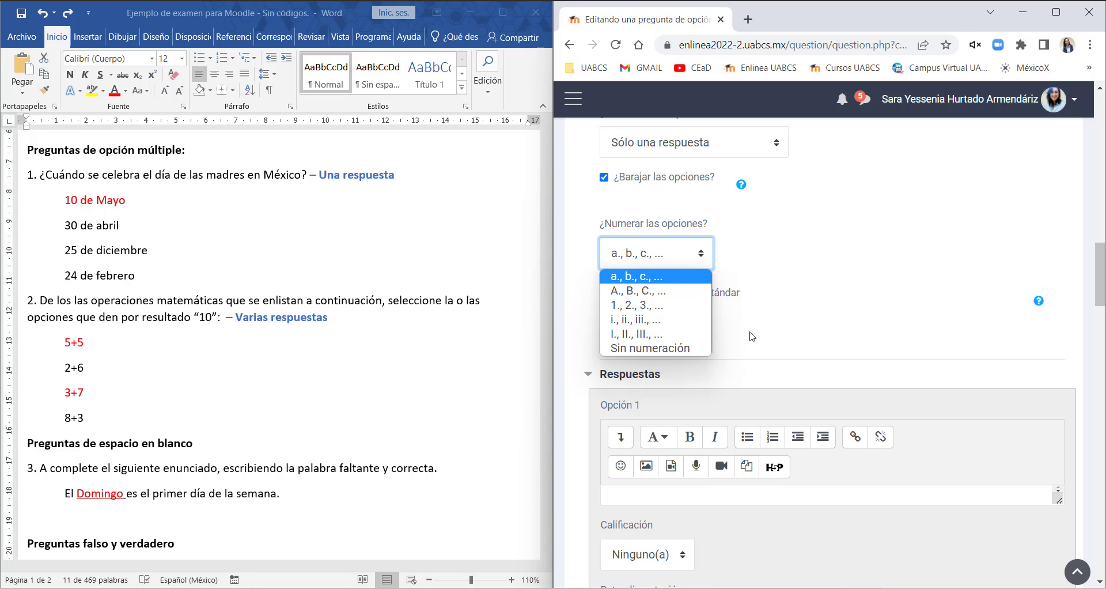
click(662, 348)
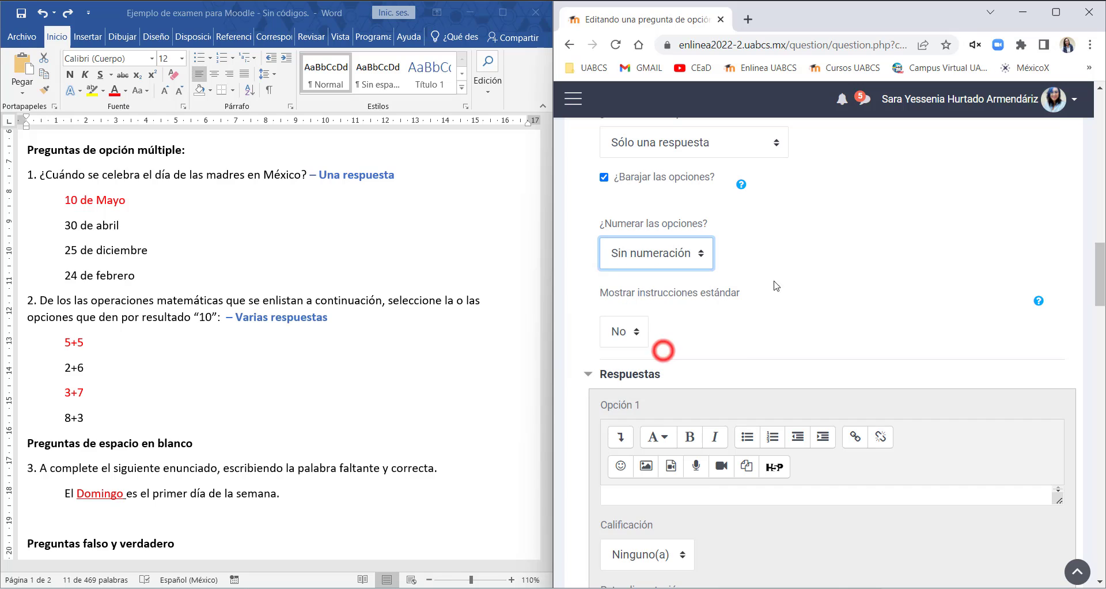
click(687, 259)
click(666, 278)
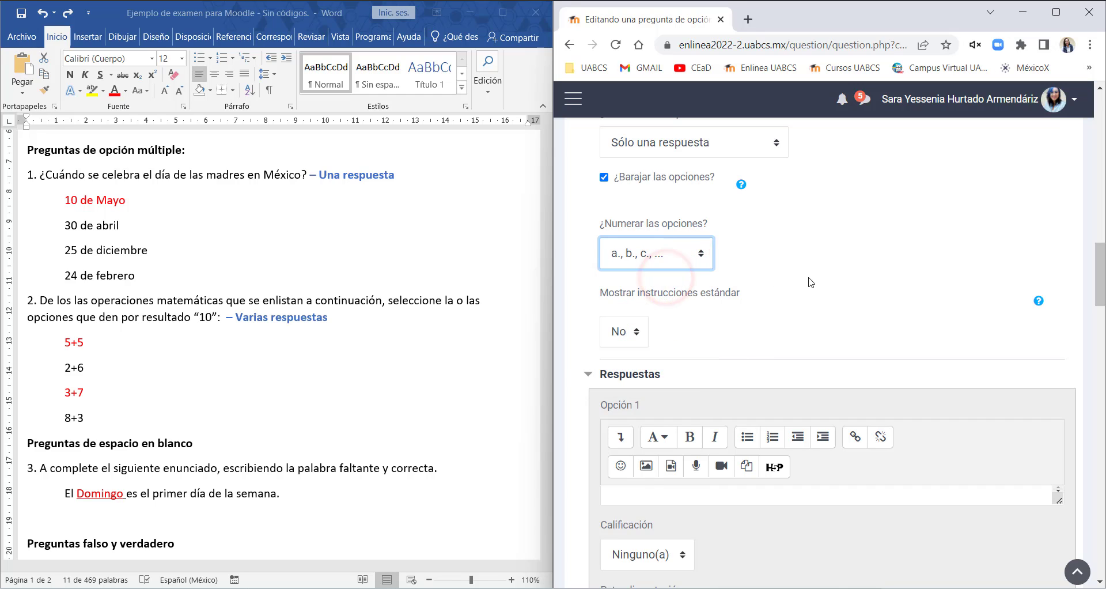
- Set the question to show the standard instructions by choosing "Sí"
scroll(811, 282, down, 1)
click(624, 259)
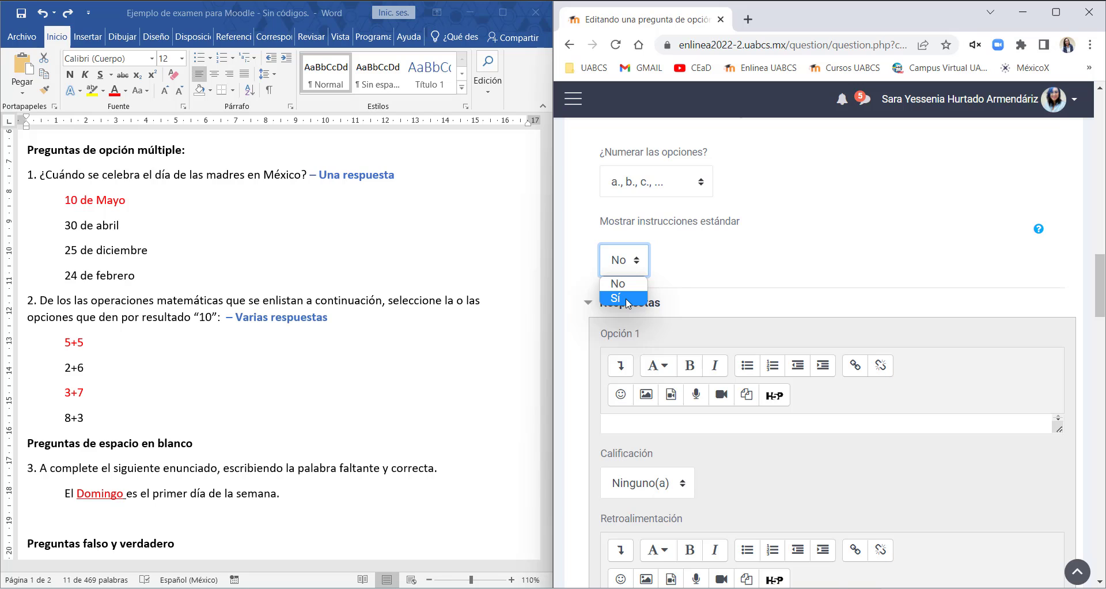
click(628, 303)
scroll(770, 262, up, 5)
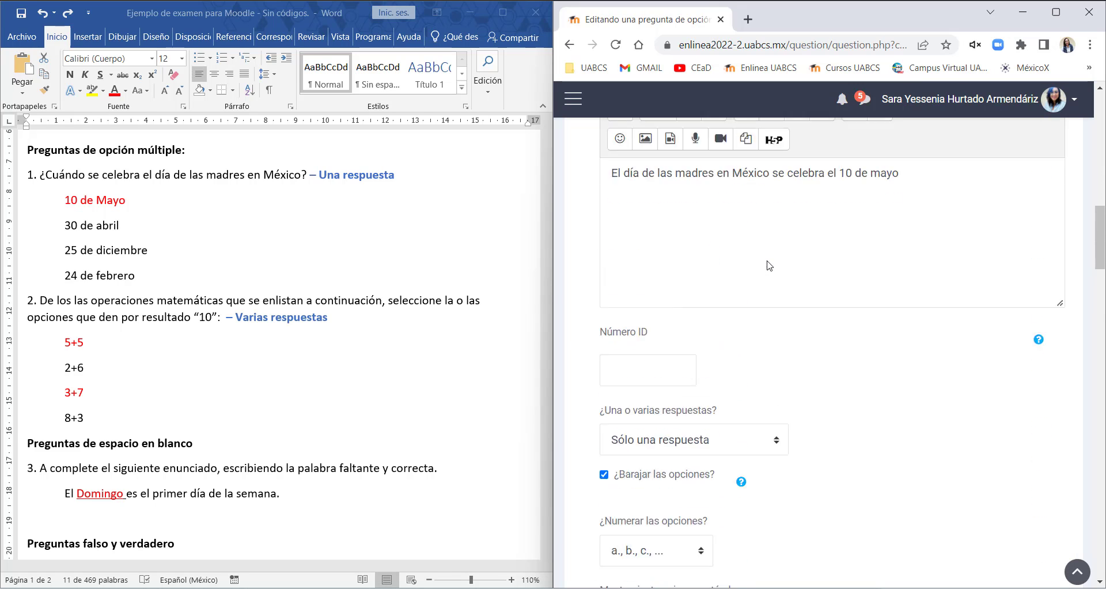
scroll(767, 266, up, 4)
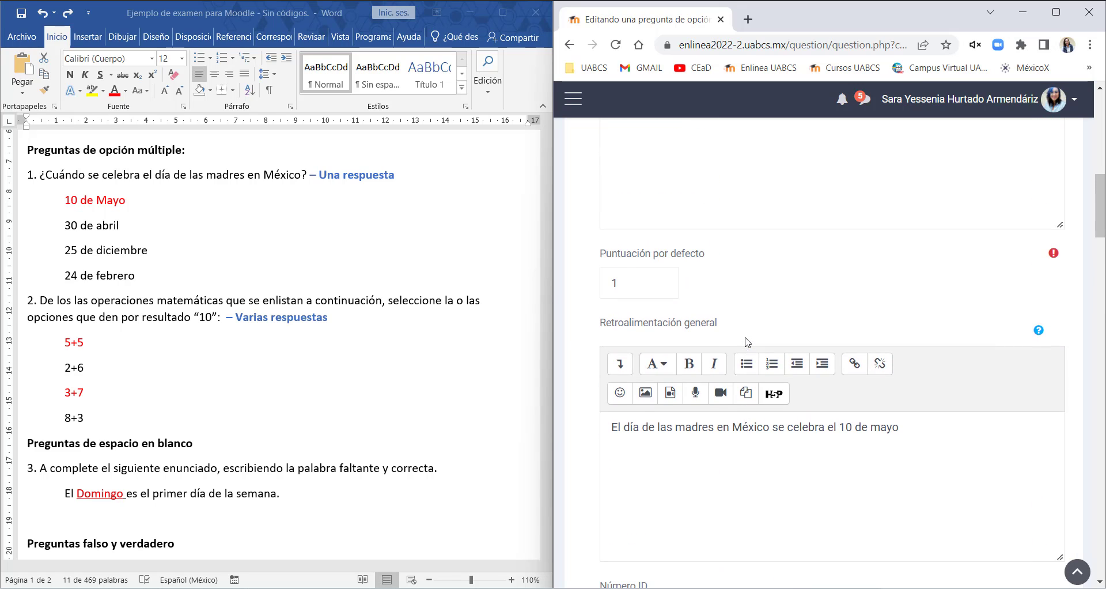
scroll(747, 341, down, 9)
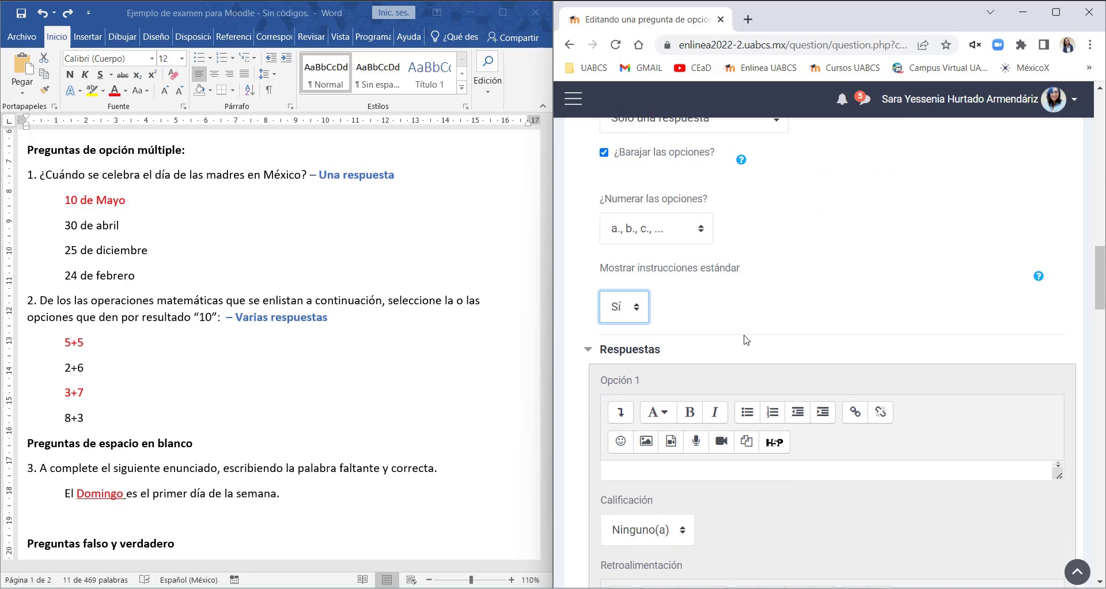
- Enter "10 de mayo" as answer option 1 with a grade of 100% and enlarge its text box
scroll(745, 328, down, 2)
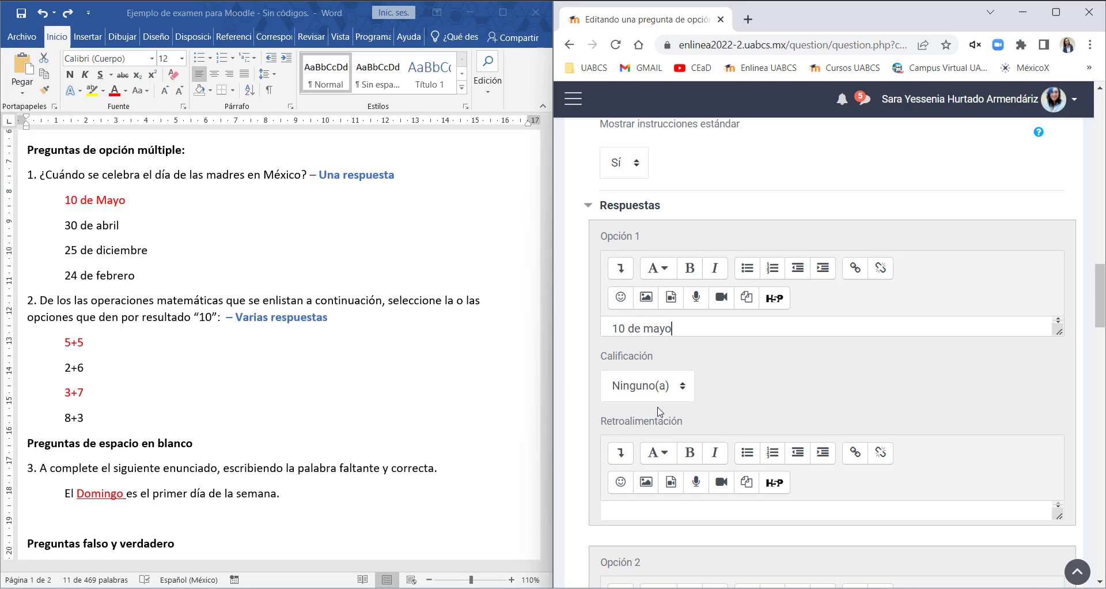
click(649, 385)
click(663, 104)
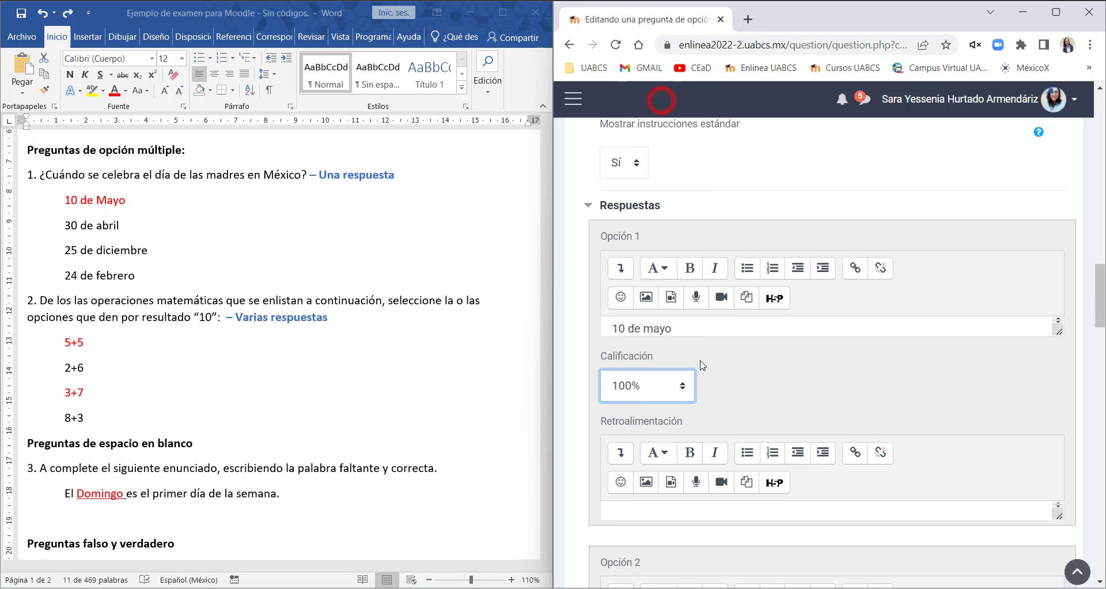
drag(674, 328, 602, 327)
scroll(696, 350, up, 1)
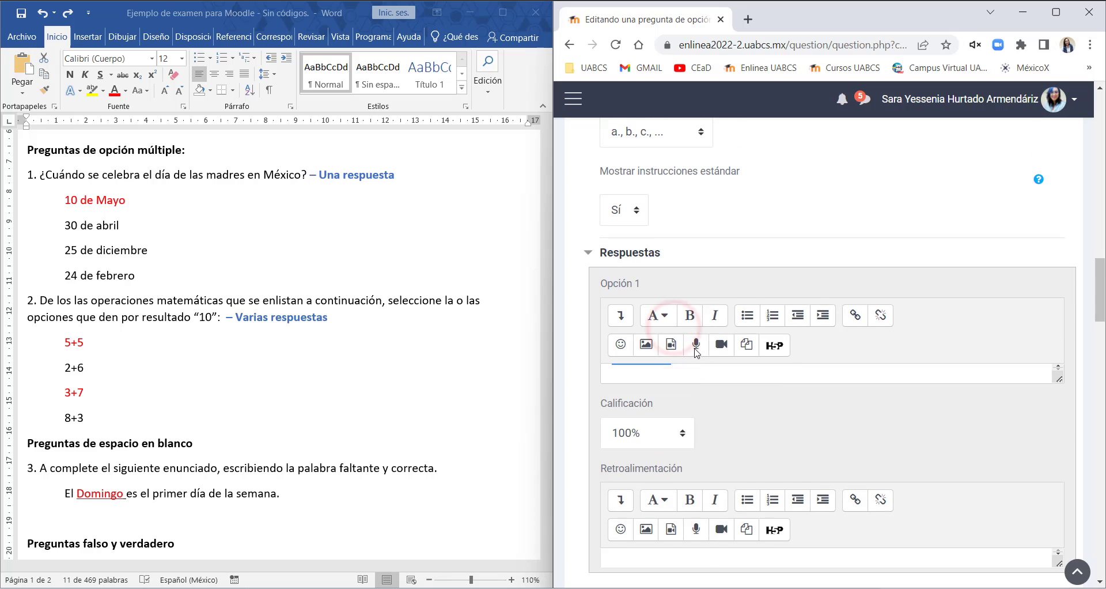
scroll(714, 358, down, 1)
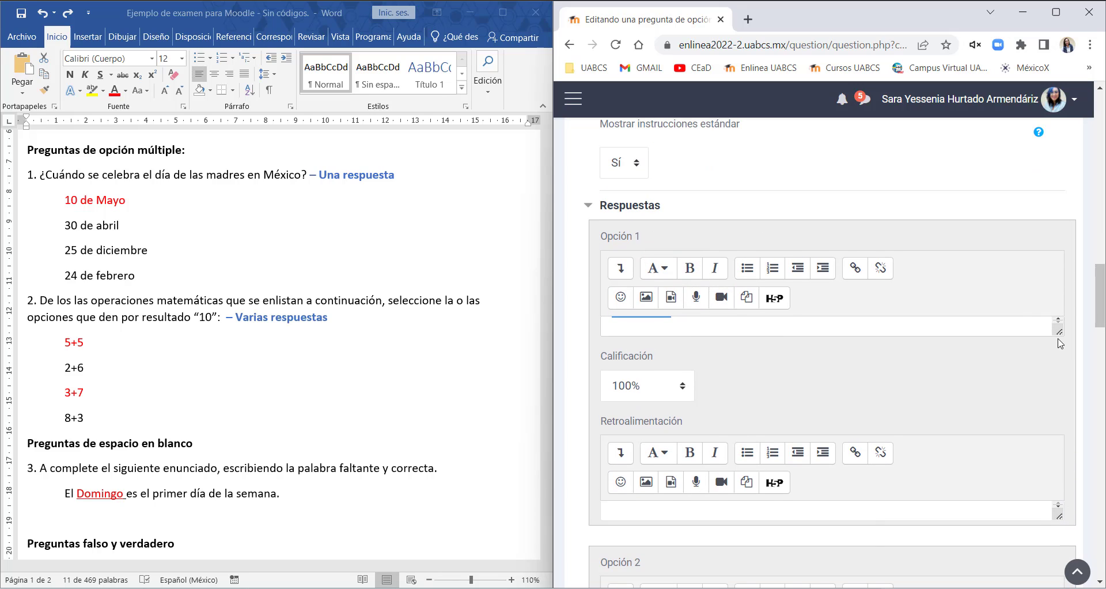
drag(1060, 331, 1051, 374)
- Change the question's answer mode to "Se permiten varias respuestas"
scroll(755, 230, up, 3)
click(709, 193)
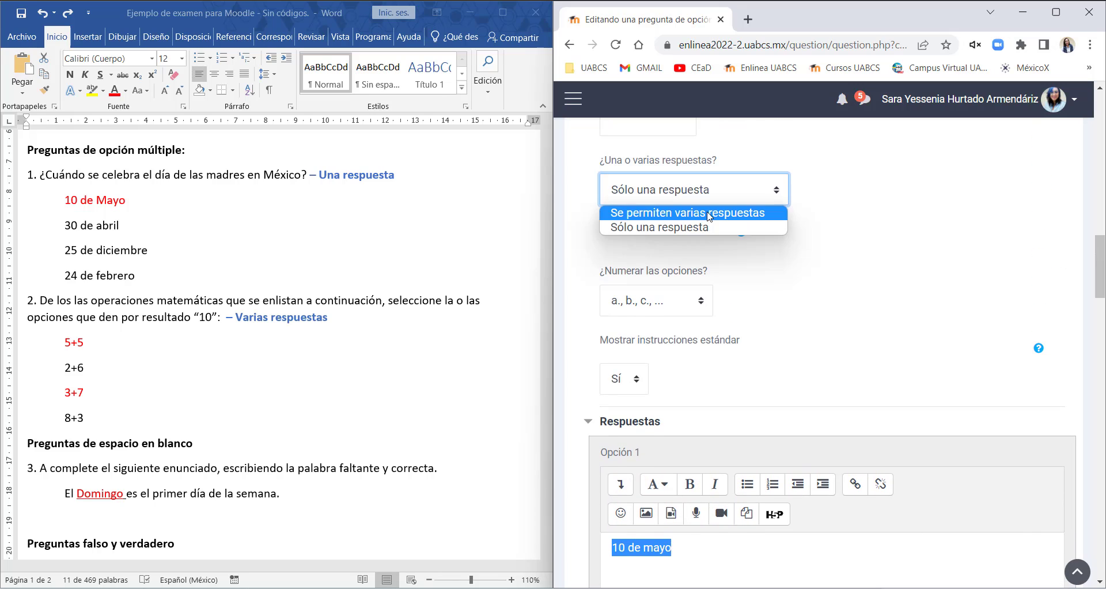
click(708, 213)
scroll(743, 299, down, 6)
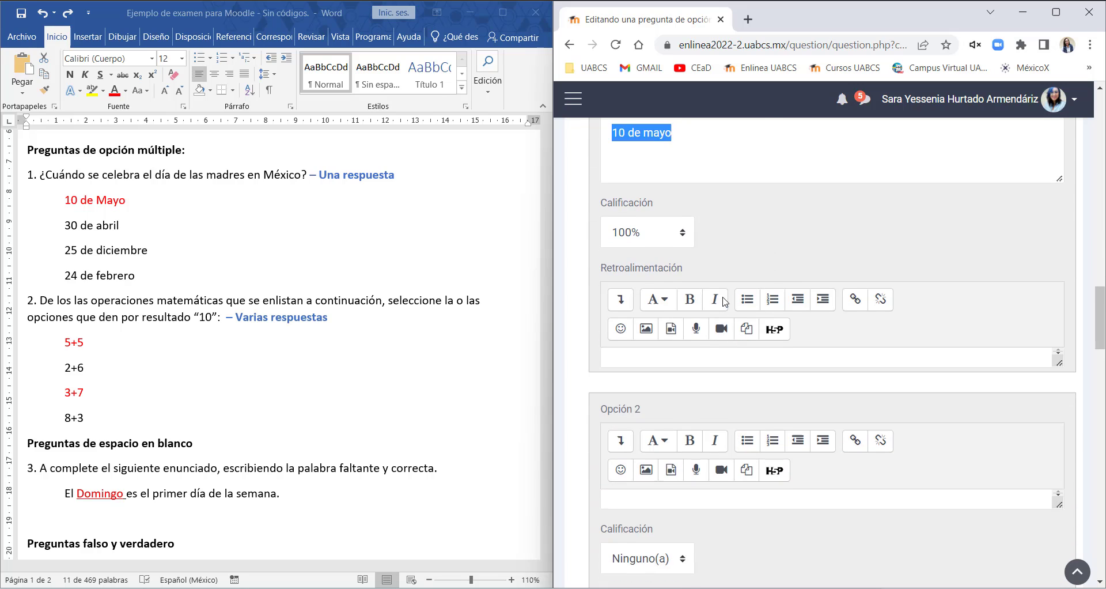
- Examine the grade percentages that can be assigned to answer options 1 and 2
scroll(668, 216, up, 1)
click(668, 210)
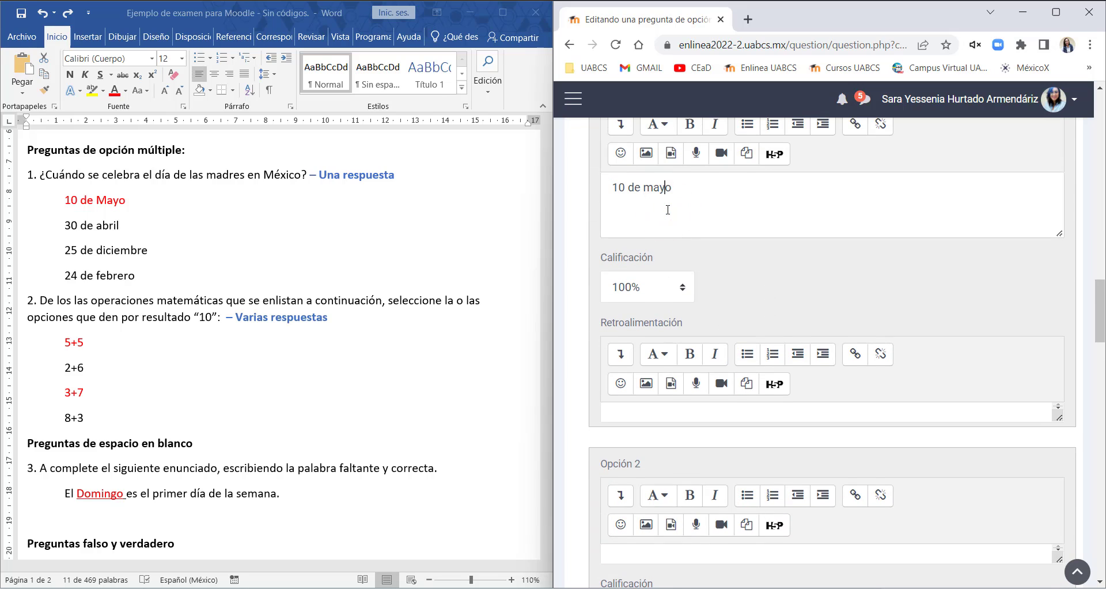
click(646, 286)
click(841, 282)
scroll(838, 306, down, 4)
click(645, 397)
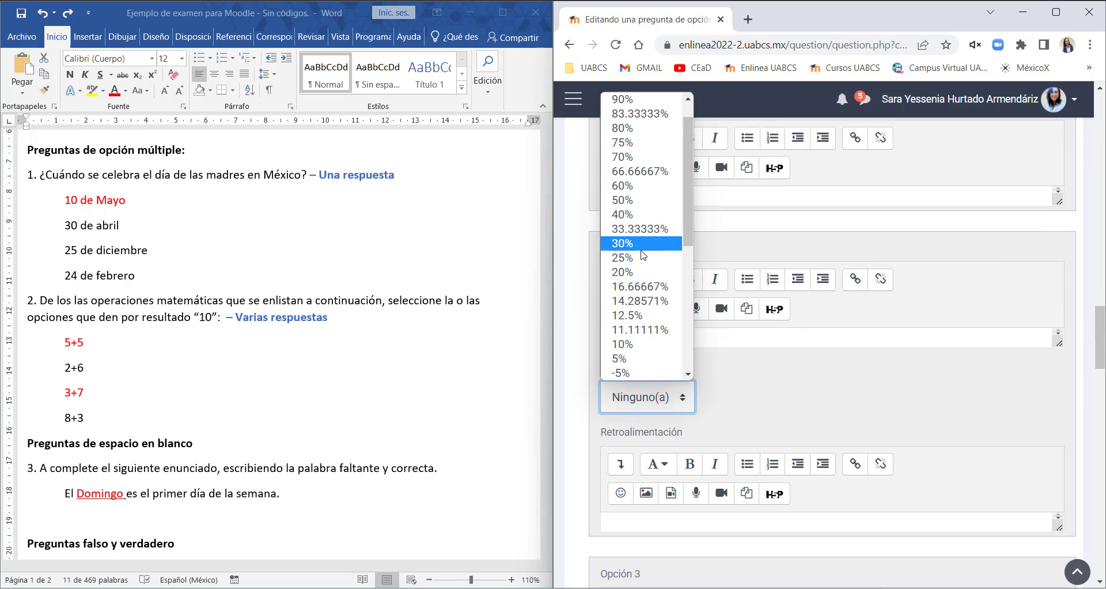
click(784, 217)
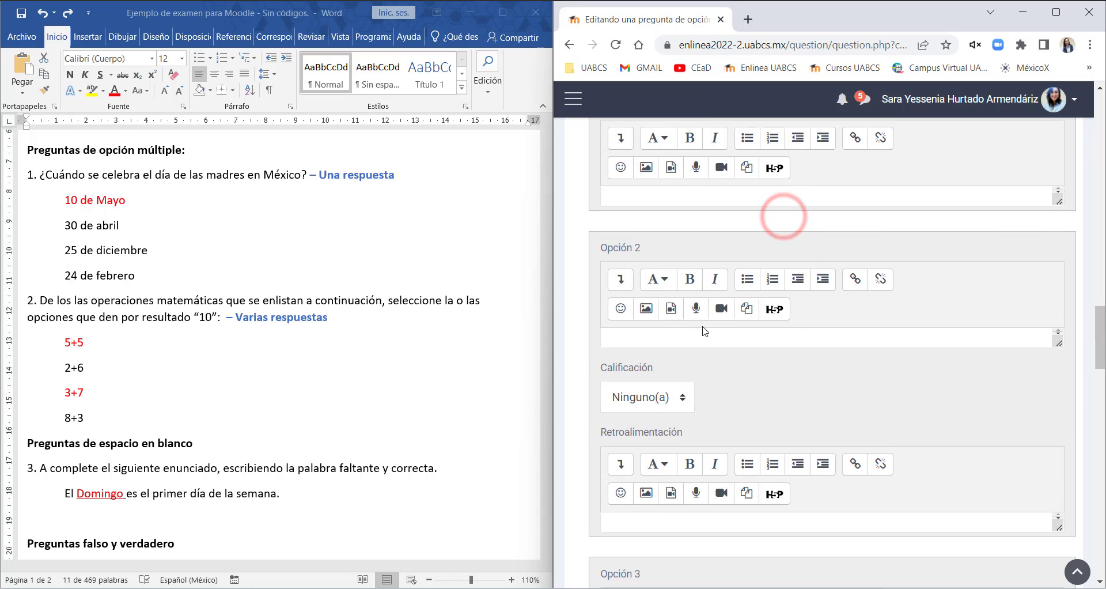
scroll(705, 332, up, 5)
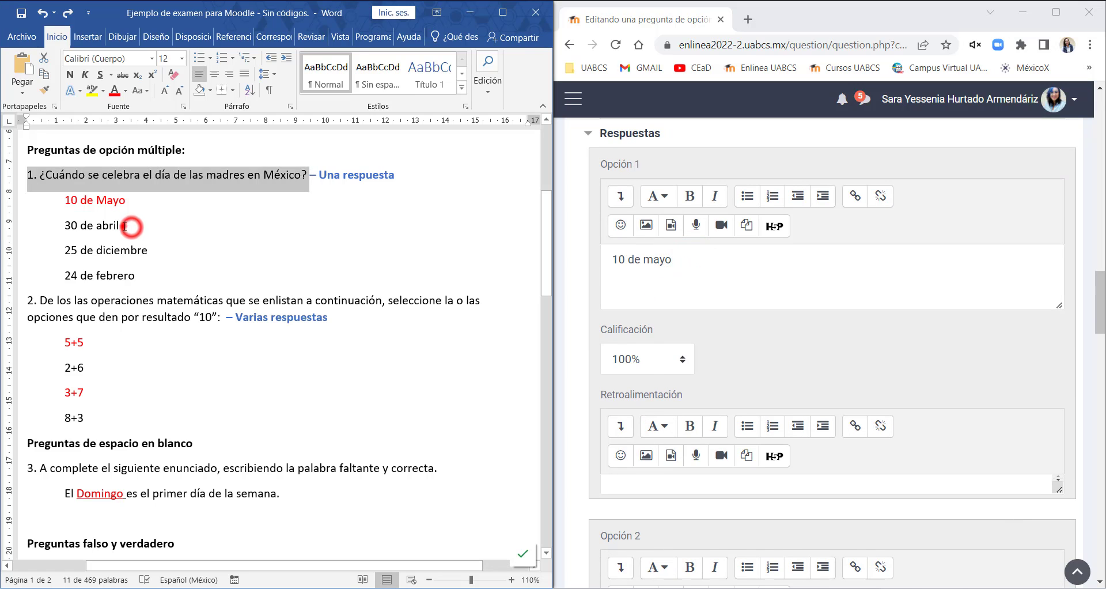
- Copy "30 de abril" from the Word document into answer option 2 and leave its grade at "Ninguno(a)"
drag(128, 226, 60, 230)
key(ctrl+c)
scroll(346, 276, down, 1)
scroll(666, 345, down, 5)
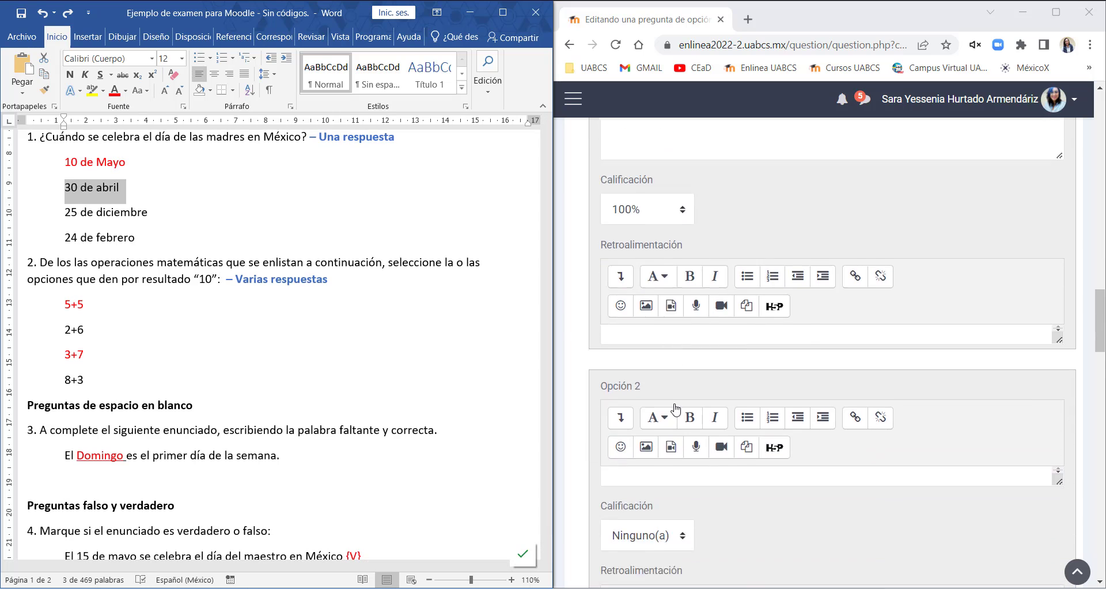
click(657, 343)
key(ctrl+v)
click(646, 455)
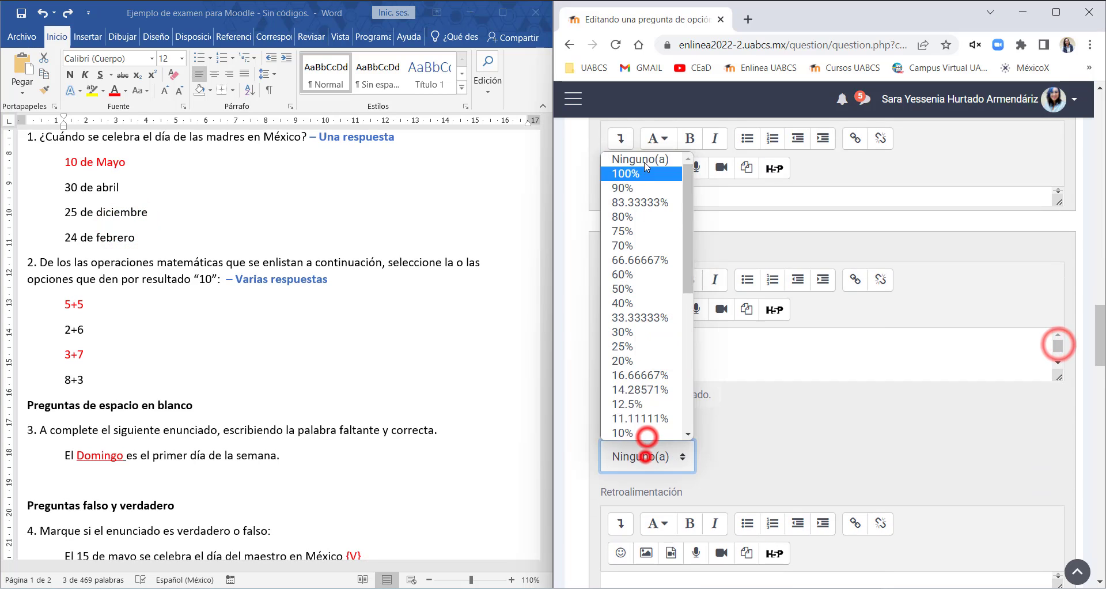
drag(687, 246, 688, 397)
click(738, 353)
scroll(680, 449, down, 5)
- Copy "25 de diciembre" from the Word document into answer option 3 and enlarge its text box
click(121, 198)
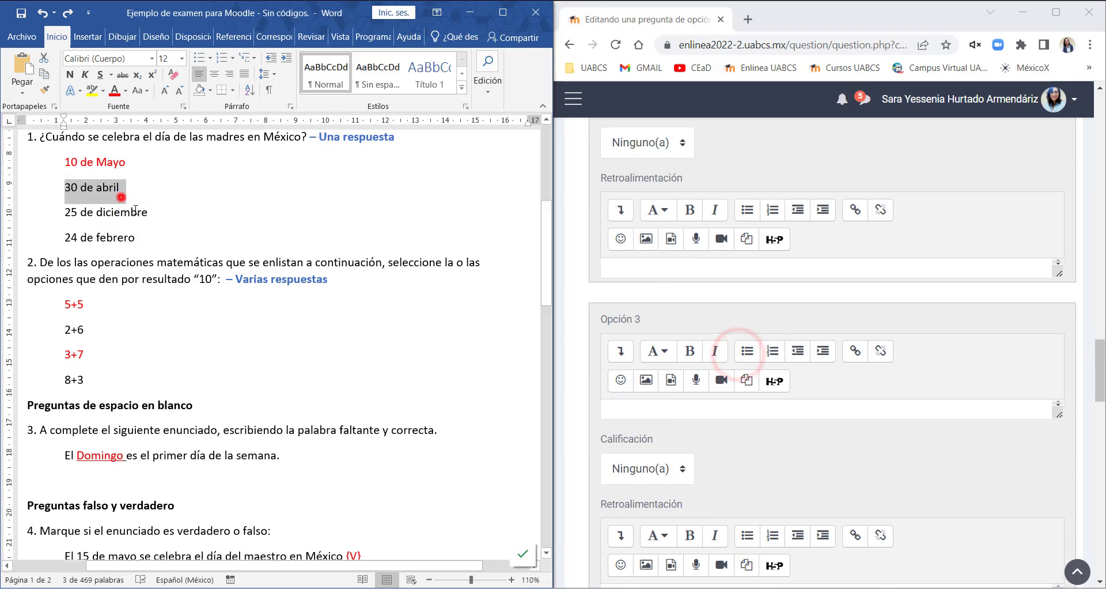
click(156, 209)
drag(151, 214, 65, 213)
key(ctrl+c)
click(631, 413)
key(ctrl+v)
drag(1058, 415, 1058, 446)
- Enlarge the text box of answer option 4 and copy "24 de febrero" into it from the Word document
scroll(785, 370, down, 7)
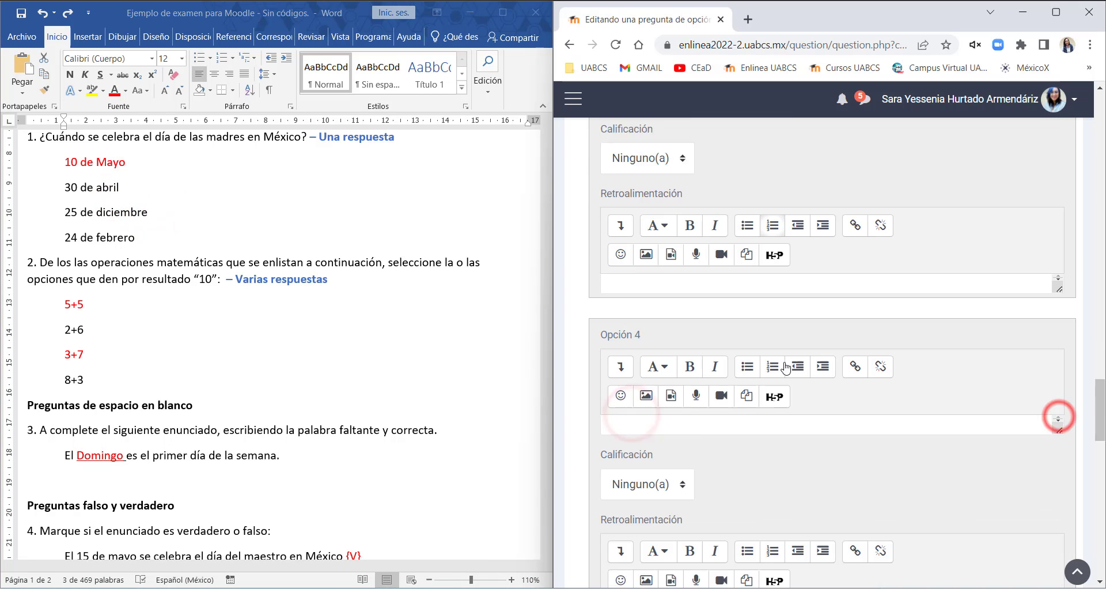
drag(1058, 341, 1058, 386)
drag(136, 237, 64, 237)
key(ctrl+c)
click(672, 348)
key(ctrl+v)
- Save the finished multiple-choice question and return to the question bank
scroll(1030, 369, down, 12)
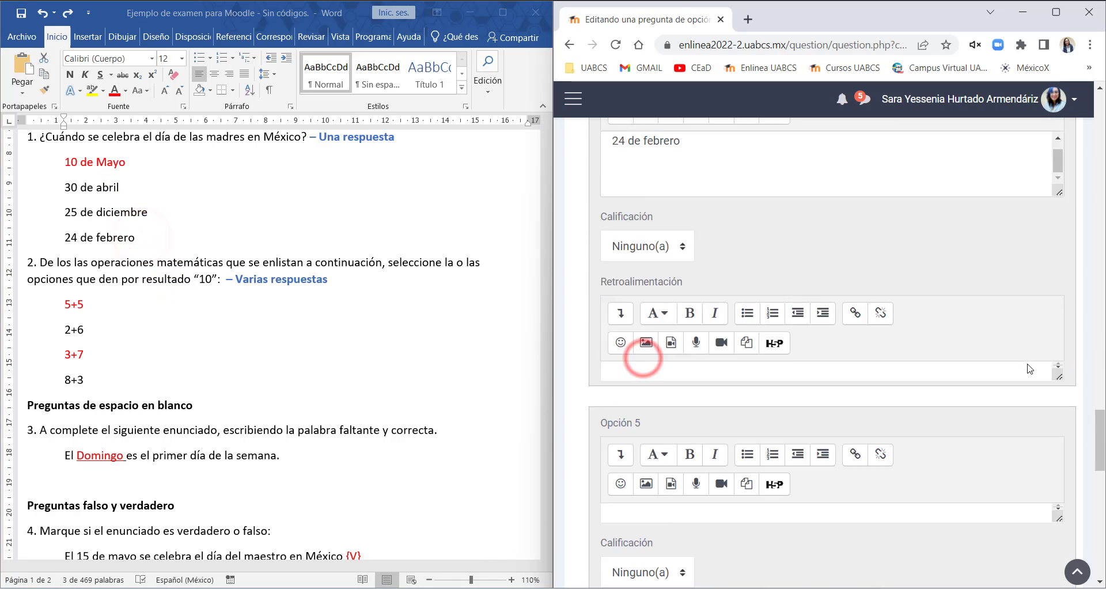
scroll(724, 272, up, 2)
scroll(725, 273, down, 7)
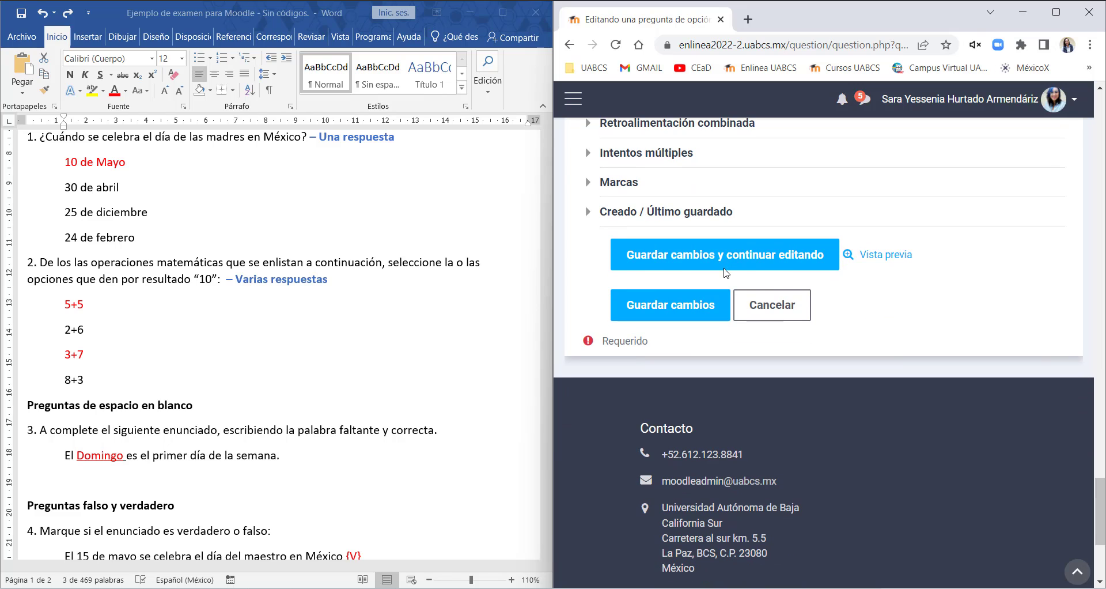
click(670, 313)
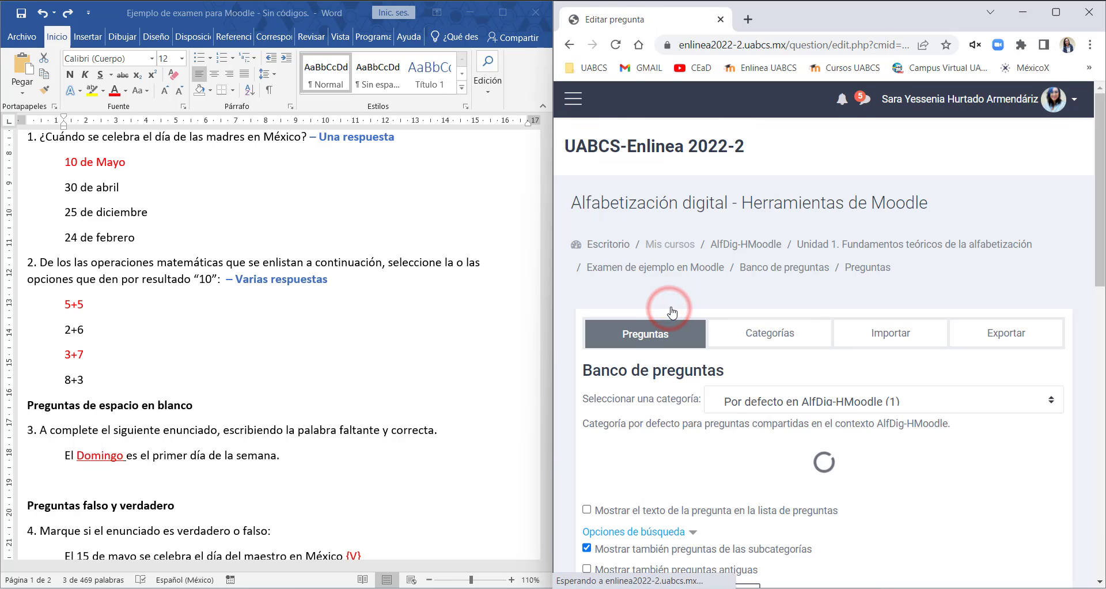
scroll(806, 319, down, 3)
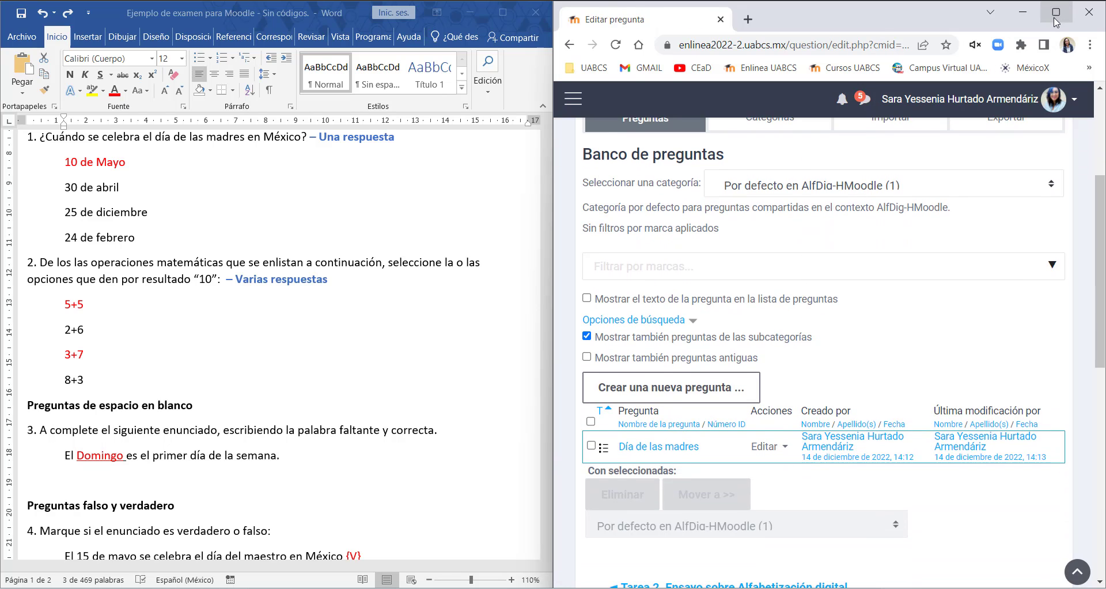
- Maximize the browser window and open a preview of the question "Día de las madres"
click(1055, 22)
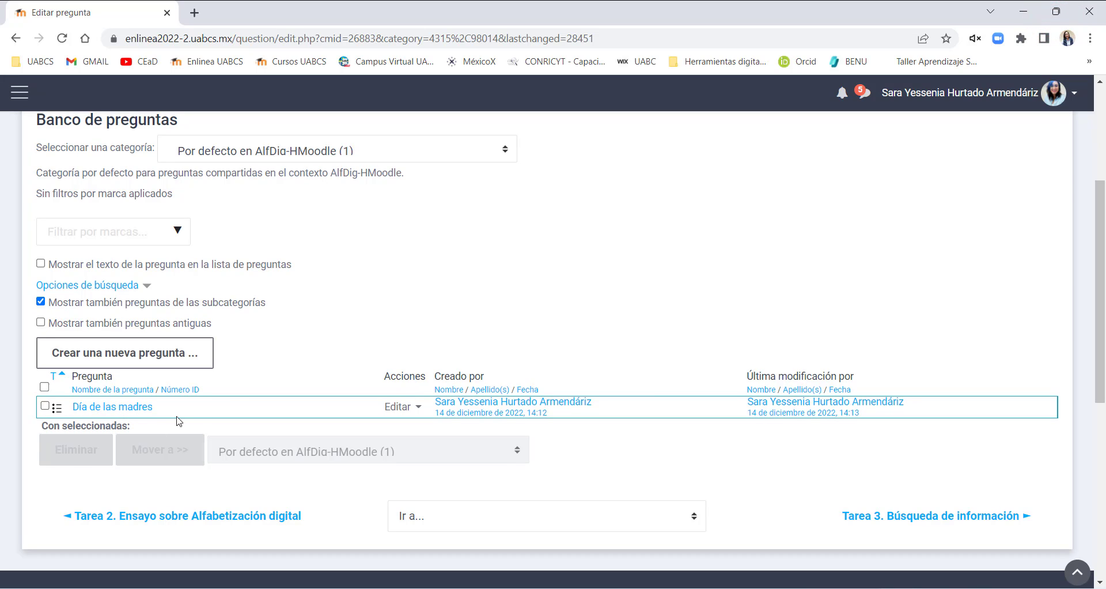
click(402, 410)
click(326, 496)
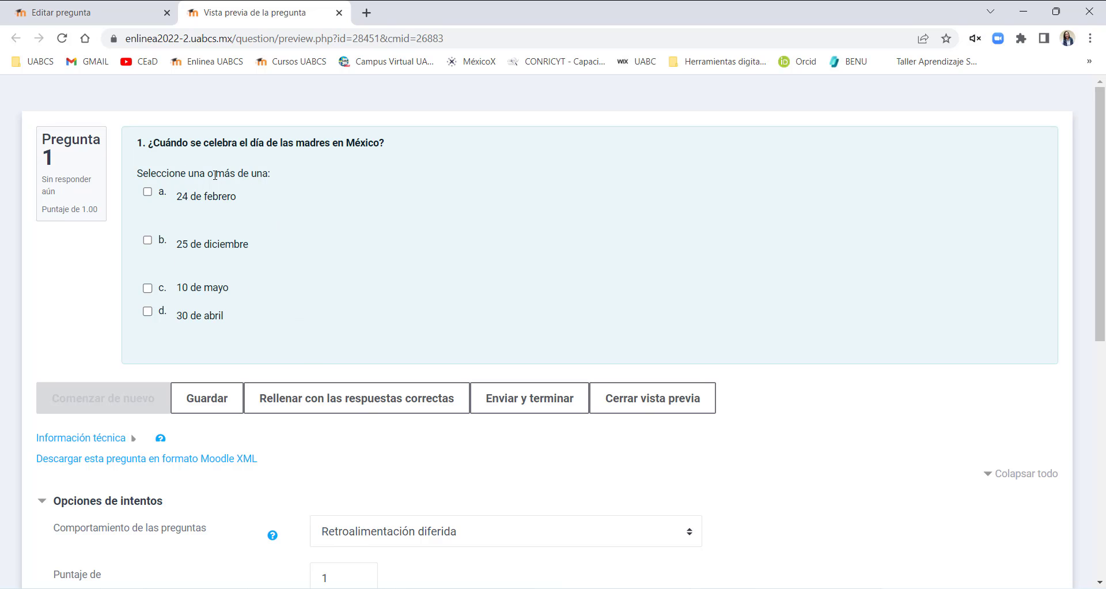
- Check the question text and its instruction in the preview, then test ticking and clearing several answer options
drag(271, 147, 430, 160)
click(429, 157)
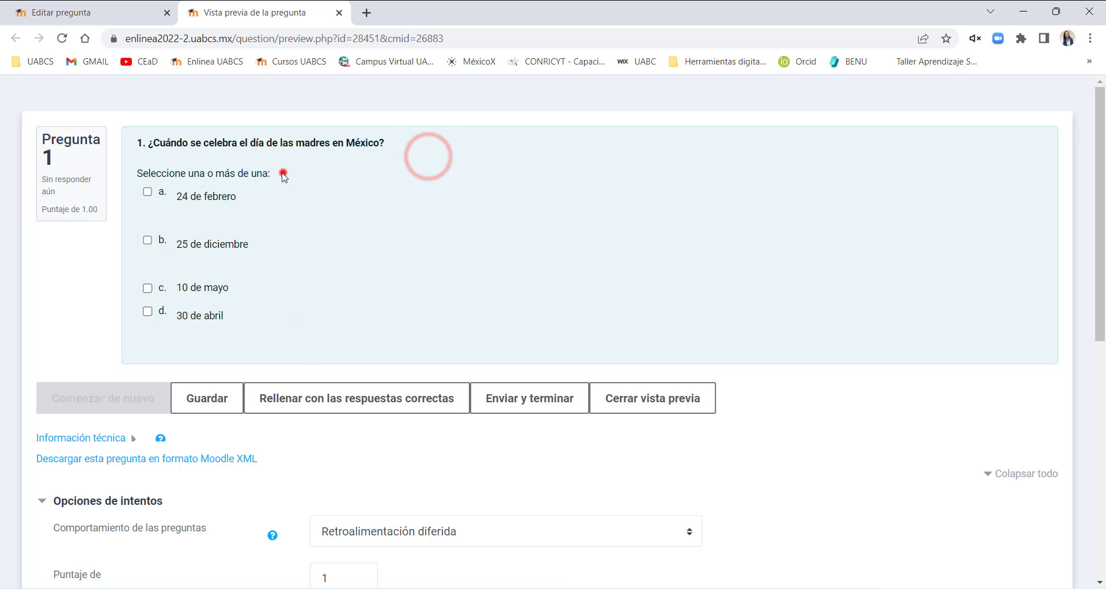
drag(282, 172, 137, 176)
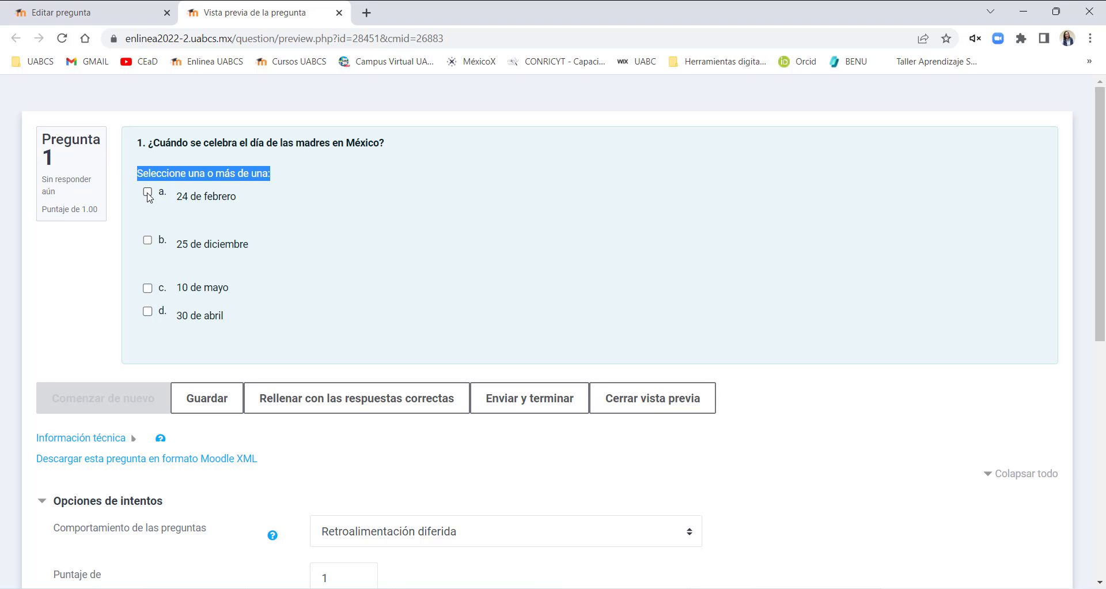
click(148, 240)
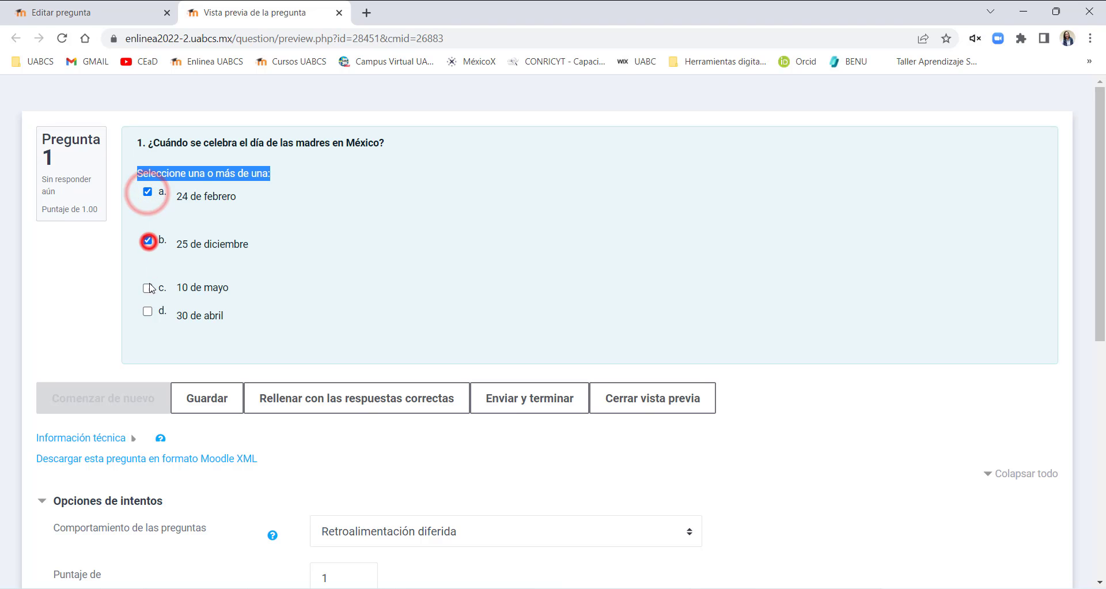
click(148, 288)
click(147, 191)
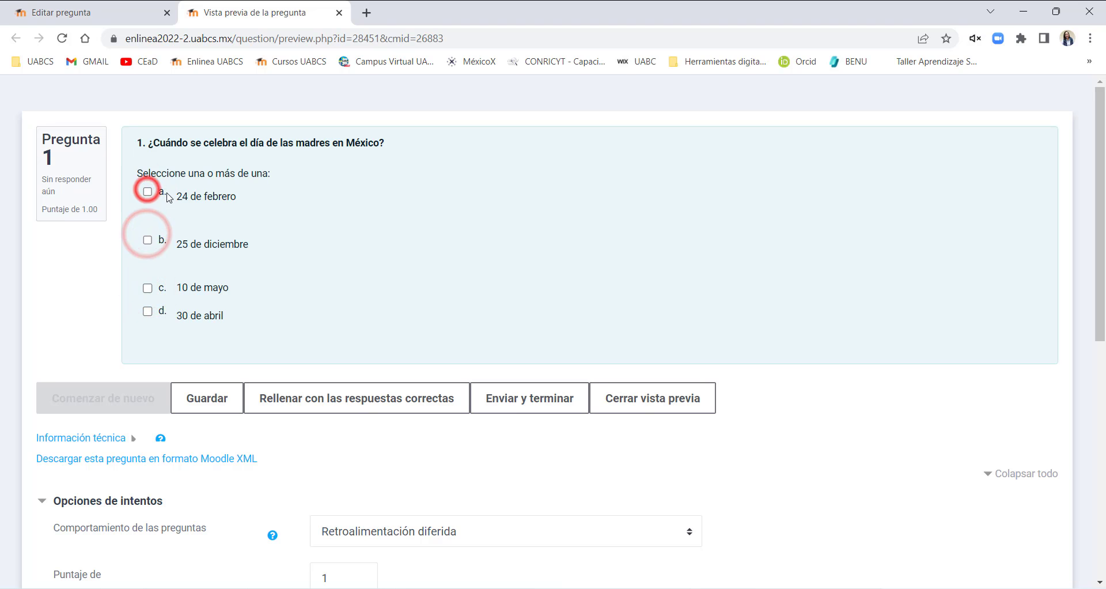
- Tick the options "24 de febrero" and "30 de abril" in the preview to test selecting several answers
double_click(166, 192)
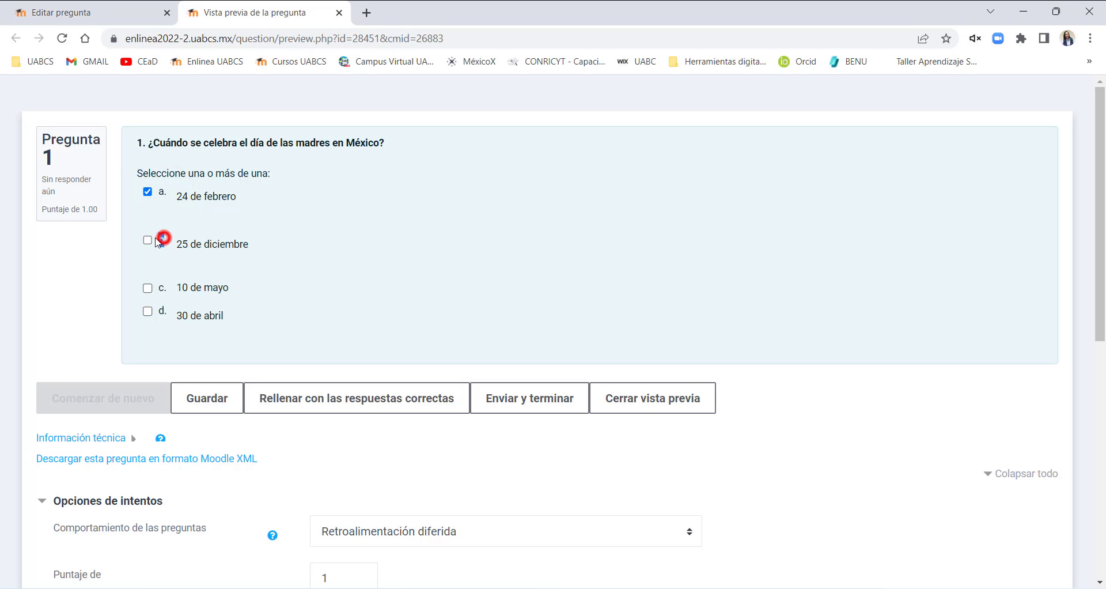
drag(164, 288, 164, 309)
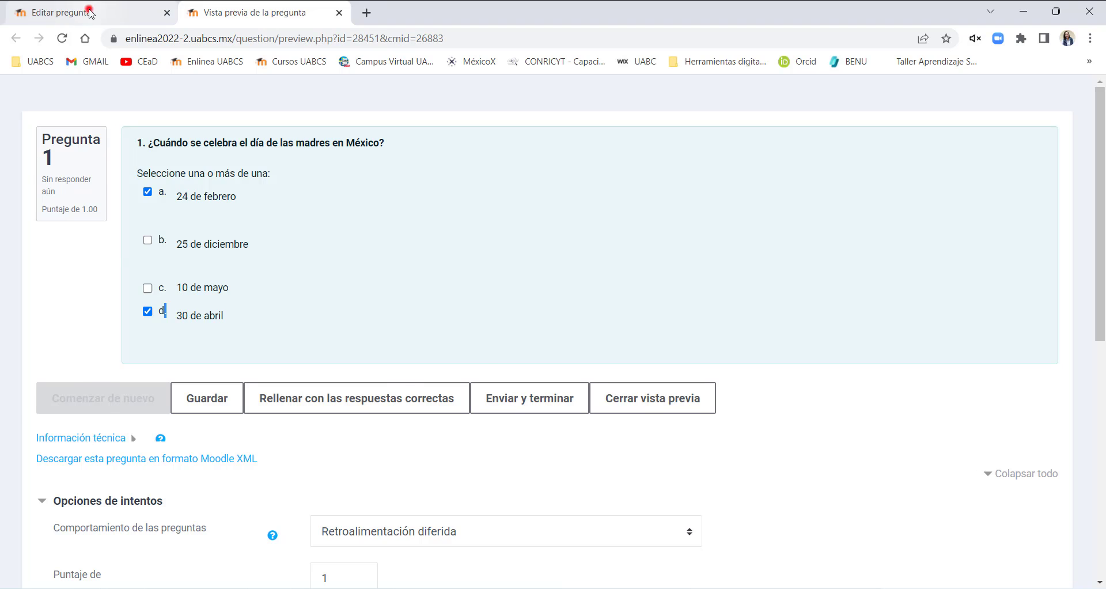
- Reopen the question "Día de las madres" from the question bank for editing and set its option numbering to "Sin numeración"
click(89, 11)
click(403, 407)
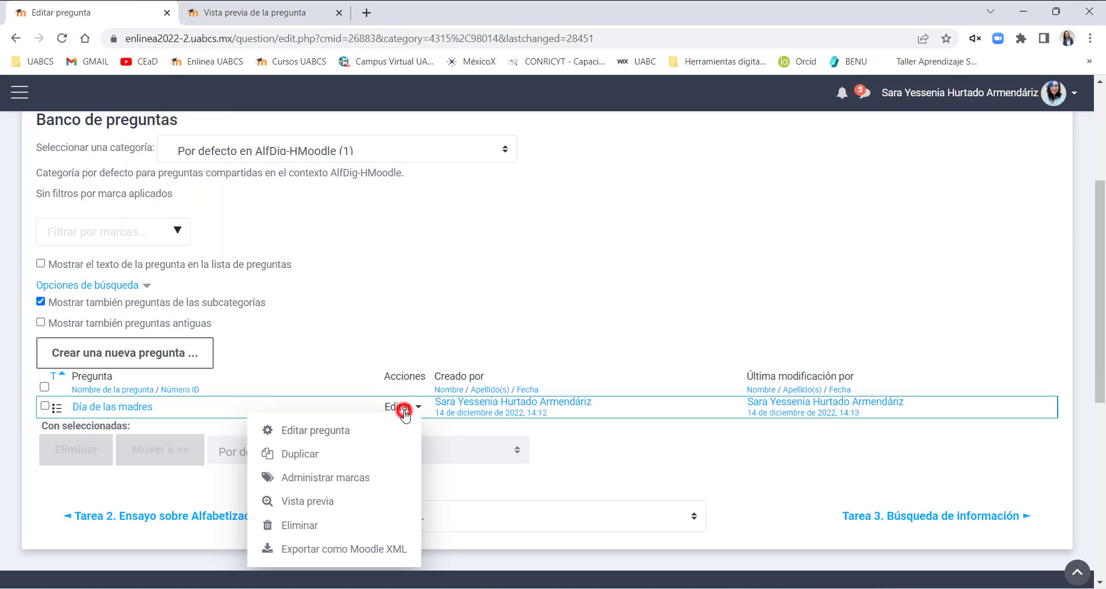
click(324, 430)
scroll(379, 370, down, 5)
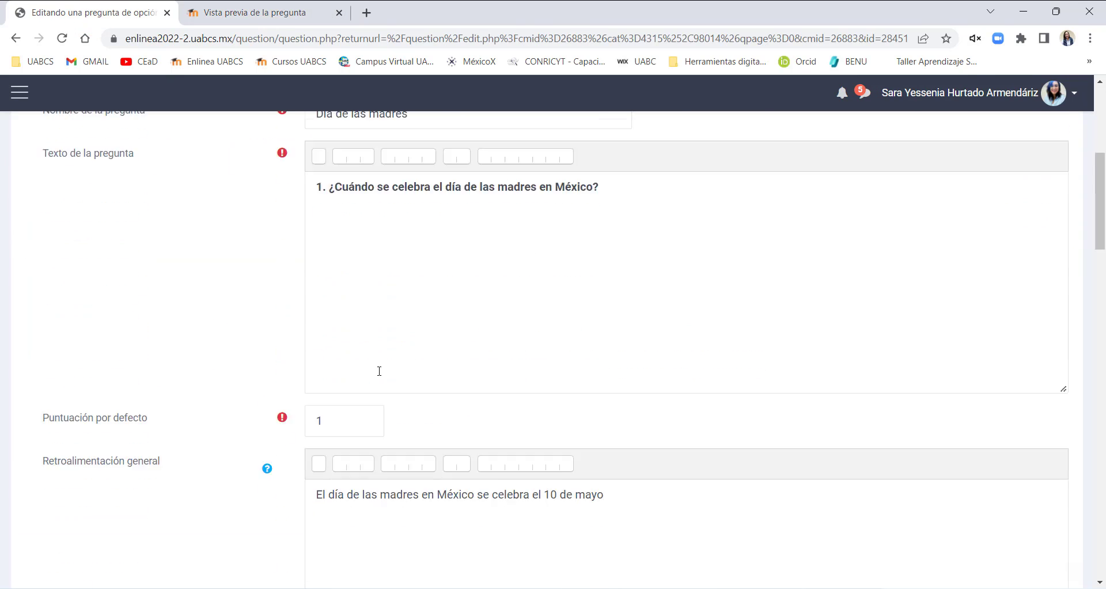
scroll(379, 370, down, 9)
click(368, 287)
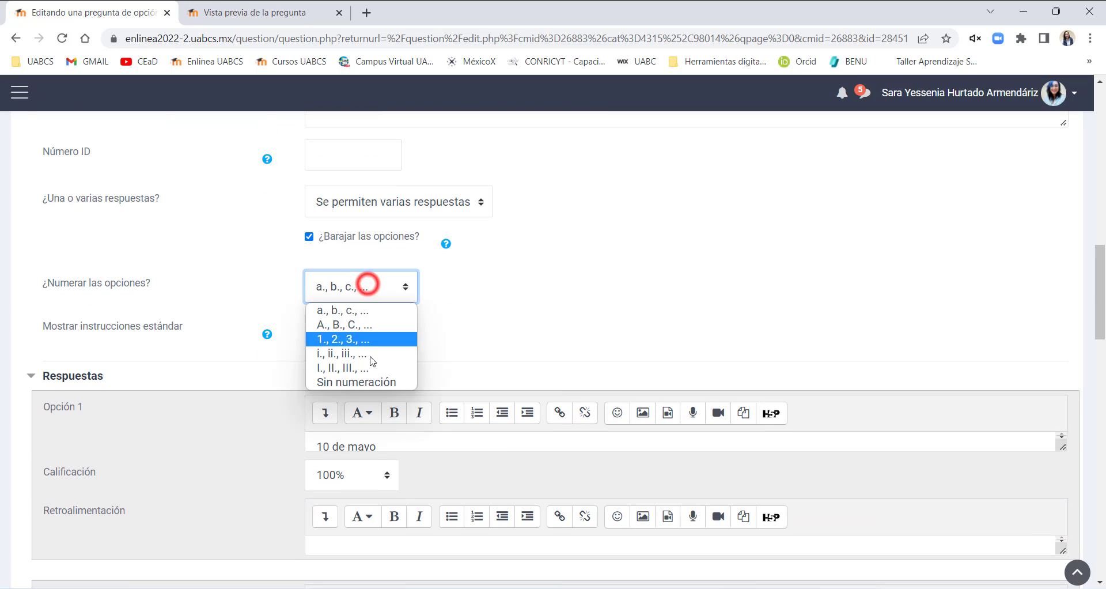
click(365, 382)
- Restrict the question to "Sólo una respuesta" and save the changes
click(376, 209)
click(366, 238)
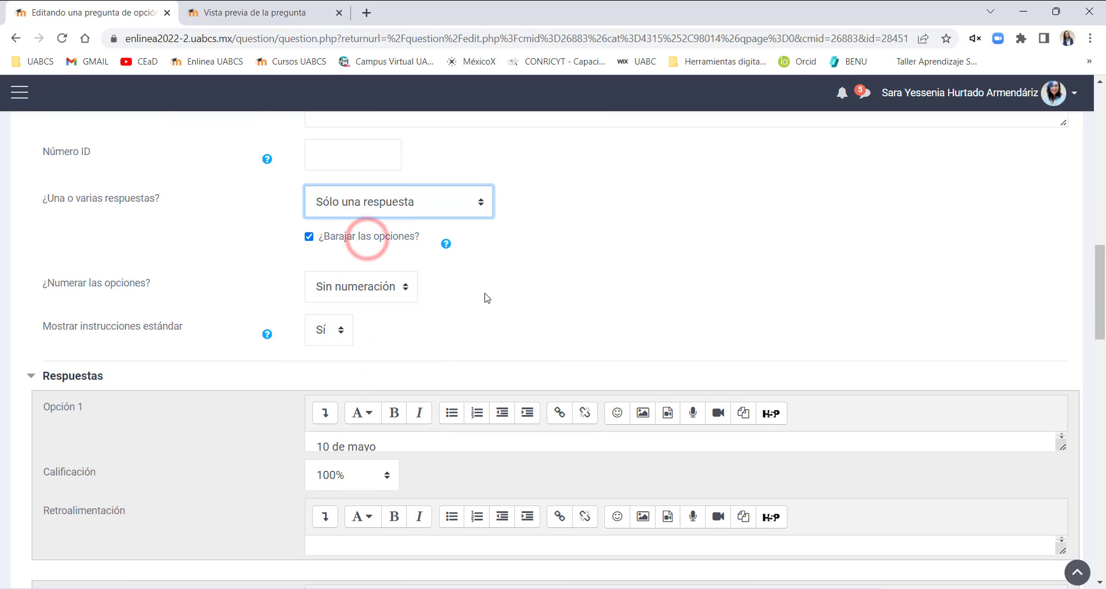
scroll(488, 300, down, 15)
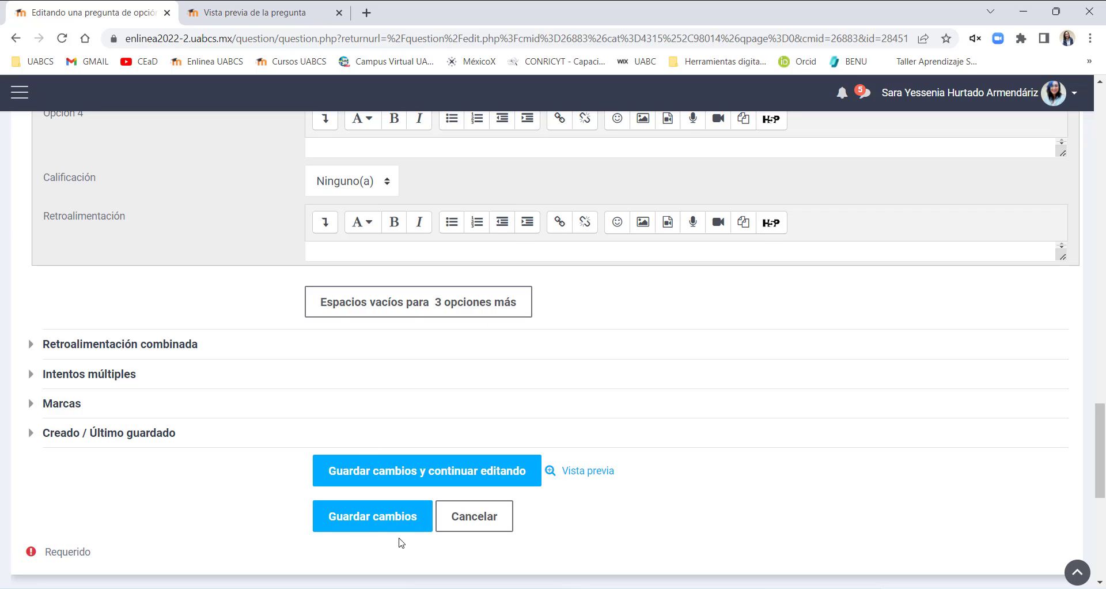
click(390, 523)
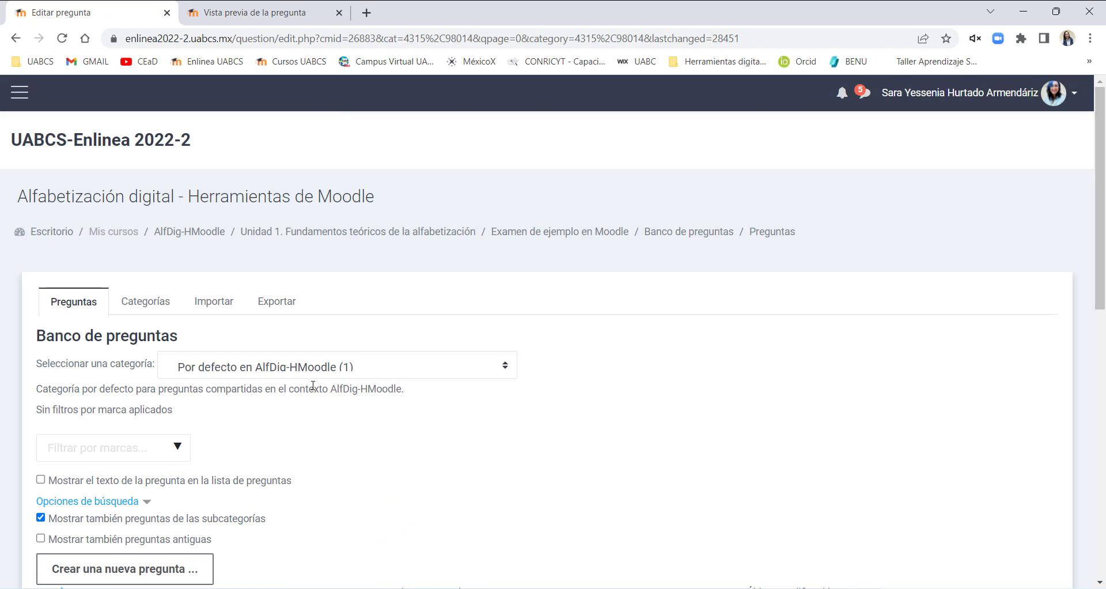
- Preview the "Día de las madres" question from the question bank and review its wording and answer instruction
scroll(313, 386, down, 6)
click(404, 262)
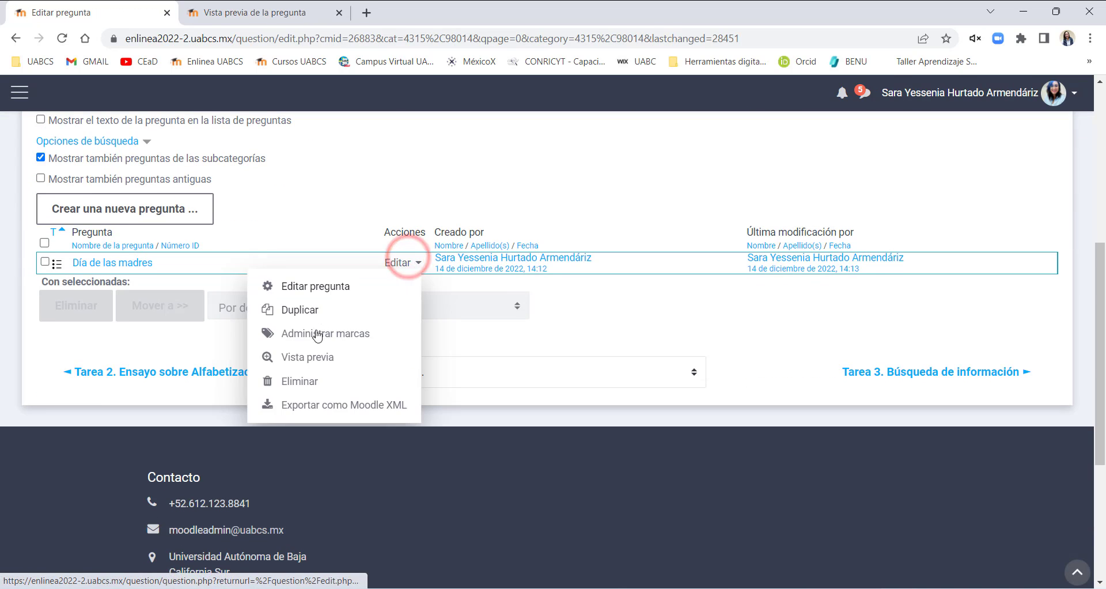
click(318, 358)
drag(176, 143, 435, 144)
drag(220, 171, 128, 185)
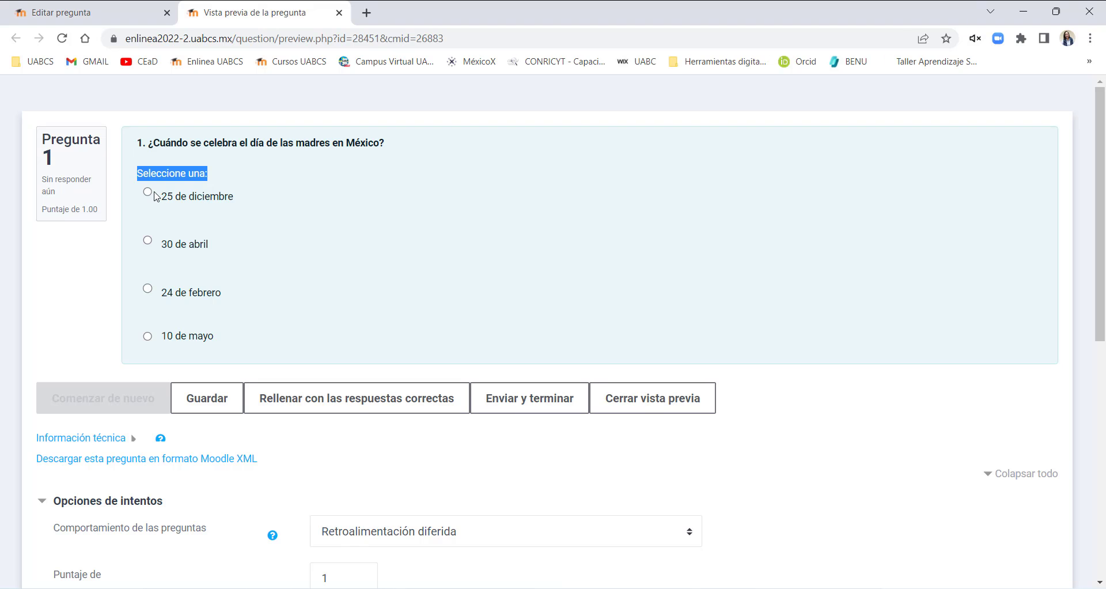
- Submit the previewed question with the answer "30 de abril" and review the feedback it gives
click(148, 192)
click(147, 240)
click(147, 289)
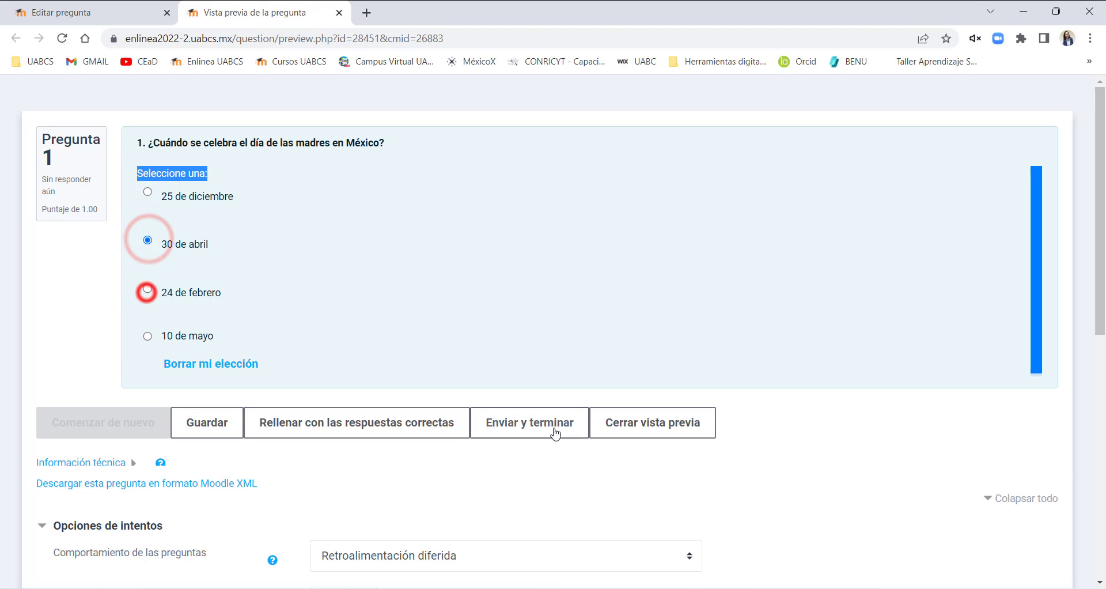
click(554, 433)
scroll(553, 424, down, 1)
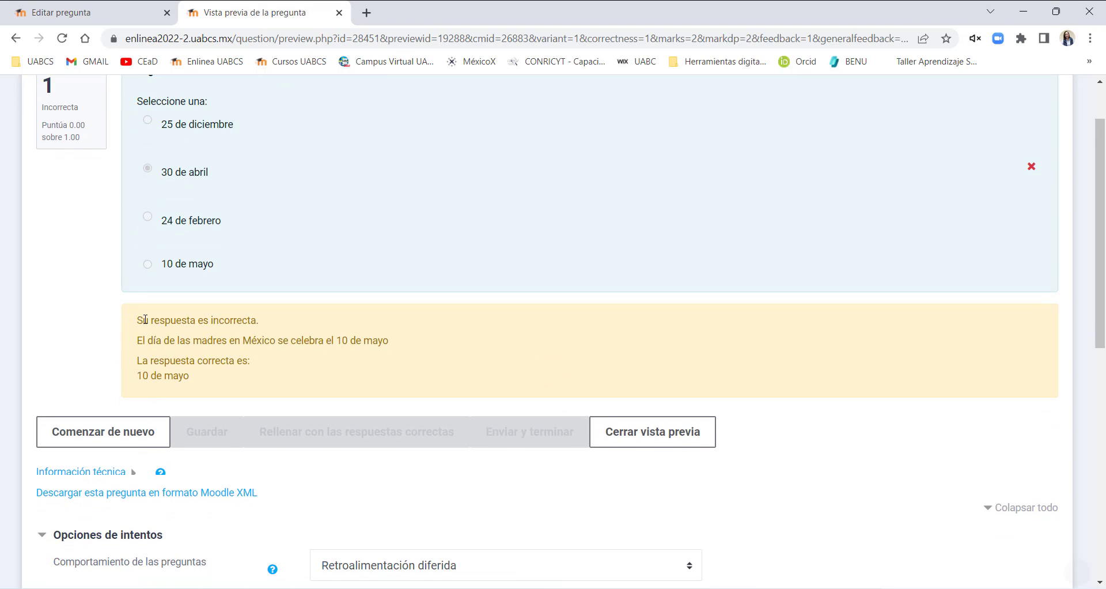
drag(145, 319, 264, 378)
click(305, 368)
- Go back to the question bank, check its categories and return to the list of questions
click(92, 12)
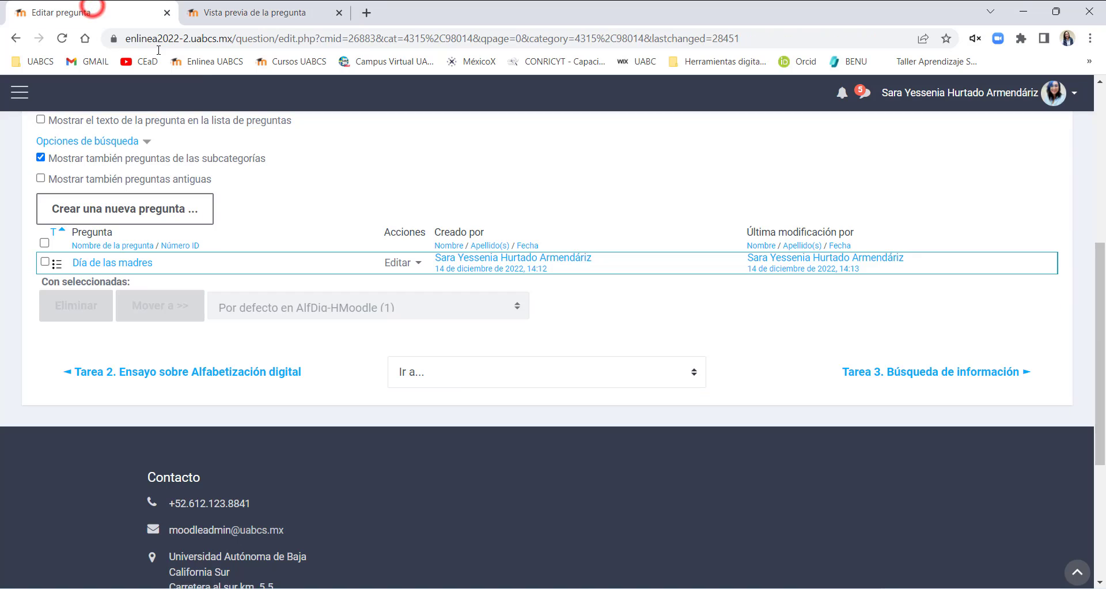
scroll(295, 259, up, 4)
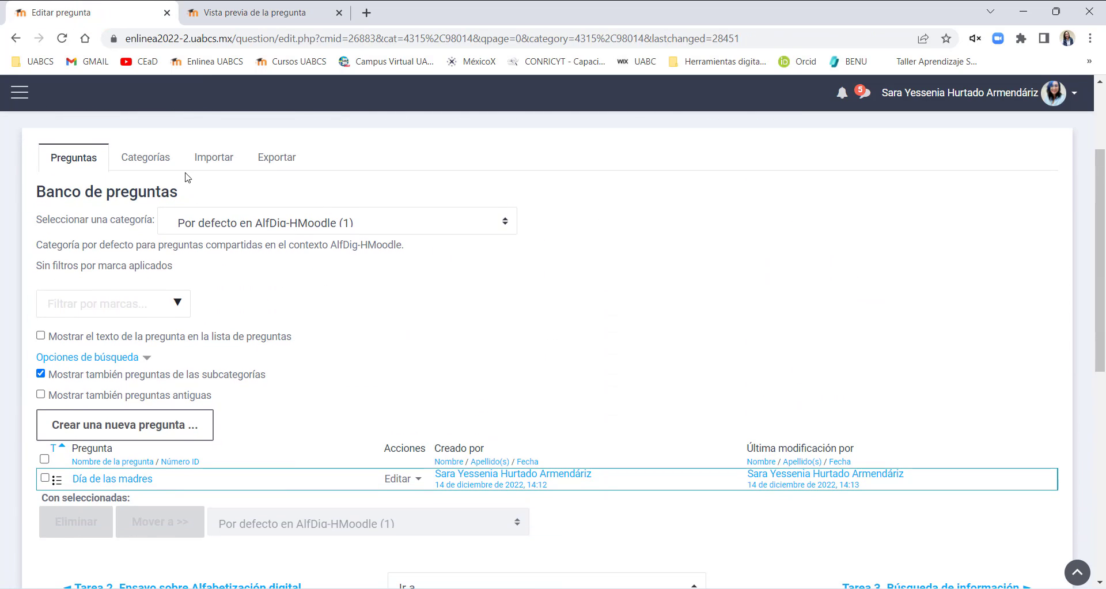
click(165, 153)
click(81, 303)
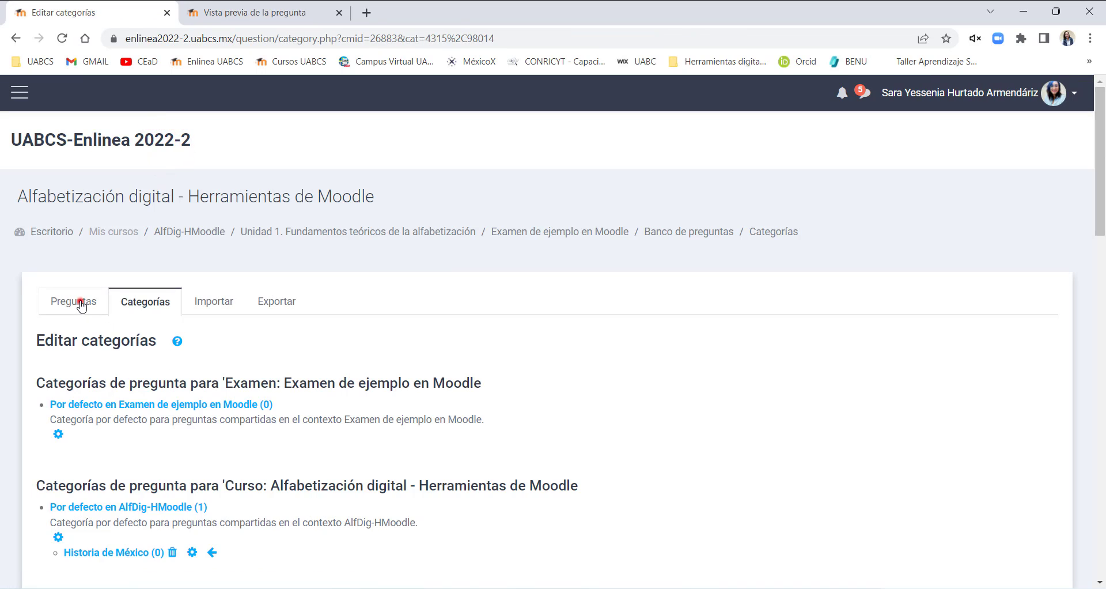
scroll(230, 346, down, 4)
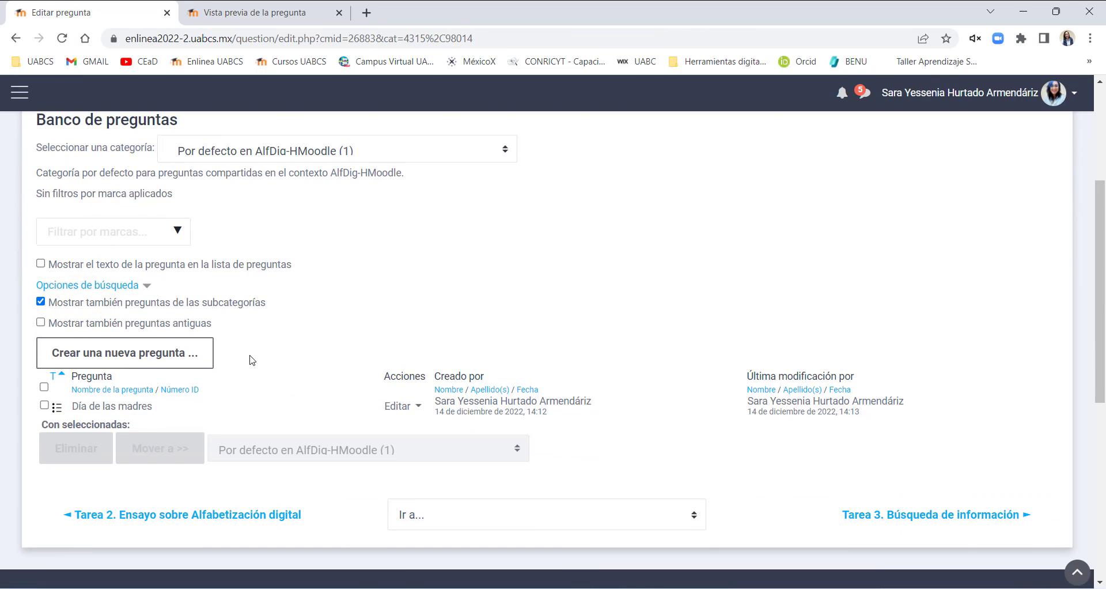
scroll(449, 353, up, 1)
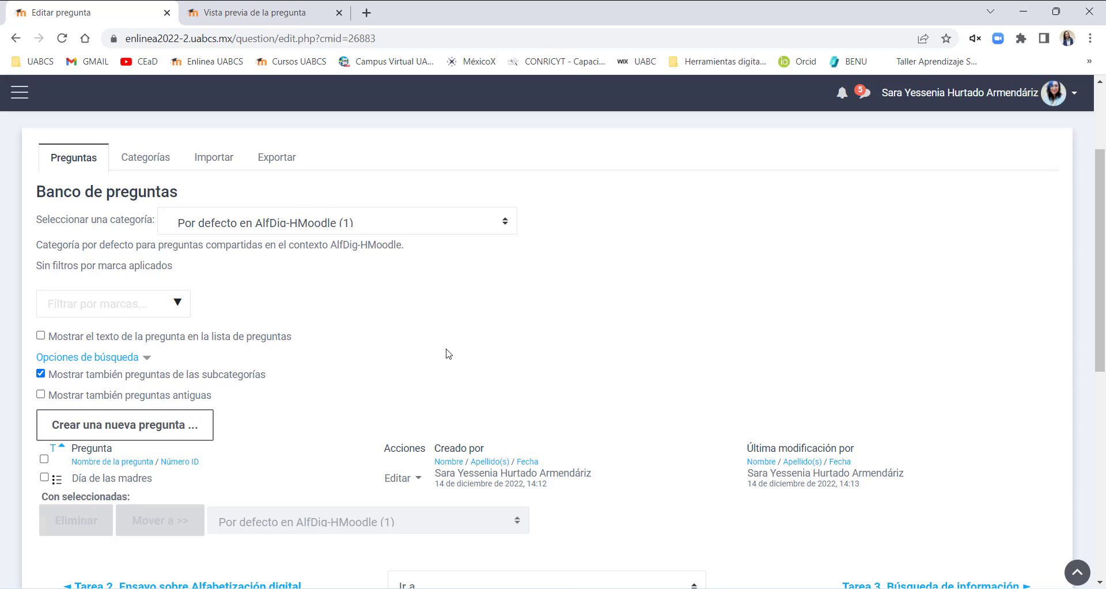
scroll(452, 406, up, 1)
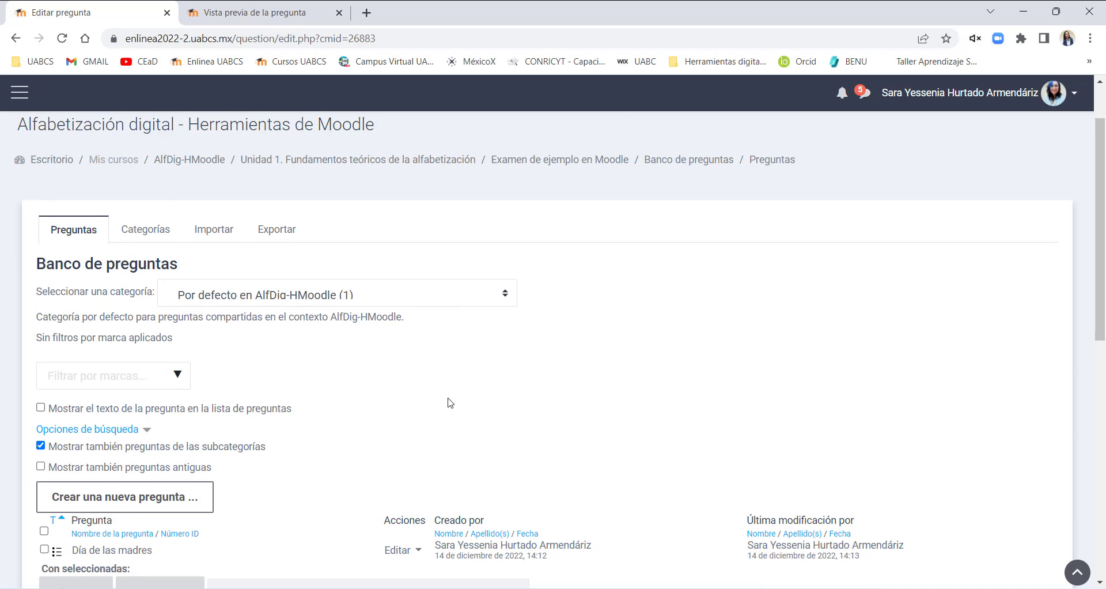
- Open "Examen de ejemplo en Moodle" and start editing the exam's questions
click(550, 160)
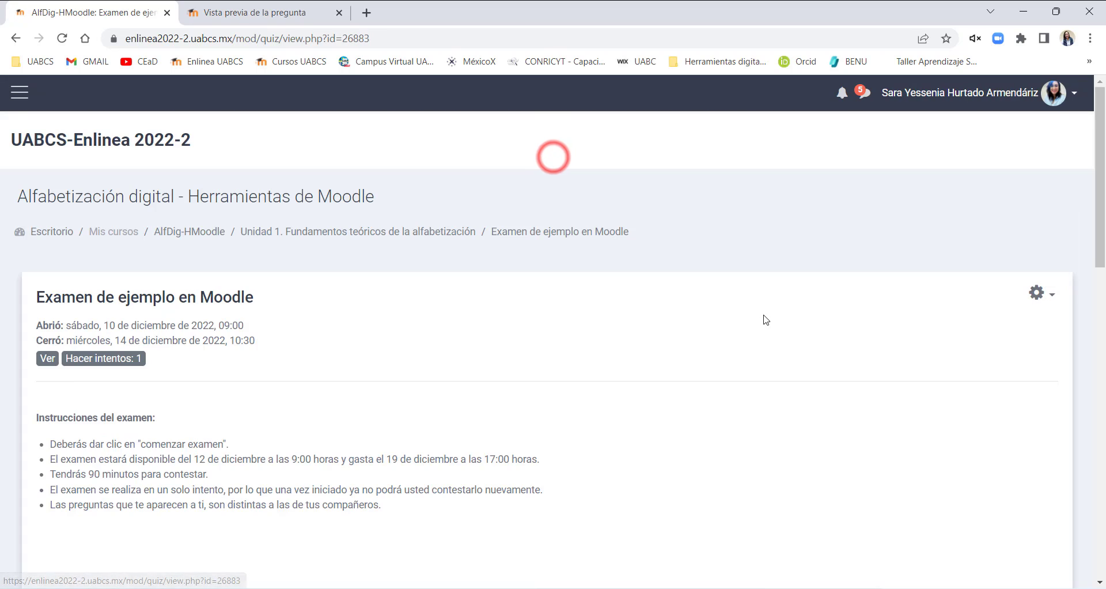
scroll(601, 382, down, 8)
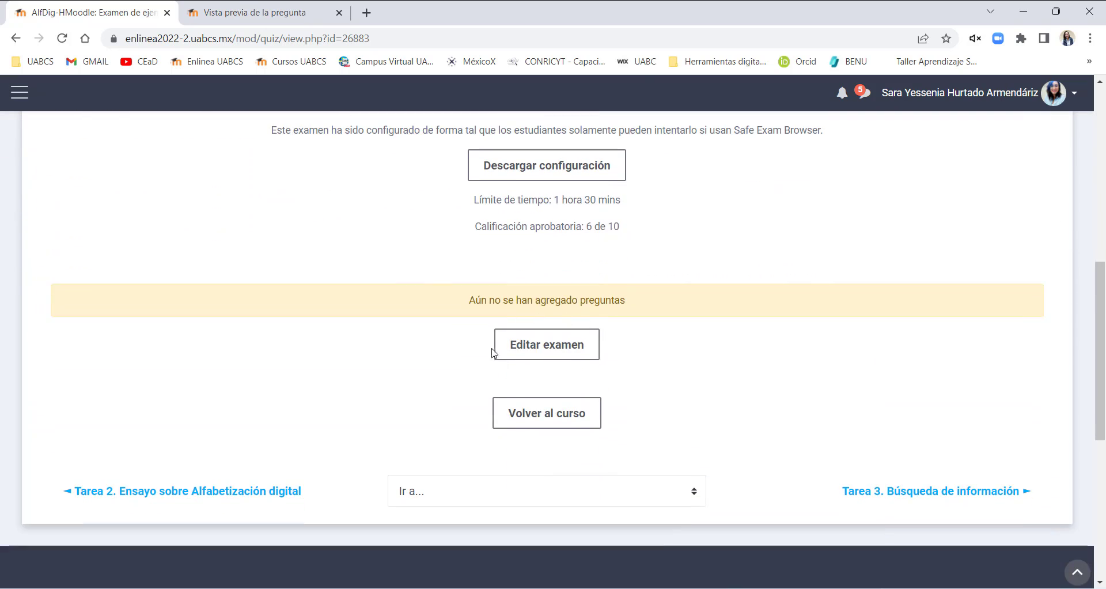
click(542, 348)
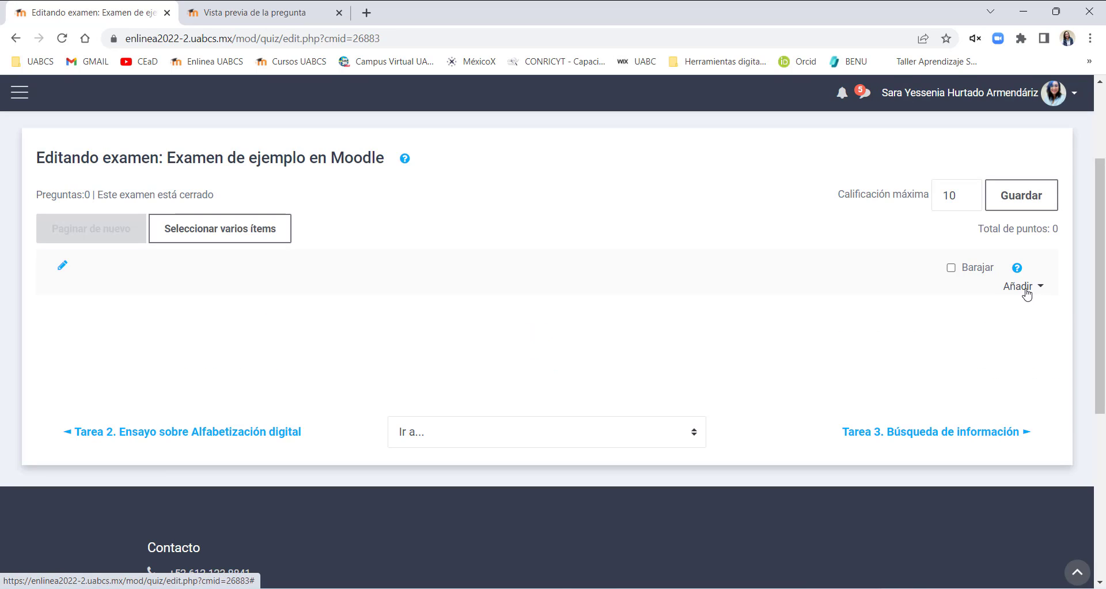
- Add the "Día de las madres" question from the question bank to the exam
click(1026, 293)
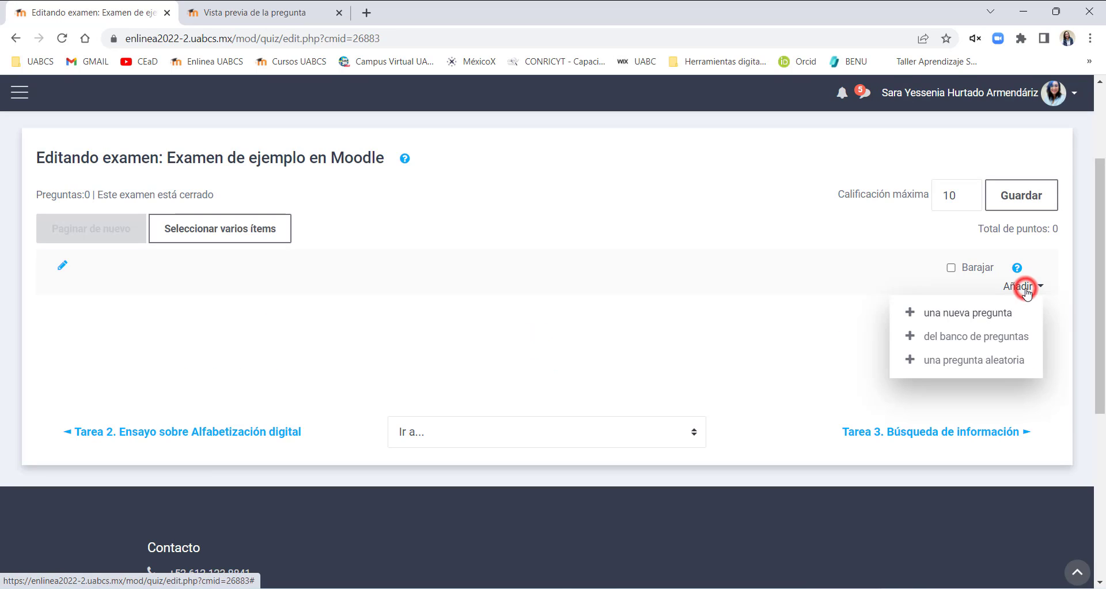
click(989, 338)
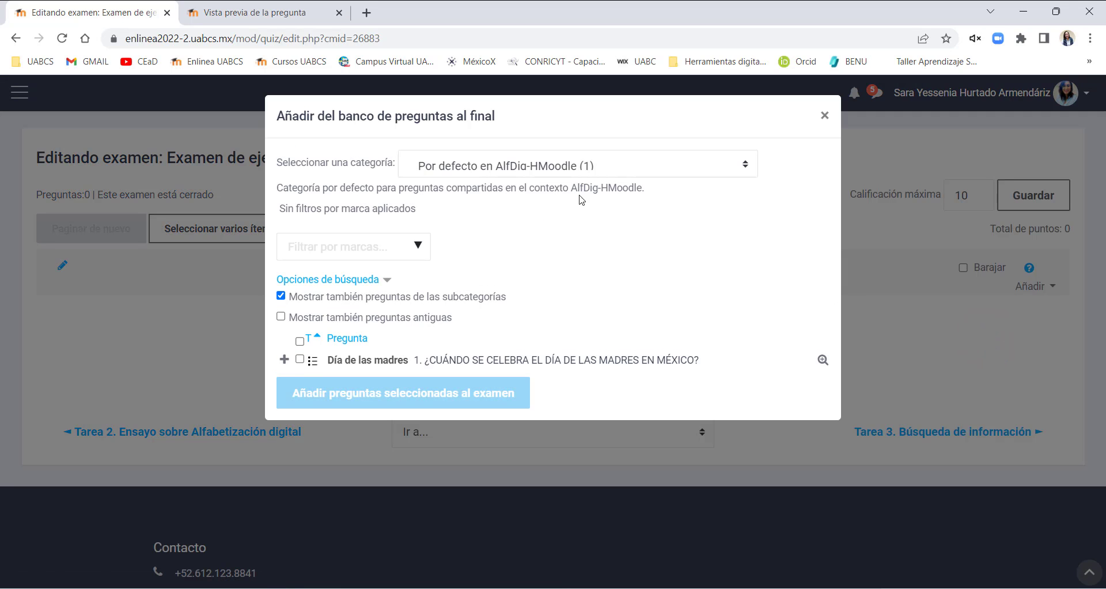
click(300, 358)
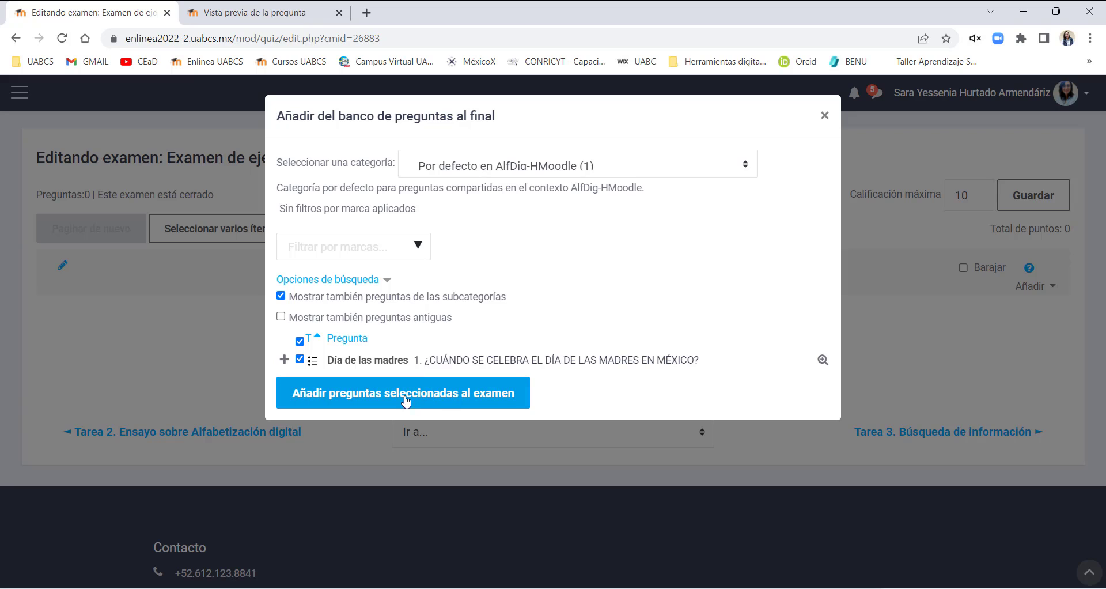
click(493, 171)
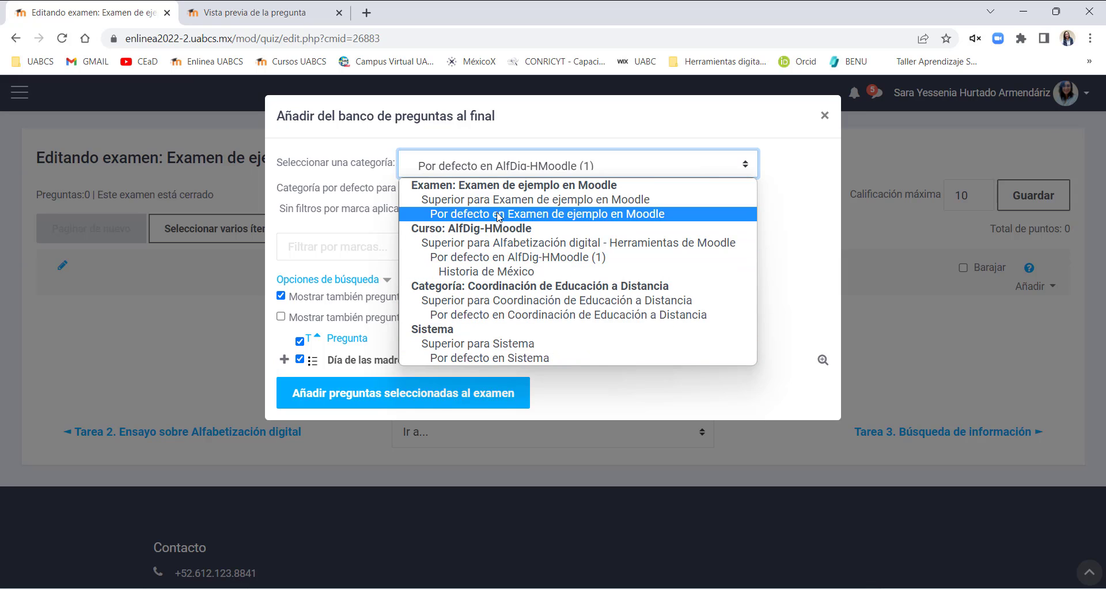
click(371, 227)
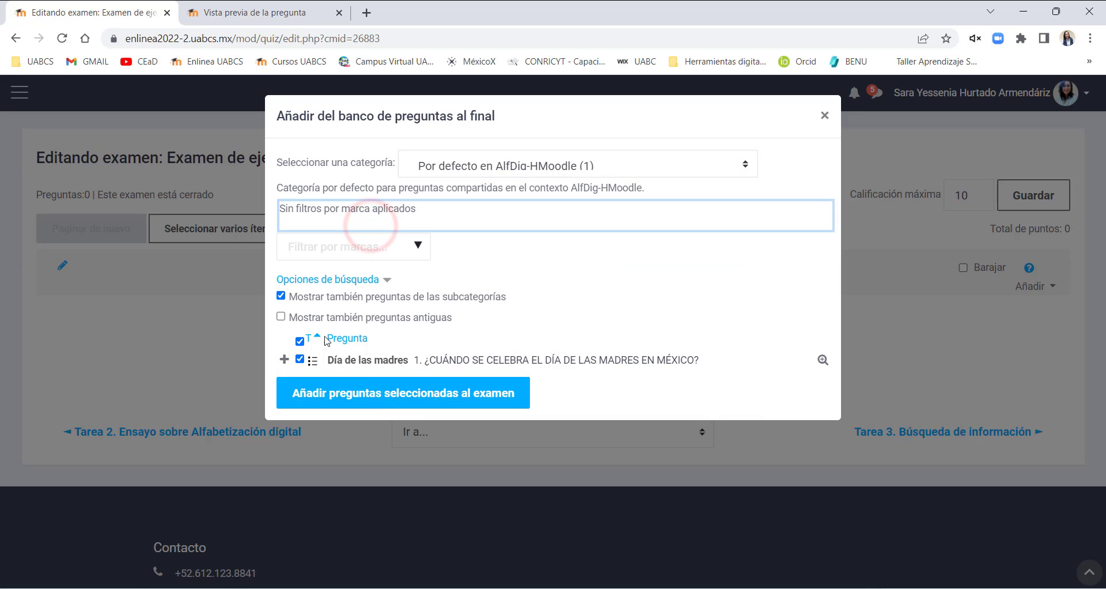
click(335, 396)
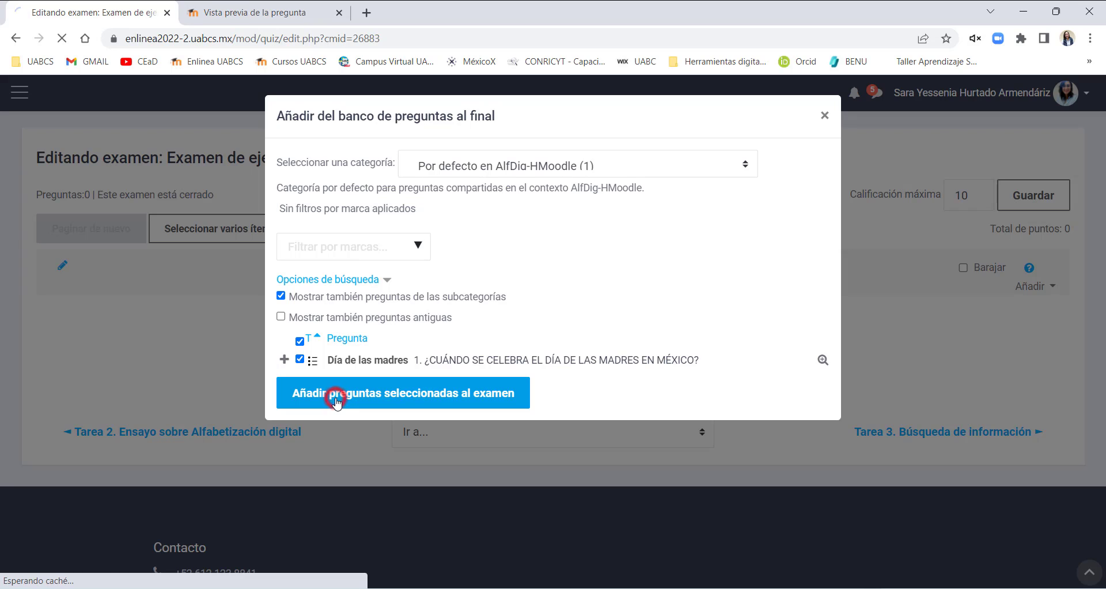
- From the exam's settings, open the question bank's page for importing questions from a file
scroll(340, 401, down, 1)
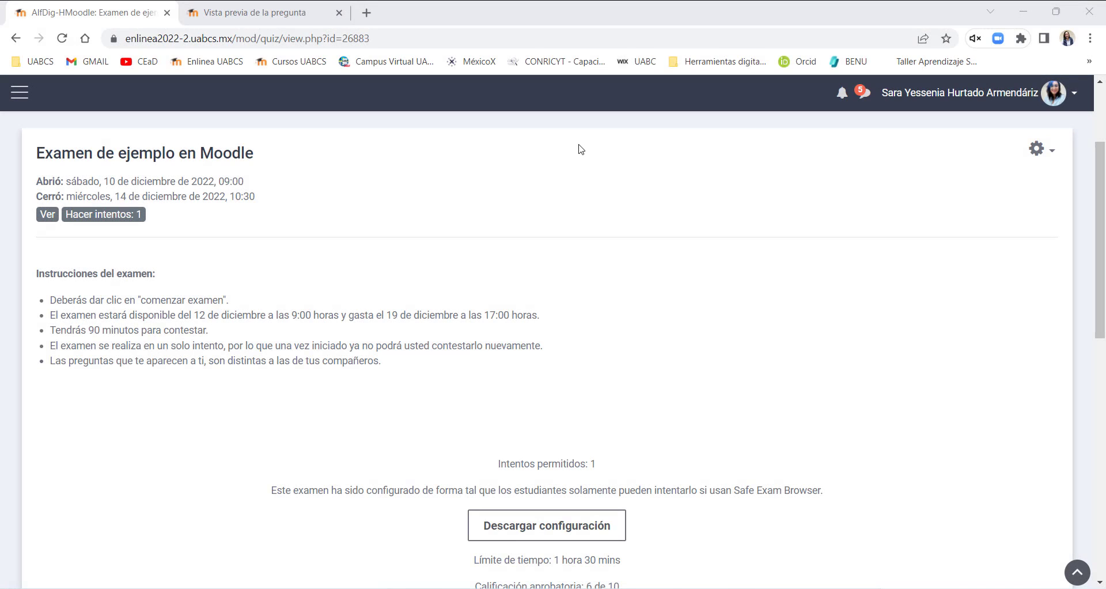
click(1037, 149)
scroll(960, 538, down, 2)
click(958, 548)
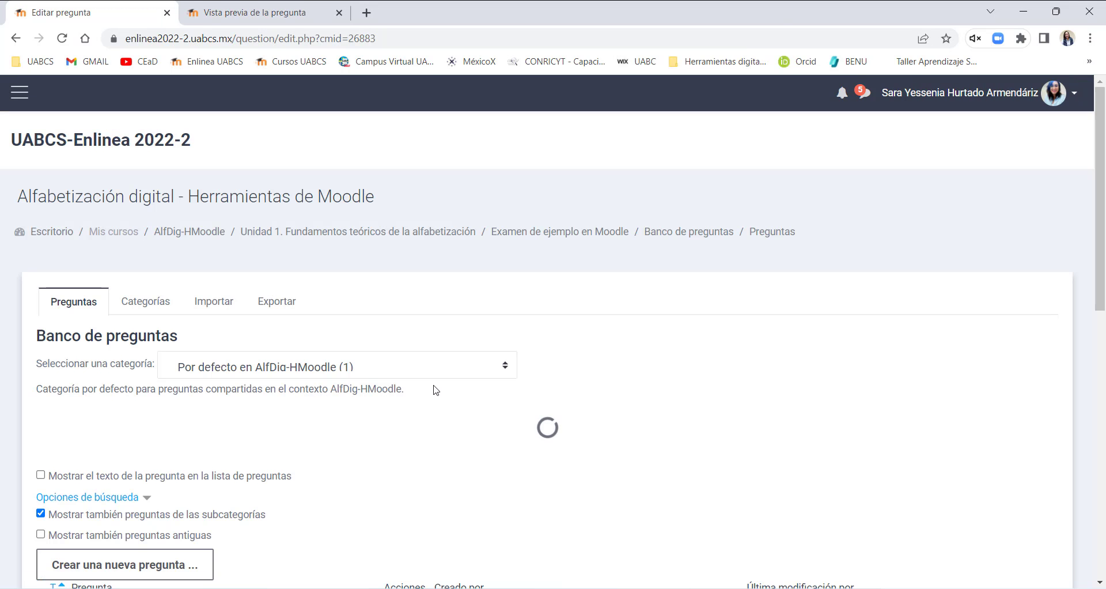
click(219, 309)
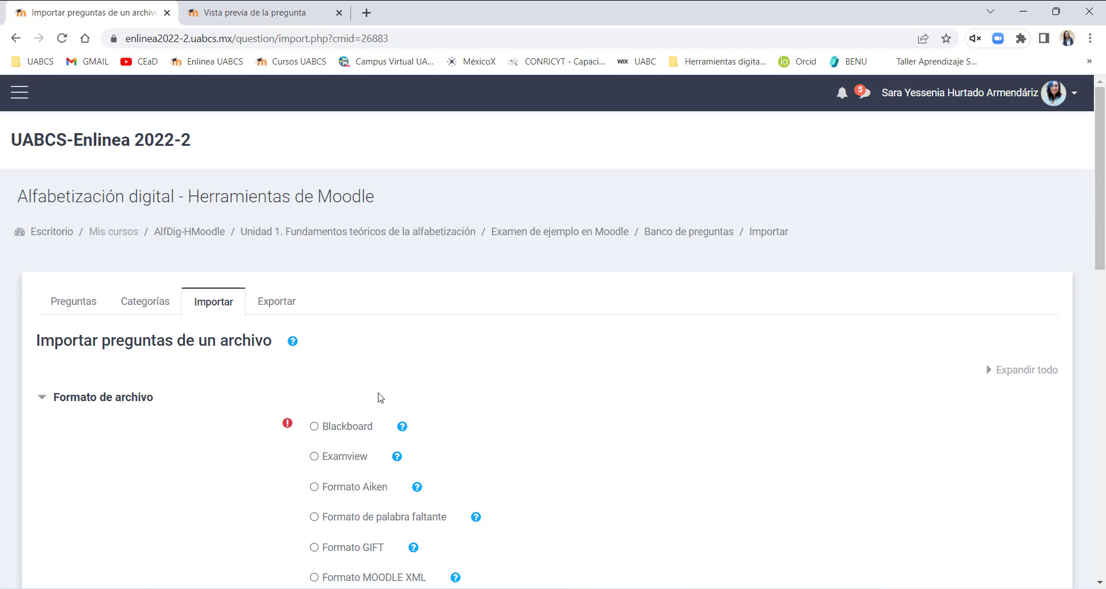
- Switch to the Word document "Manual de codificación de exame para Moodle" and go to its beginning
click(711, 588)
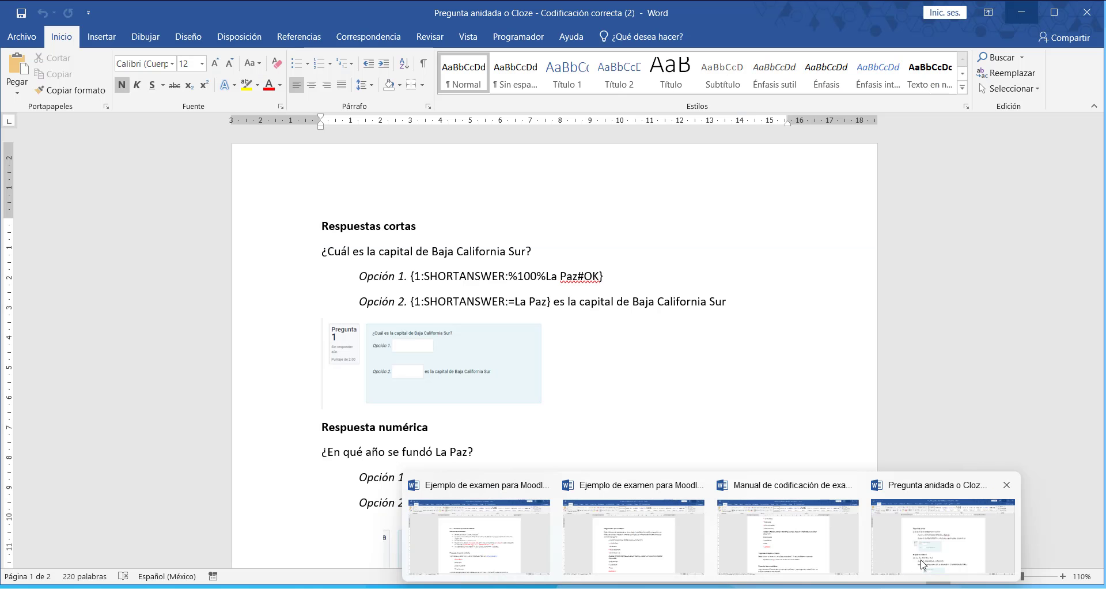
click(909, 570)
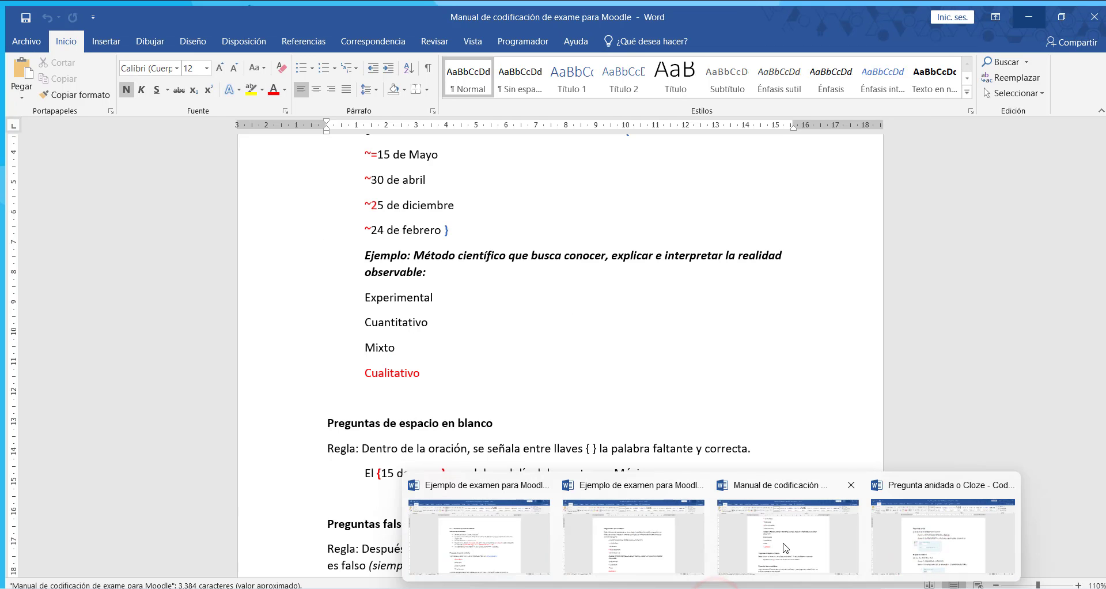
click(782, 543)
scroll(467, 347, up, 3)
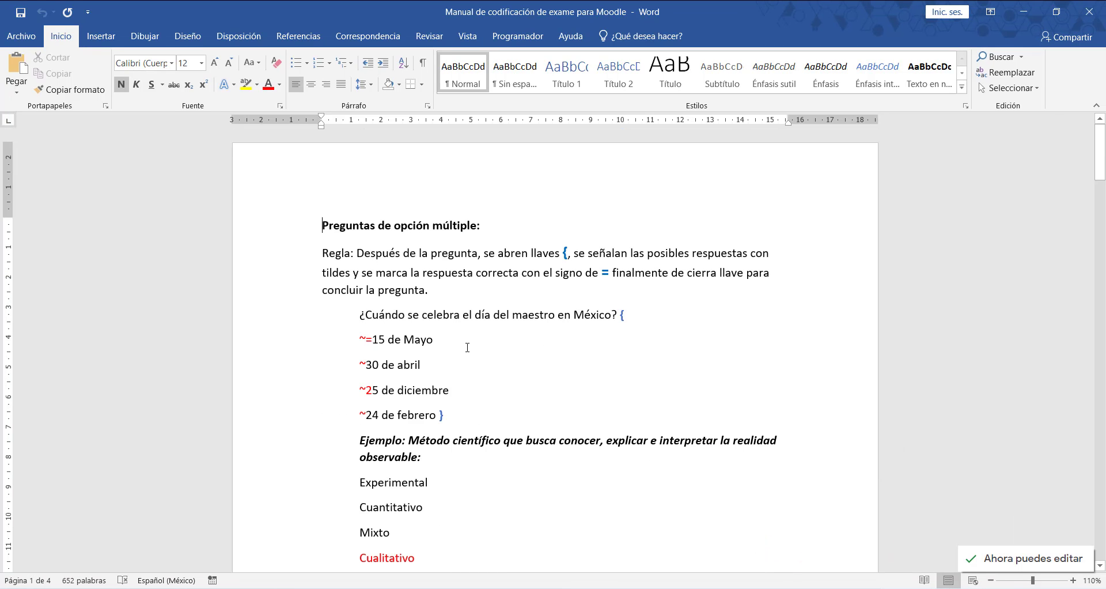
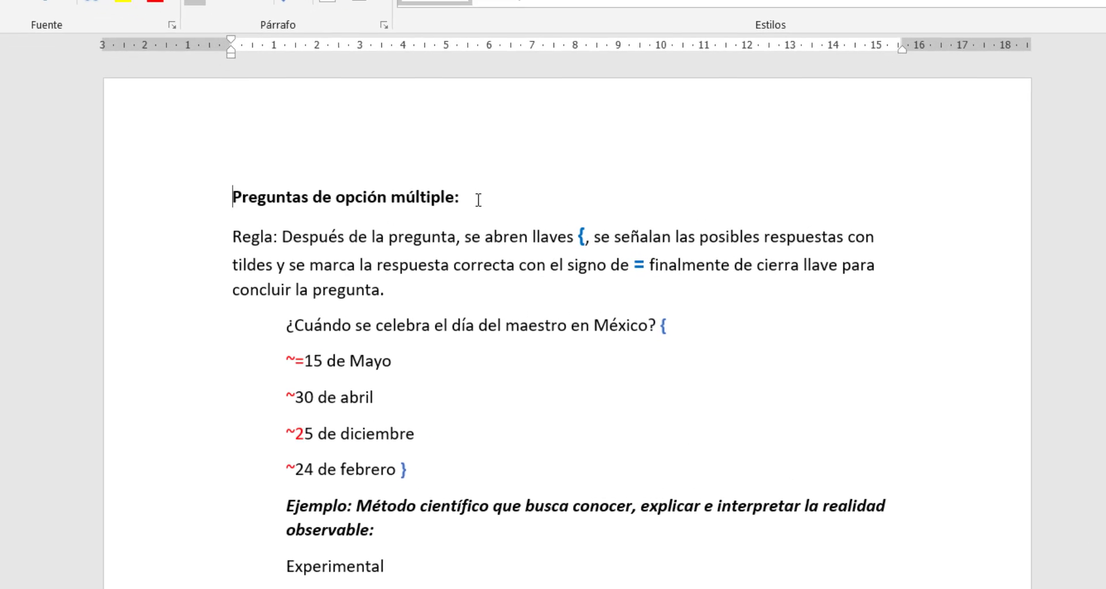
- Examine the braces and equals sign in the multiple-choice rule and the braces in its example question
double_click(583, 235)
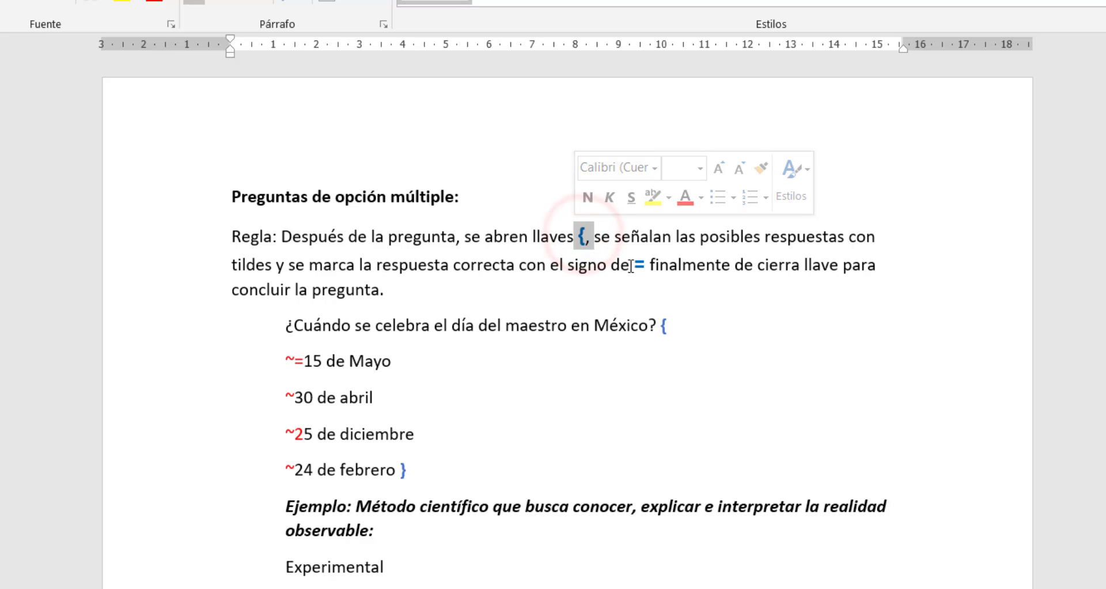
drag(646, 268, 631, 270)
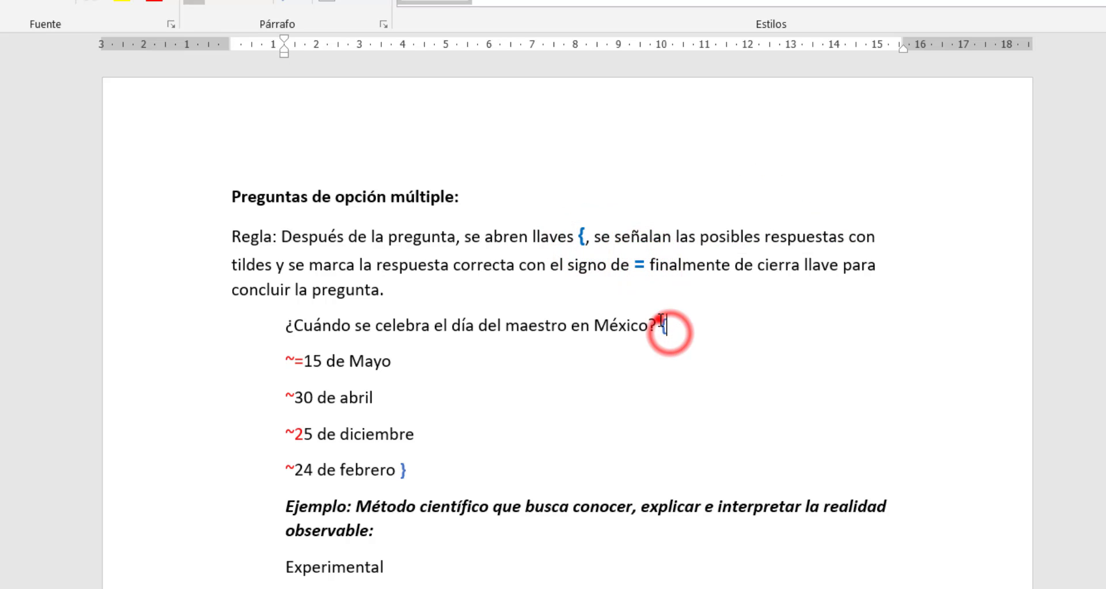
drag(660, 326, 676, 327)
double_click(436, 469)
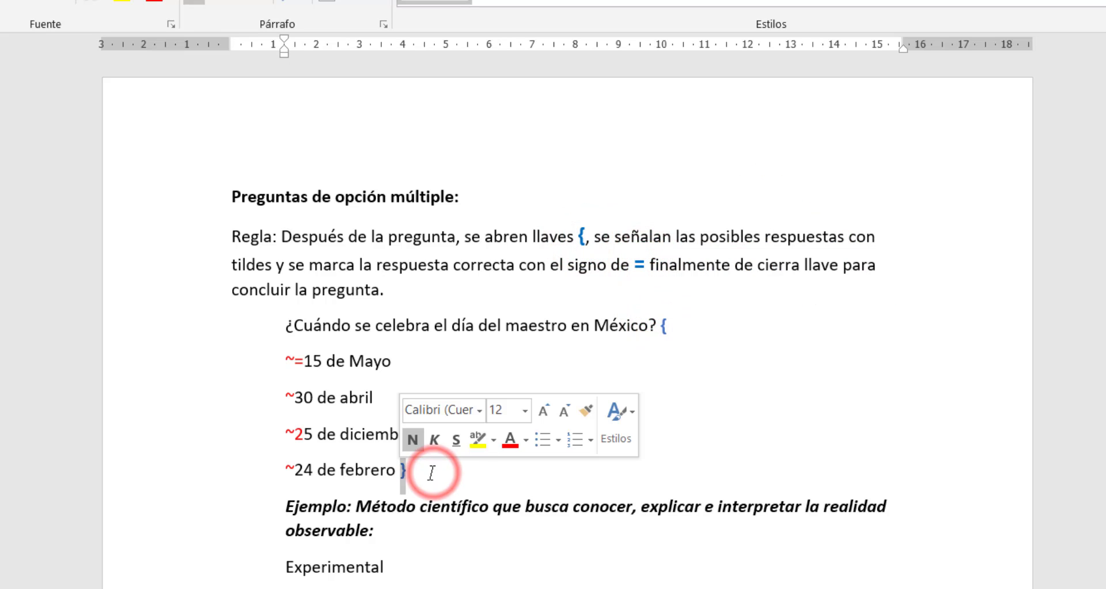
click(546, 344)
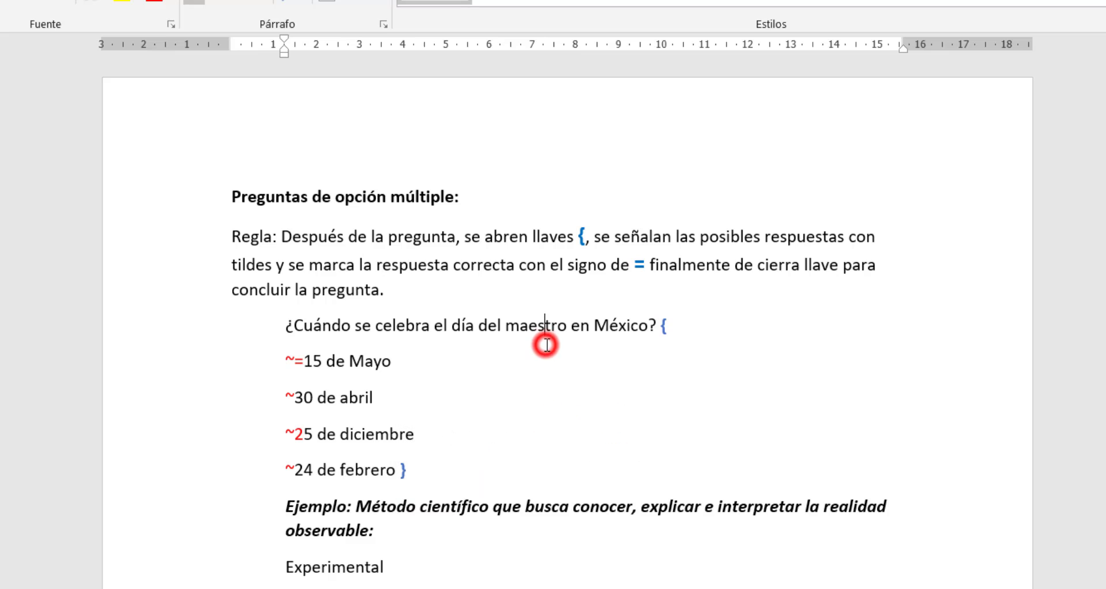
- Examine the tilde and equals marks on the example answers and the rules for fill-in-the-blank and true/false questions
double_click(294, 361)
drag(295, 390, 274, 391)
drag(303, 431, 287, 431)
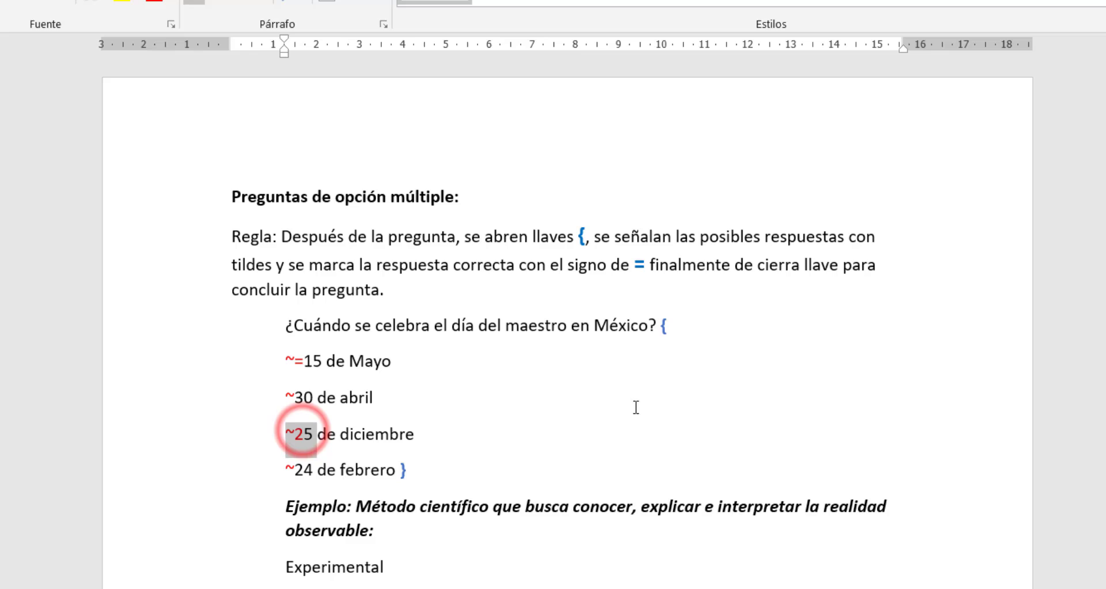
click(697, 341)
scroll(694, 341, down, 1)
scroll(694, 340, down, 15)
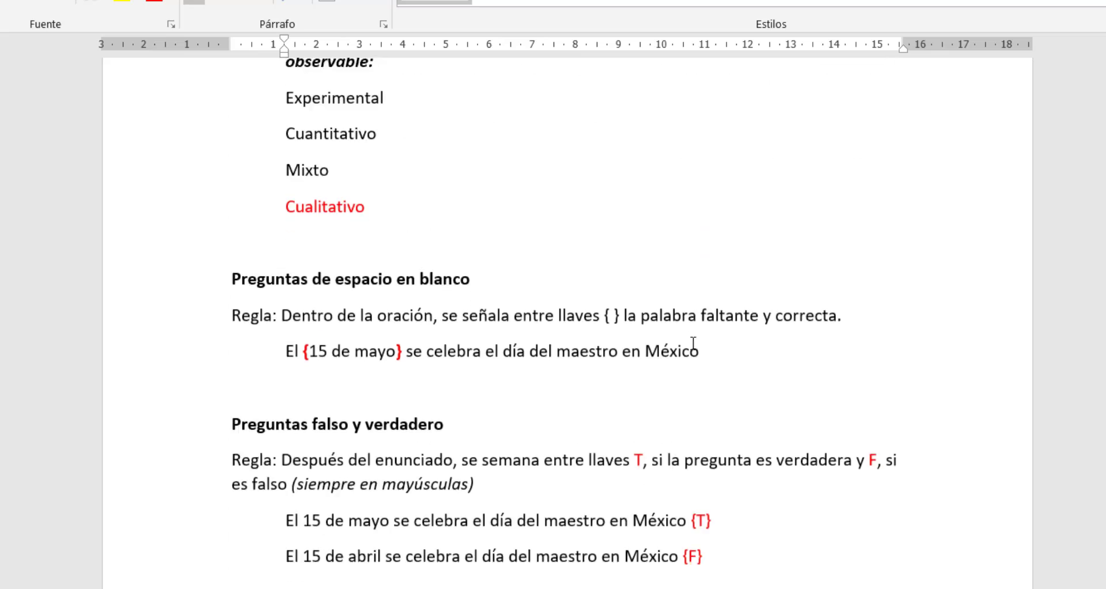
scroll(687, 345, up, 15)
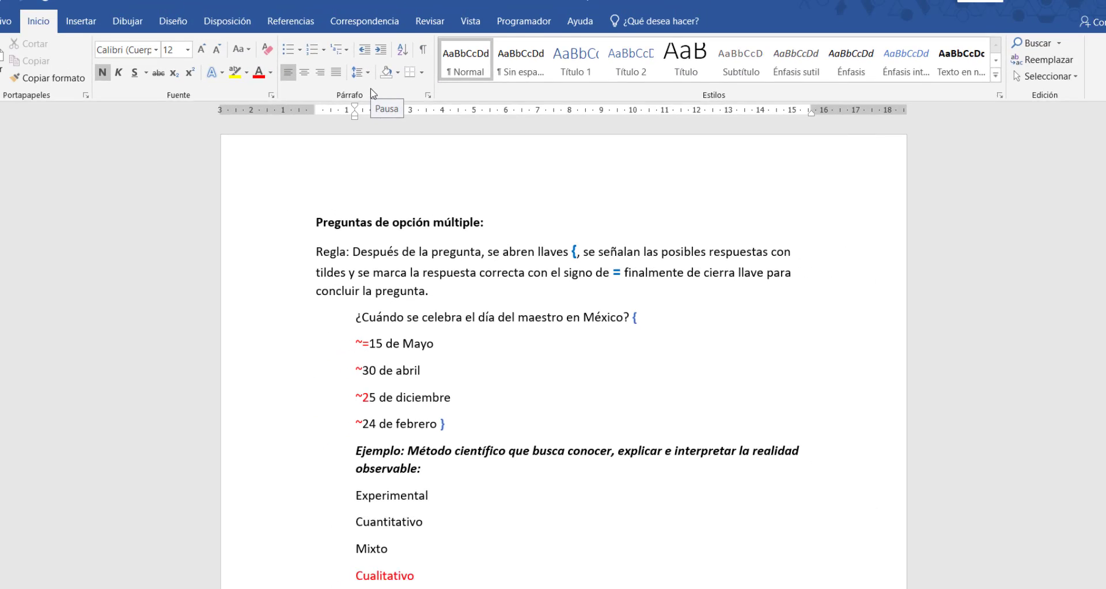
- Delete the headings and rules above the first coded questions through true/false, keeping the questions and blank lines between them
drag(232, 196, 426, 299)
key(Delete)
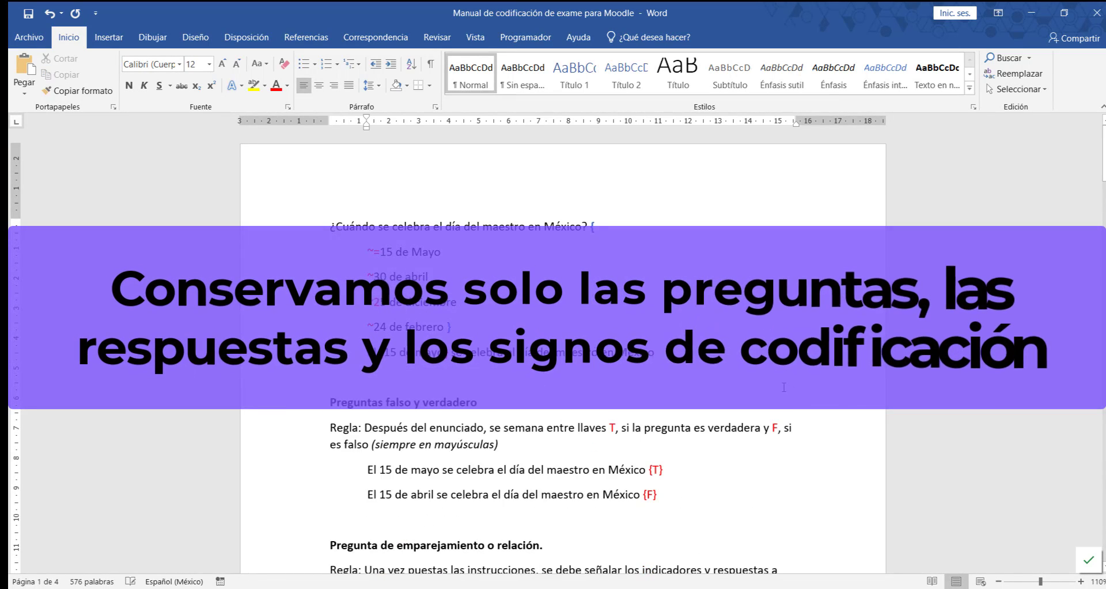
scroll(783, 387, down, 2)
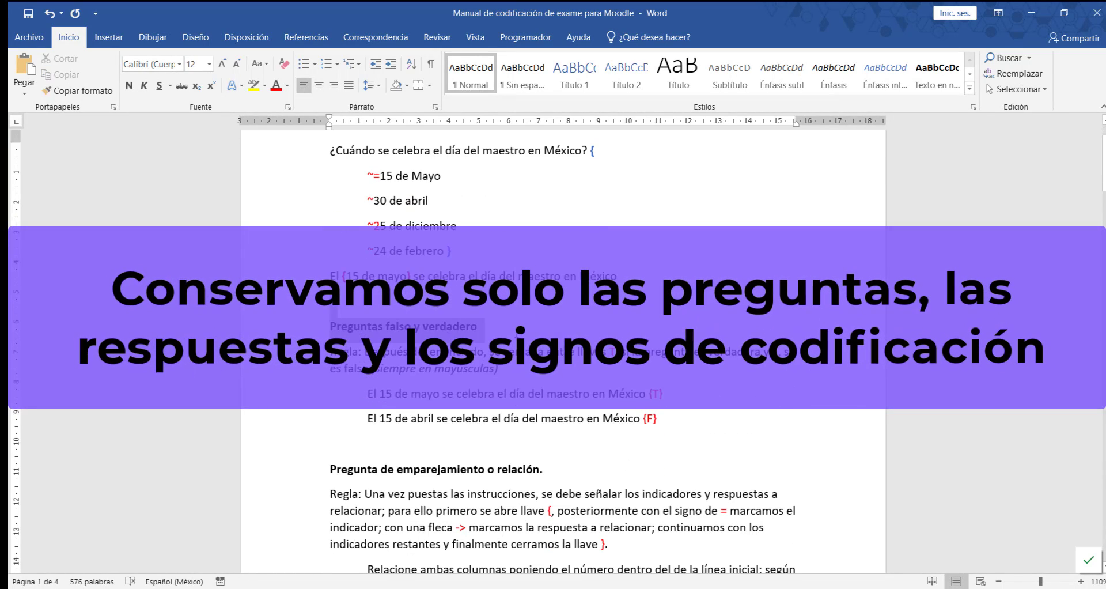
drag(330, 326, 499, 369)
key(Delete)
key(Return)
key(Return)
- Delete the matching heading and rule and the explanatory text before the open-answer question, keeping the coded questions separated by blank lines
scroll(548, 337, down, 2)
drag(328, 343, 611, 418)
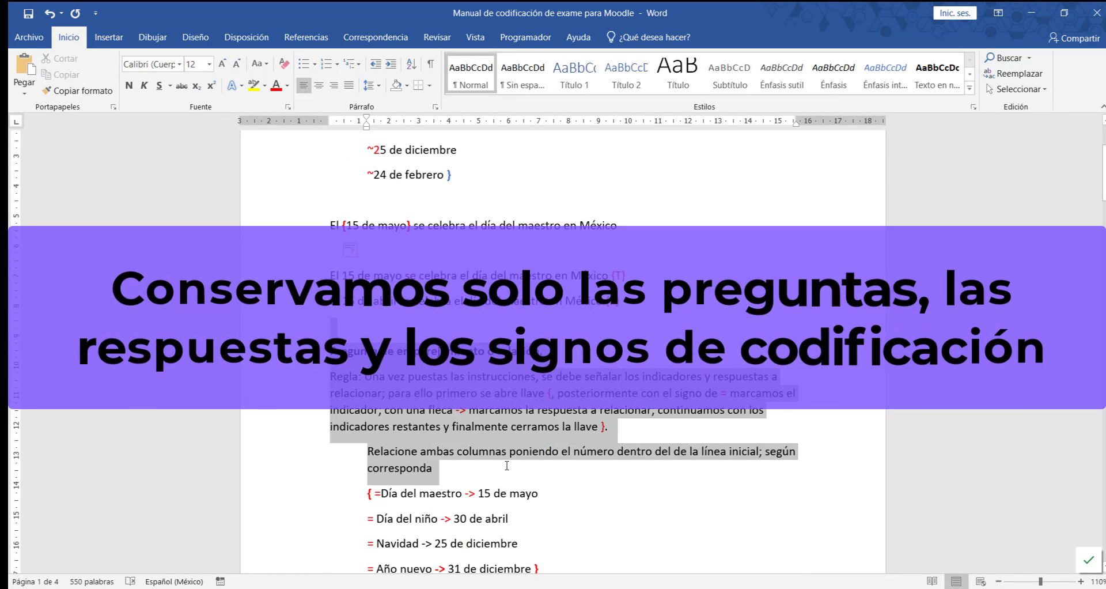
key(Delete)
scroll(457, 472, down, 1)
drag(330, 379, 723, 426)
key(Delete)
key(BackSpace)
key(Return)
scroll(724, 427, down, 1)
click(377, 454)
scroll(357, 186, up, 5)
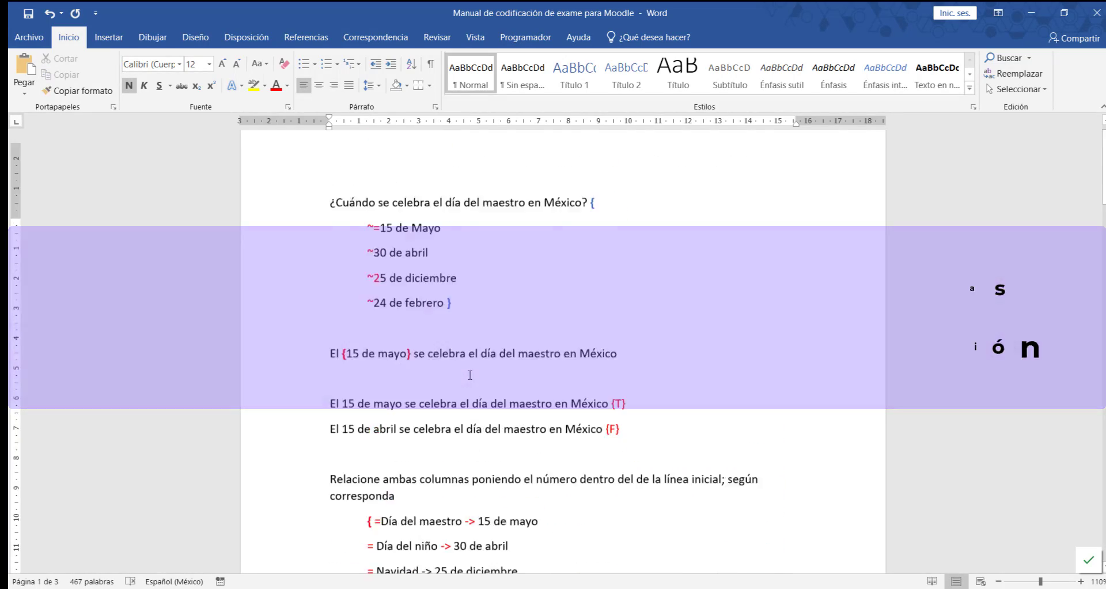
- Examine the blank lines that separate the multiple-choice, fill-in-the-blank and true/false questions
click(353, 351)
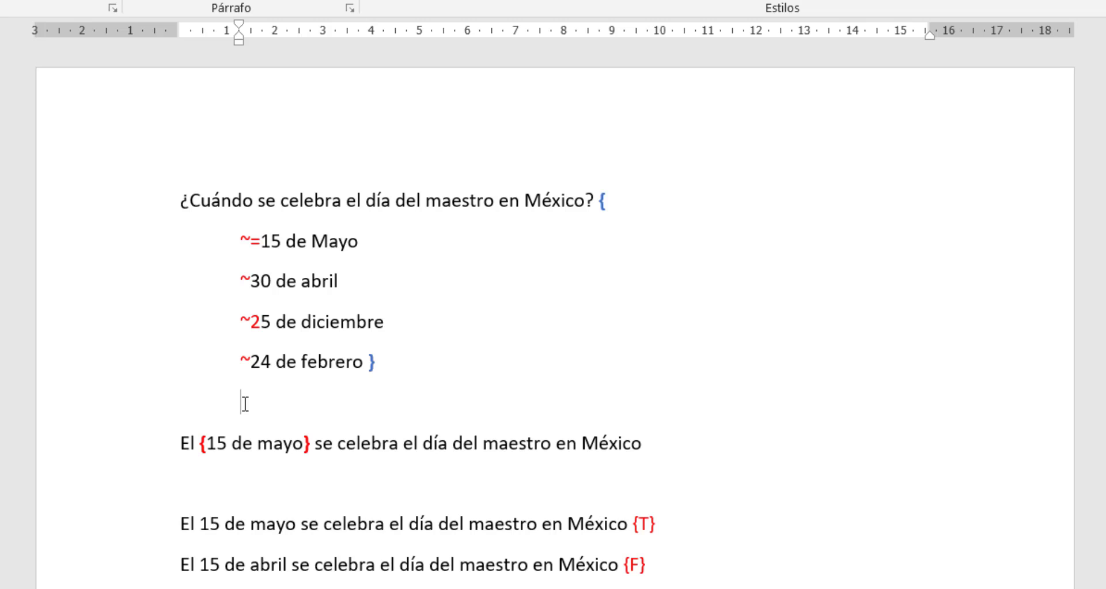
click(279, 403)
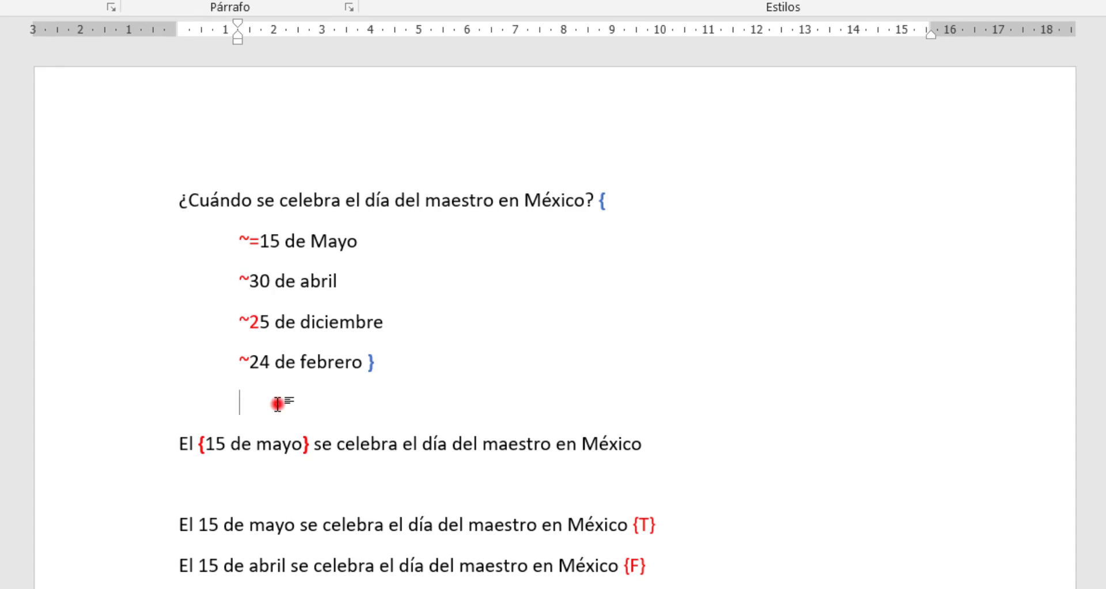
click(260, 402)
click(255, 491)
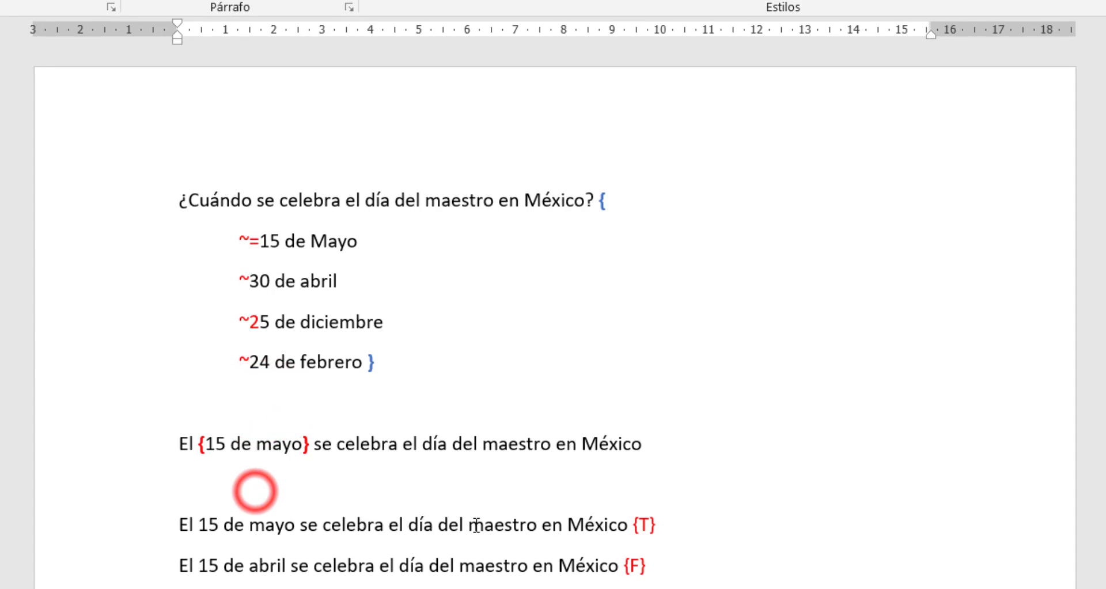
key(Down)
key(Down)
key(Down)
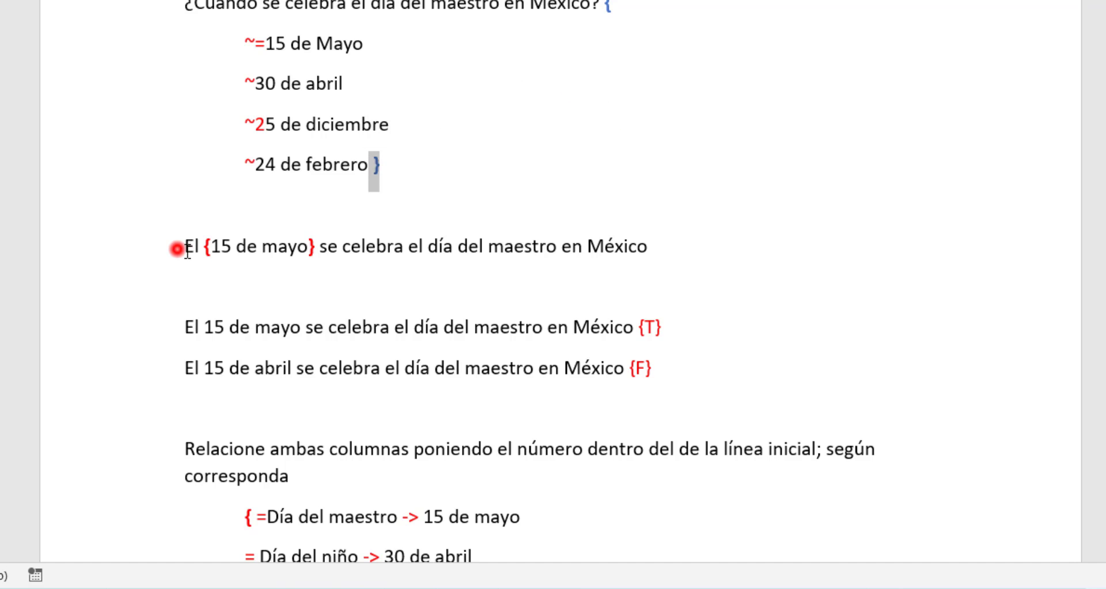
- Review the wording of each coded question, from the multiple-choice question down to the open-answer question about the día del docente
drag(187, 252, 235, 249)
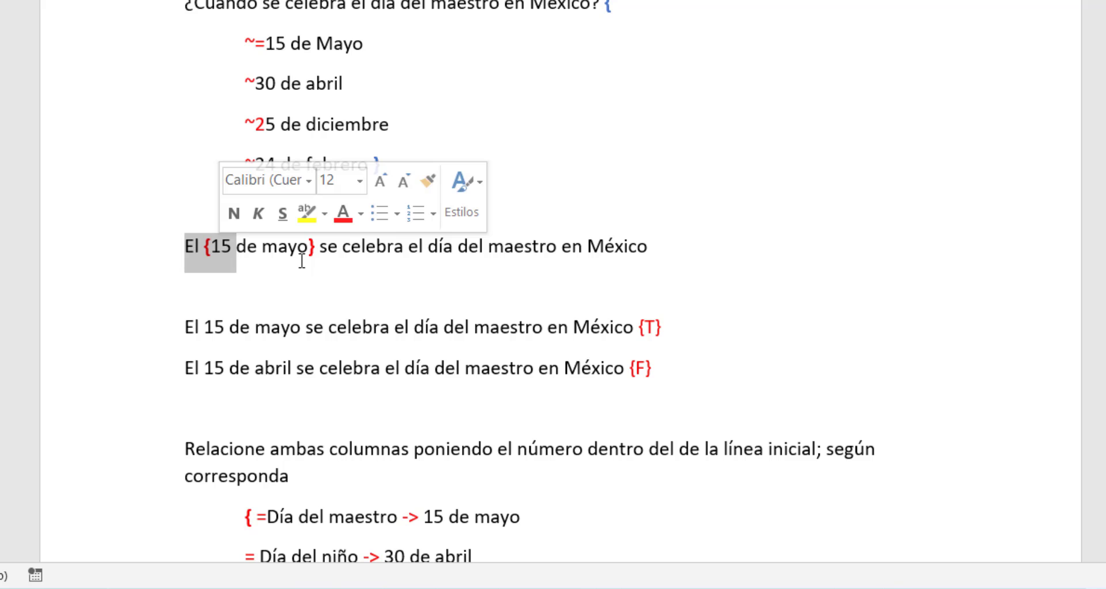
click(345, 42)
drag(307, 4, 596, 12)
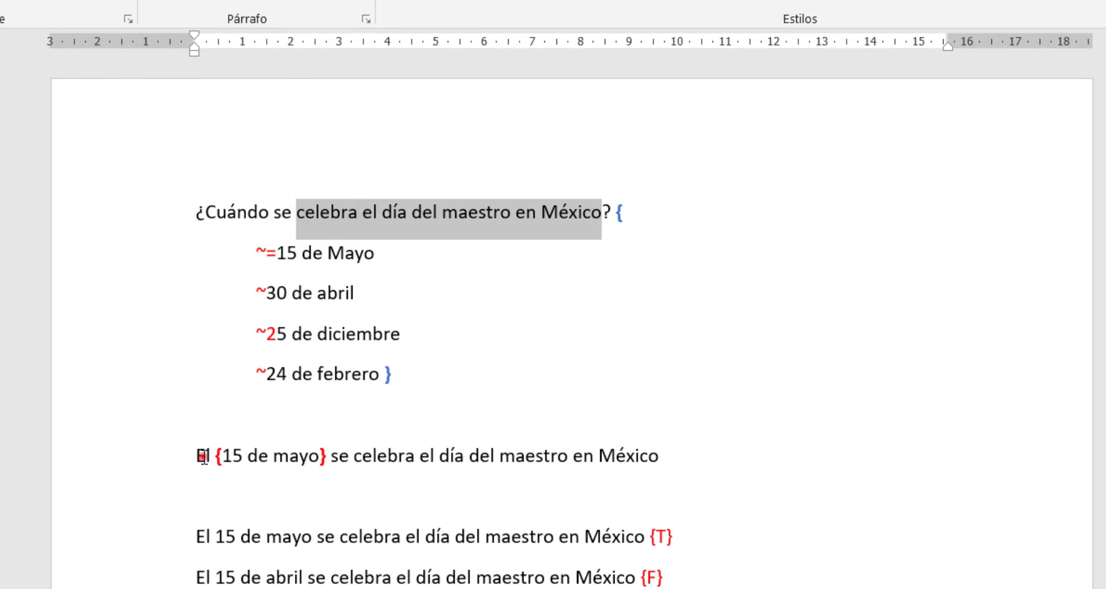
drag(203, 456, 468, 456)
drag(425, 536, 600, 585)
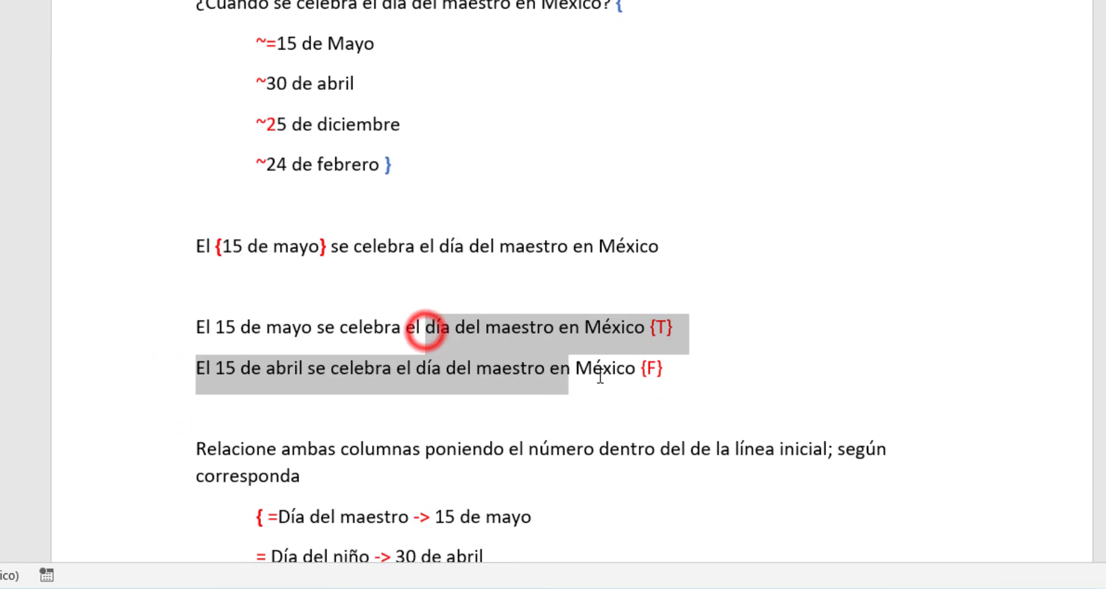
drag(600, 377, 603, 375)
scroll(593, 375, down, 3)
drag(250, 266, 539, 320)
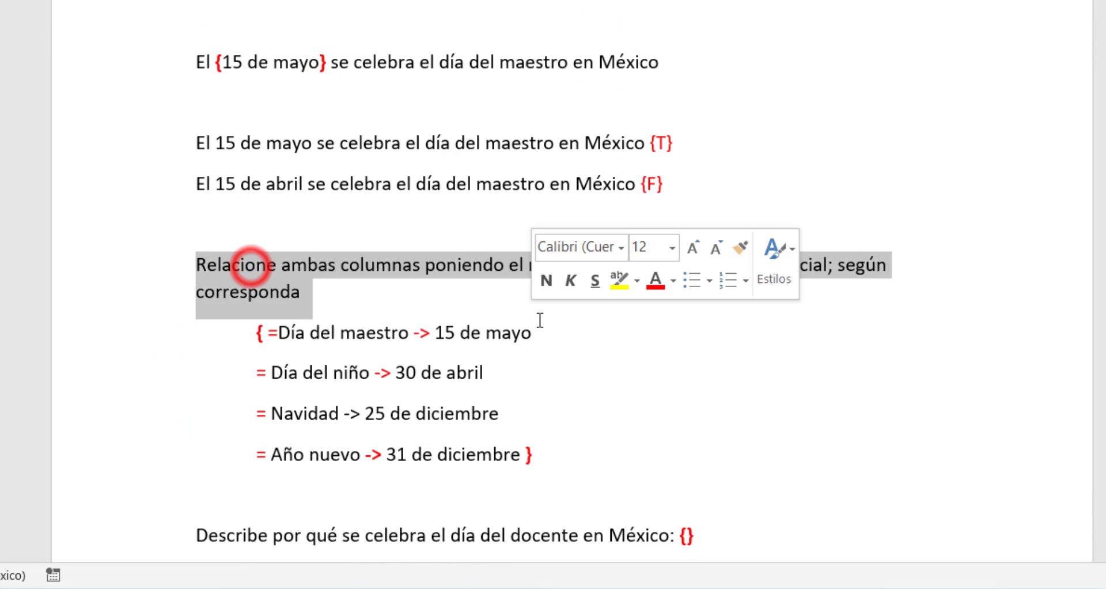
scroll(540, 321, down, 3)
drag(213, 291, 767, 306)
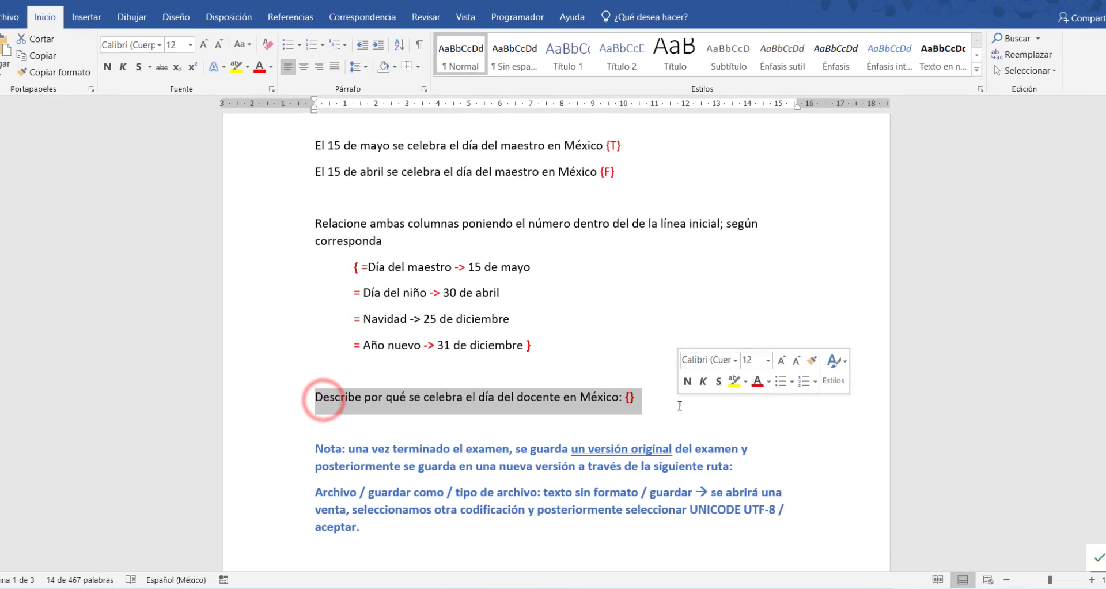
- Delete the blue note on saving the exam and everything after it, leaving the open-answer question as the last content
click(484, 421)
scroll(484, 421, down, 3)
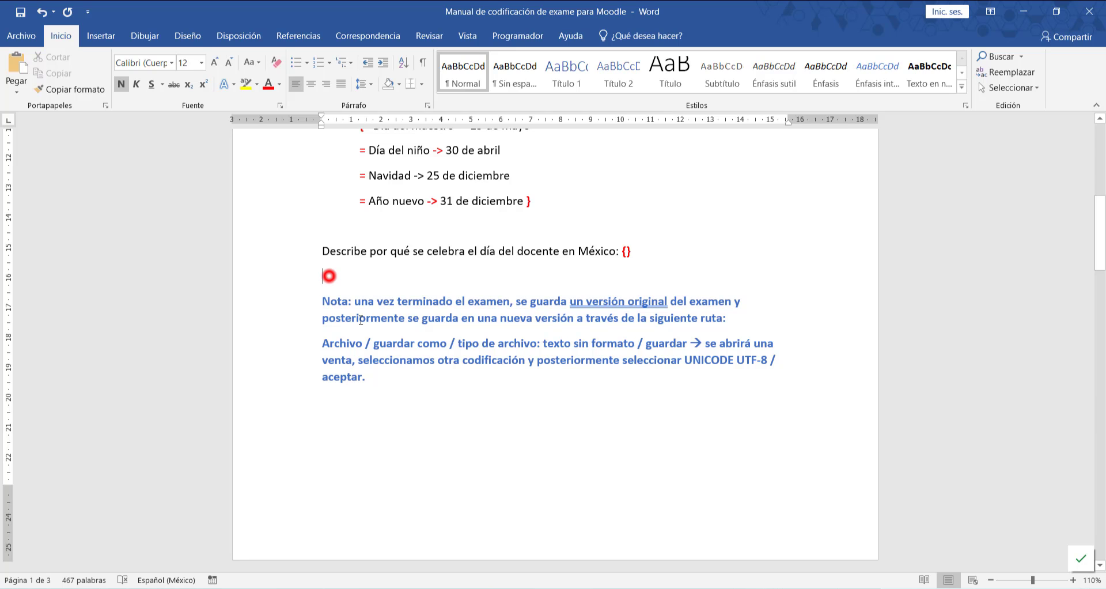
drag(329, 275, 430, 377)
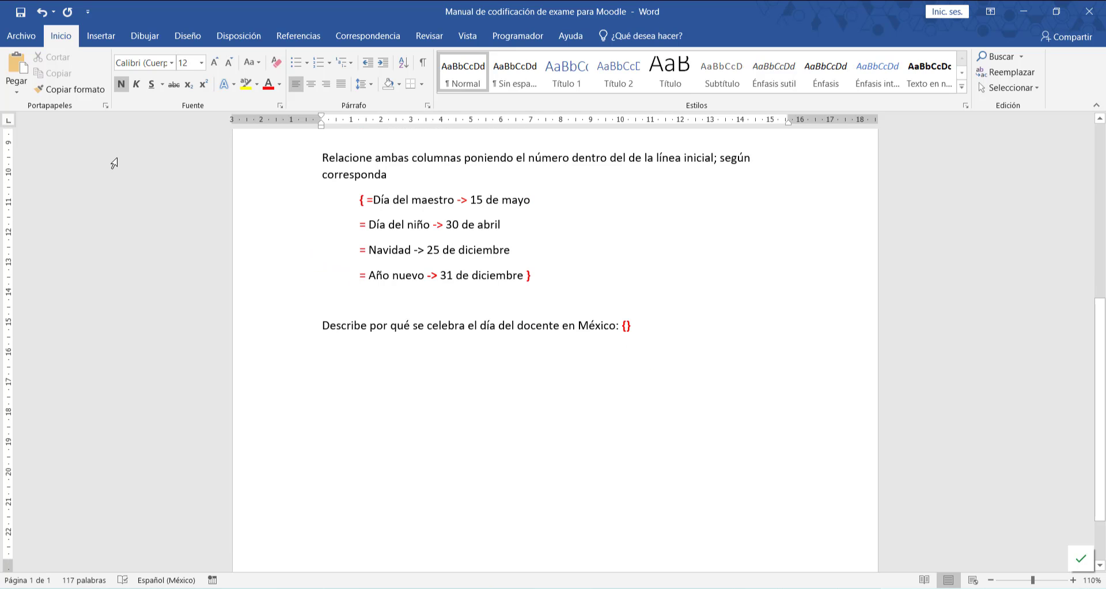
- Save the document as a plain text file (Texto sin formato) named "Examen codificado" in the Examenes folder
click(21, 36)
click(43, 162)
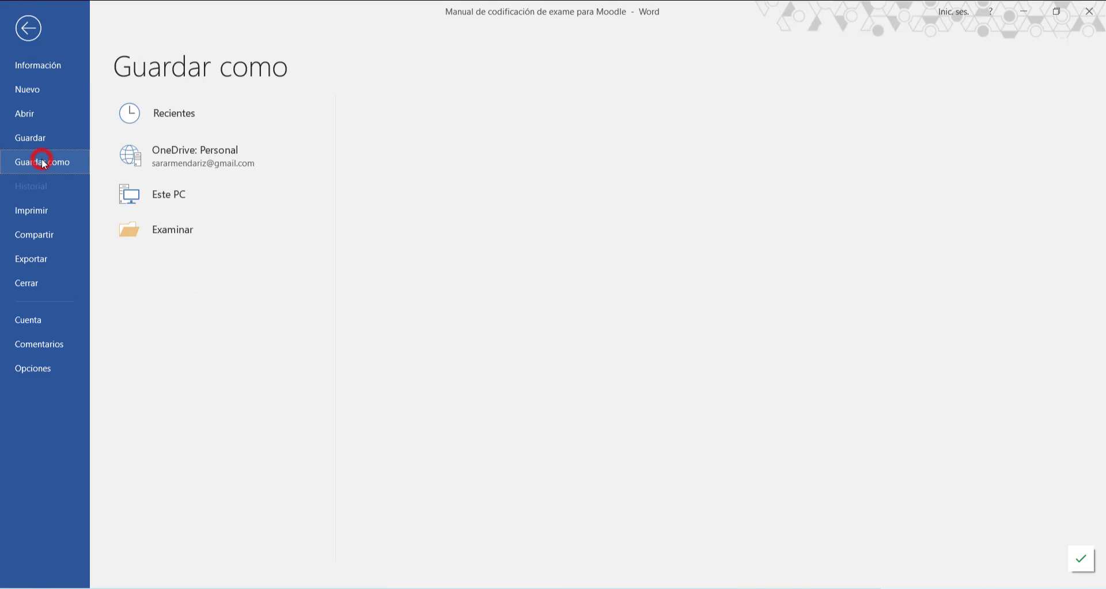
click(476, 130)
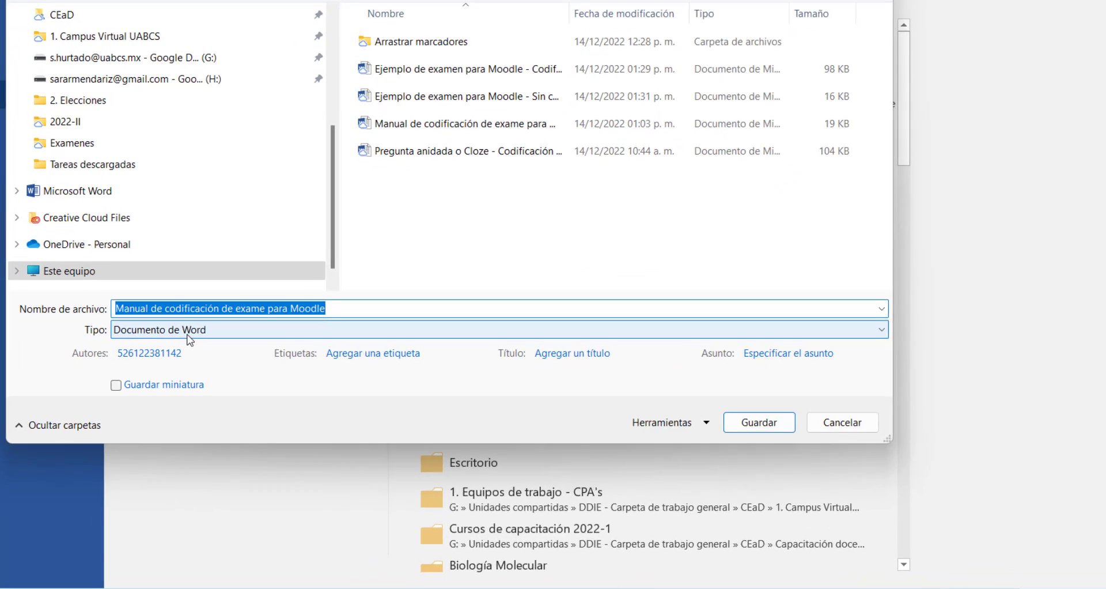
click(163, 370)
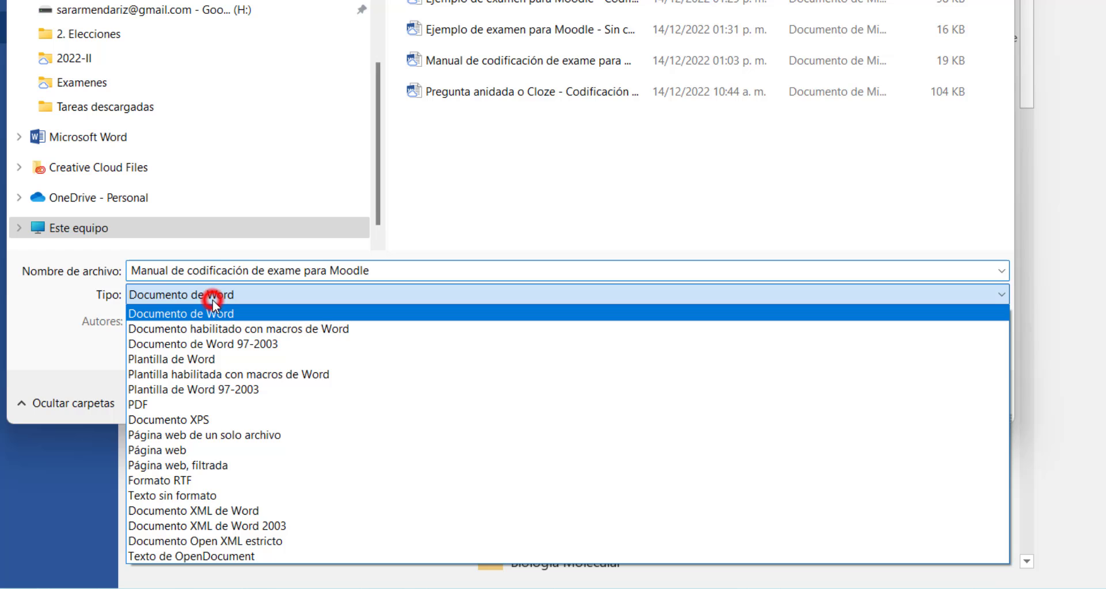
click(225, 493)
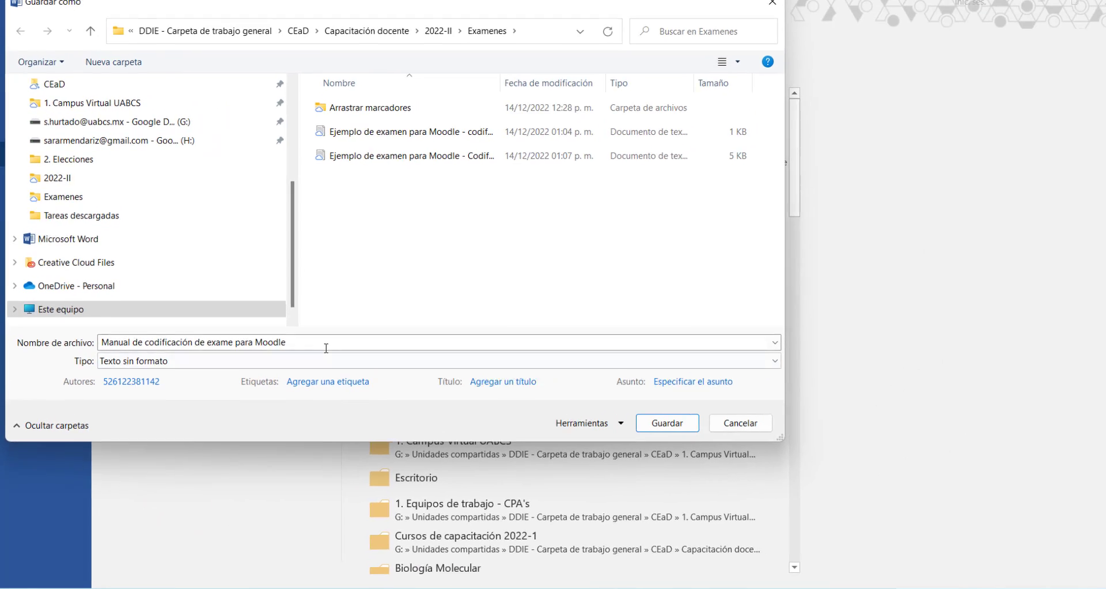
click(390, 287)
key(ctrl+a)
text(Examen de)
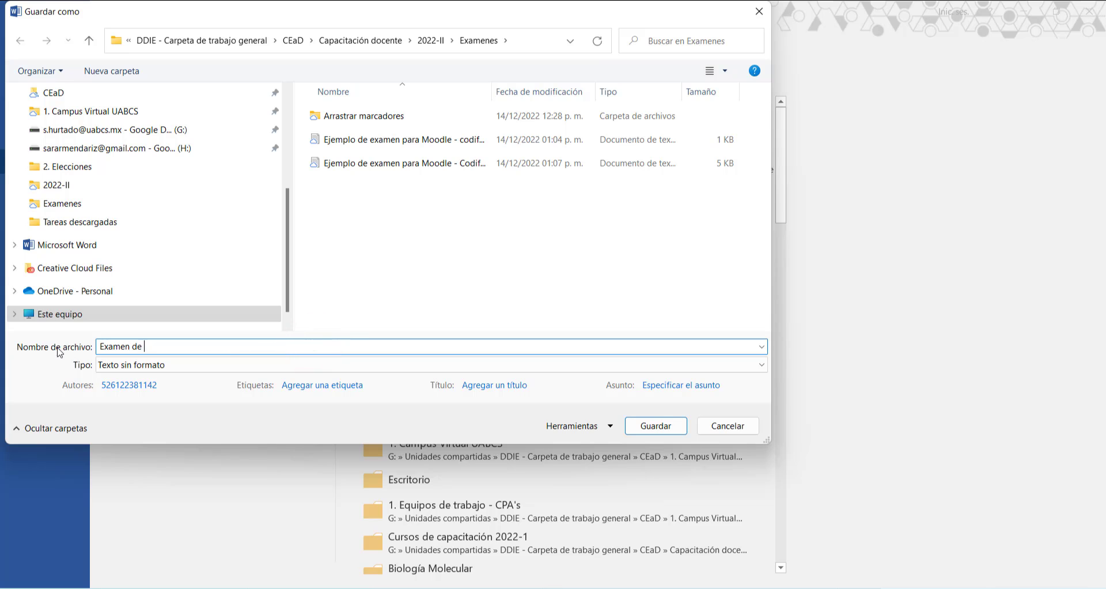
click(657, 426)
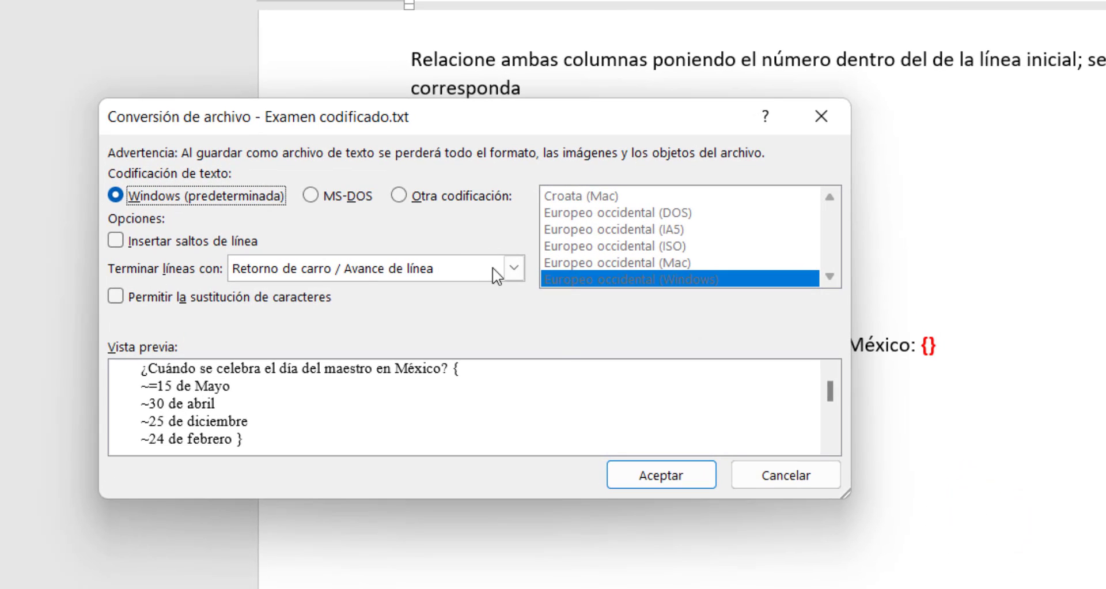
- Choose another text encoding, Unicode (UTF-8), for the file conversion and accept it
click(402, 196)
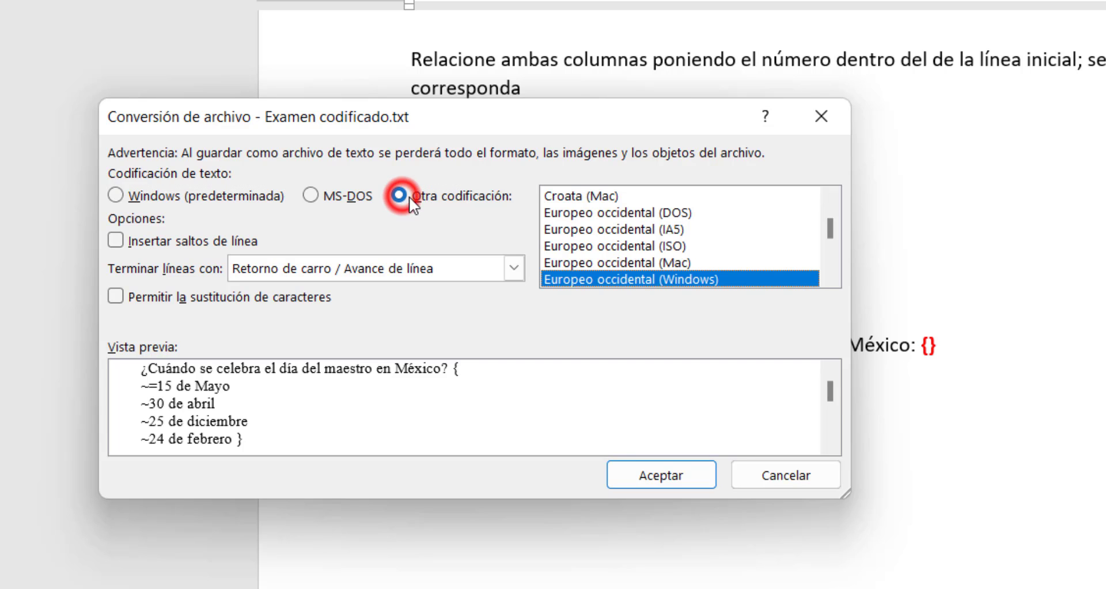
click(626, 245)
key(u)
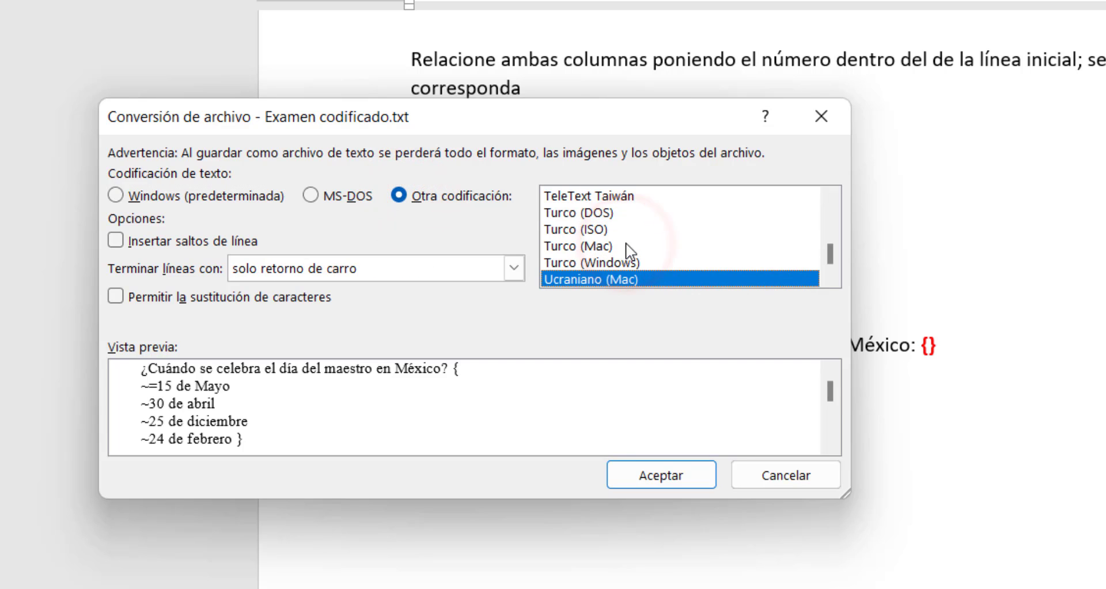
key(Down)
key(Down)
key(Down)
key(Down)
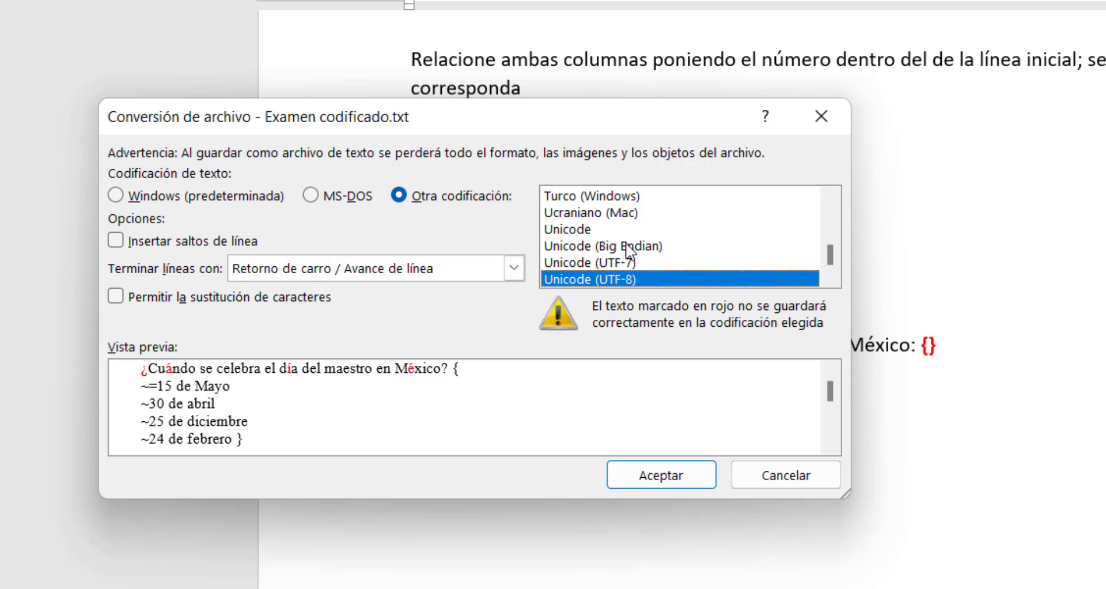
click(641, 279)
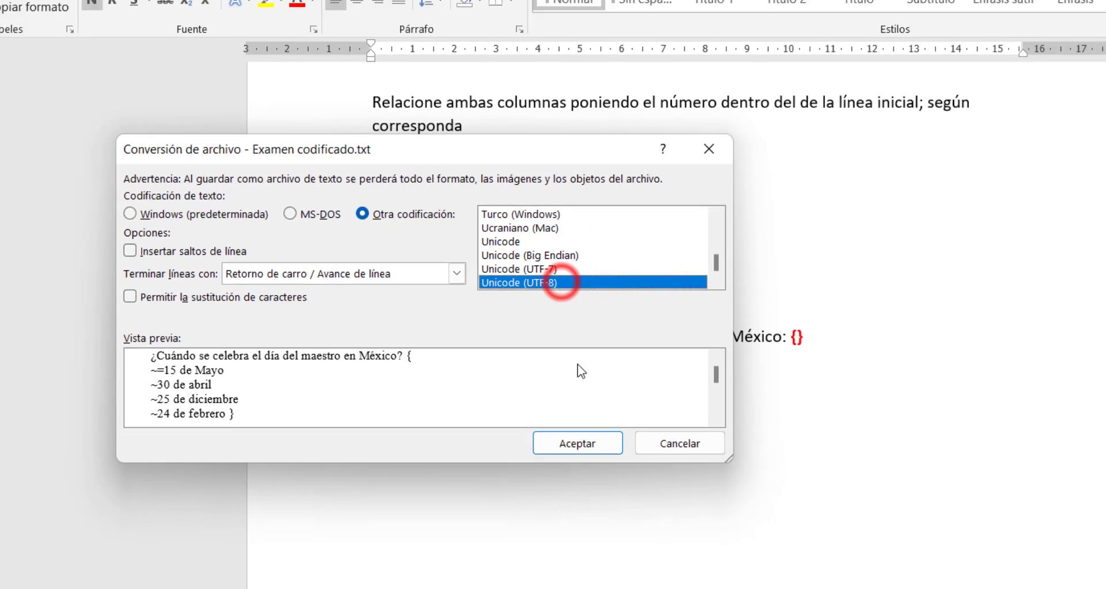
click(673, 476)
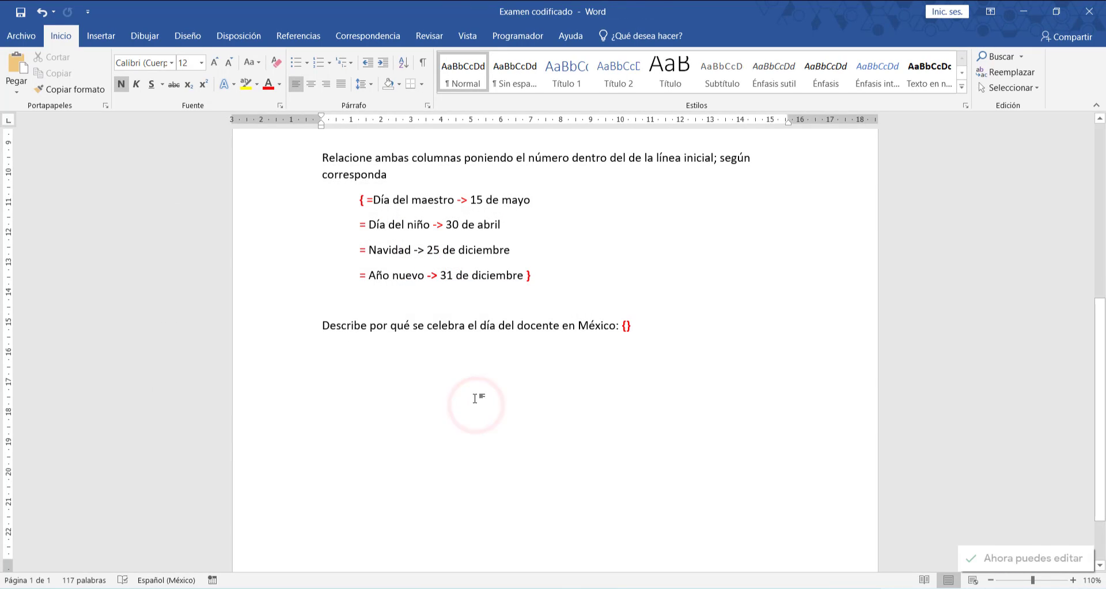
- Switch to the Examenes folder in File Explorer, open the "Examen codificado" text file to check its contents, and minimize it
mouse_move(584, 588)
click(585, 532)
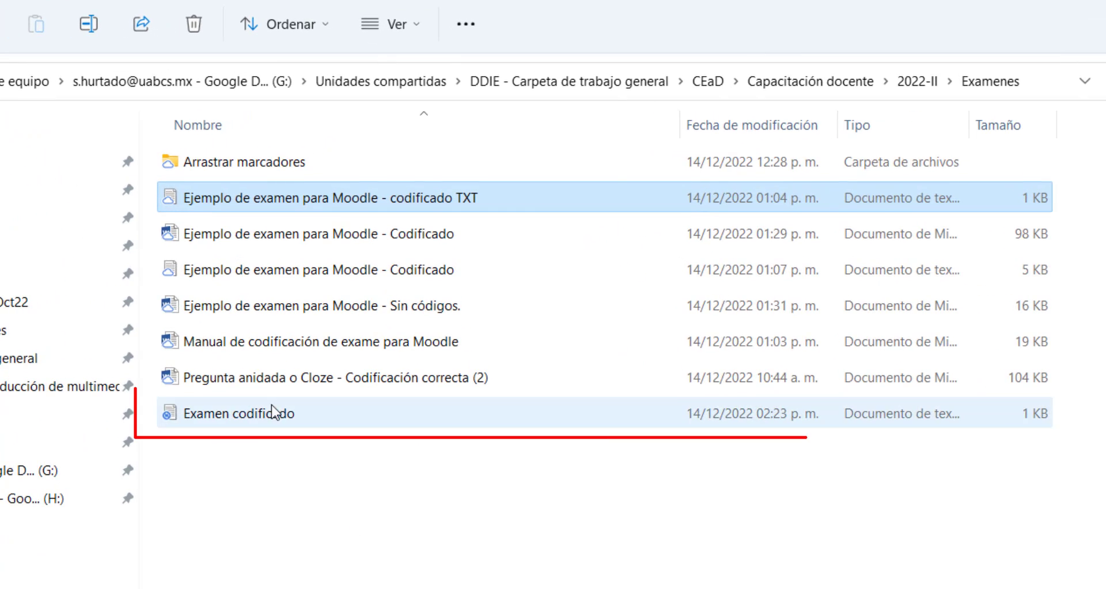
double_click(273, 412)
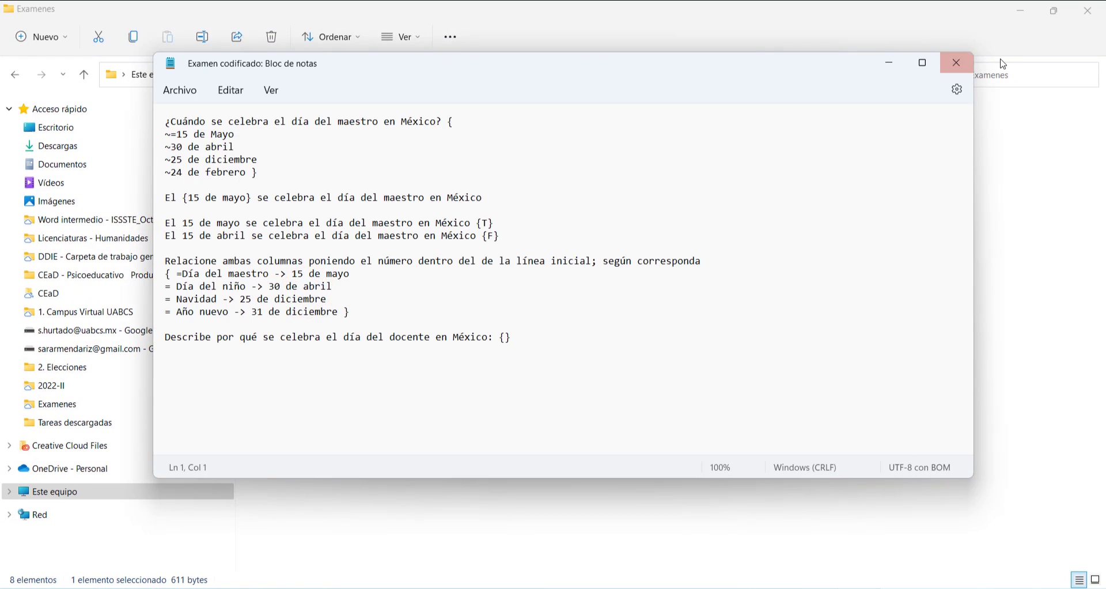
click(888, 63)
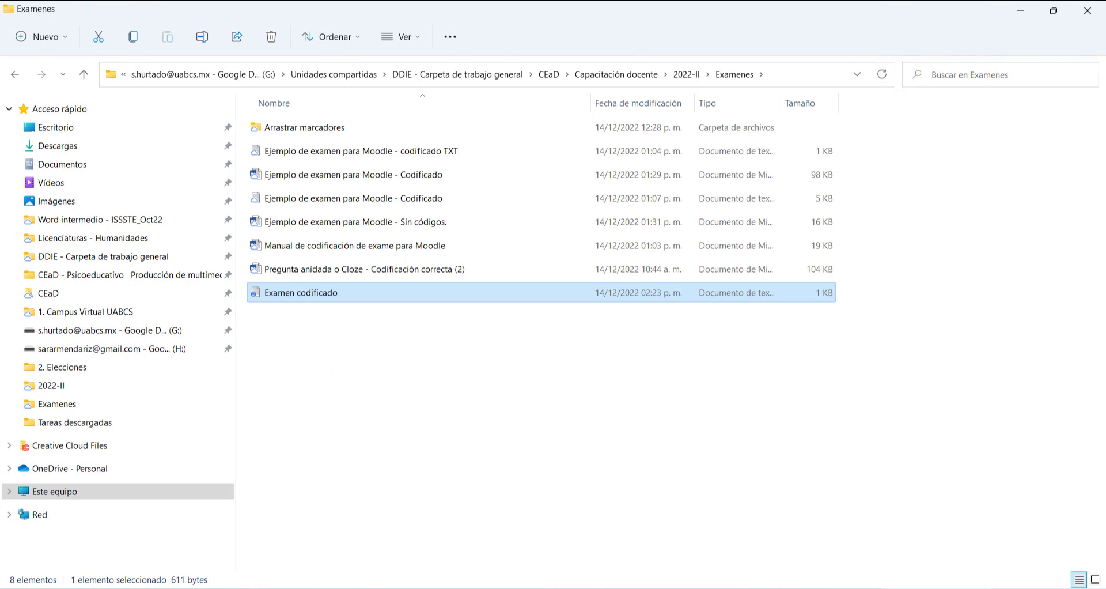
- Switch to Moodle's question import page in the browser and choose the GIFT file format
click(550, 588)
scroll(408, 425, down, 2)
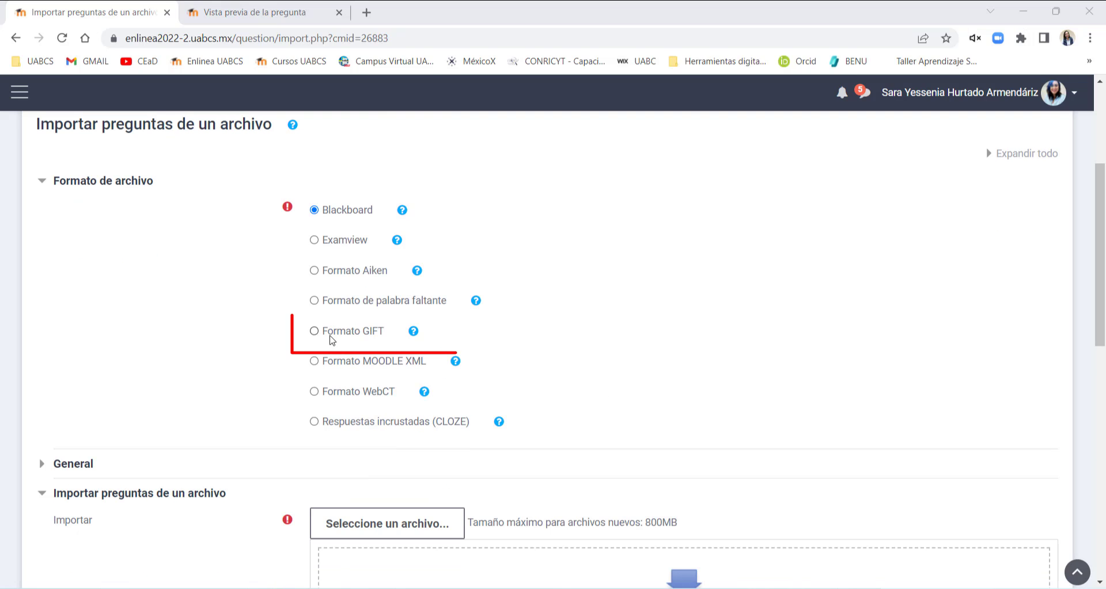
click(315, 332)
scroll(454, 360, down, 4)
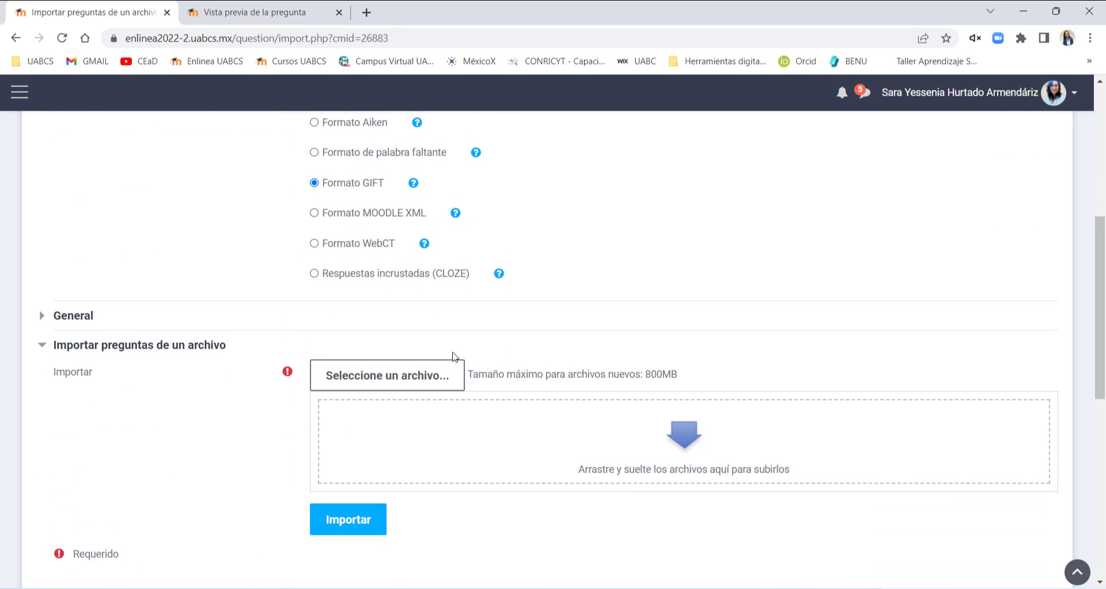
- Set the import category to "Historia de México" in the general import options
click(74, 247)
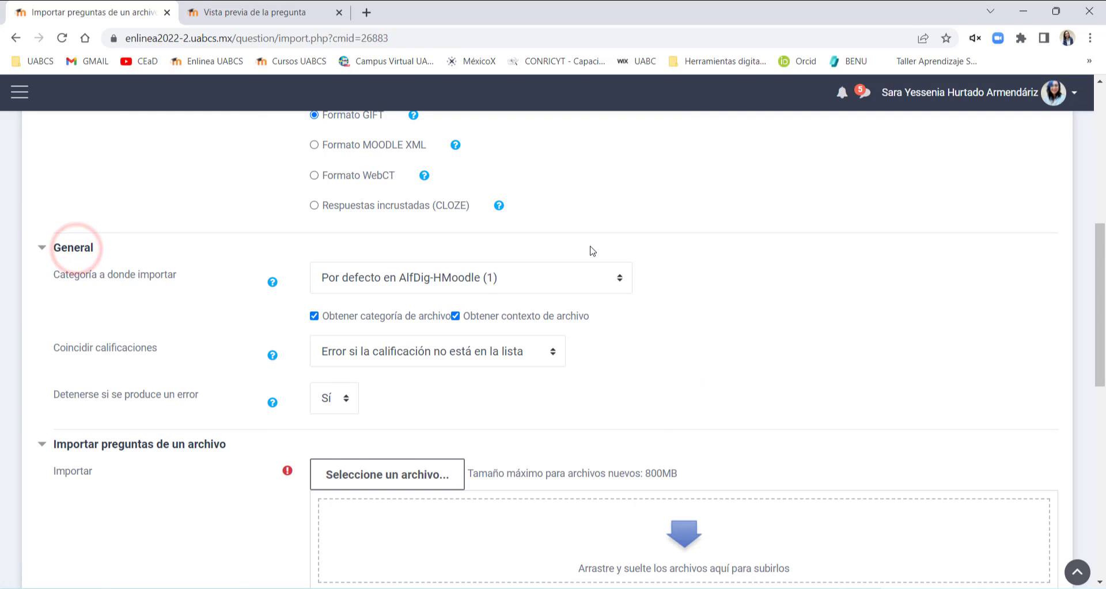
click(542, 284)
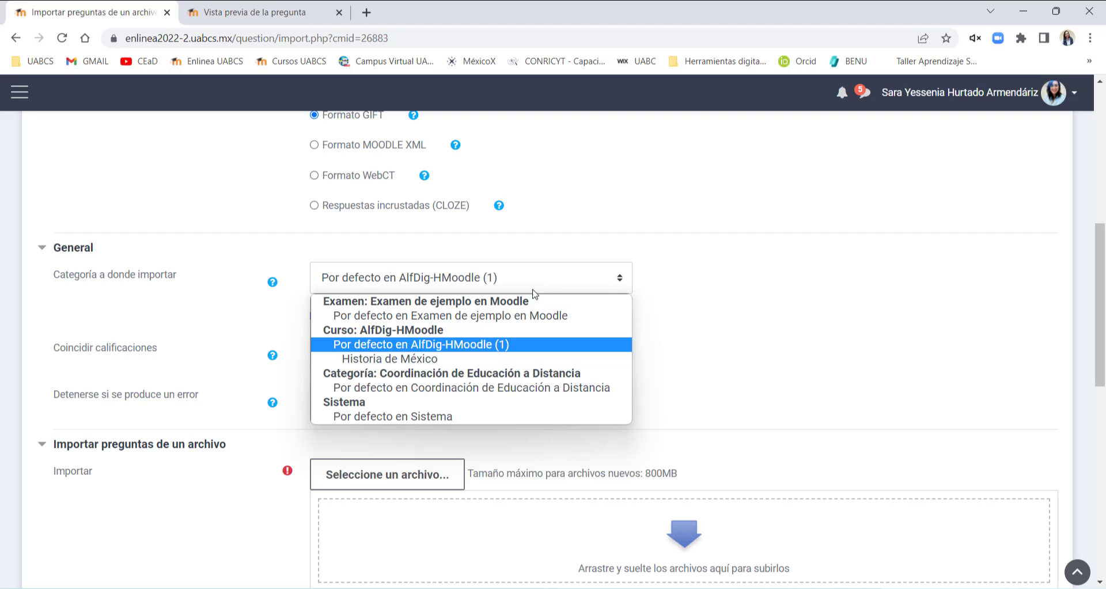
click(397, 358)
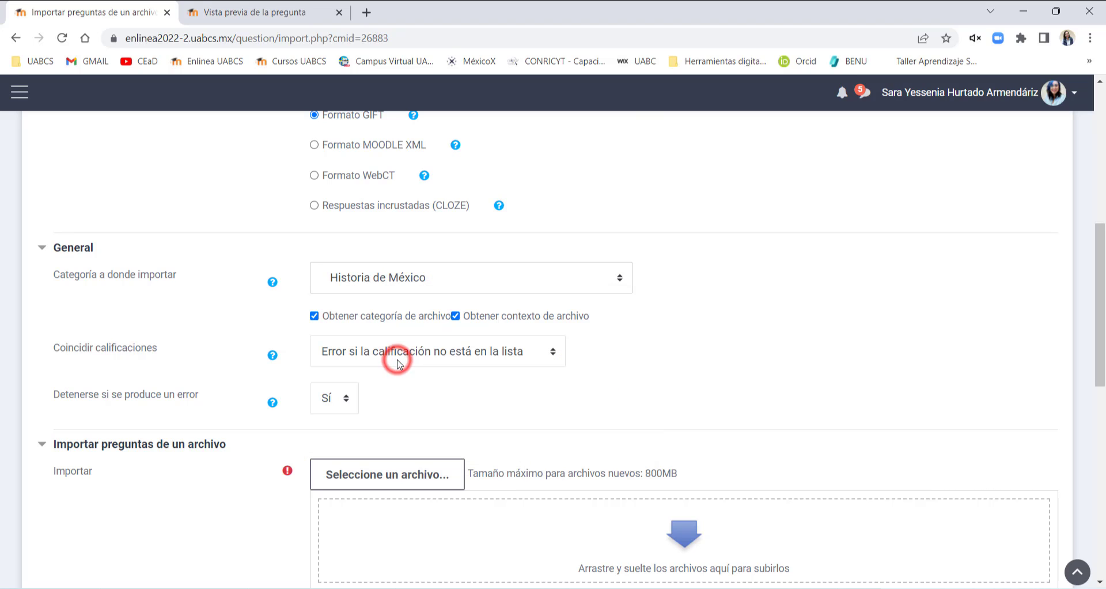
scroll(386, 365, down, 4)
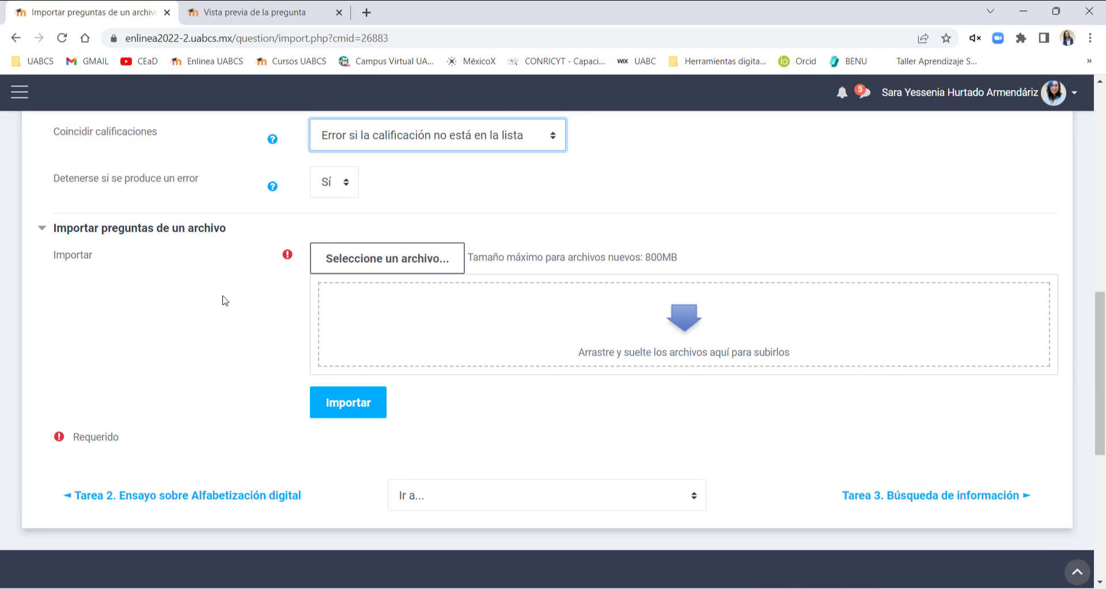
- Upload the "Examen codificado" text file from the Examenes folder and import its questions
click(367, 264)
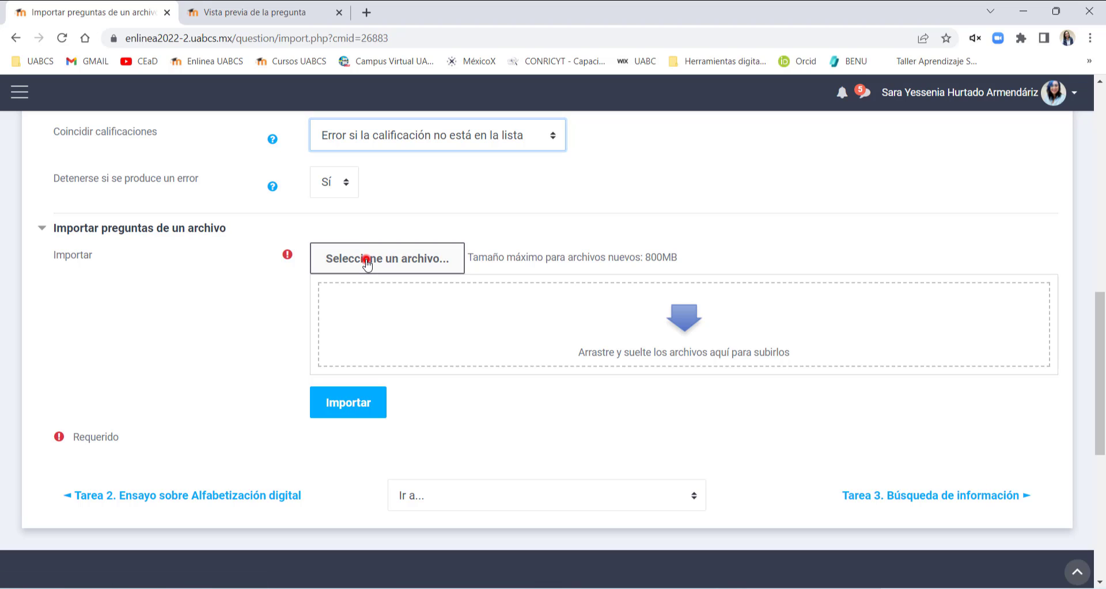
click(488, 294)
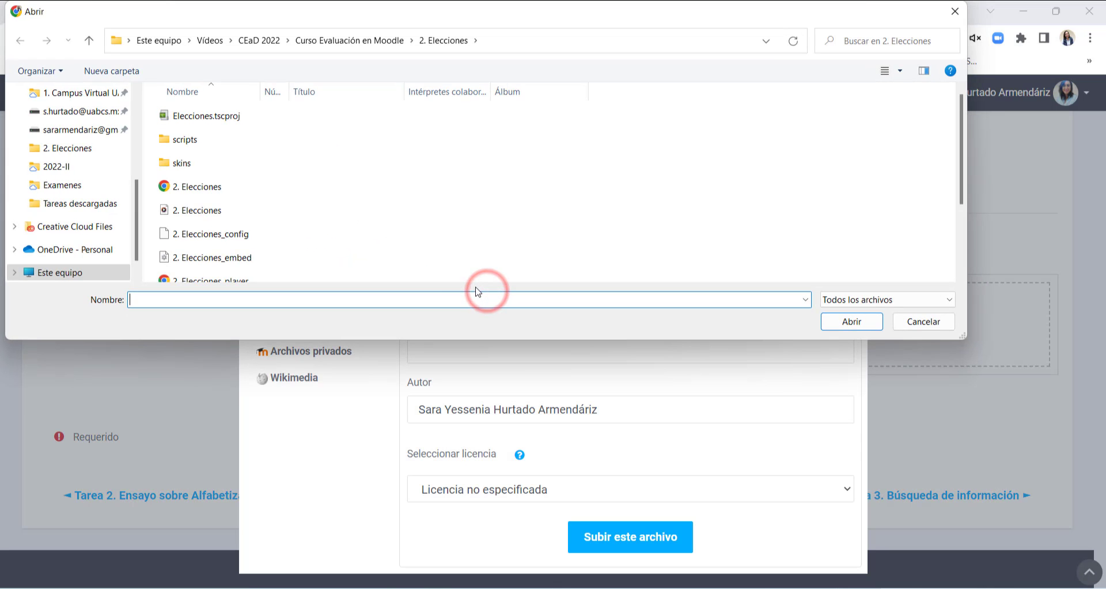
scroll(78, 171, up, 3)
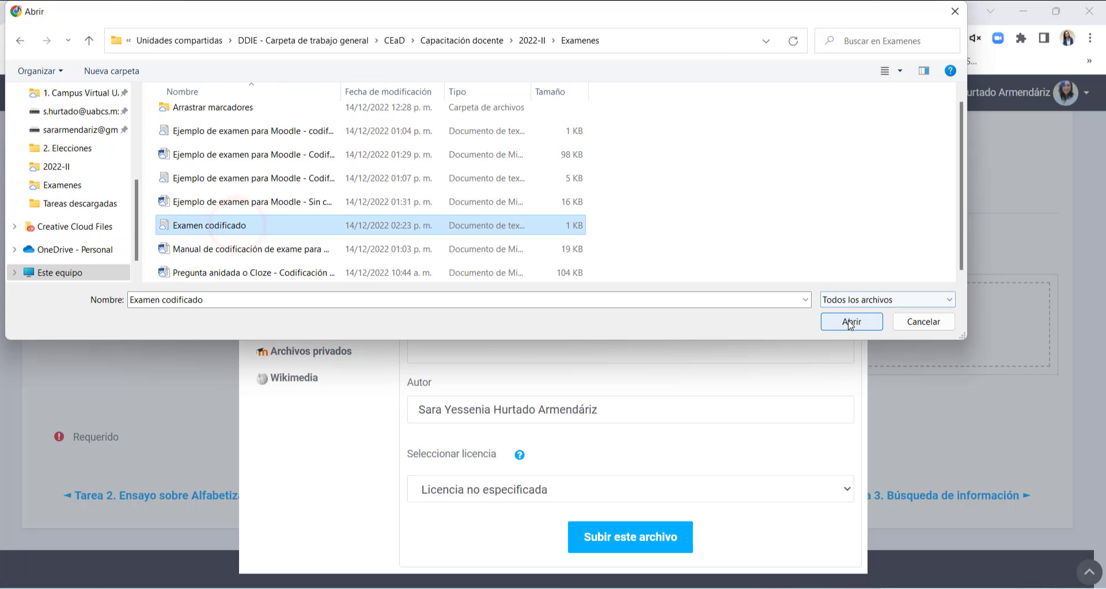
click(848, 321)
click(630, 536)
click(360, 401)
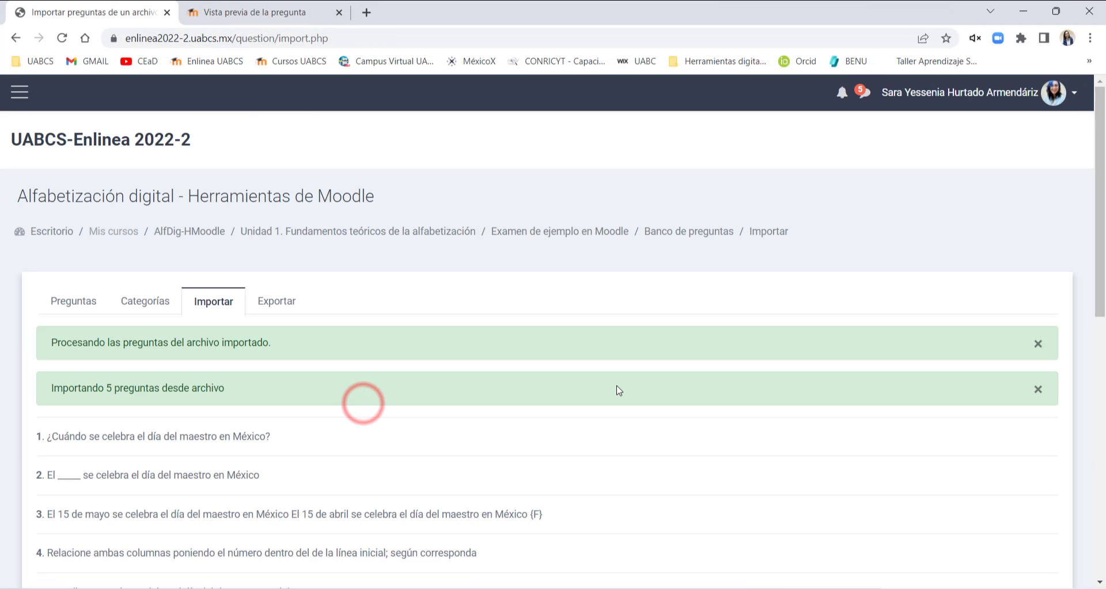
- Review each imported question in the import results and continue to the question bank
scroll(587, 395, down, 1)
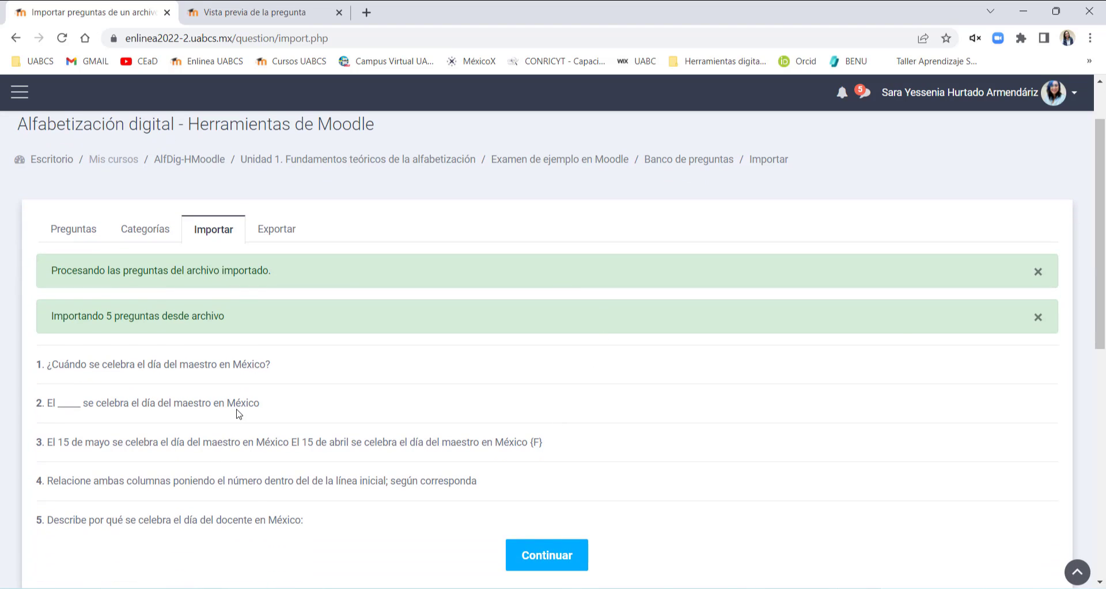
drag(81, 316, 269, 319)
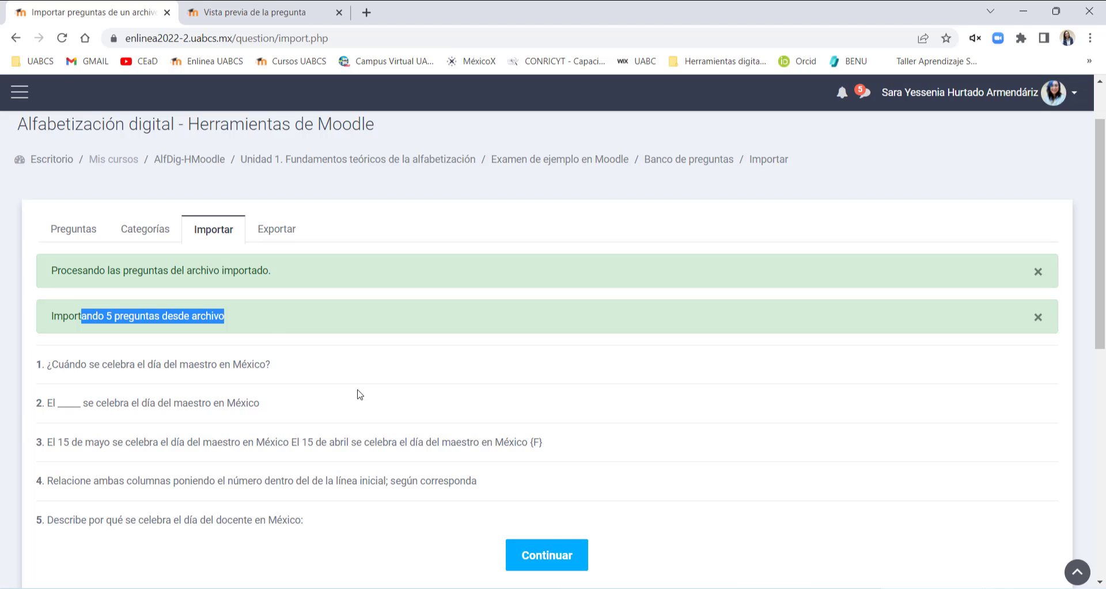
scroll(359, 394, down, 2)
drag(60, 220, 327, 236)
drag(56, 259, 407, 258)
drag(86, 296, 153, 297)
drag(97, 336, 418, 339)
drag(53, 375, 399, 375)
click(547, 410)
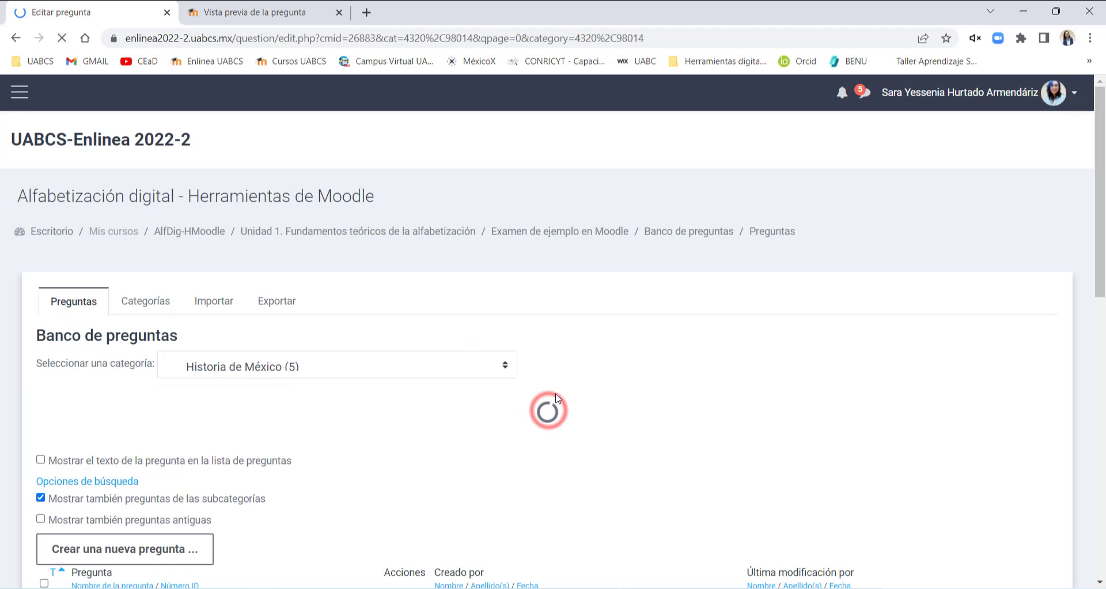
- Examine the question types of the imported entries in the "Historia de México" category, enlarging the list for readability
scroll(403, 443, down, 5)
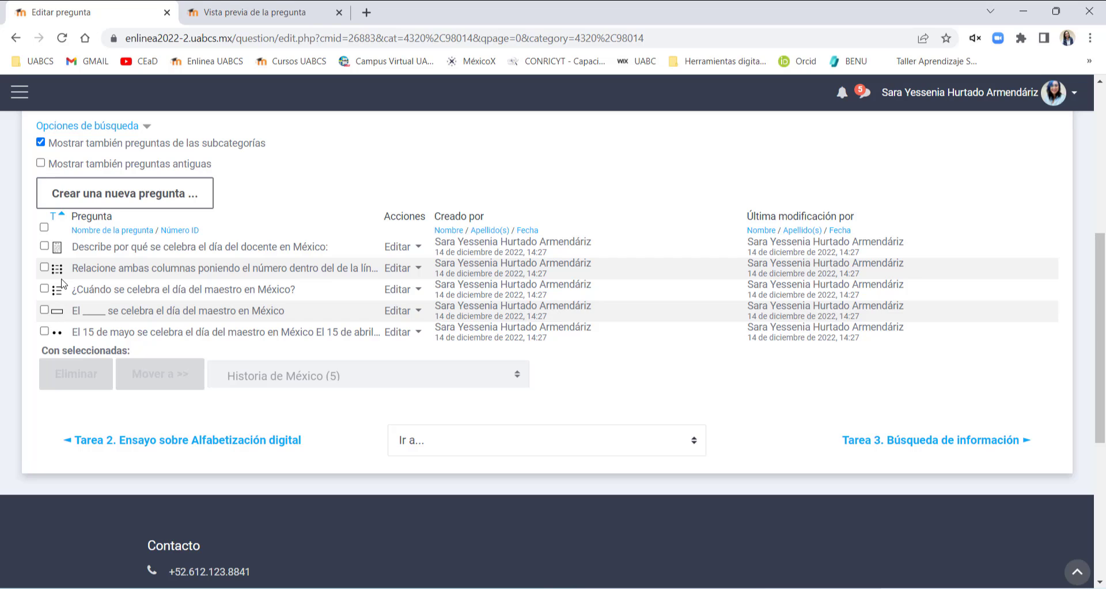
scroll(63, 283, up, 5)
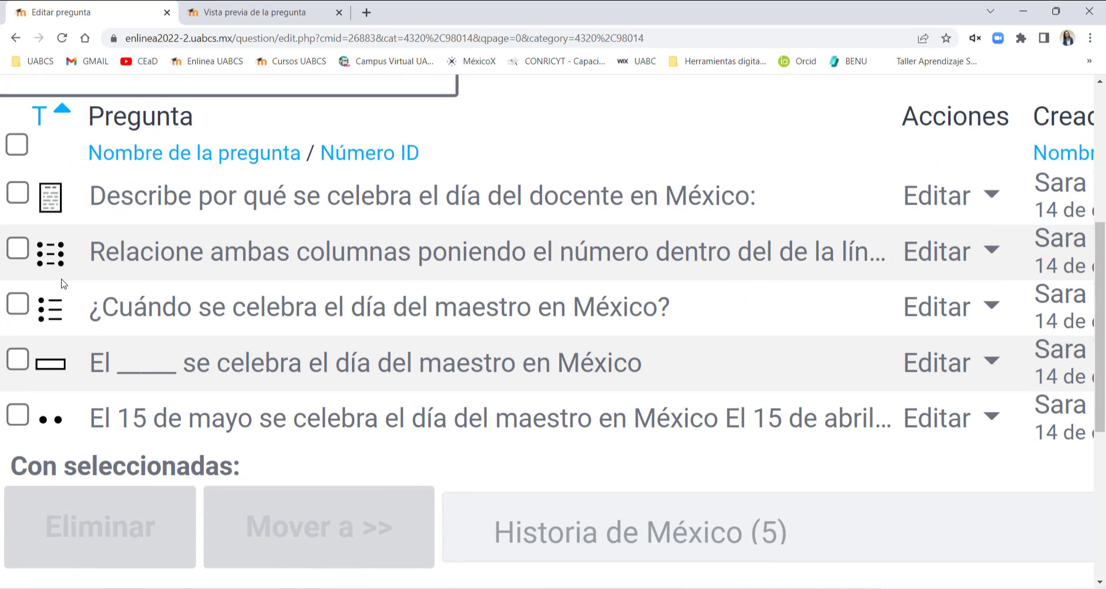
scroll(62, 284, left, 2)
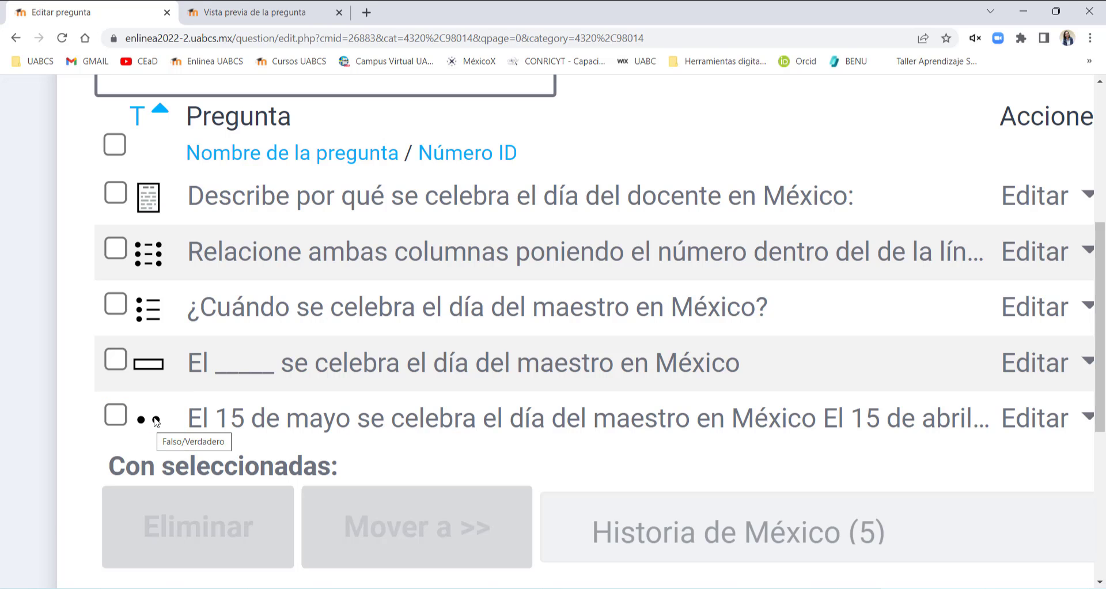
scroll(152, 427, down, 5)
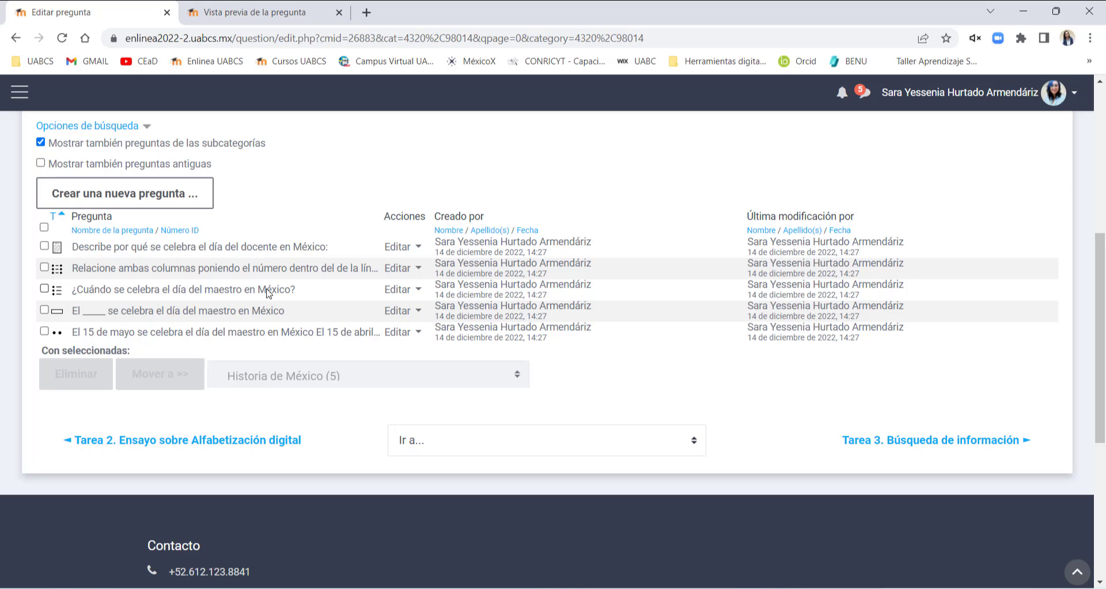
scroll(282, 271, up, 5)
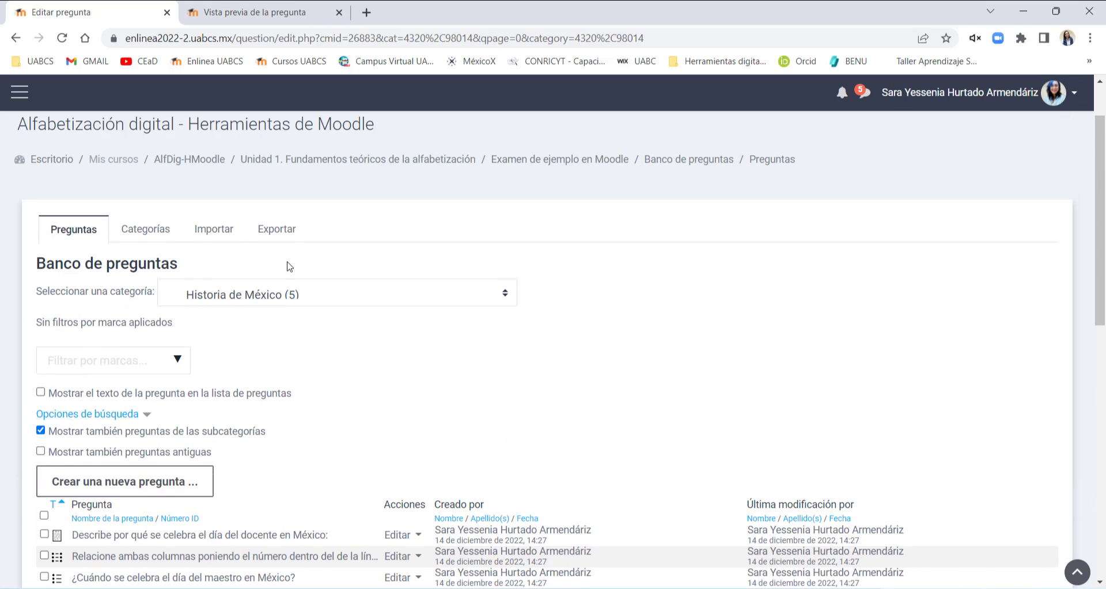
- Return to the "Examen de ejemplo en Moodle" quiz and open its question editing page
click(573, 164)
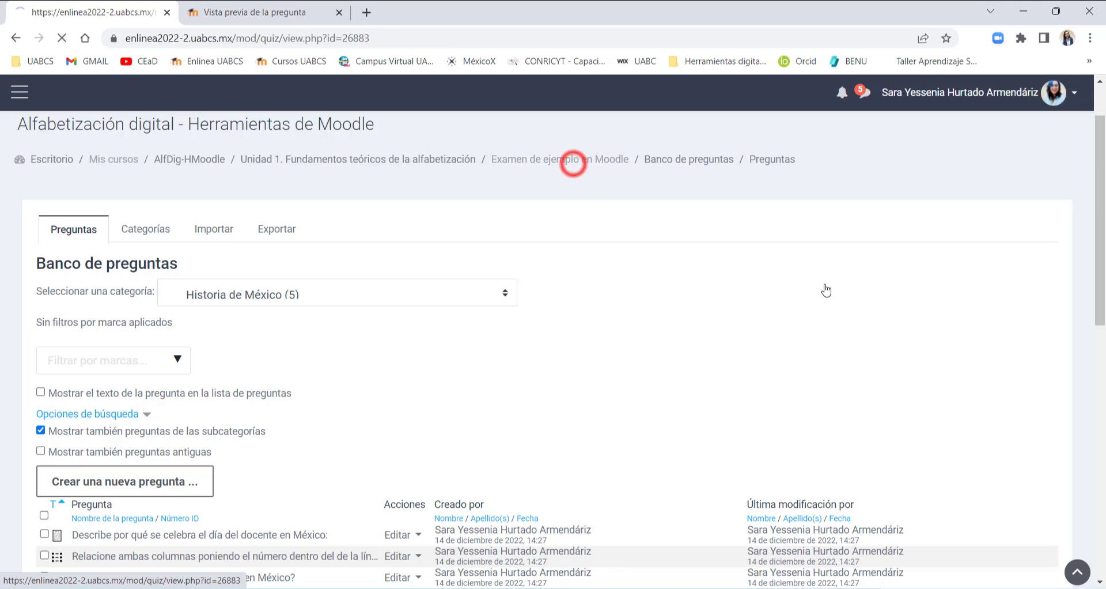
scroll(829, 323, down, 6)
scroll(835, 344, up, 4)
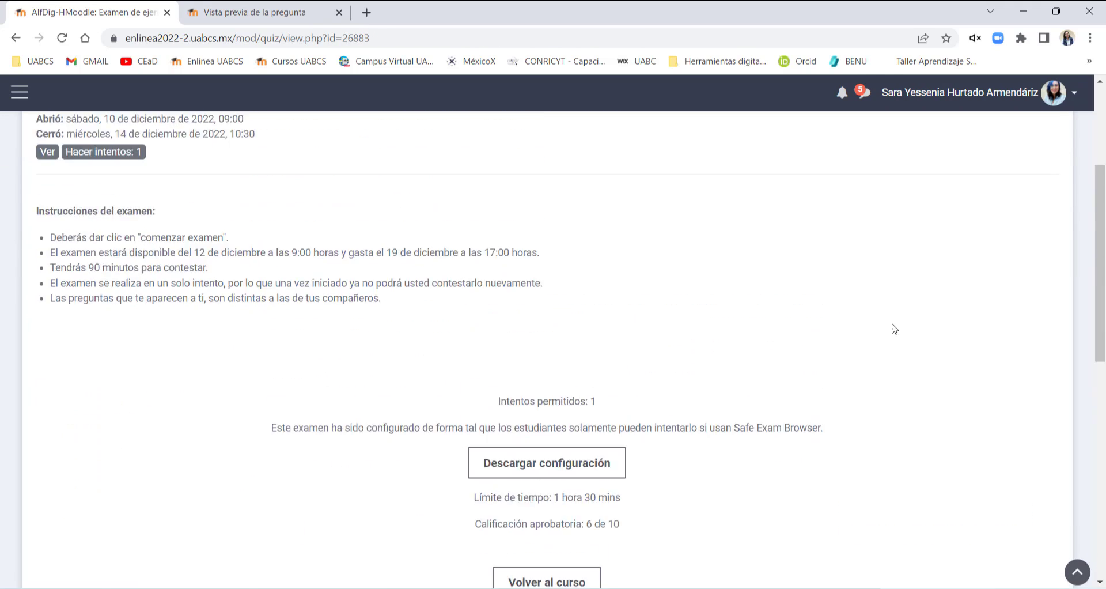
click(1037, 150)
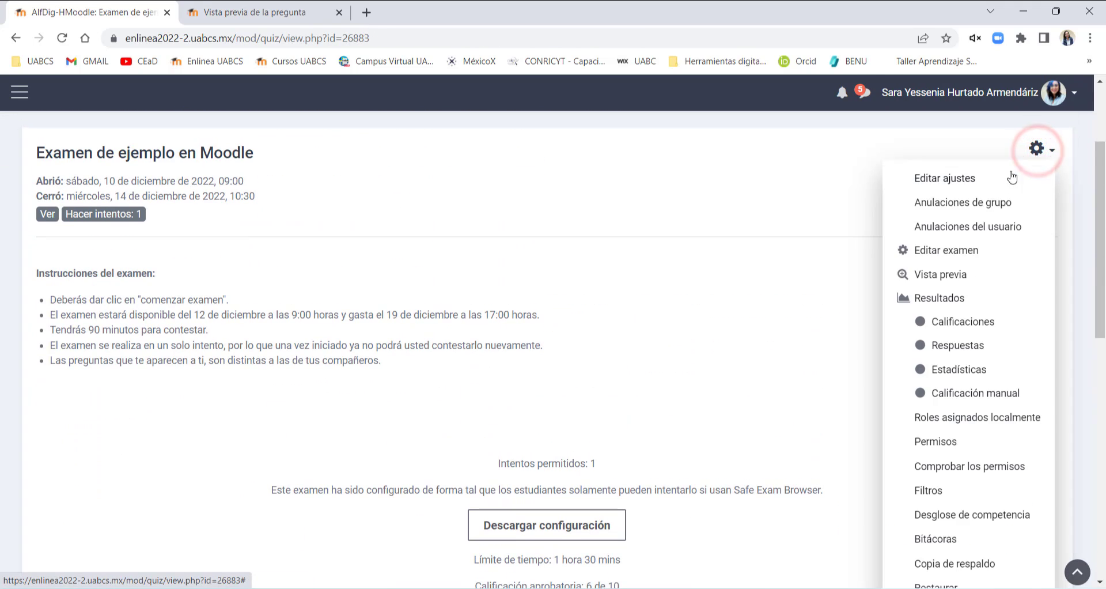
click(940, 251)
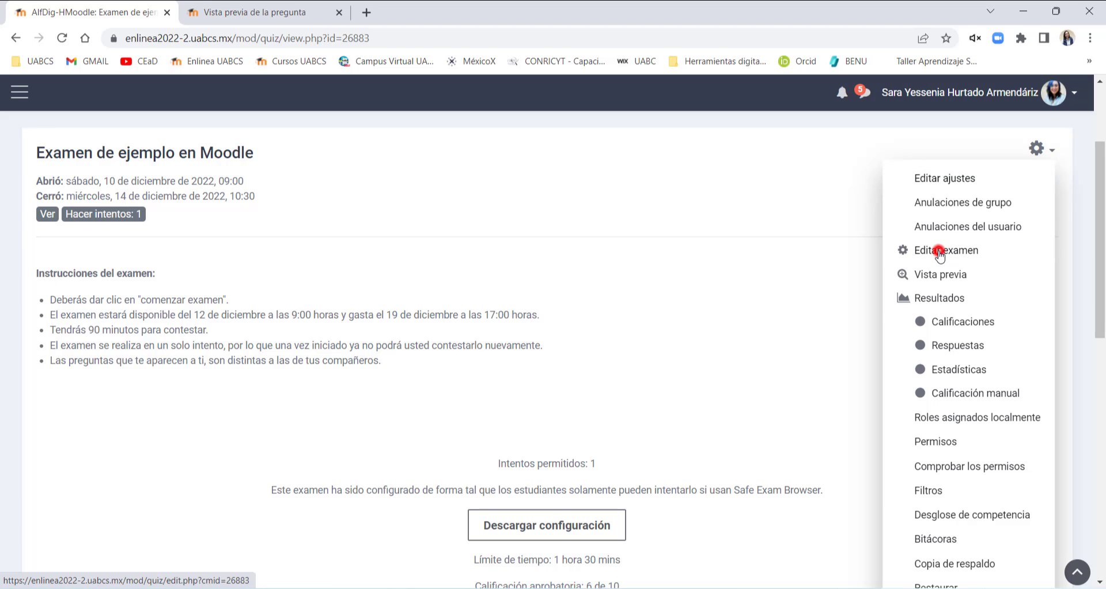
- Add all listed questions from the question bank to the end of the exam and check how they are paginated
scroll(917, 311, down, 1)
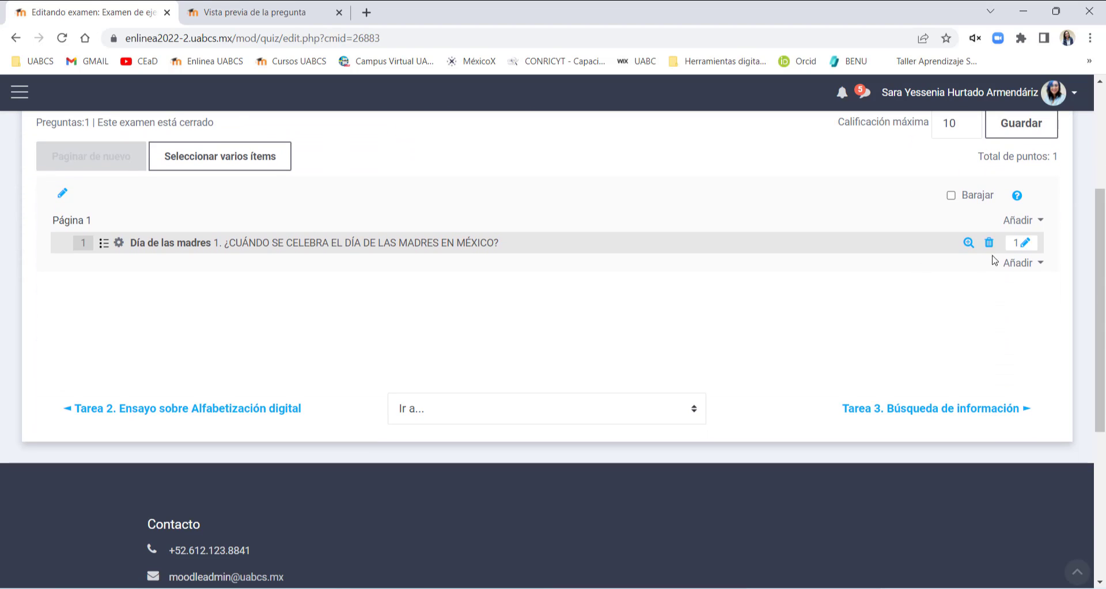
click(1015, 264)
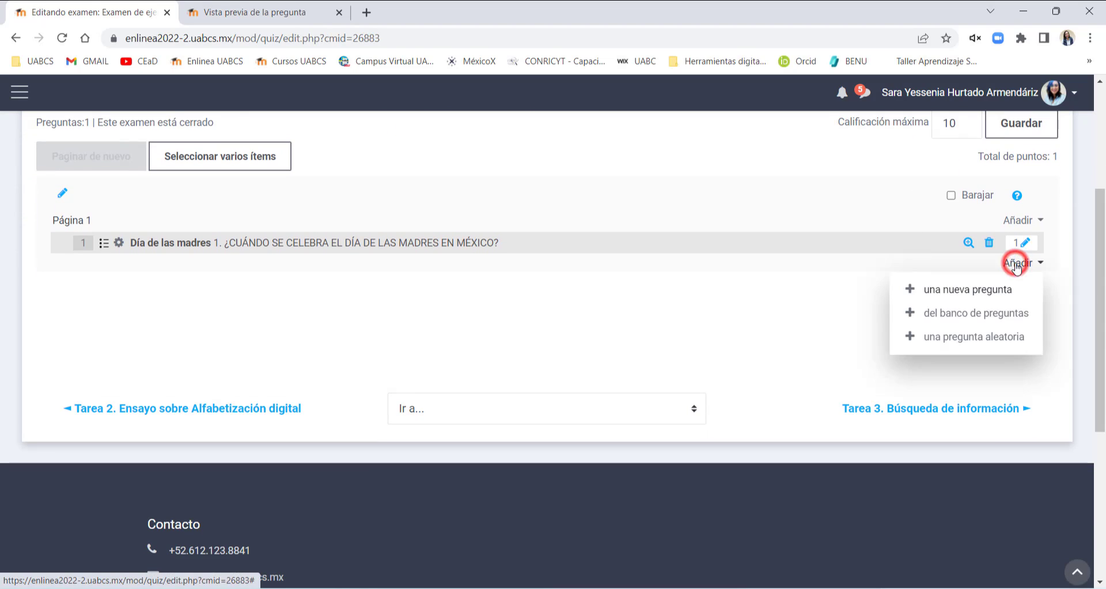
click(969, 314)
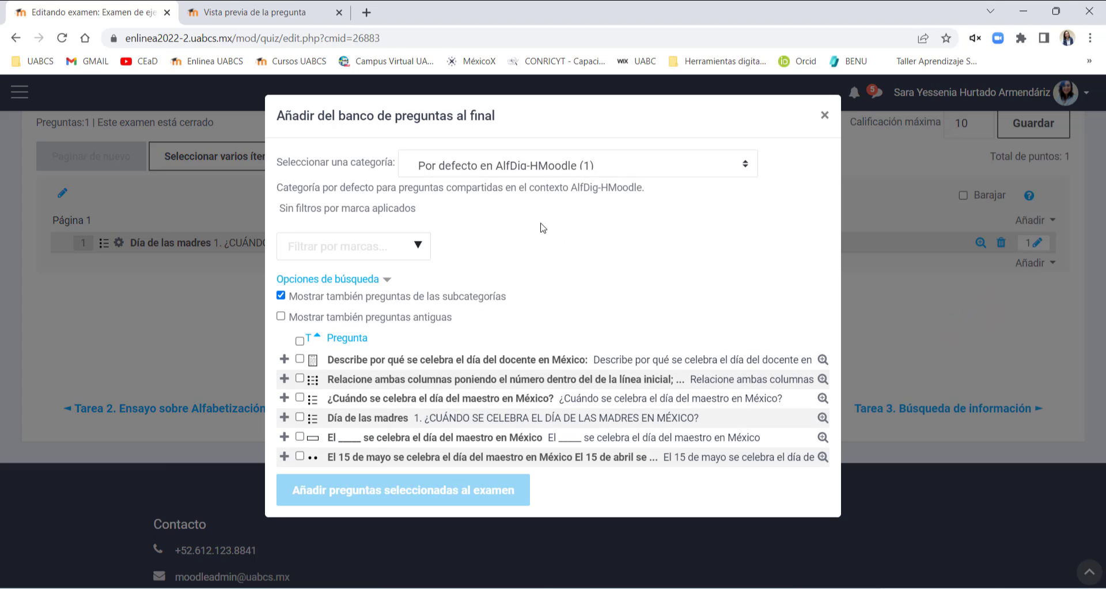
click(299, 340)
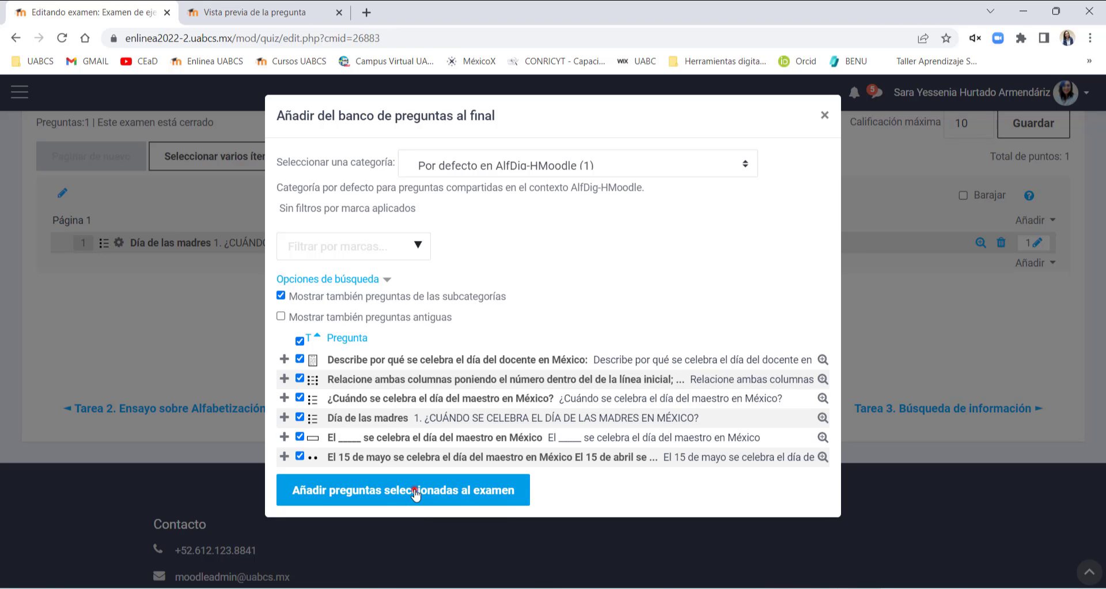
click(415, 490)
scroll(376, 383, down, 3)
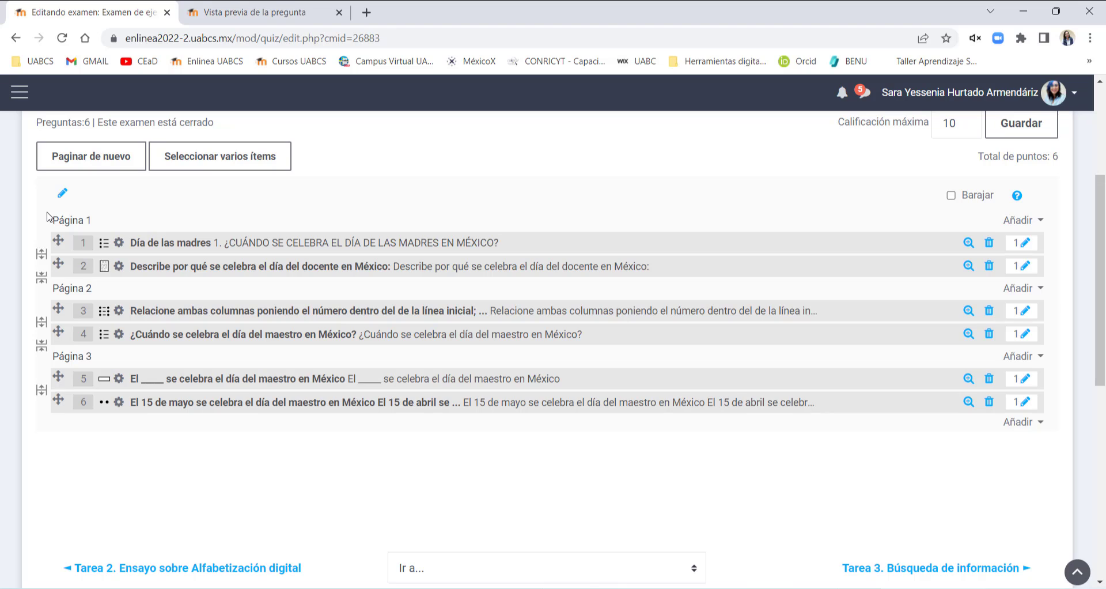
drag(48, 216, 109, 229)
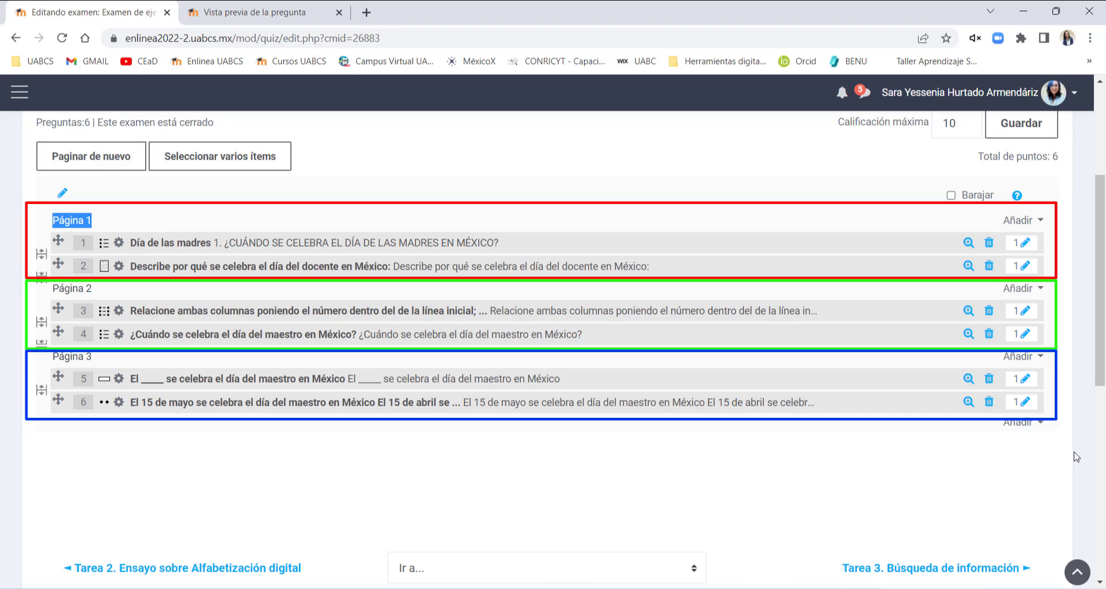
- Start a new Falso/Verdadero question at the end of the exam
click(1015, 425)
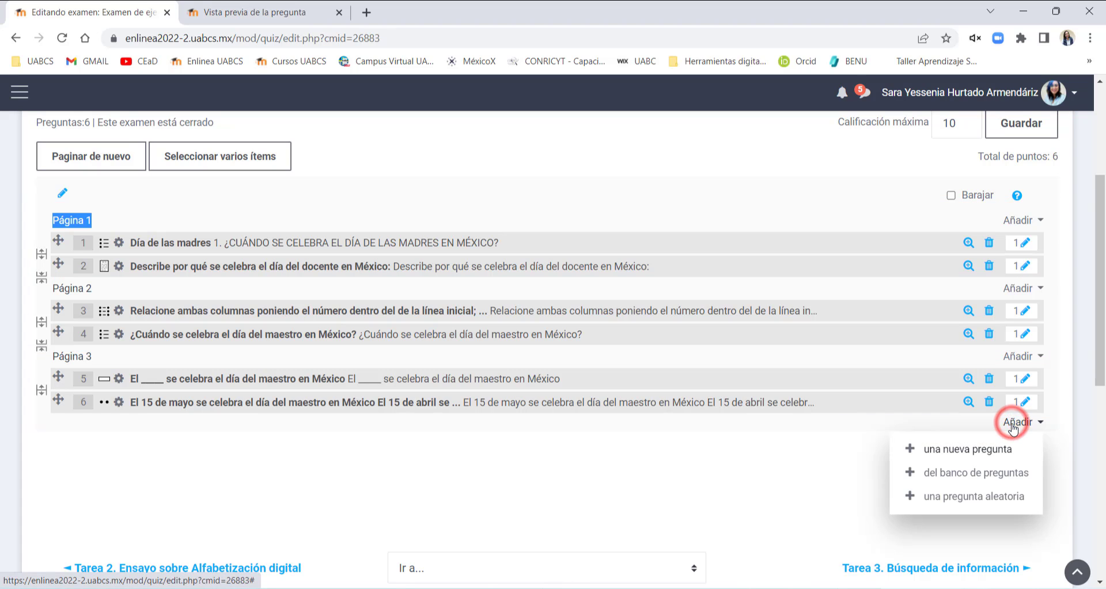
click(987, 449)
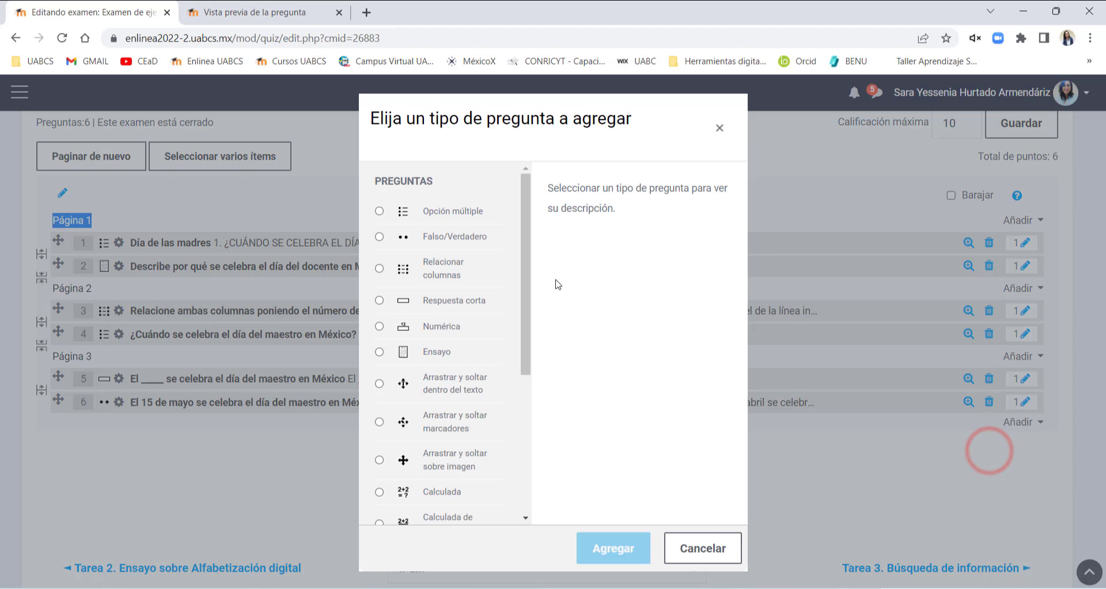
mouse_move(529, 259)
mouse_down()
mouse_move(530, 282)
mouse_move(536, 263)
mouse_up()
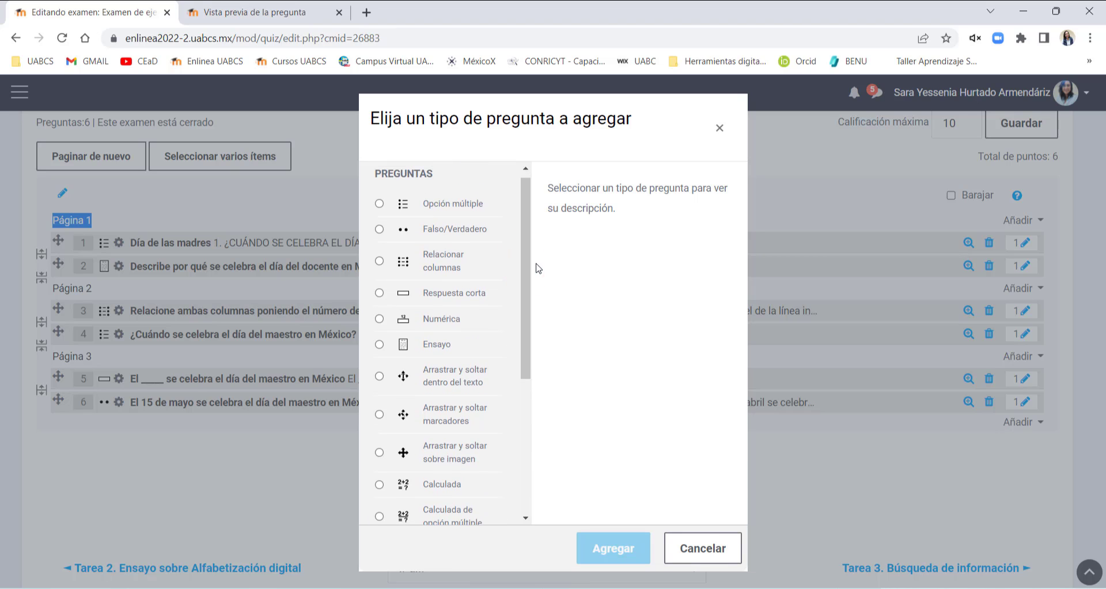
click(474, 230)
click(612, 548)
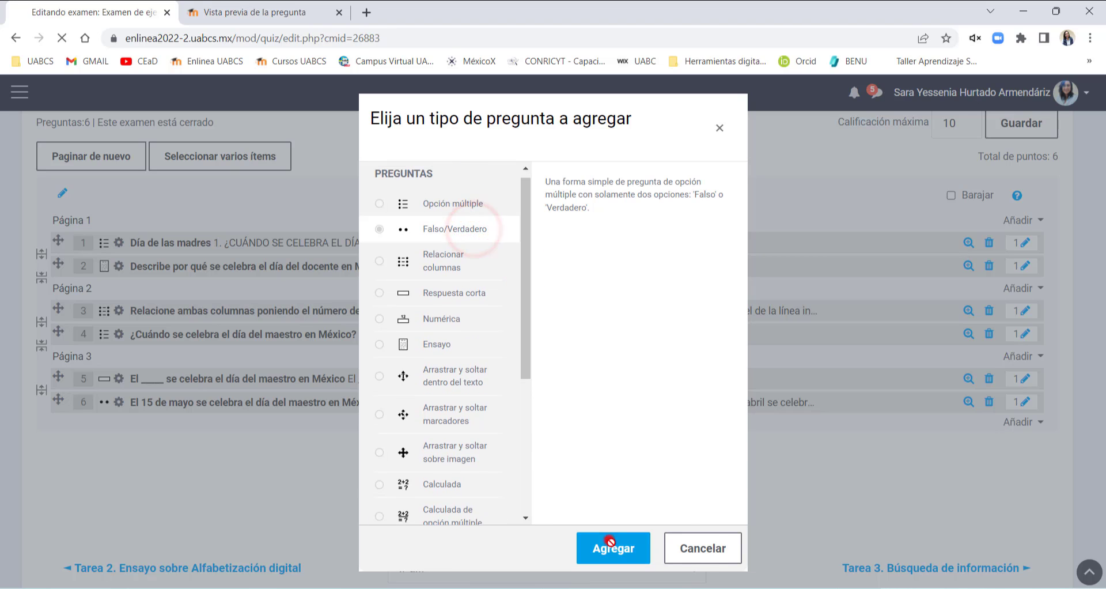
click(609, 540)
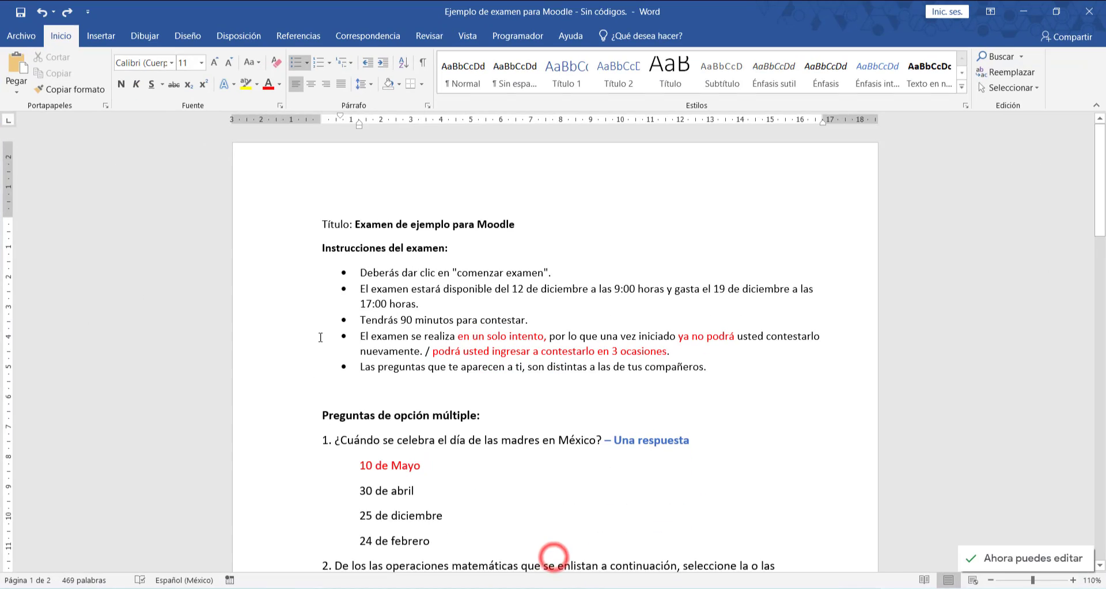
- Arrange the Word document "Ejemplo de examen para Moodle - Sin códigos" and the browser's question form side by side
drag(405, 11, 1, 39)
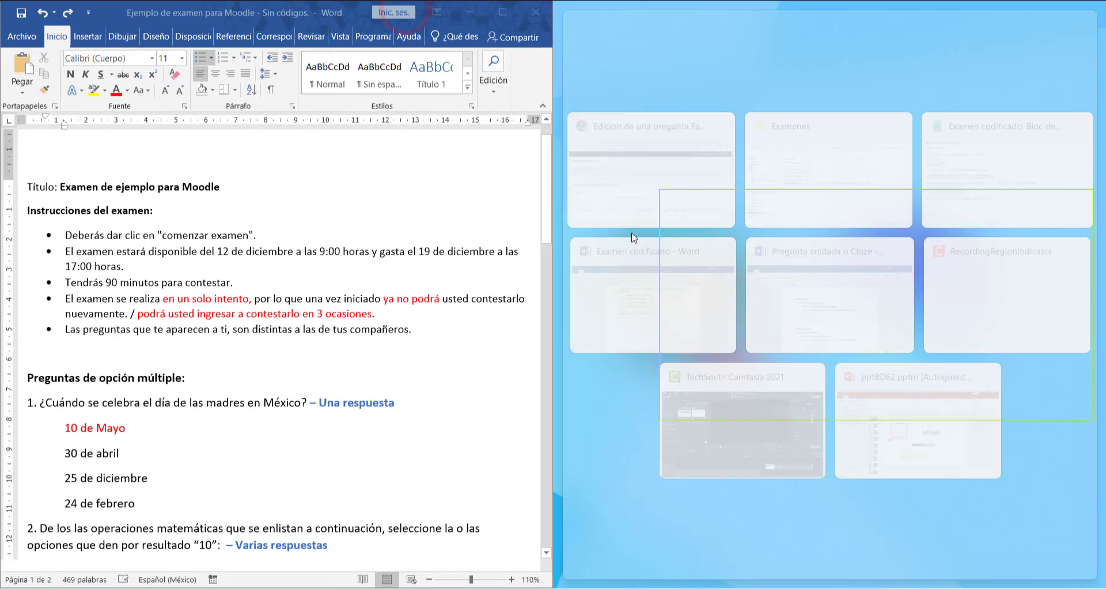
click(667, 184)
scroll(630, 413, down, 5)
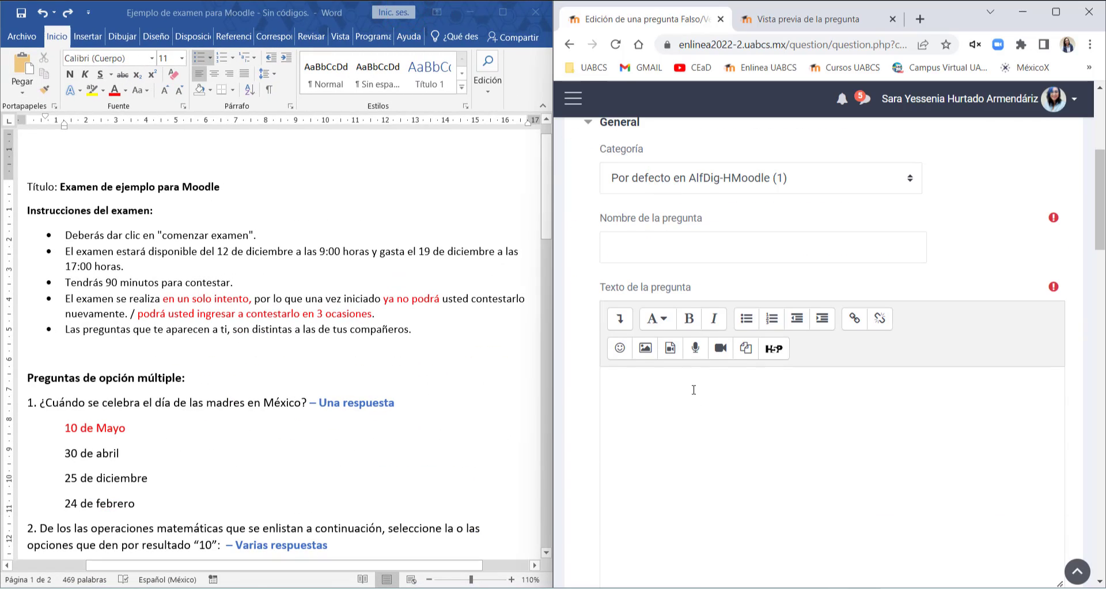
- Copy the statement "4. Marque si el enunciado es verdadero o falso:" from the Word document into the Moodle question text
scroll(145, 257, down, 10)
click(194, 260)
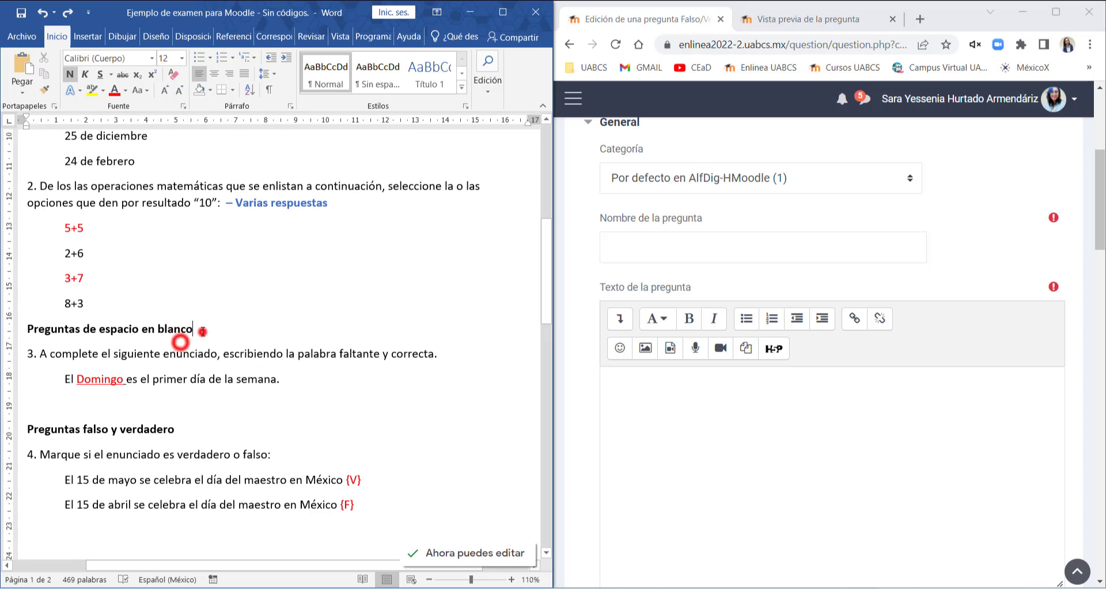
scroll(232, 374, down, 2)
drag(27, 376, 277, 376)
key(ctrl+c)
click(666, 247)
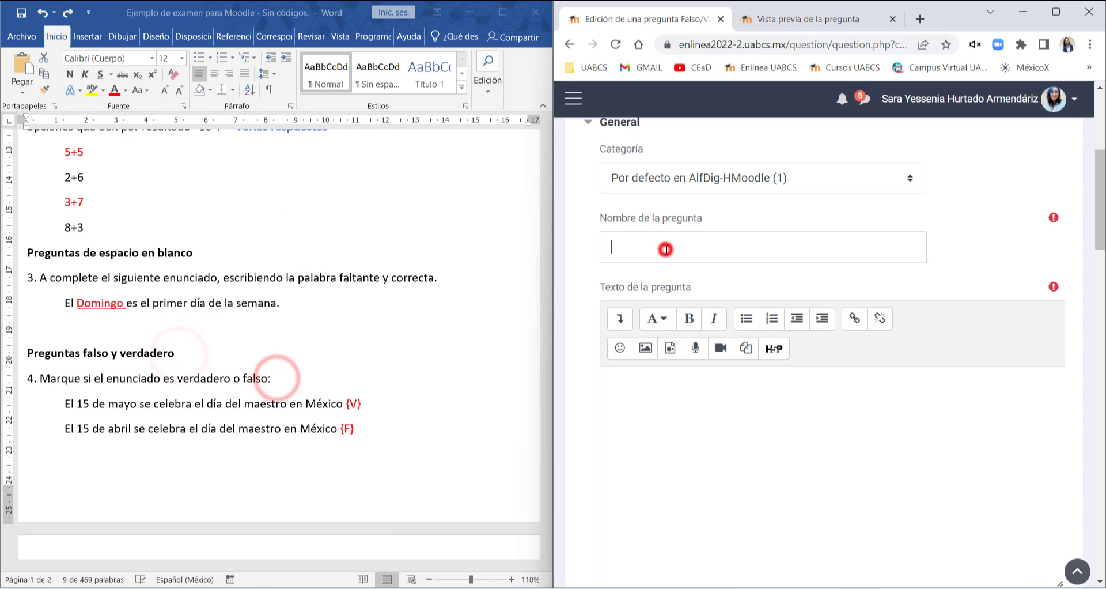
click(634, 421)
key(ctrl+v)
- Name the true/false question "Día del maestro" and look through its answer and feedback settings
click(699, 246)
text(D)
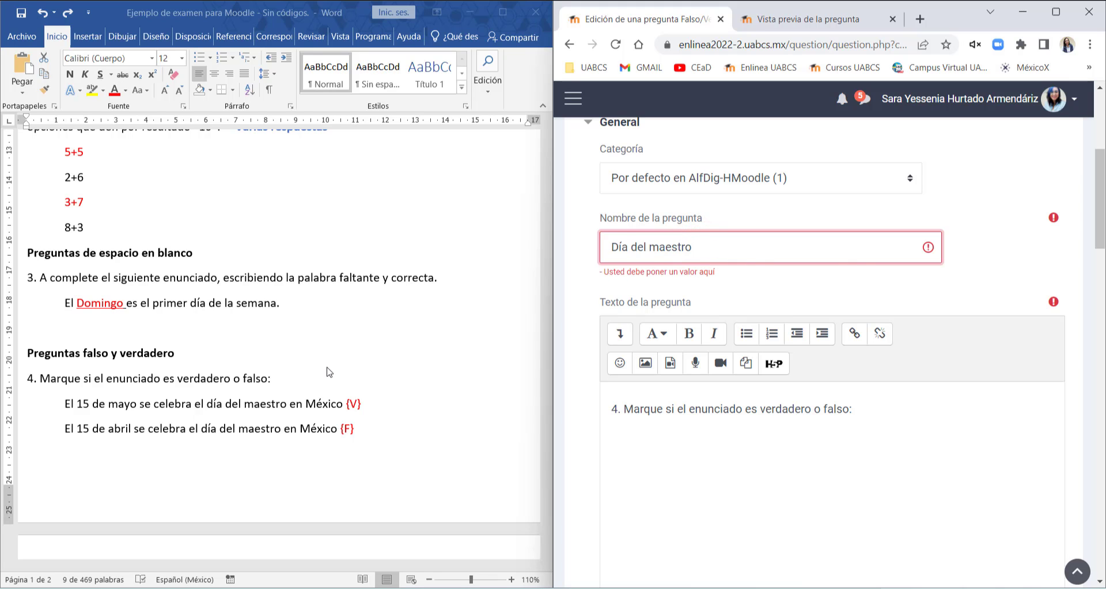
scroll(749, 478, down, 15)
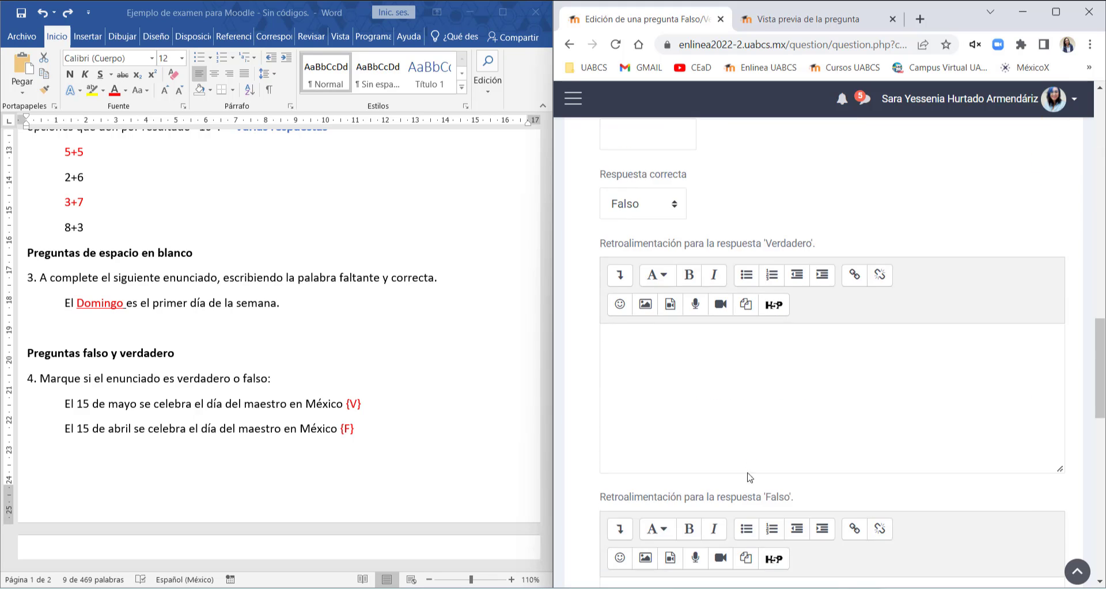
scroll(749, 477, up, 1)
scroll(741, 323, down, 5)
scroll(817, 456, down, 5)
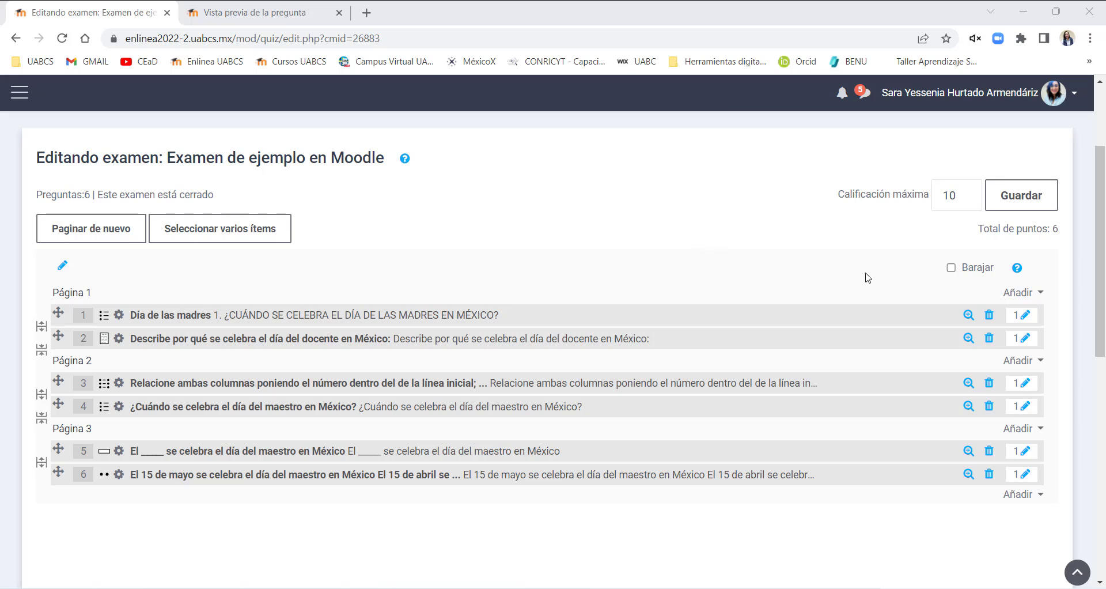
- Look through the question types available for a new question at the end of the exam, and close the chooser without adding one
click(1029, 497)
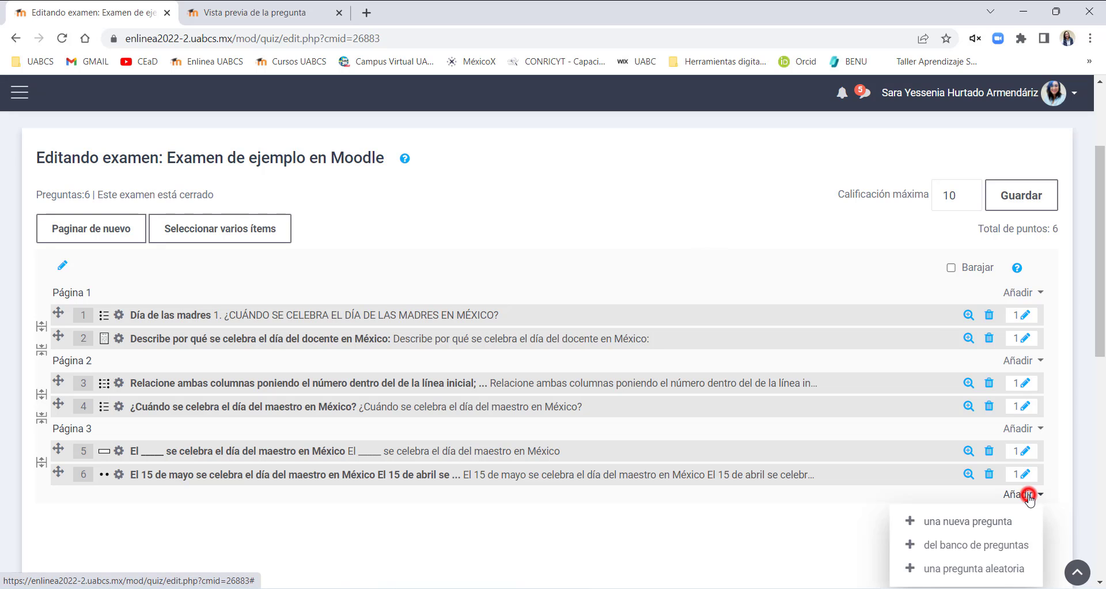
click(992, 522)
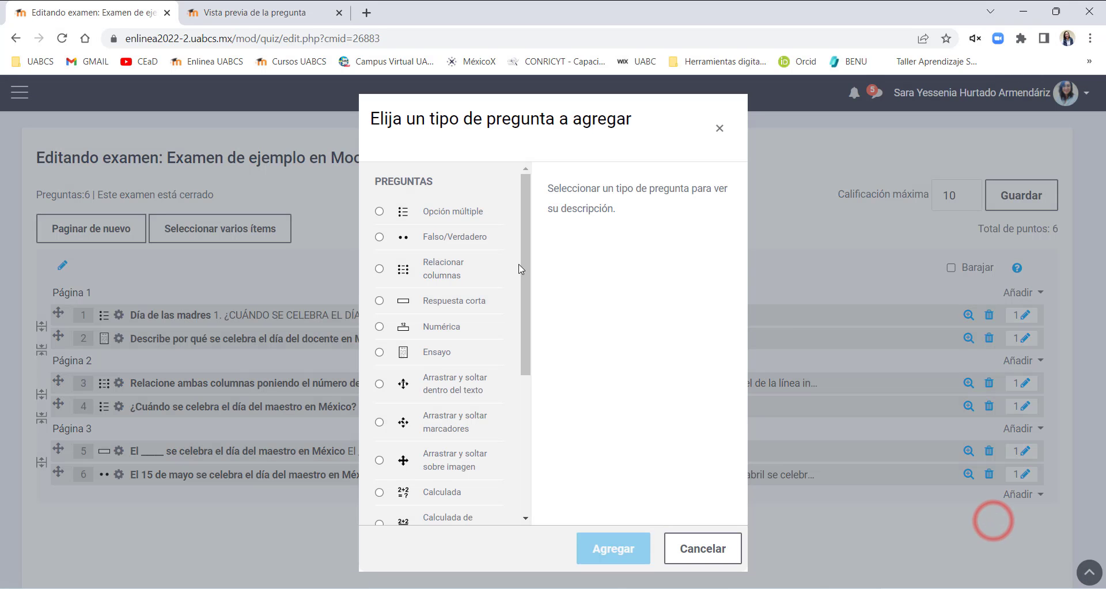
drag(525, 190, 524, 254)
drag(521, 342, 520, 416)
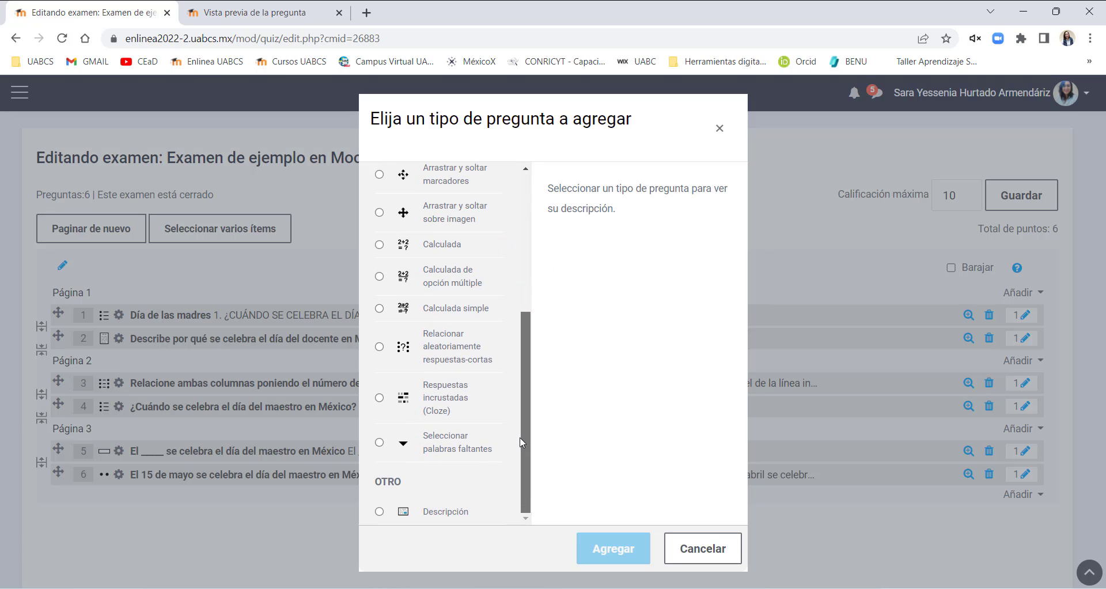
click(718, 552)
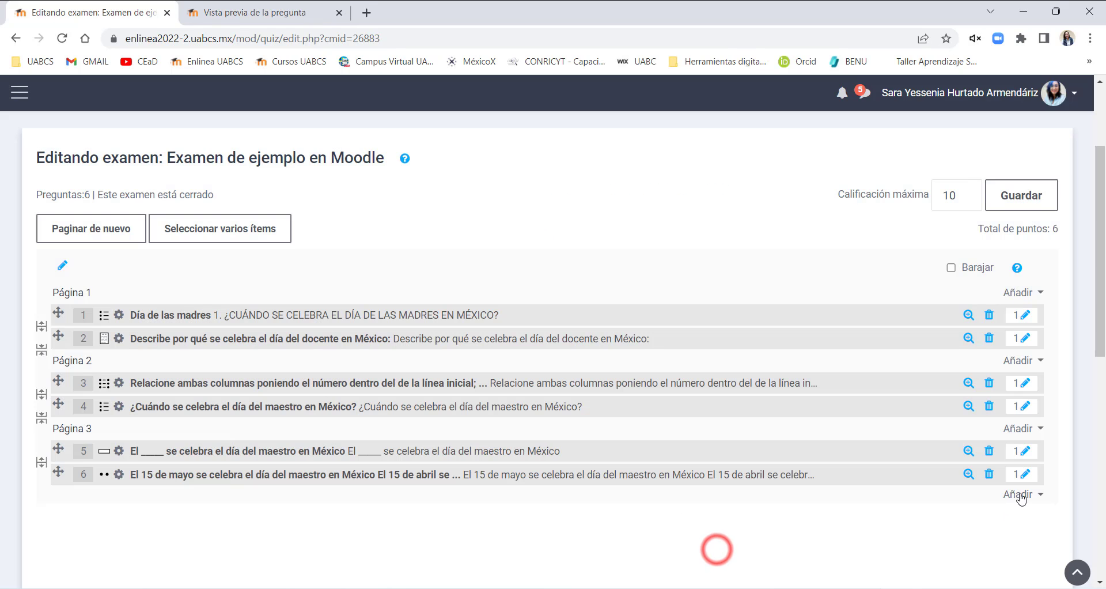
- Start adding random questions at the end of the exam, choose the category Historia de México, and review the matching questions
click(1020, 494)
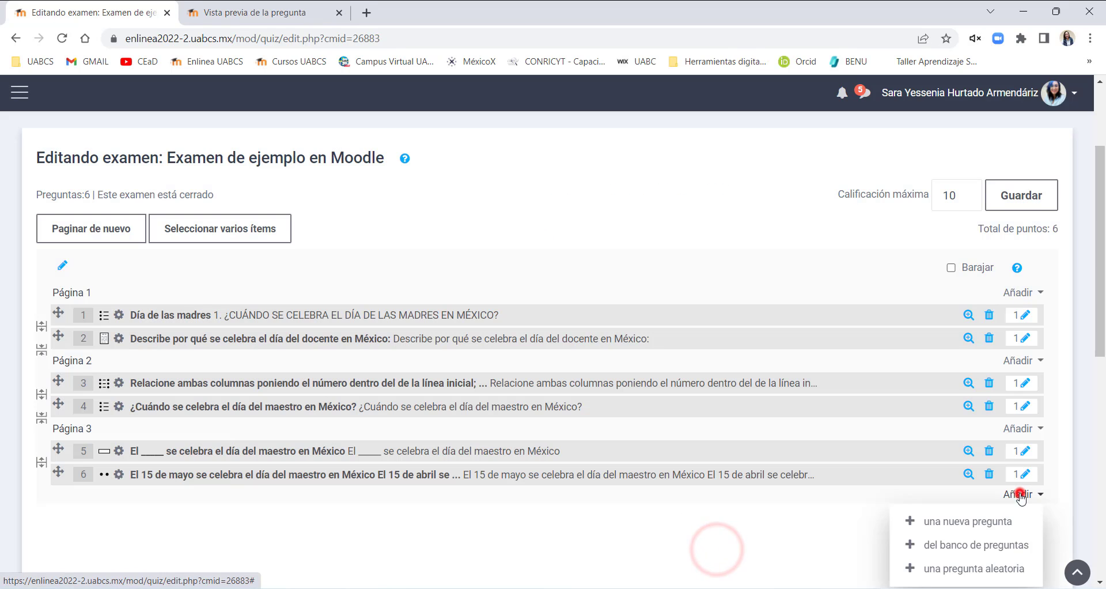
click(972, 569)
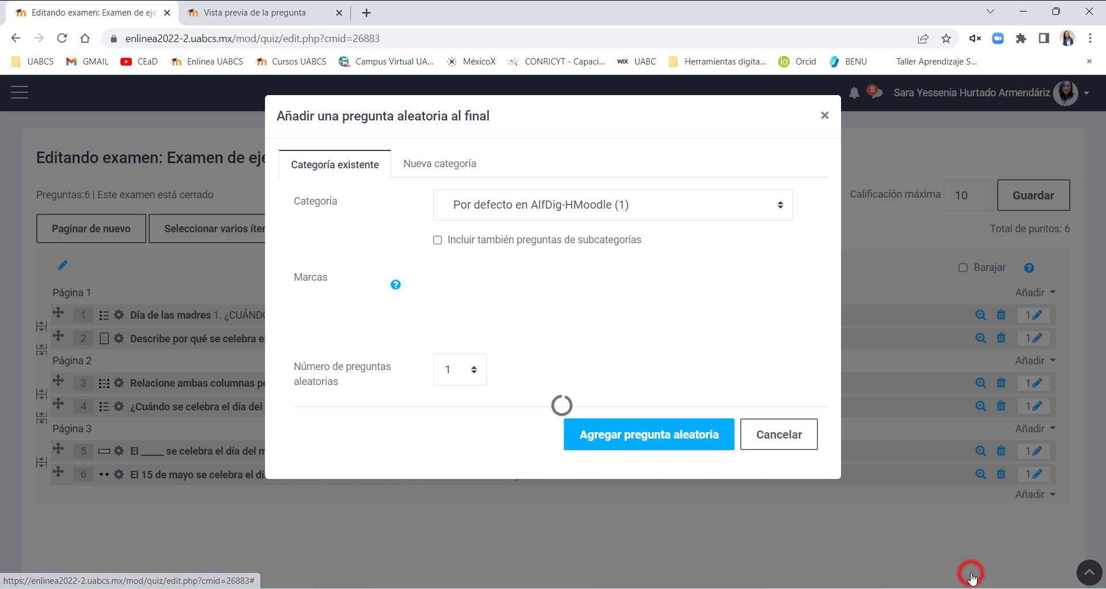
click(606, 216)
click(575, 314)
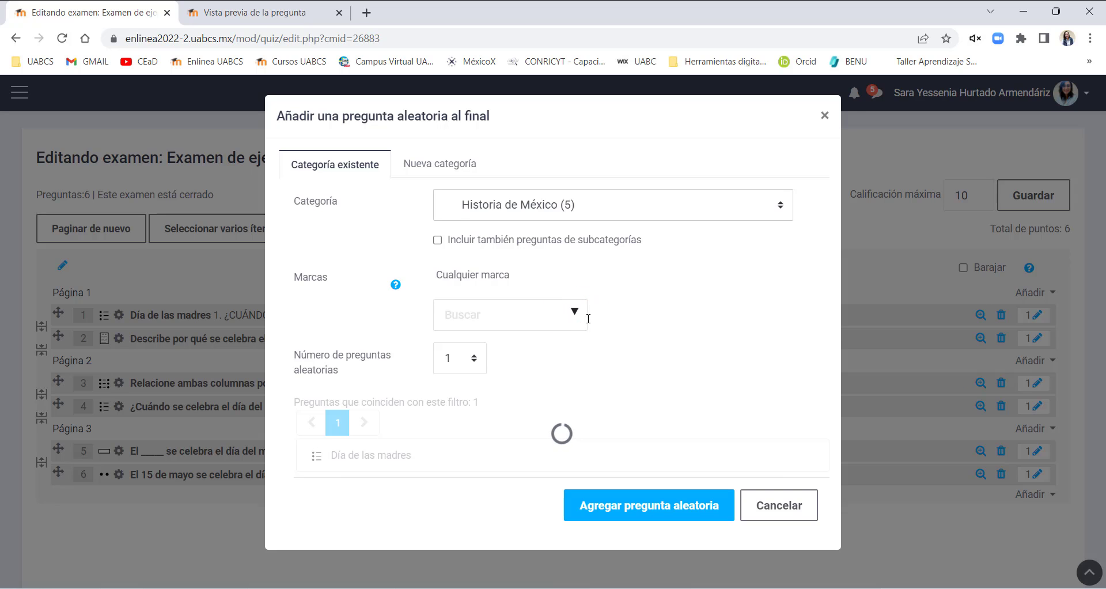
scroll(578, 358, down, 2)
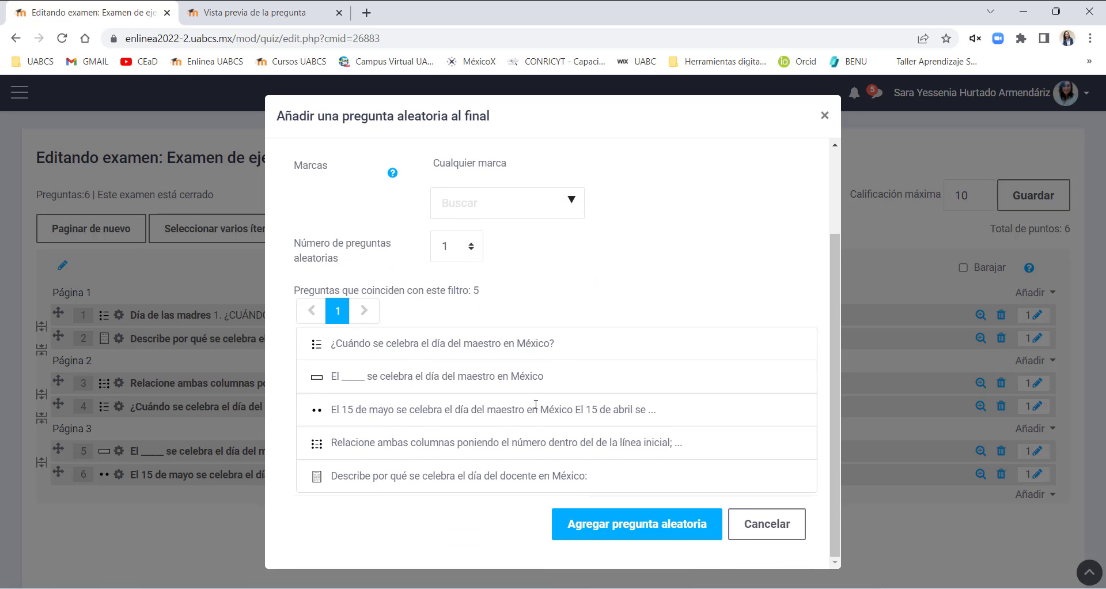
scroll(494, 257, up, 2)
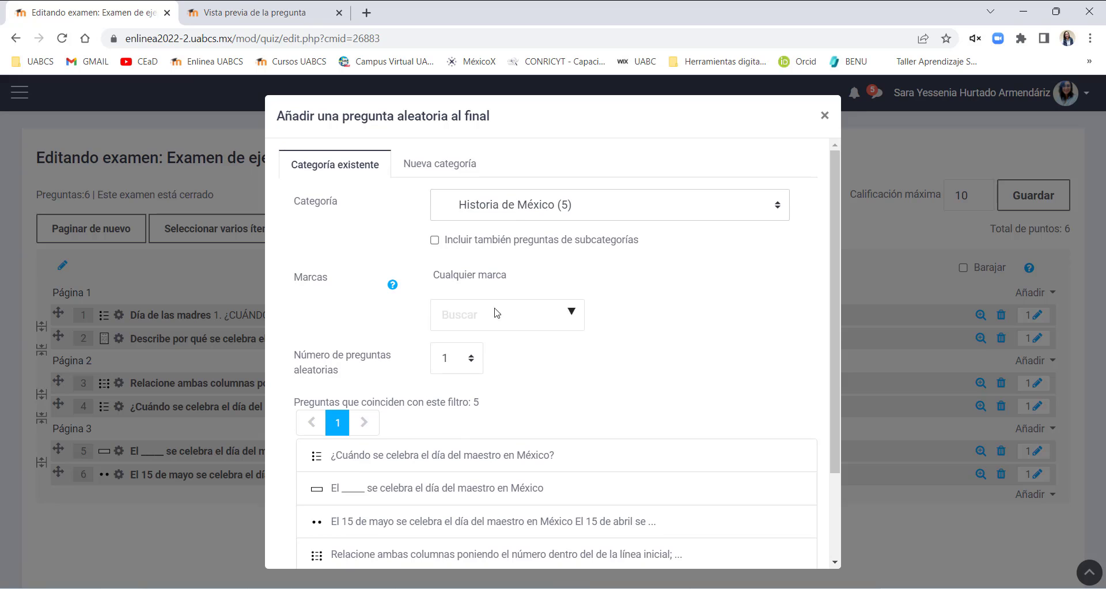
scroll(489, 380, down, 2)
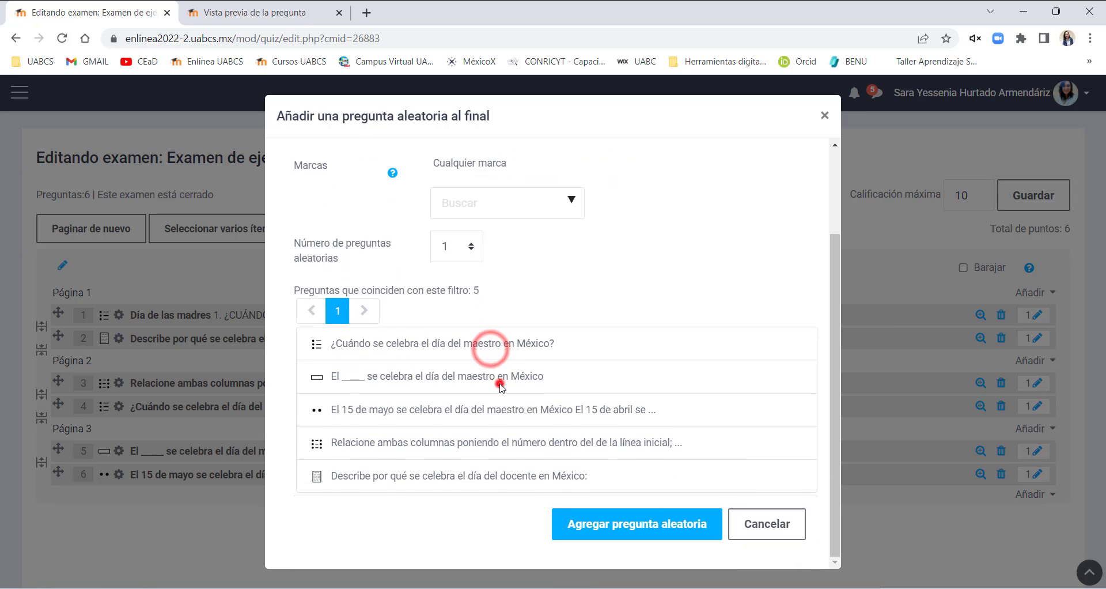
scroll(495, 318, up, 2)
scroll(494, 318, up, 2)
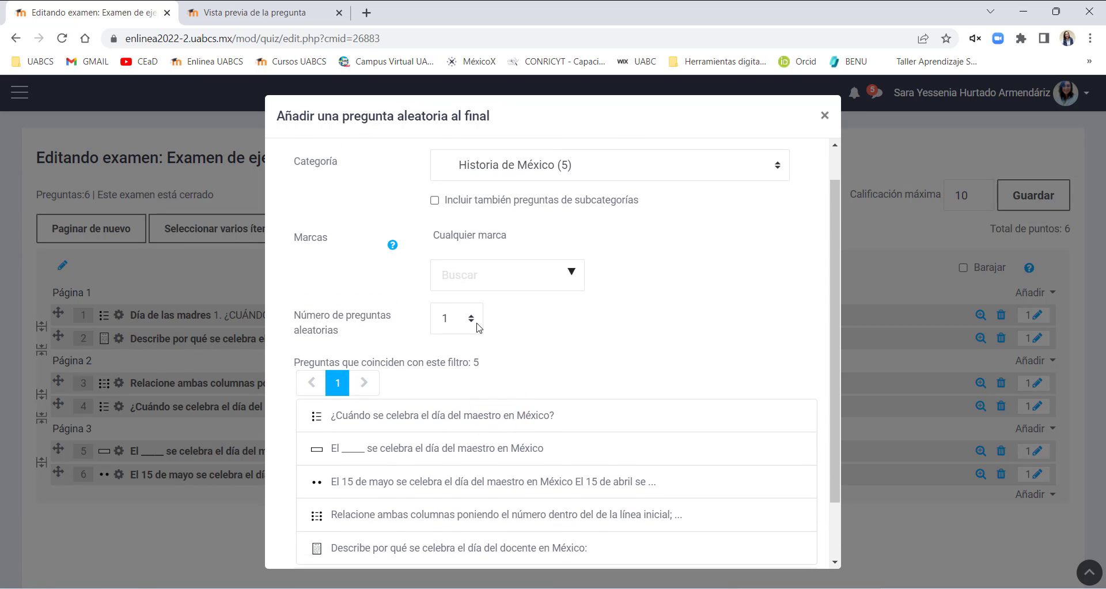
- Set the number of random questions to 3 and add them to the exam
click(471, 319)
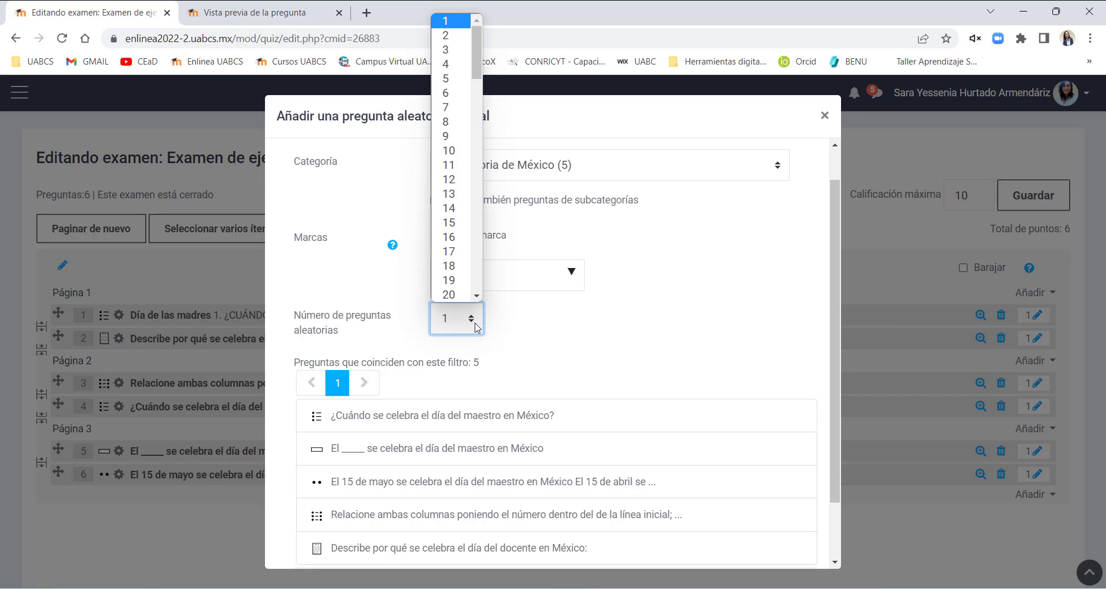
click(461, 51)
scroll(561, 493, down, 2)
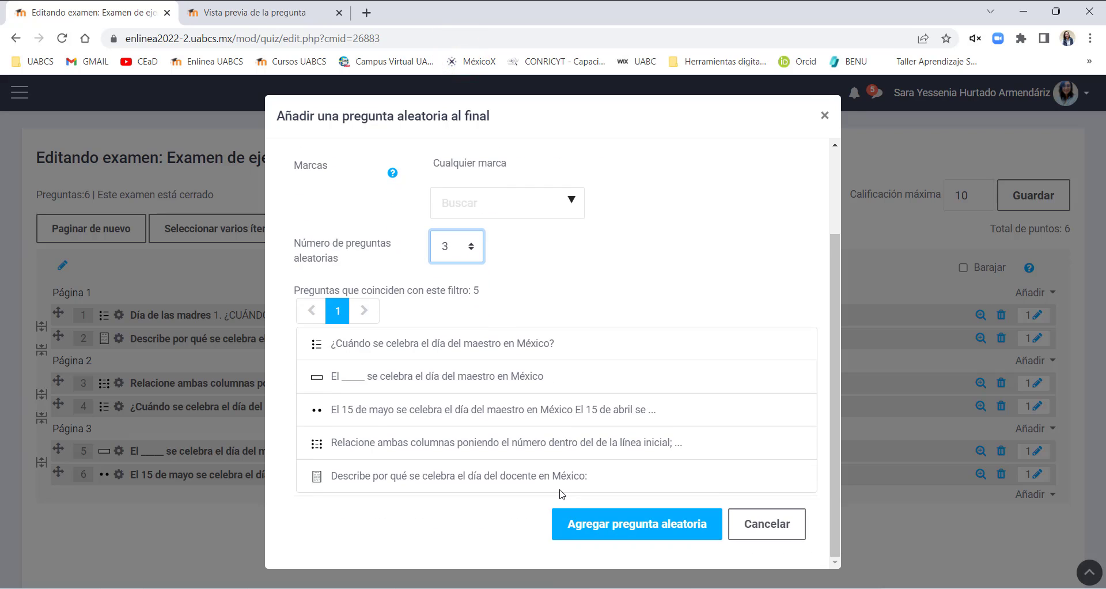
click(615, 525)
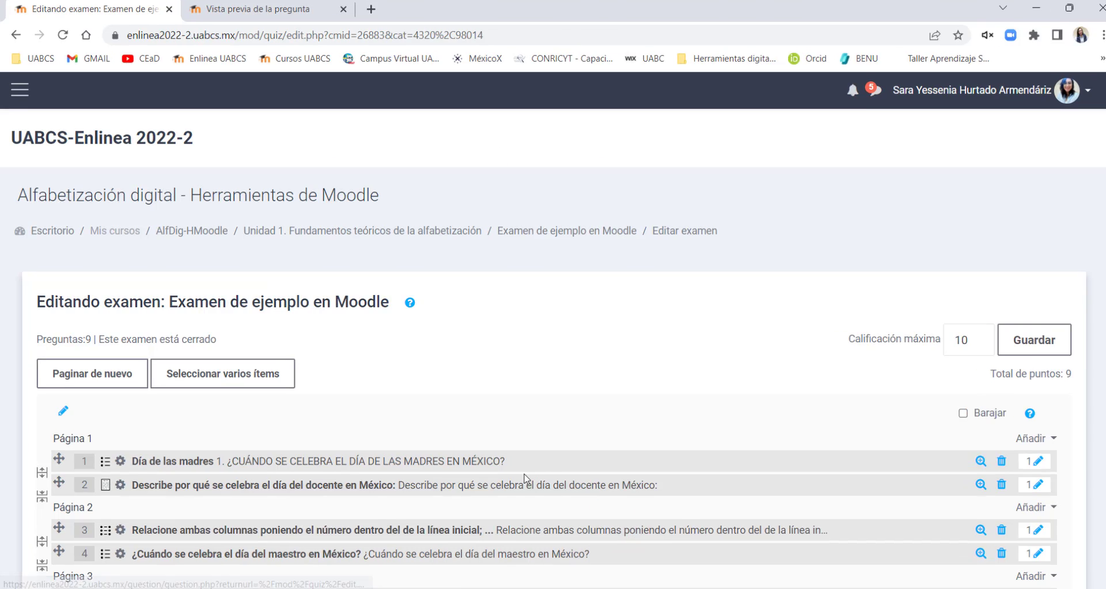
- Examine the random questions' category and its question list in the bank, and return to the exam editing page
scroll(138, 461, down, 5)
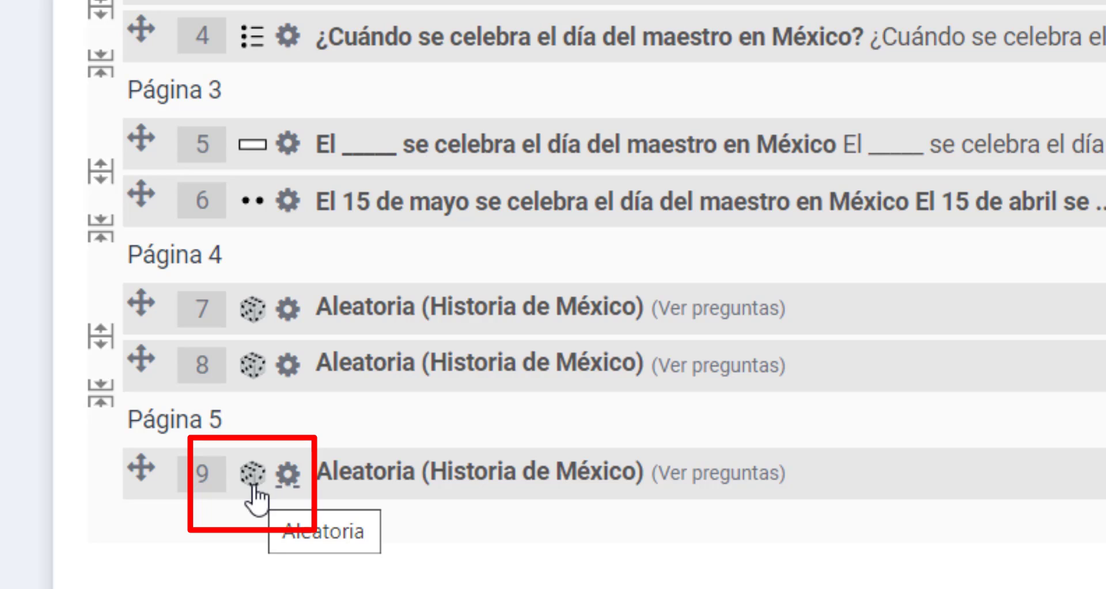
drag(423, 477, 644, 479)
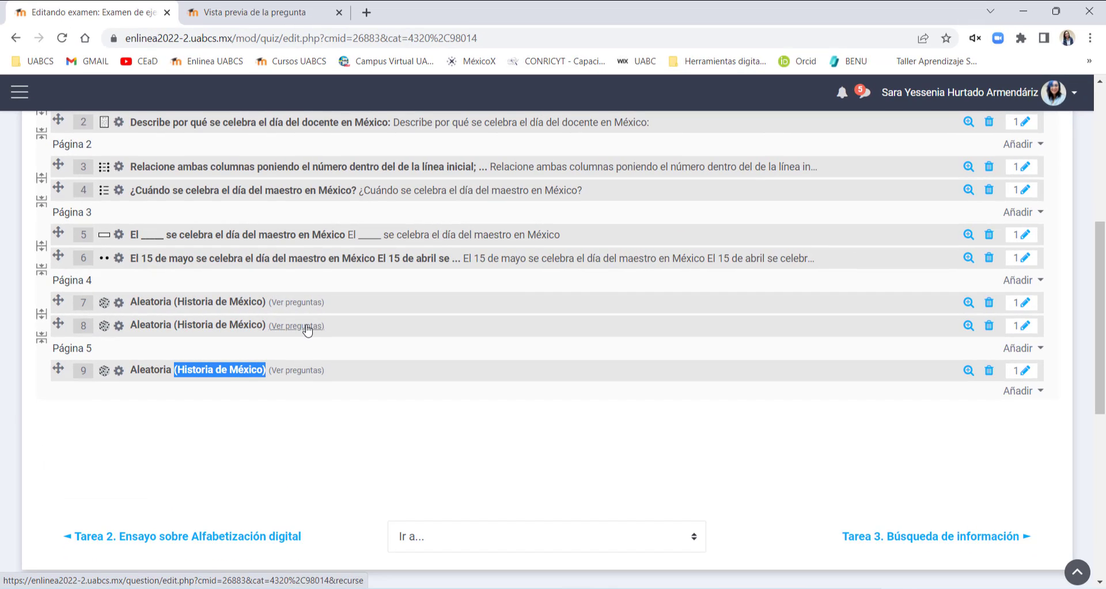
click(748, 367)
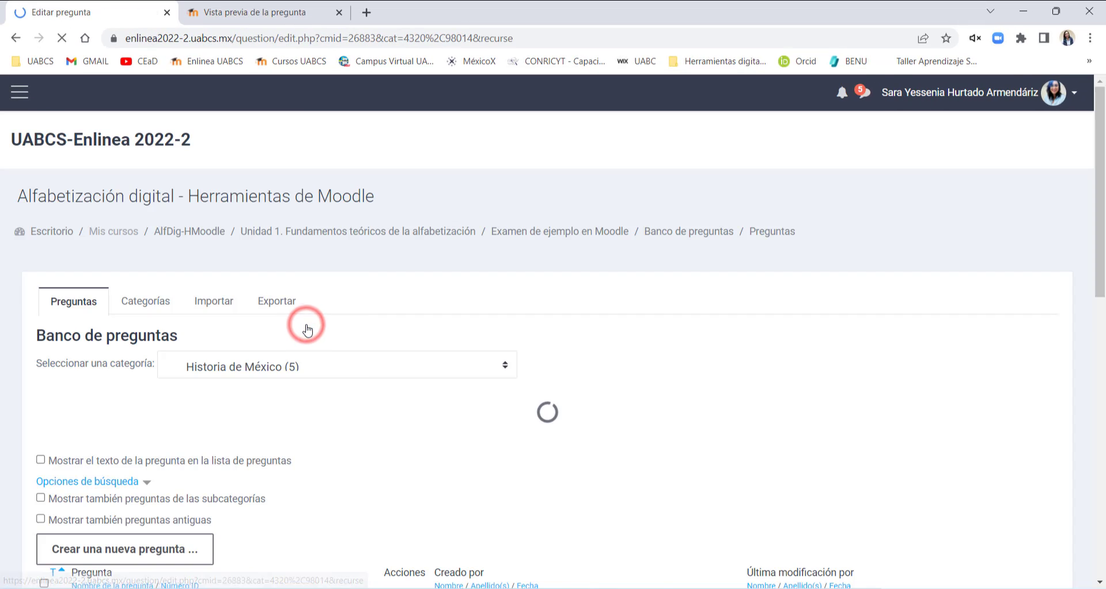
scroll(328, 388, down, 5)
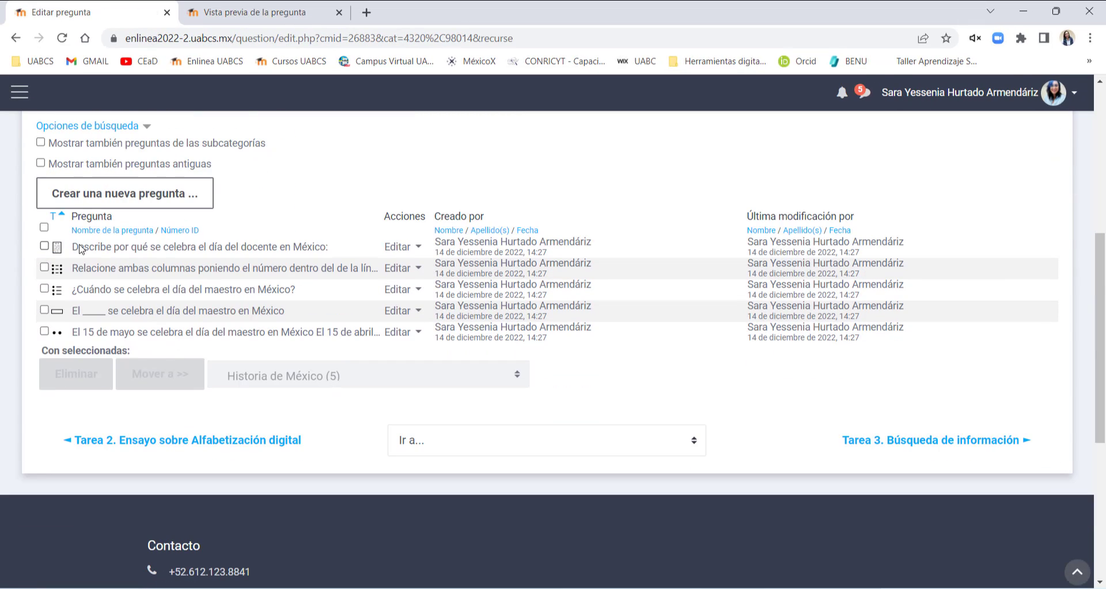
drag(79, 249, 135, 333)
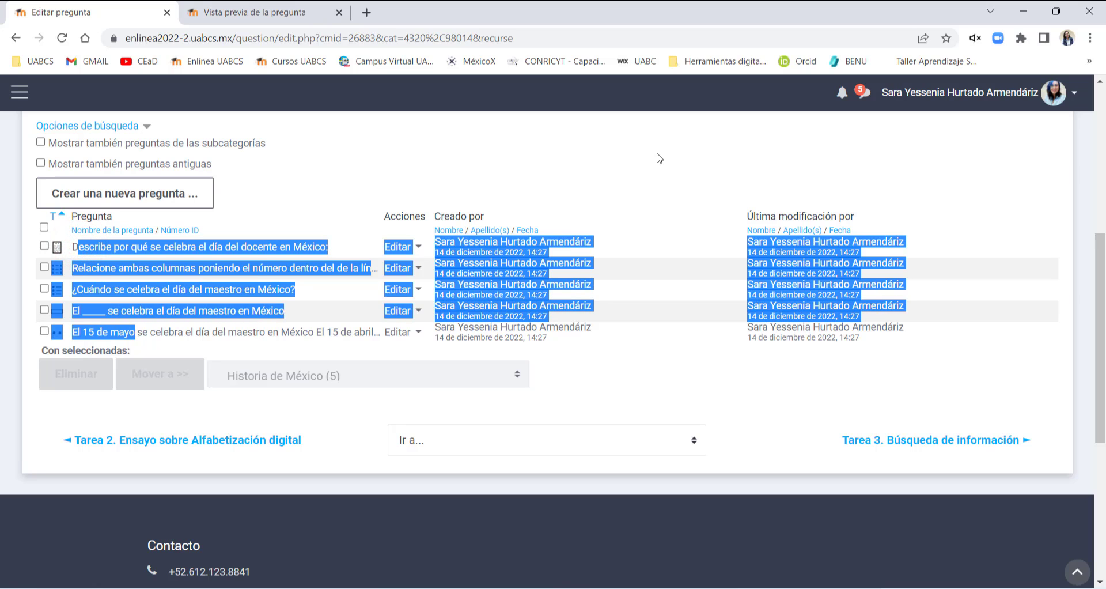
click(16, 38)
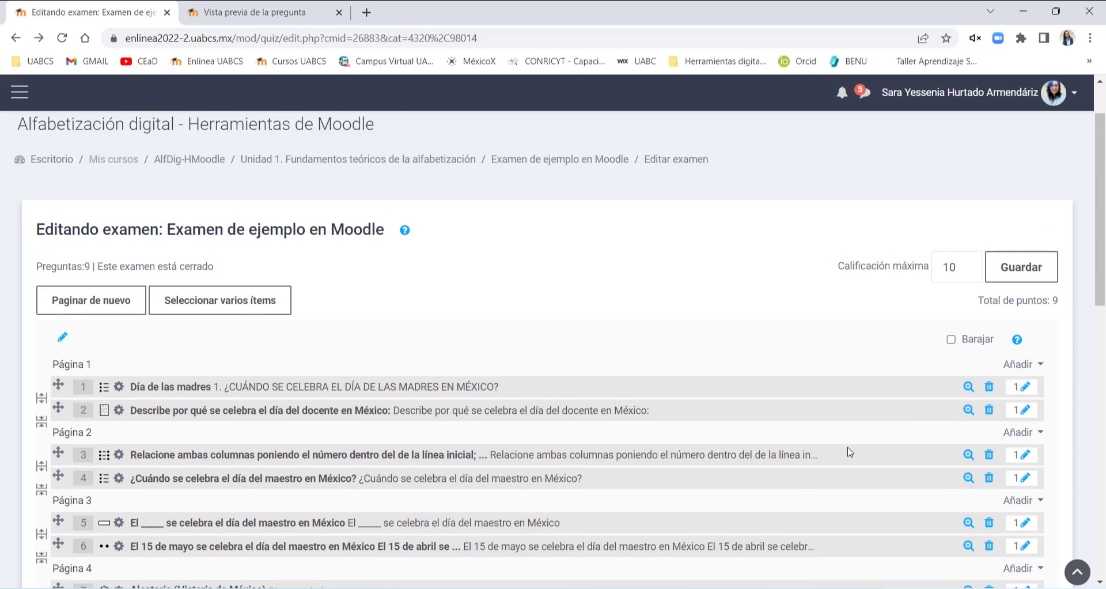
- Change the exam's Calificación máxima to 100
scroll(850, 452, down, 1)
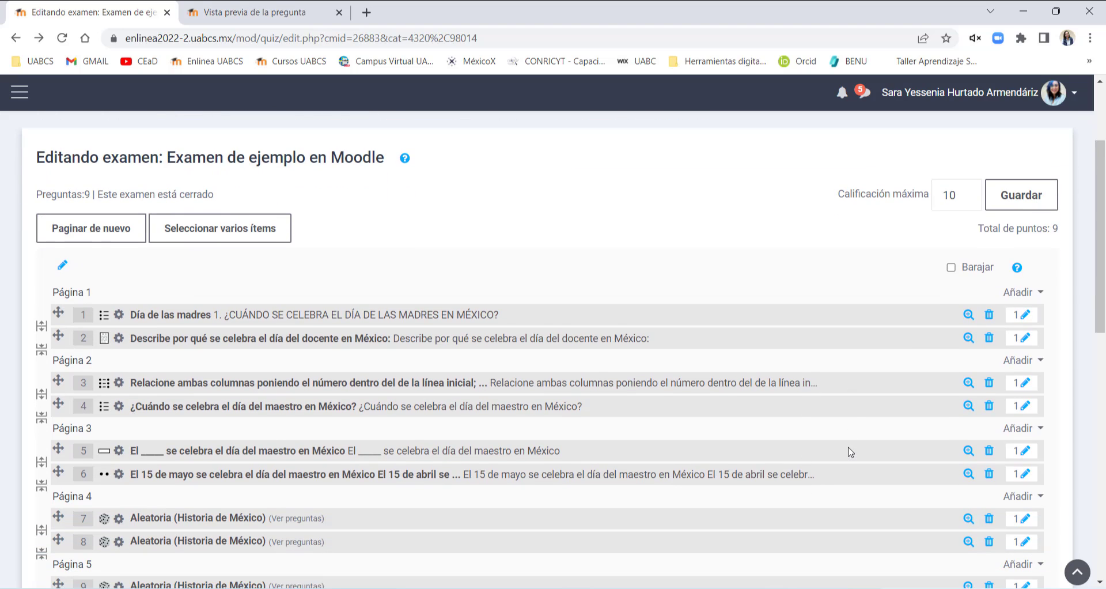
click(964, 202)
text(0)
click(909, 265)
- Set the maximum points to 5 for question 1 and 6 for question 2
scroll(909, 266, down, 2)
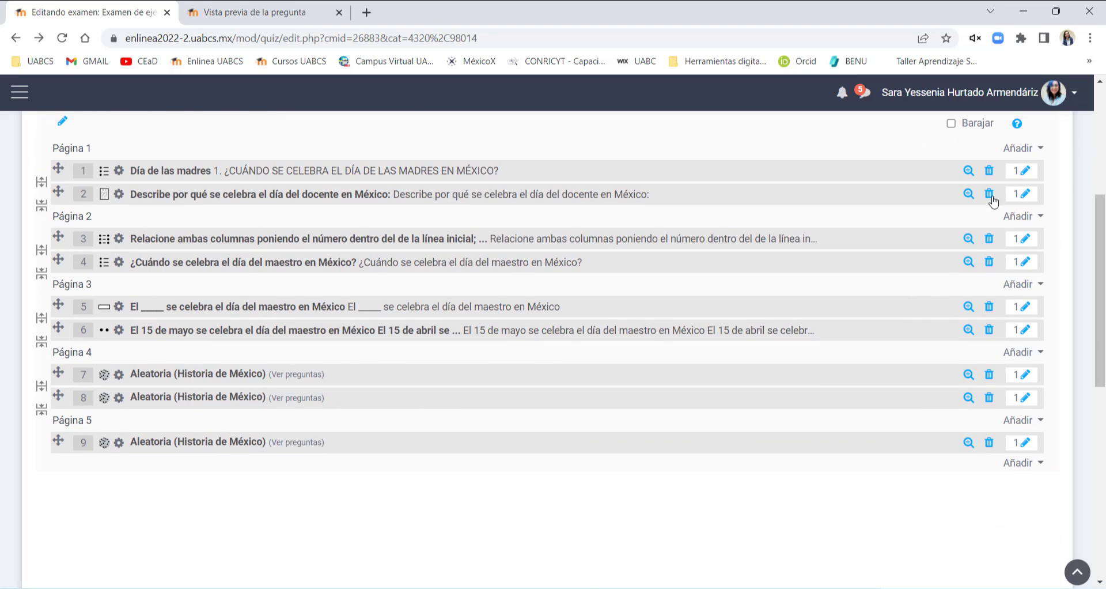
scroll(506, 246, up, 1)
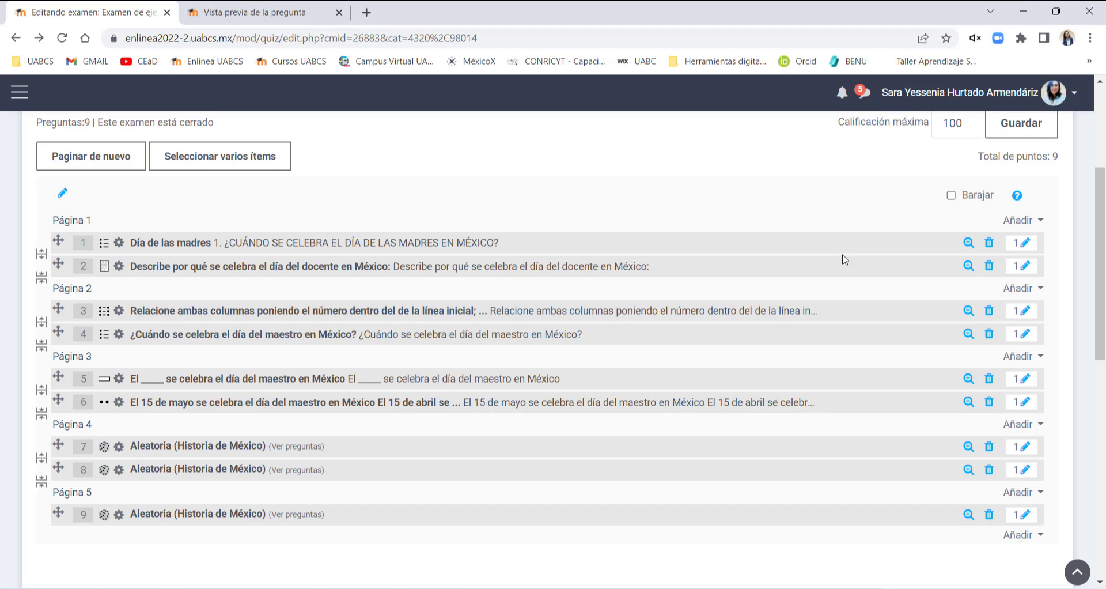
scroll(959, 259, up, 1)
scroll(958, 262, down, 1)
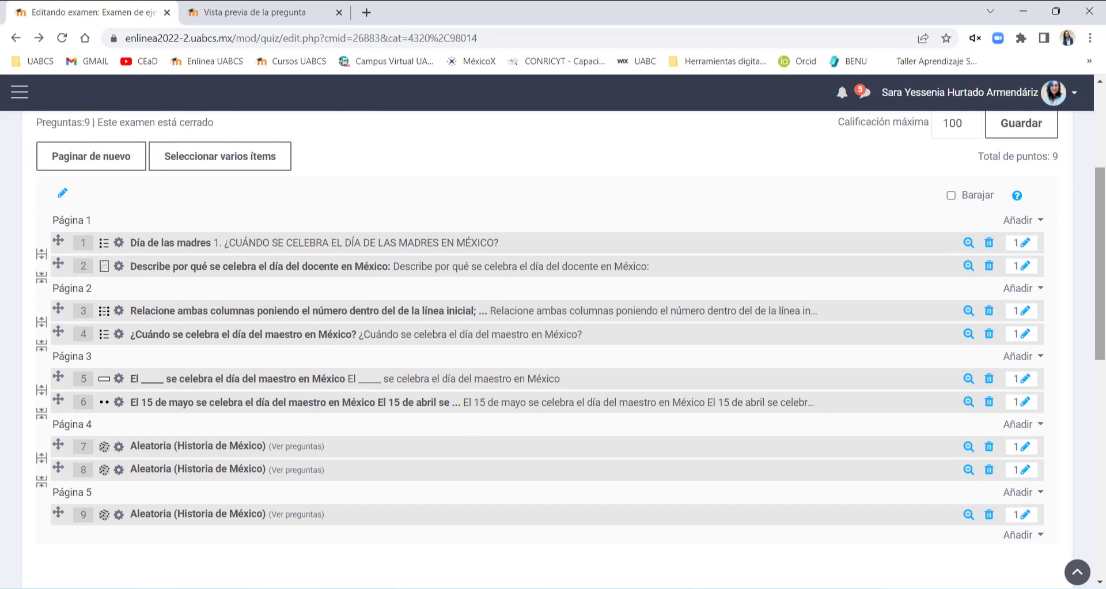
scroll(1020, 276, up, 1)
scroll(1008, 322, down, 1)
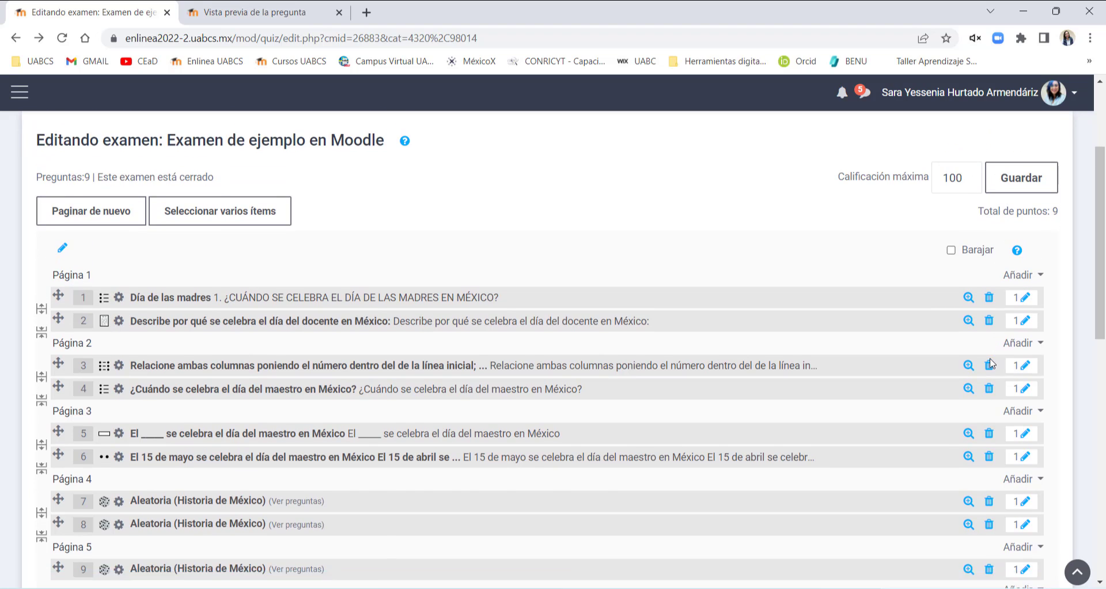
click(1023, 242)
text(5)
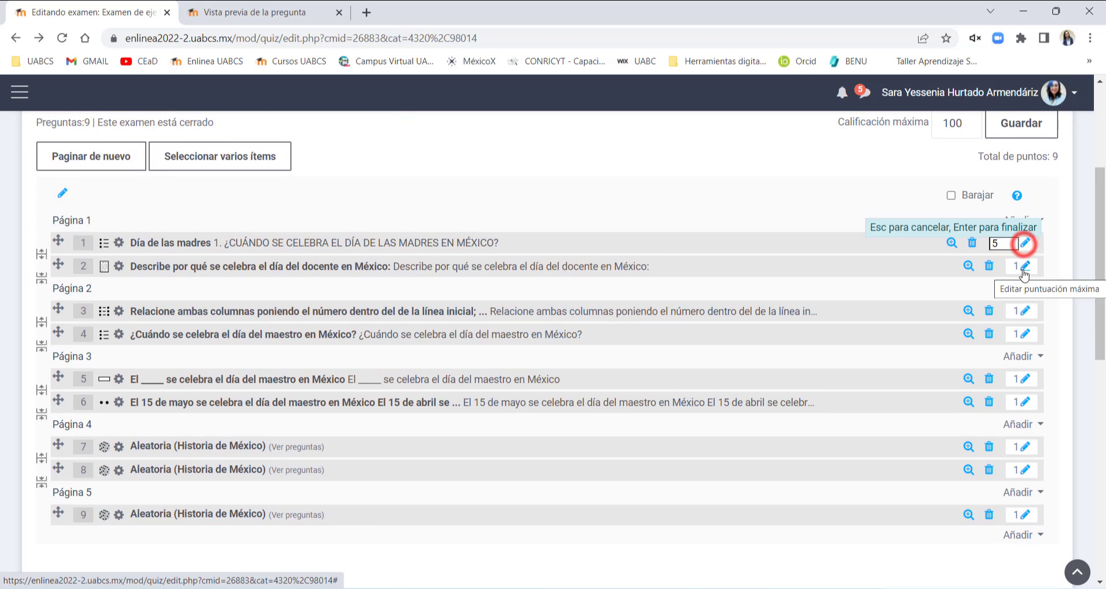
key(Return)
click(1025, 266)
text(6)
key(Return)
- Set the maximum points to 5 for questions 3 and 4, 10 for question 5, and 20 for question 6
click(1025, 311)
text(5)
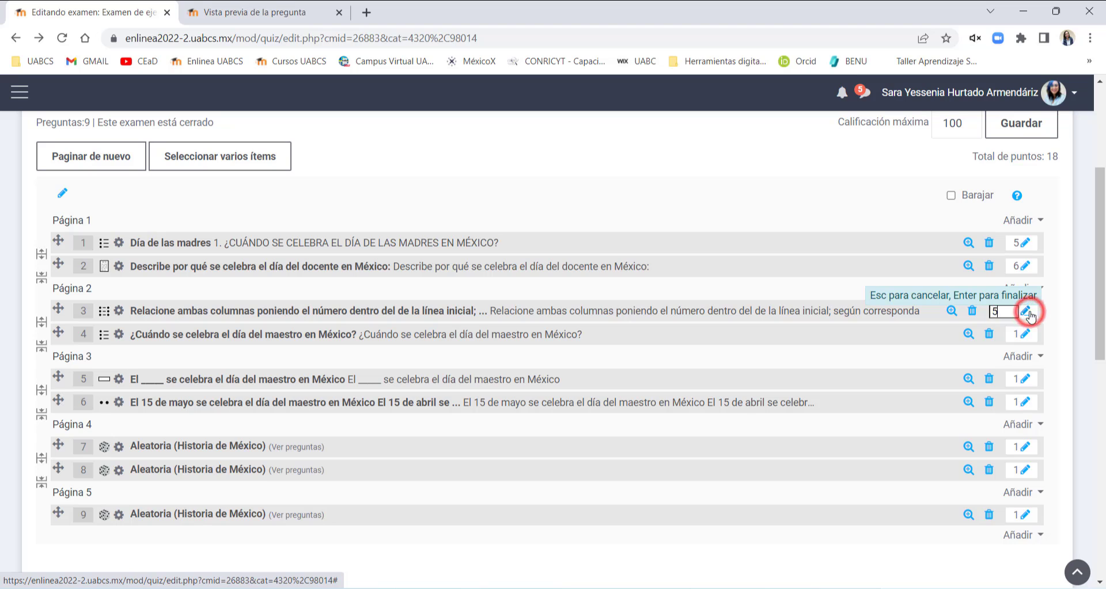
key(Return)
click(1025, 334)
text(5)
key(Return)
click(1025, 378)
text(10)
key(Return)
click(1025, 402)
text(20)
key(Return)
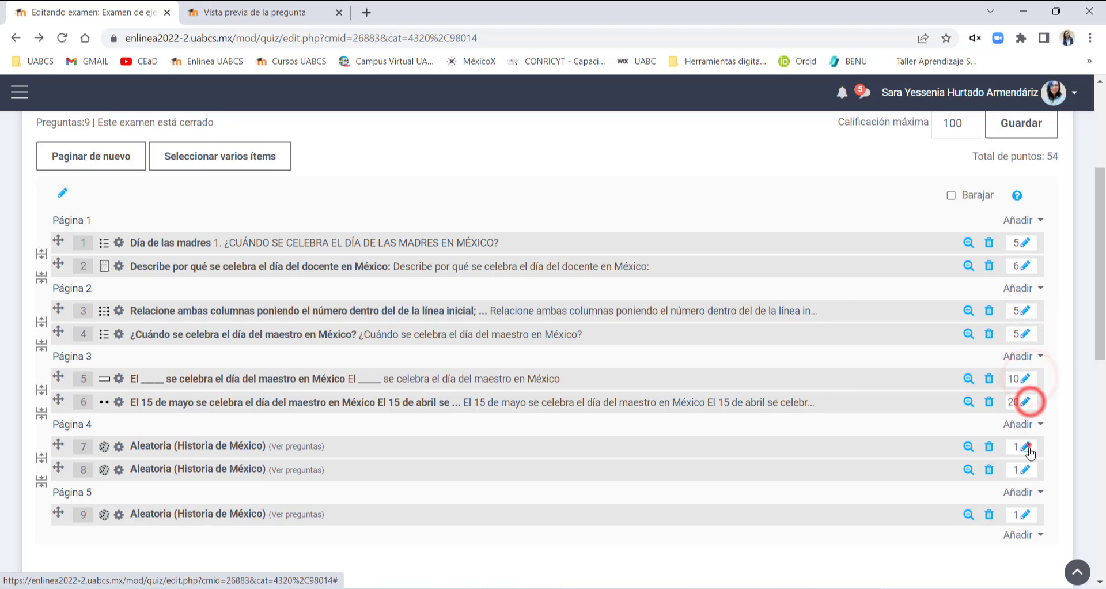
- Set the maximum points of the random questions to 20 for questions 7 and 8, and 8 for question 9
click(1026, 447)
text(20)
key(Return)
click(1030, 471)
text(20)
key(Return)
click(1025, 515)
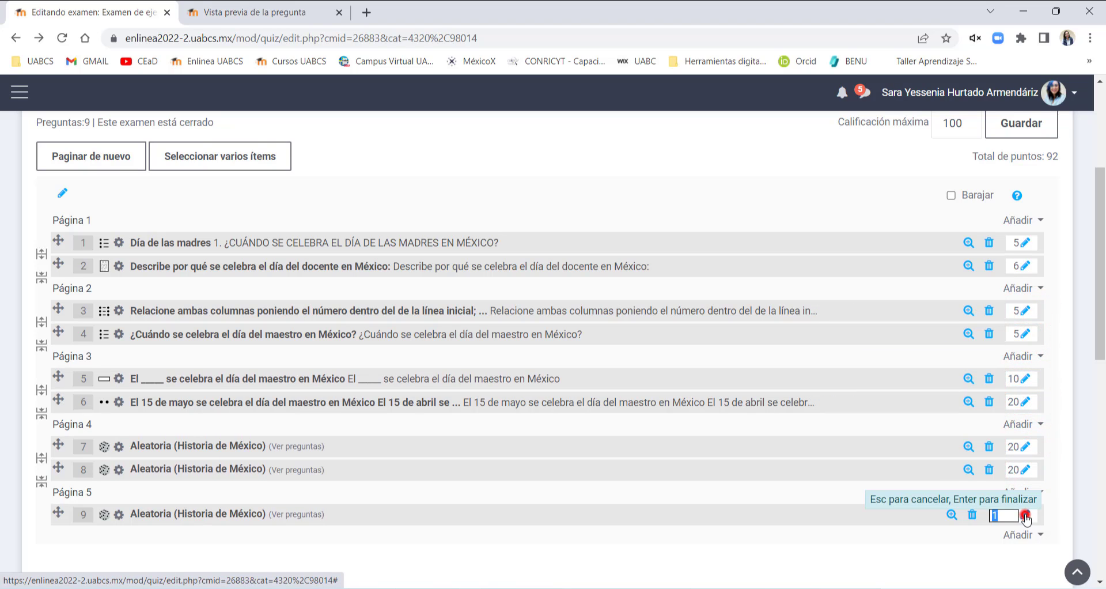
text(8)
key(Return)
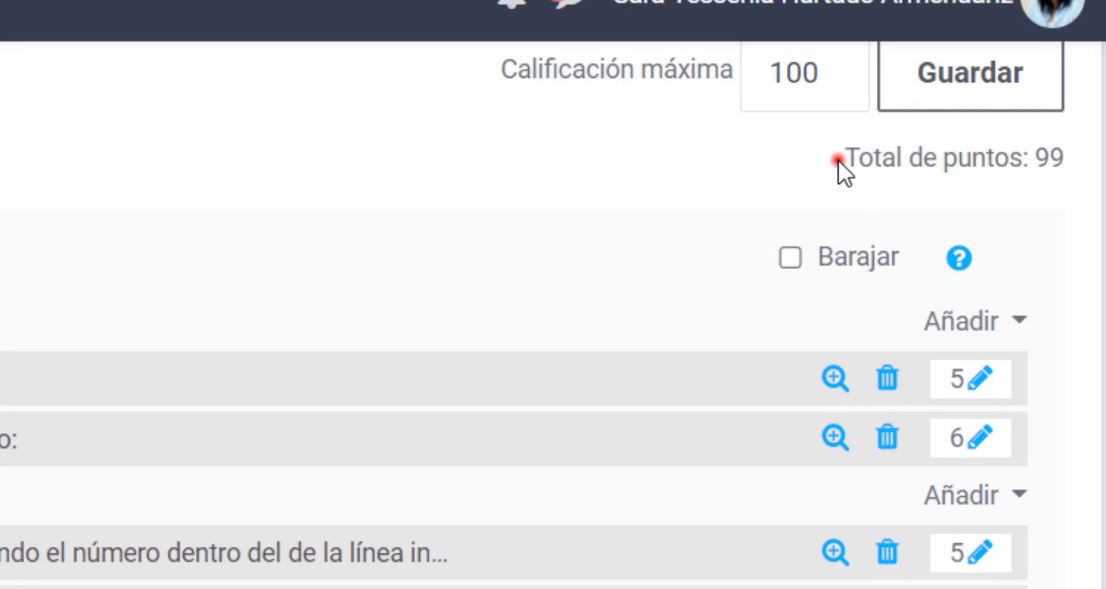
- Compare the total points with the maximum grade and set question 1 to 6 points so that both match
drag(838, 160, 1070, 160)
click(1069, 160)
drag(1067, 155, 1054, 156)
click(835, 69)
click(1048, 295)
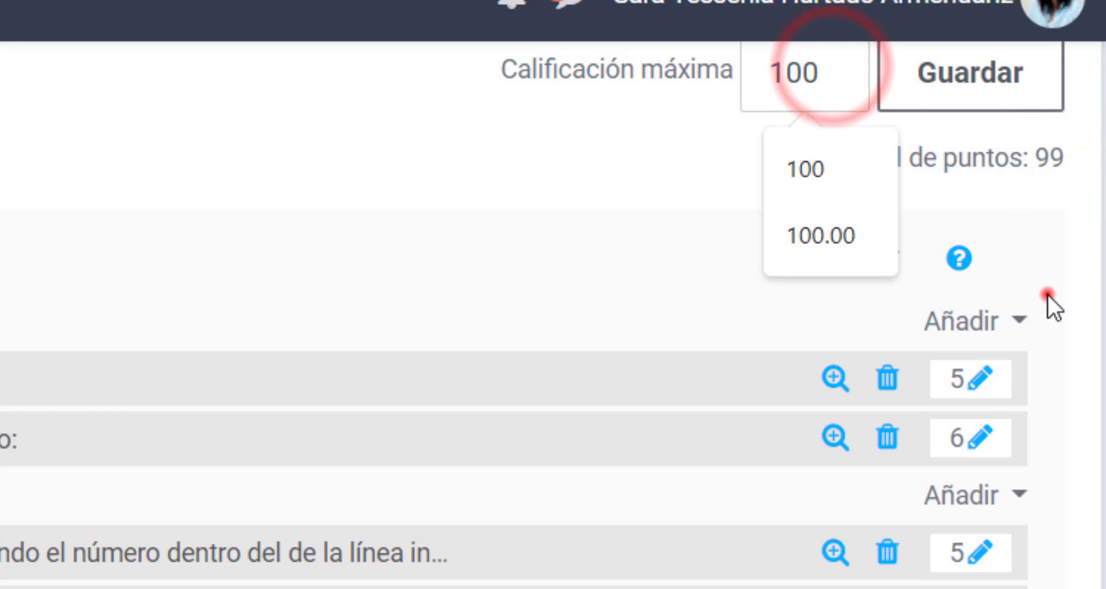
click(979, 378)
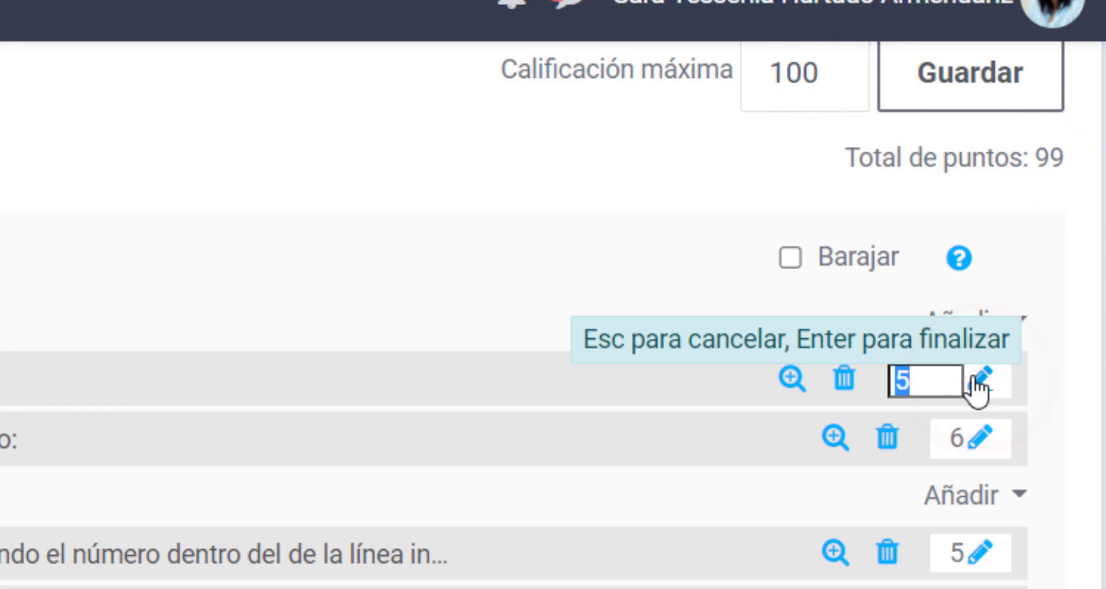
text(6)
key(Return)
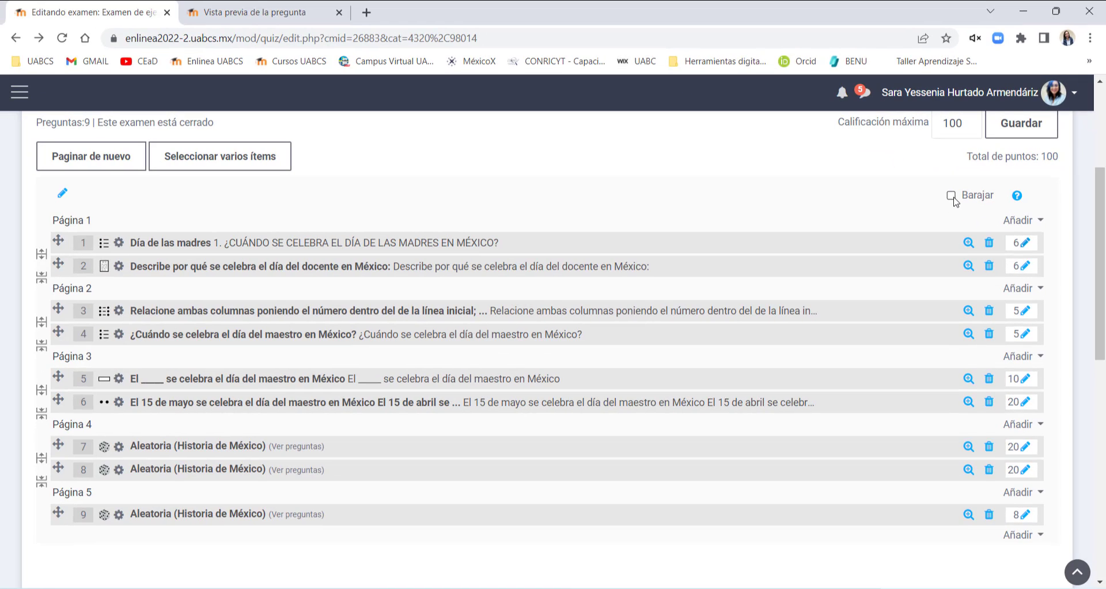
- Enable Barajar for the exam's questions and save the maximum grade
click(951, 195)
scroll(838, 417, down, 3)
scroll(838, 437, up, 5)
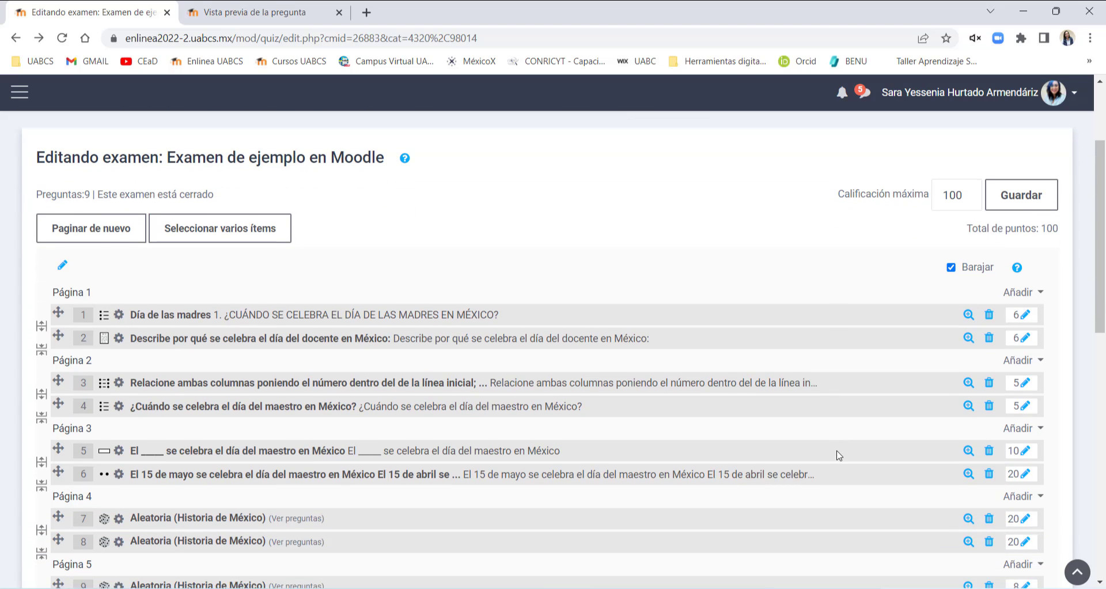
click(1018, 194)
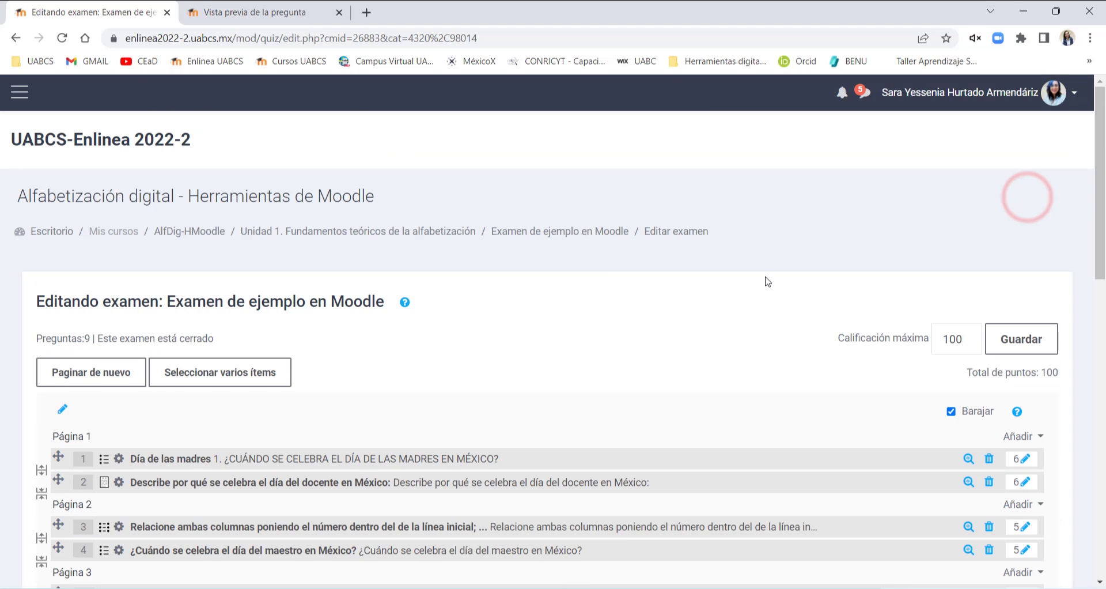
- Start a timed preview attempt of Examen de ejemplo en Moodle
scroll(717, 363, down, 7)
scroll(719, 363, up, 6)
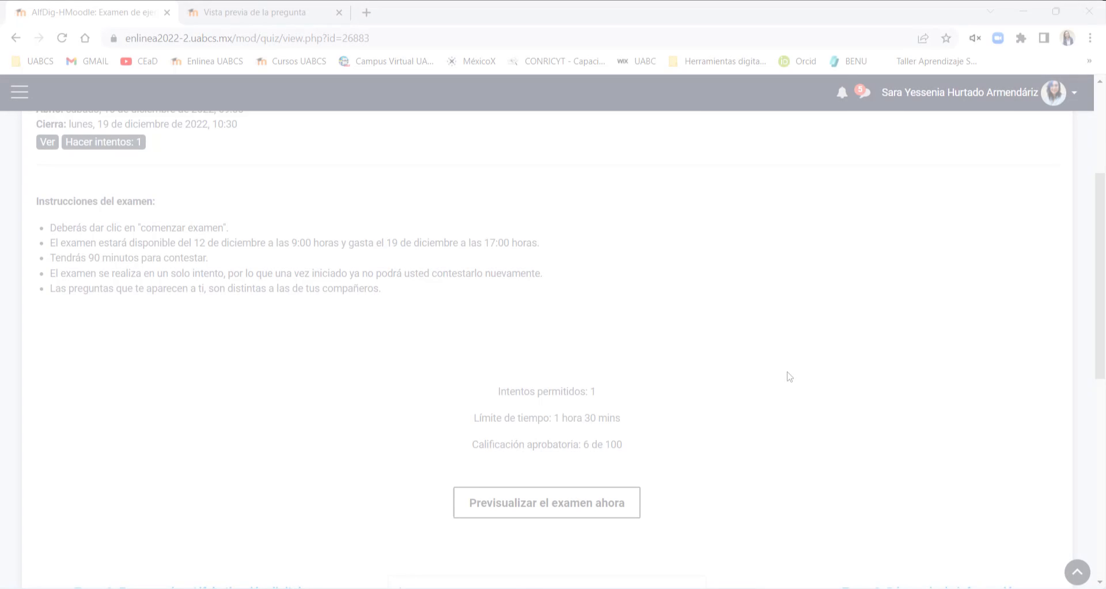
scroll(719, 396, down, 1)
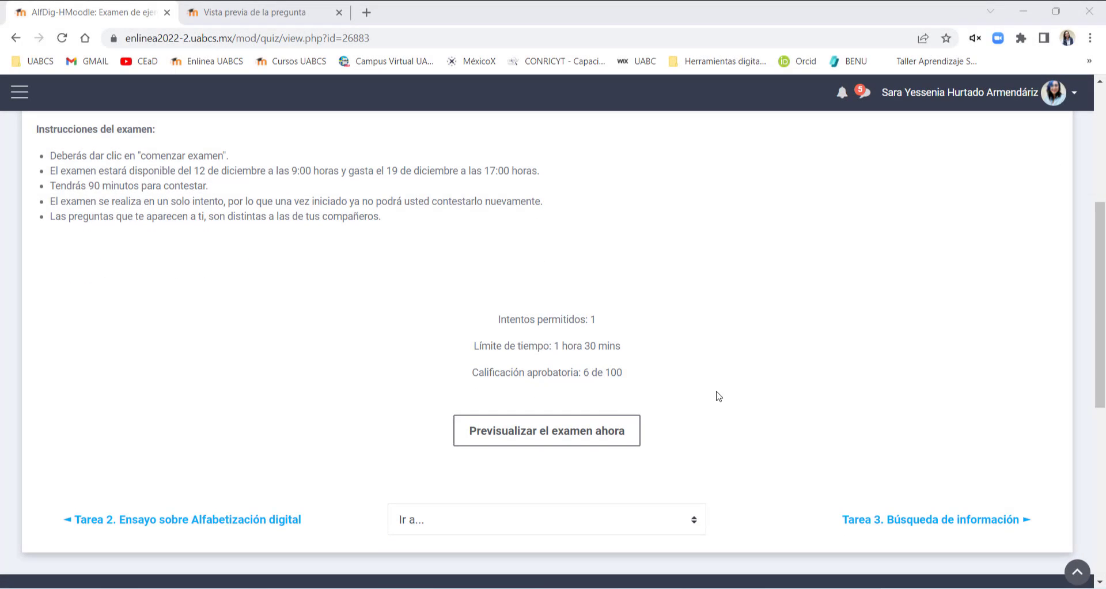
click(583, 441)
click(414, 406)
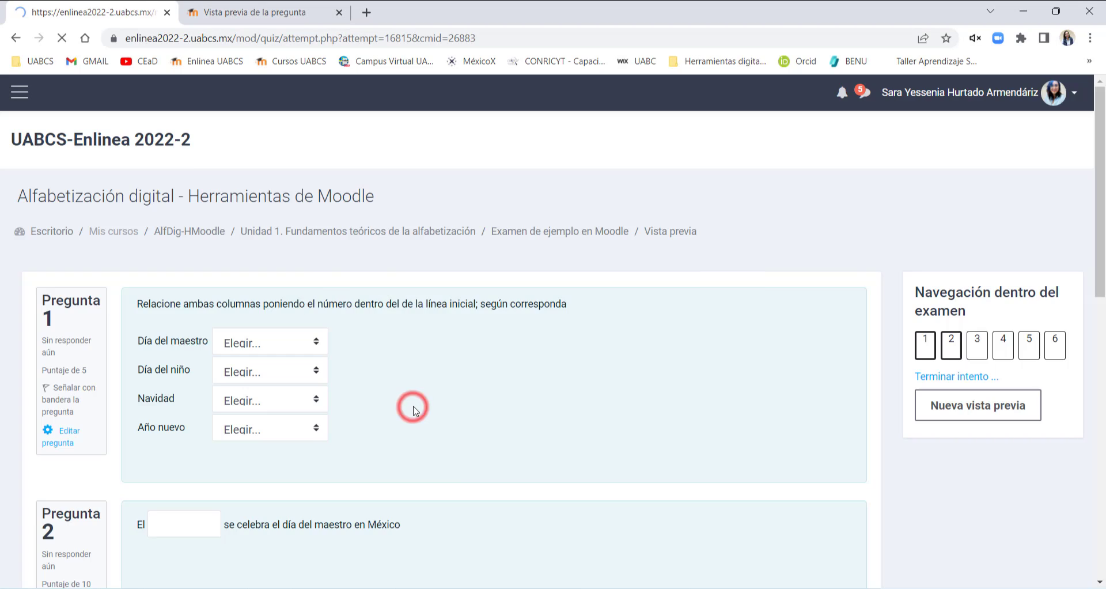
- Examine the first exam page, including the matching question's instructions and the remaining-time counter
scroll(541, 383, down, 3)
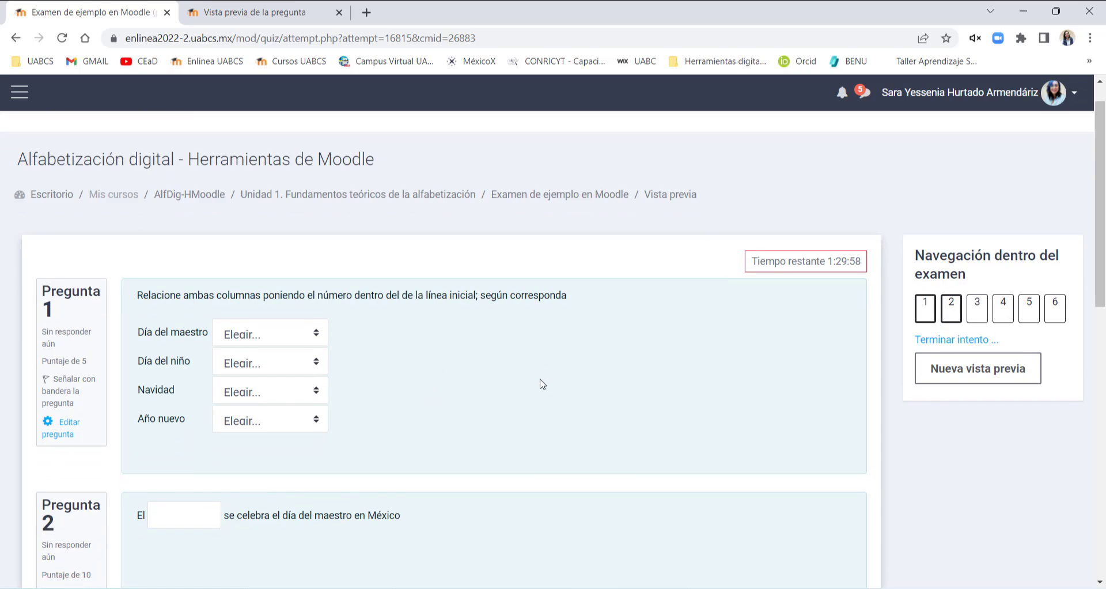
scroll(535, 316, up, 1)
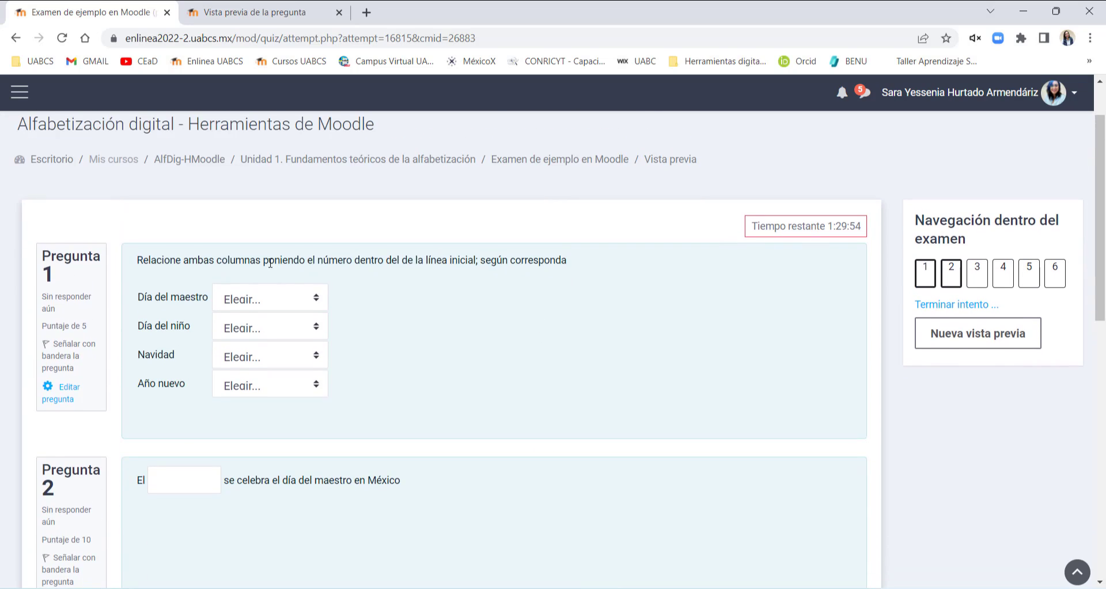
drag(263, 257, 634, 275)
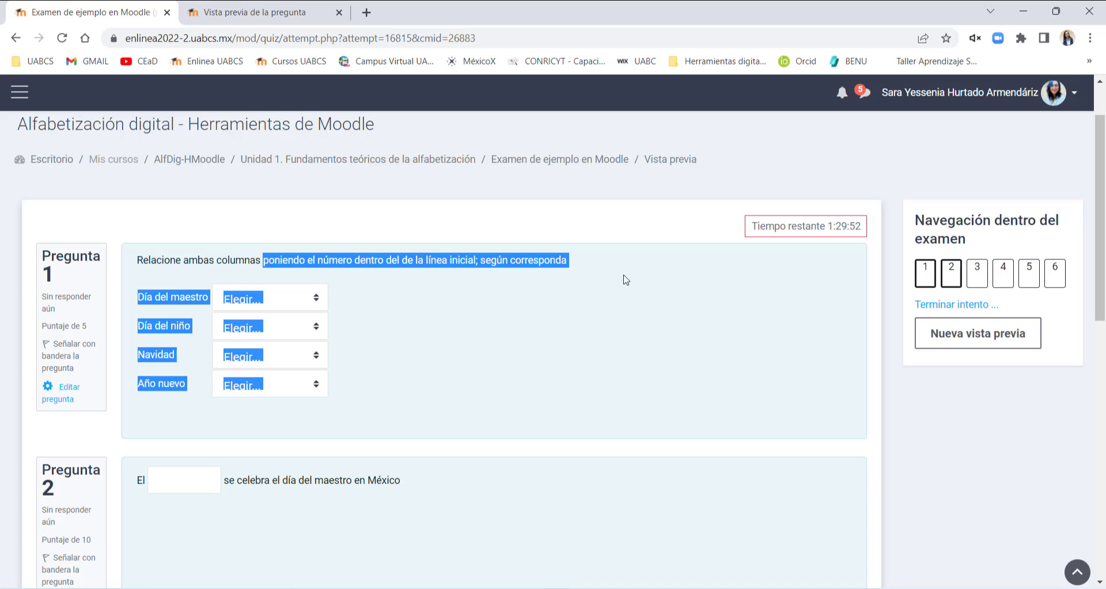
click(583, 313)
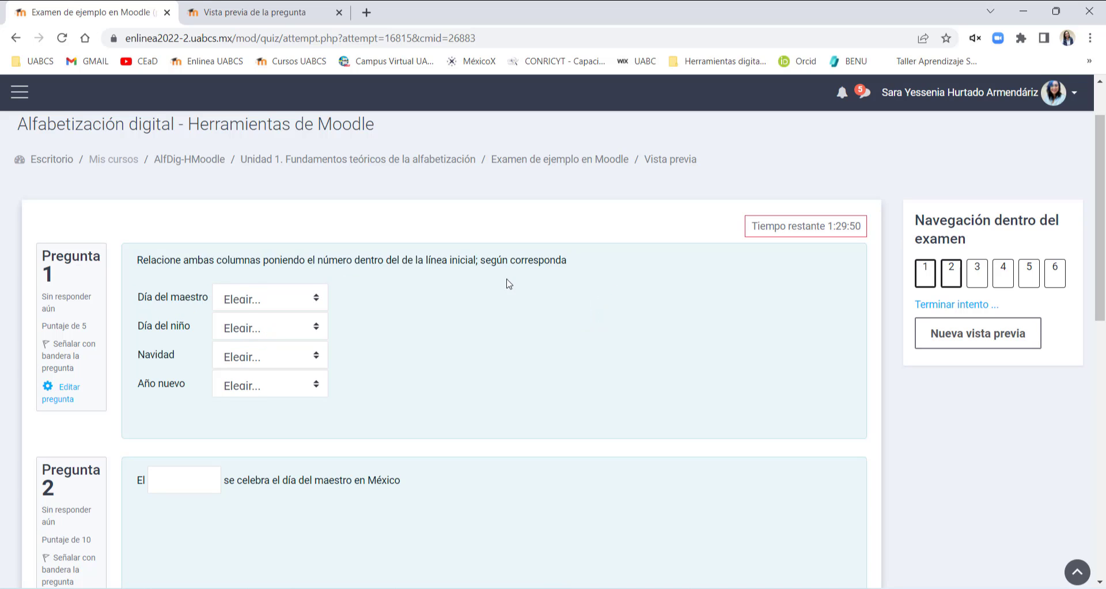
scroll(444, 310, down, 3)
scroll(439, 329, up, 3)
drag(808, 227, 862, 228)
click(873, 250)
- Browse the exam's other pages through the question navigation and return to question 1
click(974, 278)
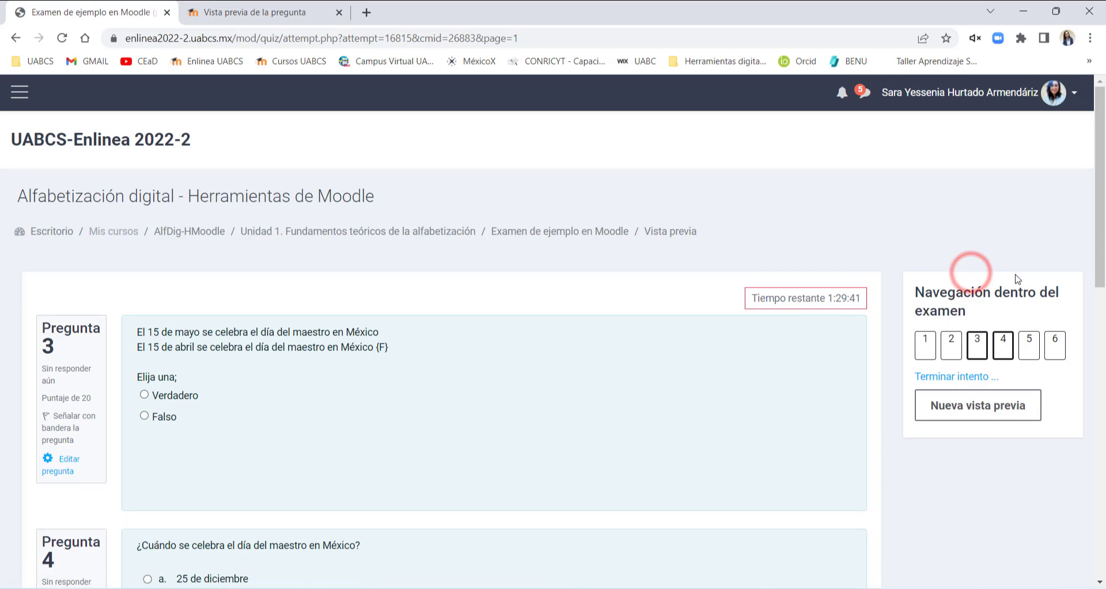
click(1030, 348)
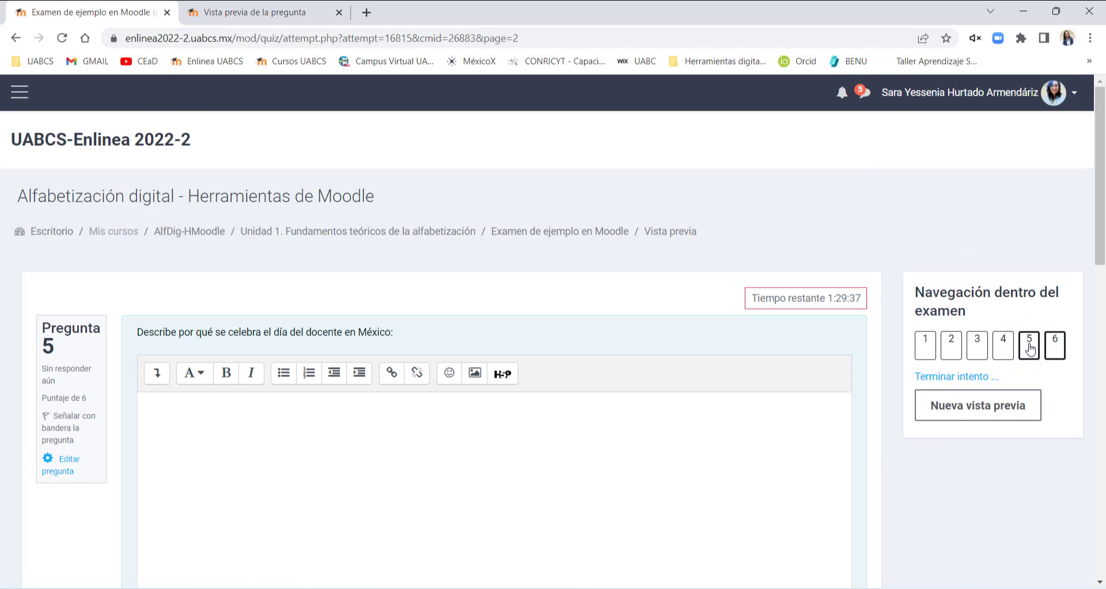
click(986, 345)
click(932, 341)
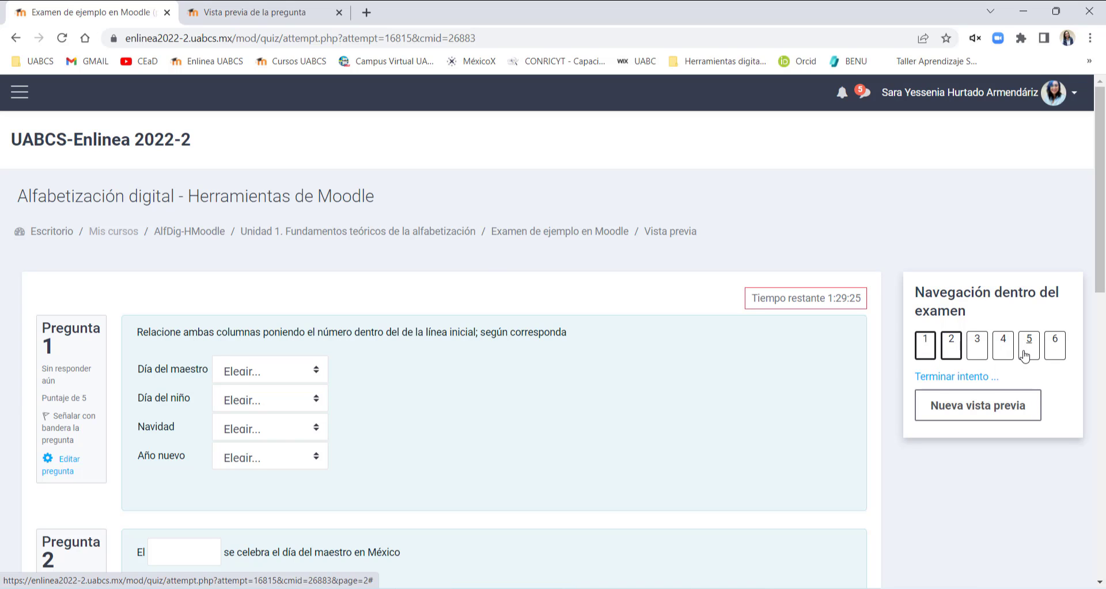
- Answer question 1 with 15 de mayo for Día del maestro and Día del niño, 30 de abril for Navidad and 31 de diciembre for Año nuevo
scroll(581, 461, down, 5)
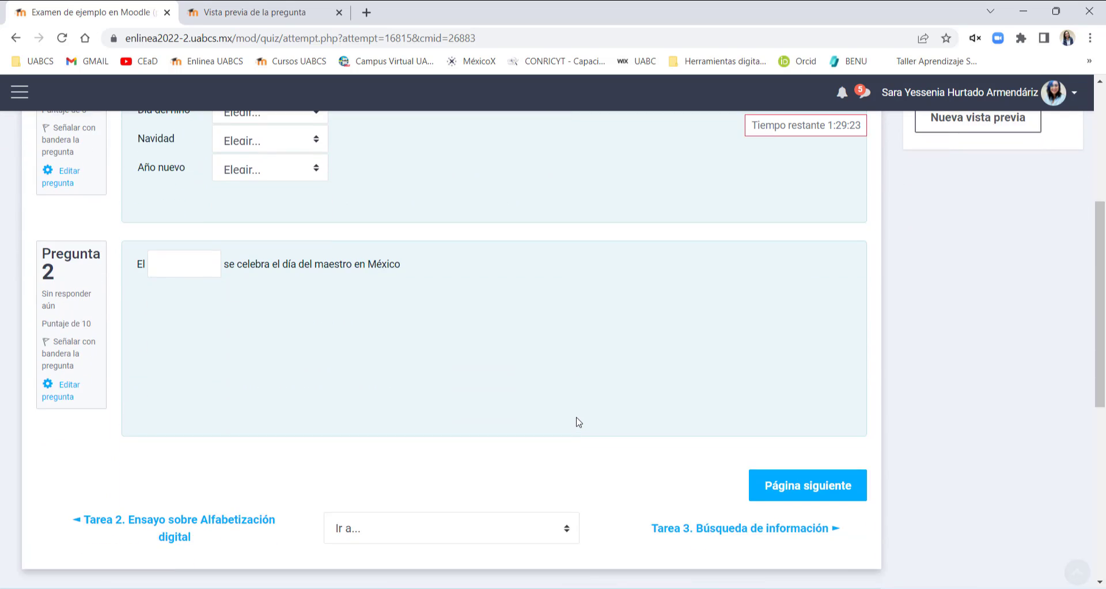
scroll(576, 420, down, 4)
scroll(576, 420, up, 6)
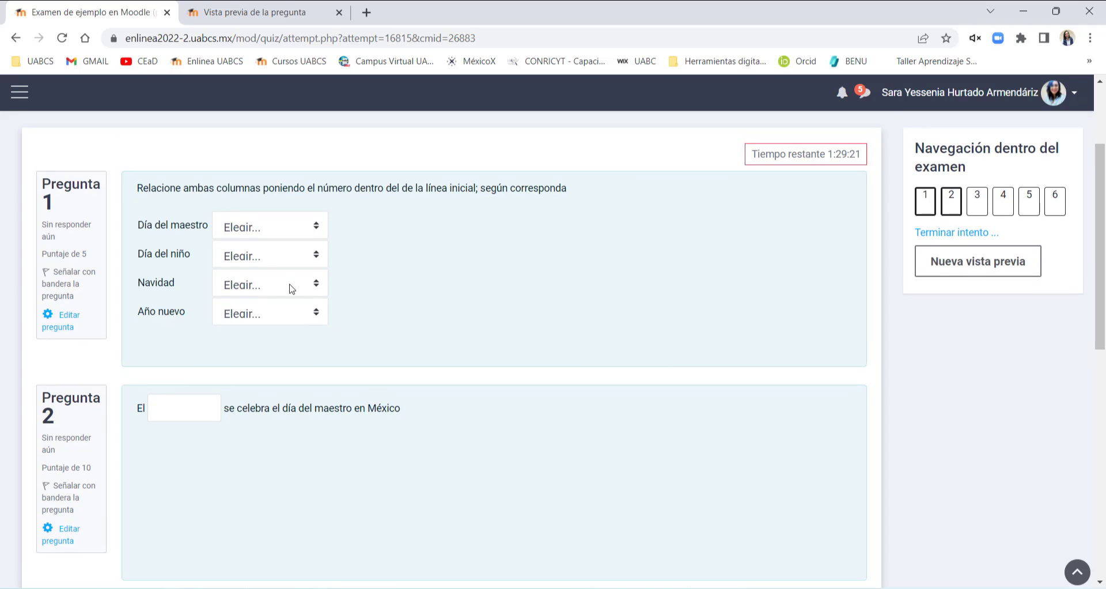
click(263, 225)
click(271, 276)
click(271, 257)
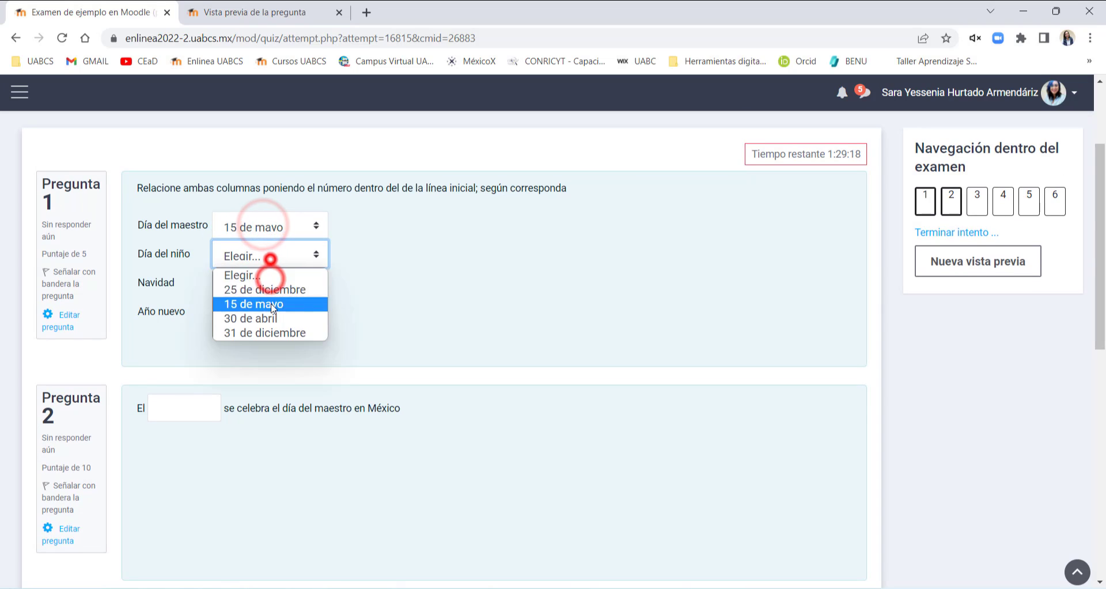
click(273, 303)
click(268, 282)
click(254, 347)
click(269, 311)
click(265, 390)
- Fill the blank in question 2 with "15 de mayo" and go on to the next exam page
click(201, 408)
scroll(241, 422, down, 1)
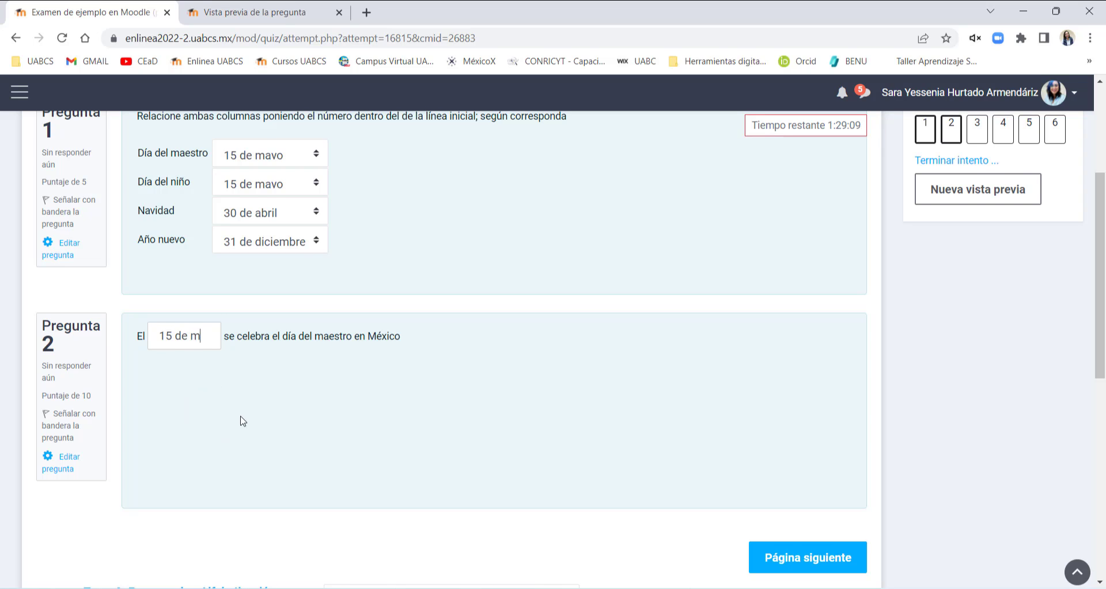
click(835, 557)
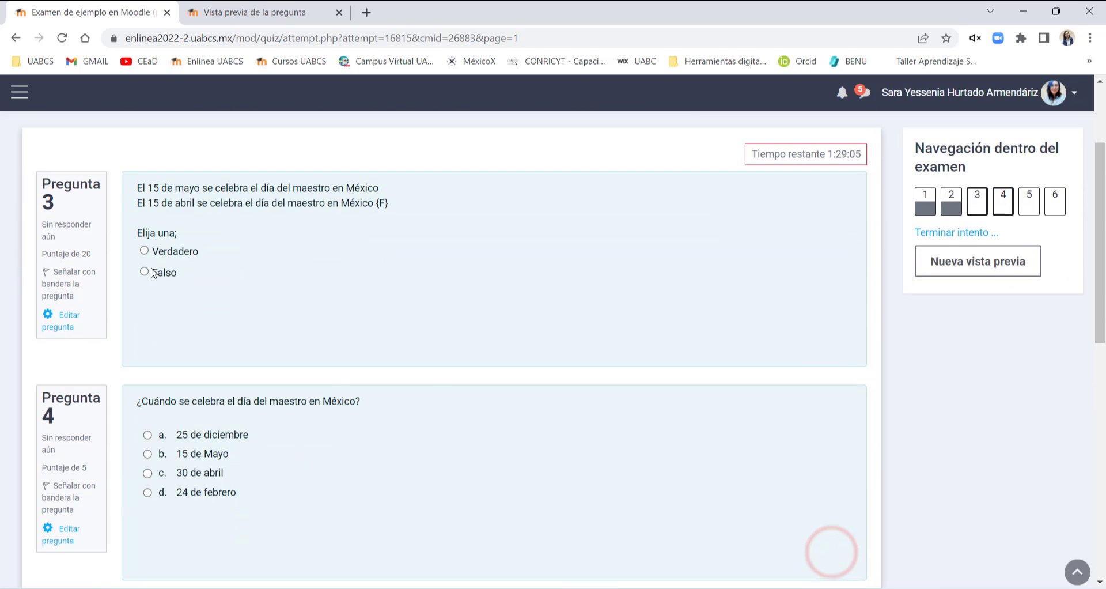
- Answer the remaining exam pages, choosing Falso for question 3, 15 de Mayo for question 4 and 30 de abril for question 6
click(144, 273)
click(148, 454)
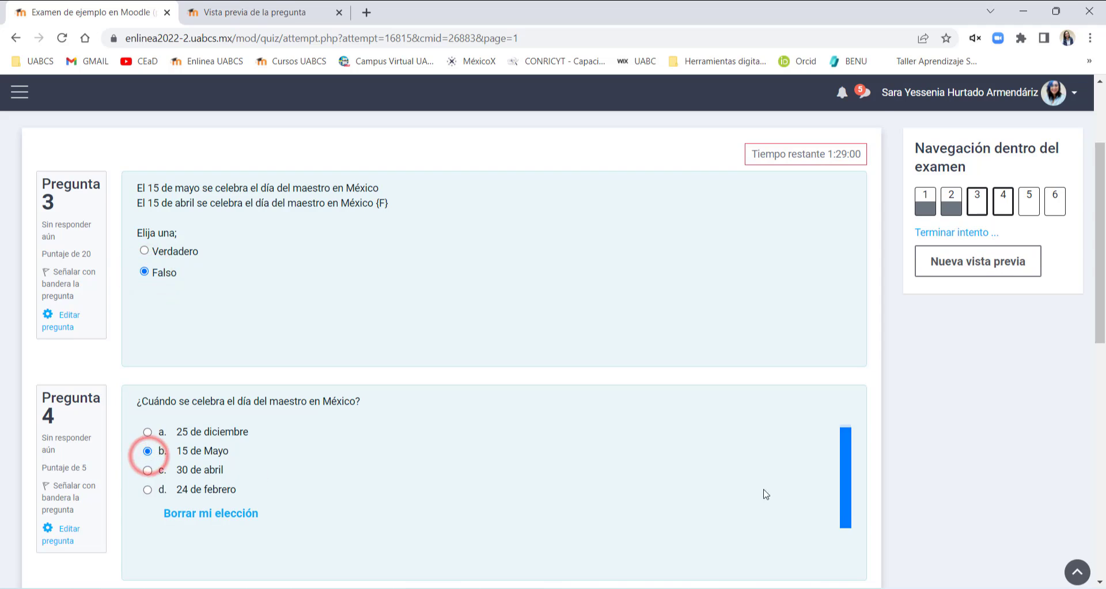
scroll(763, 491, down, 4)
click(822, 422)
click(379, 341)
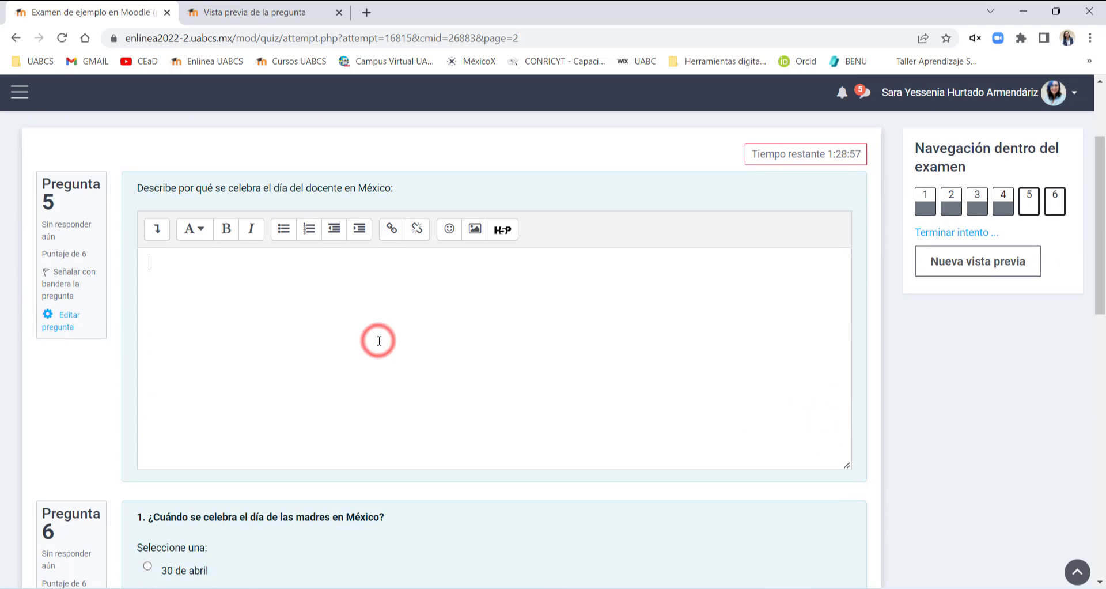
scroll(390, 409, down, 5)
click(147, 277)
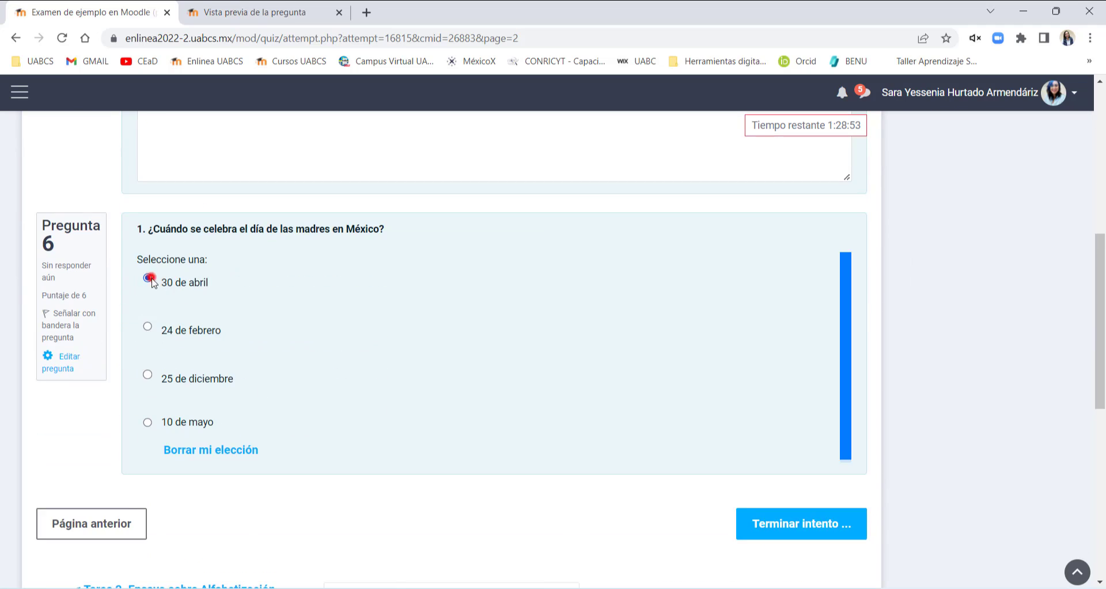
- End the preview attempt, submit all answers and look over the review of the questions
click(820, 522)
scroll(818, 526, down, 6)
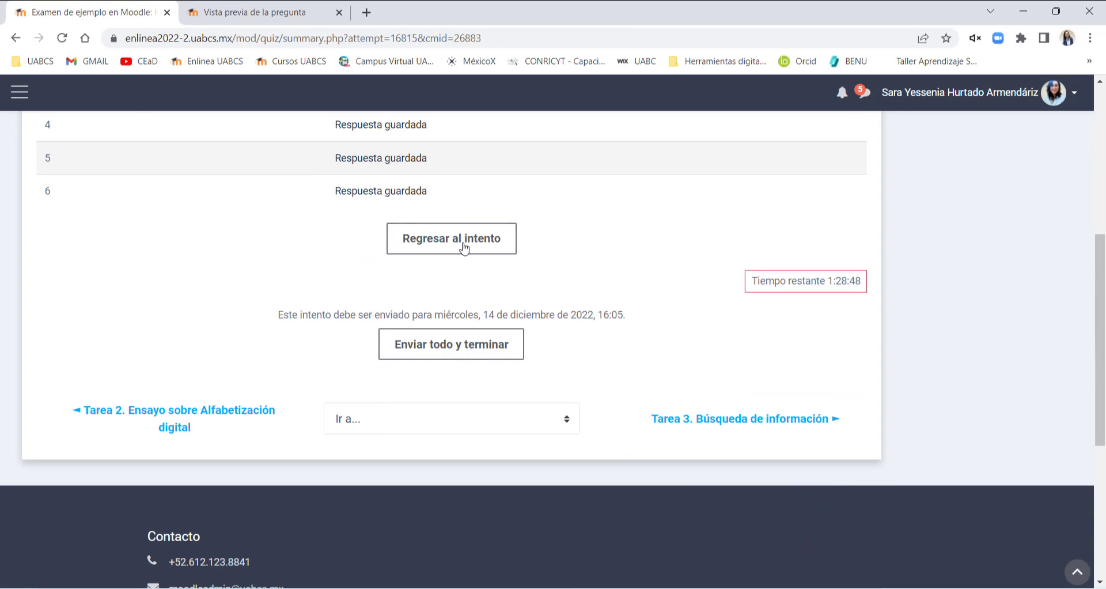
click(470, 353)
click(520, 426)
scroll(579, 452, down, 10)
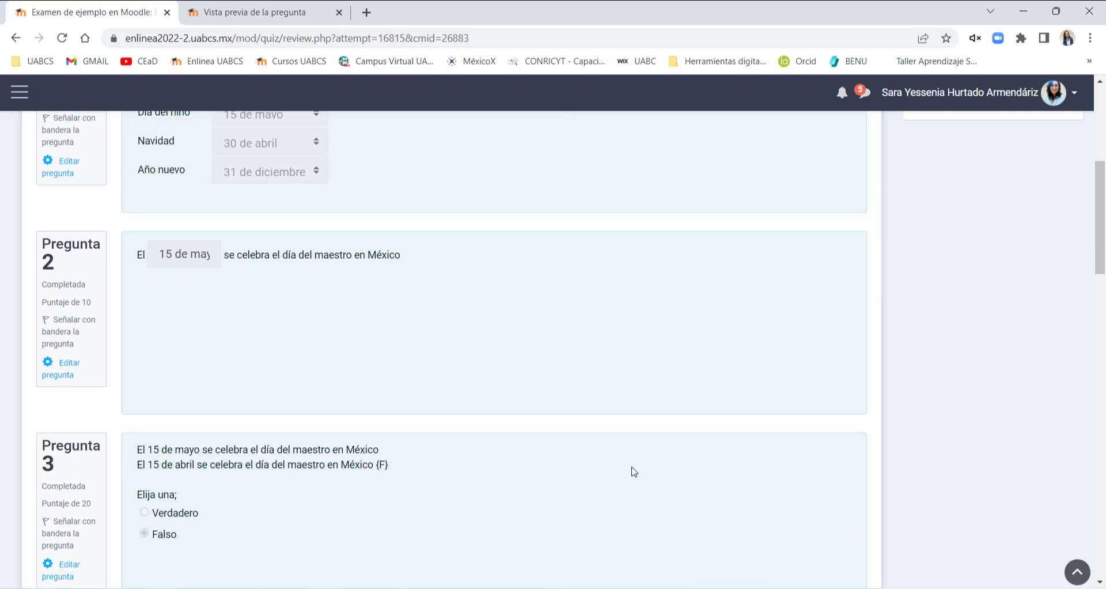
scroll(634, 470, down, 16)
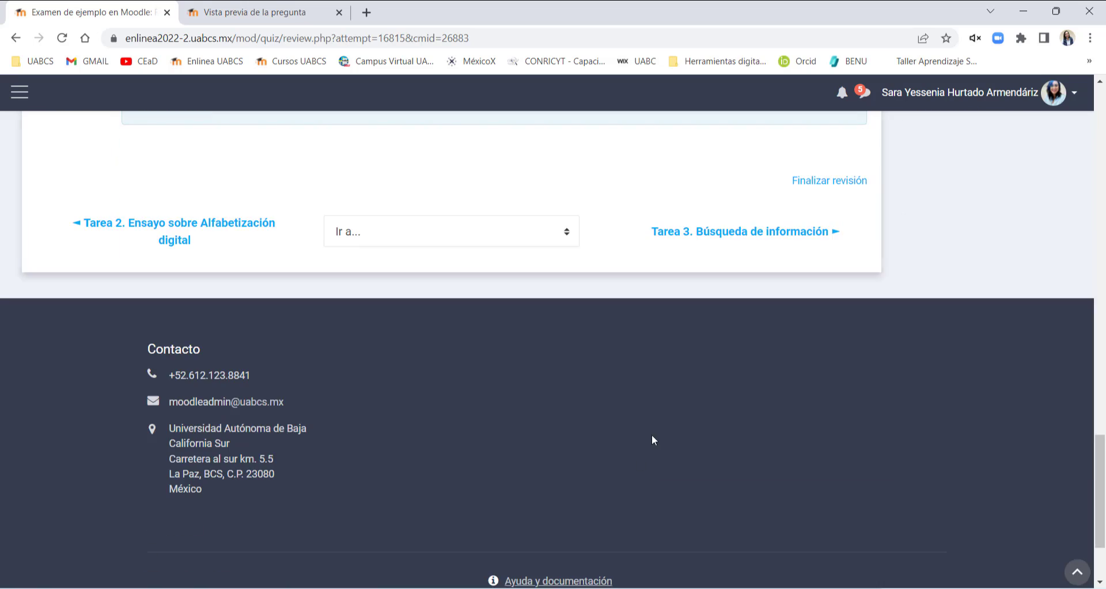
scroll(651, 438, up, 9)
scroll(657, 432, up, 20)
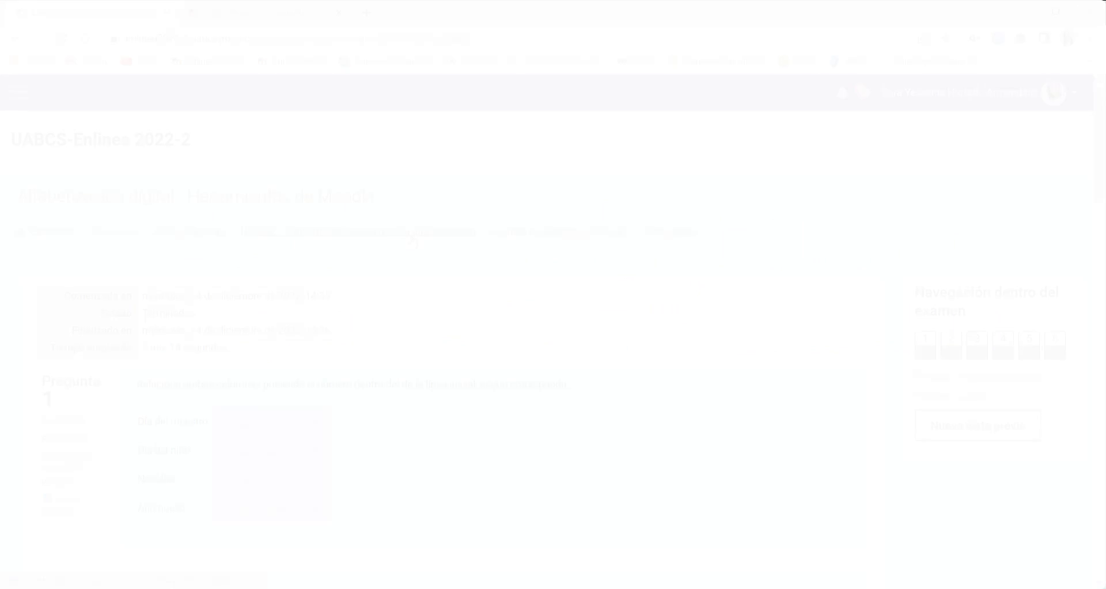
- Return to Unidad 1 in the course and open Examen de ejemplo en Moodle for editing its questions
click(412, 231)
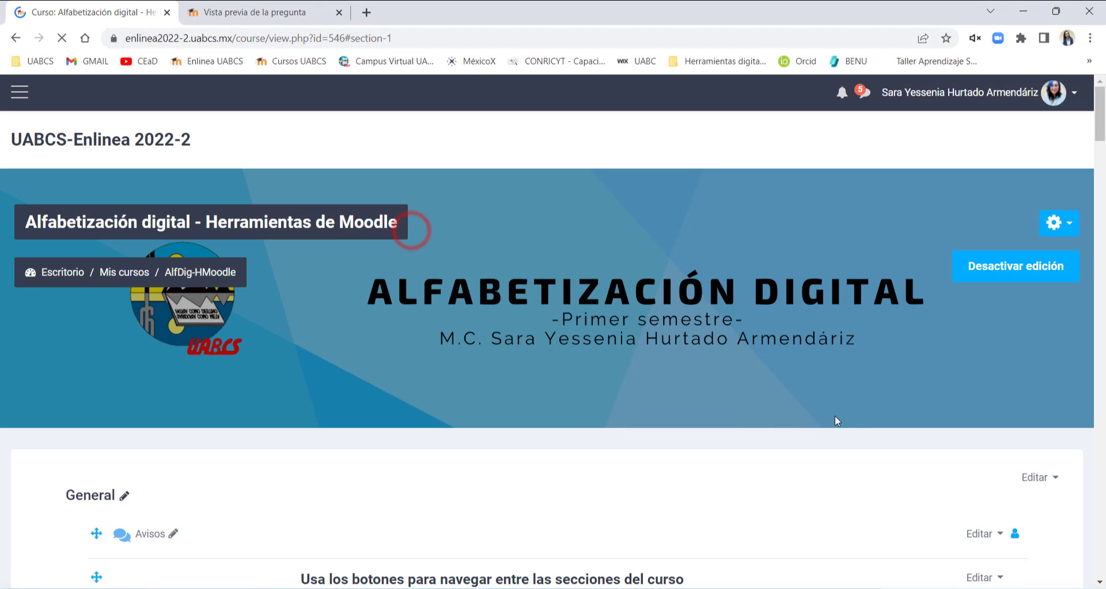
scroll(420, 450, down, 10)
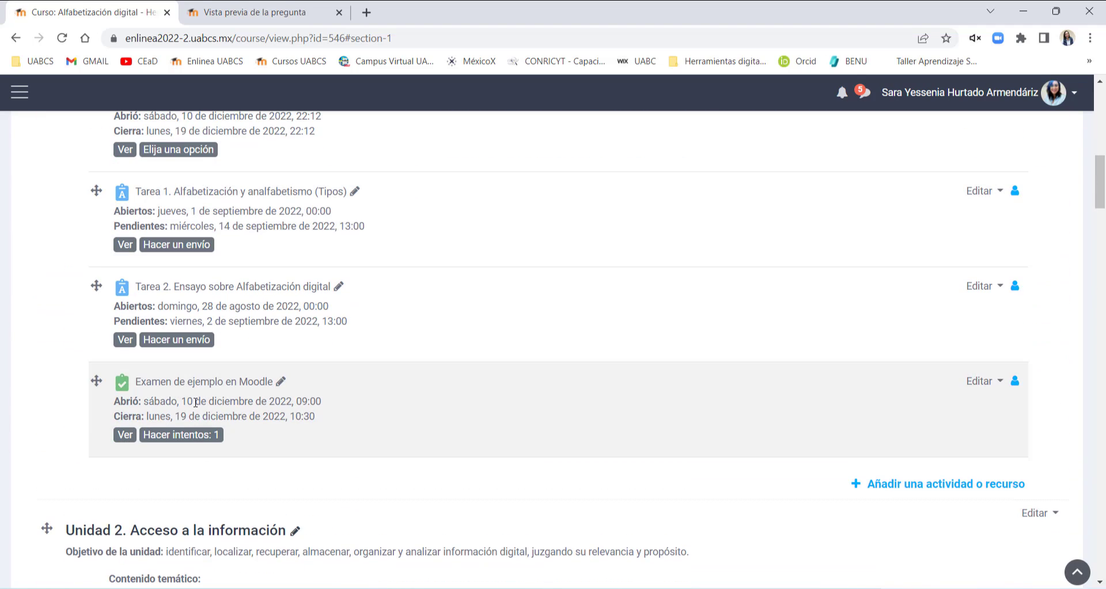
click(198, 382)
scroll(606, 398, down, 5)
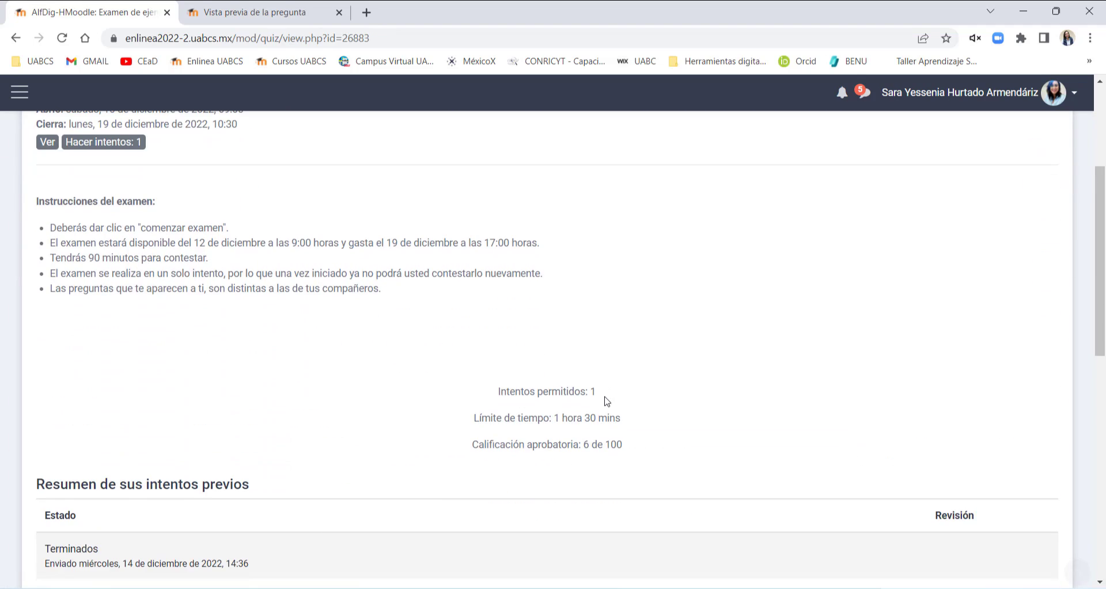
scroll(606, 398, up, 4)
click(1037, 220)
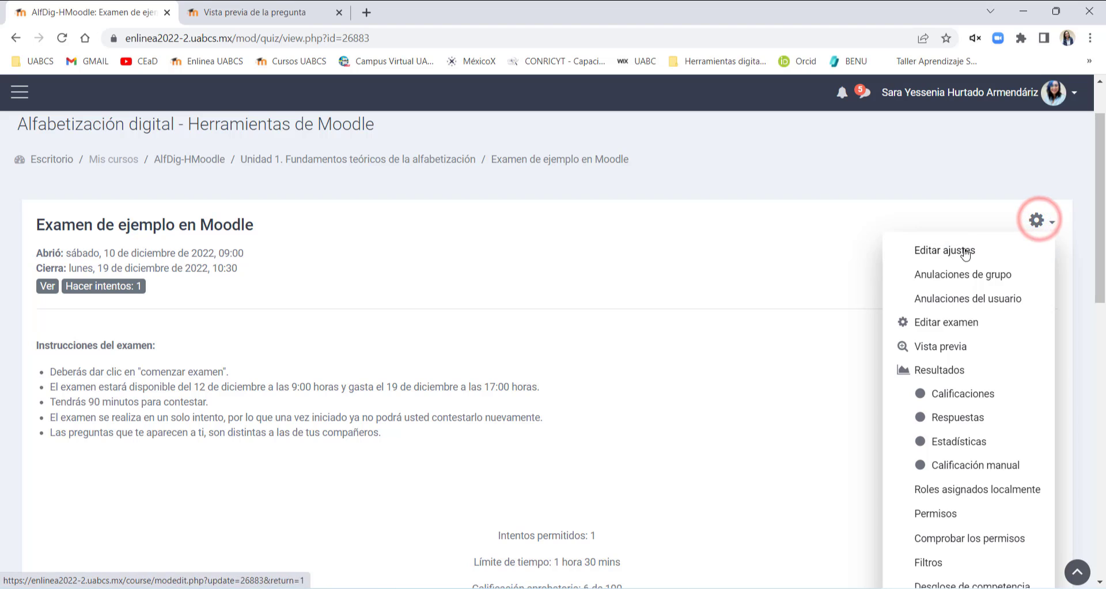
click(945, 319)
scroll(570, 412, down, 4)
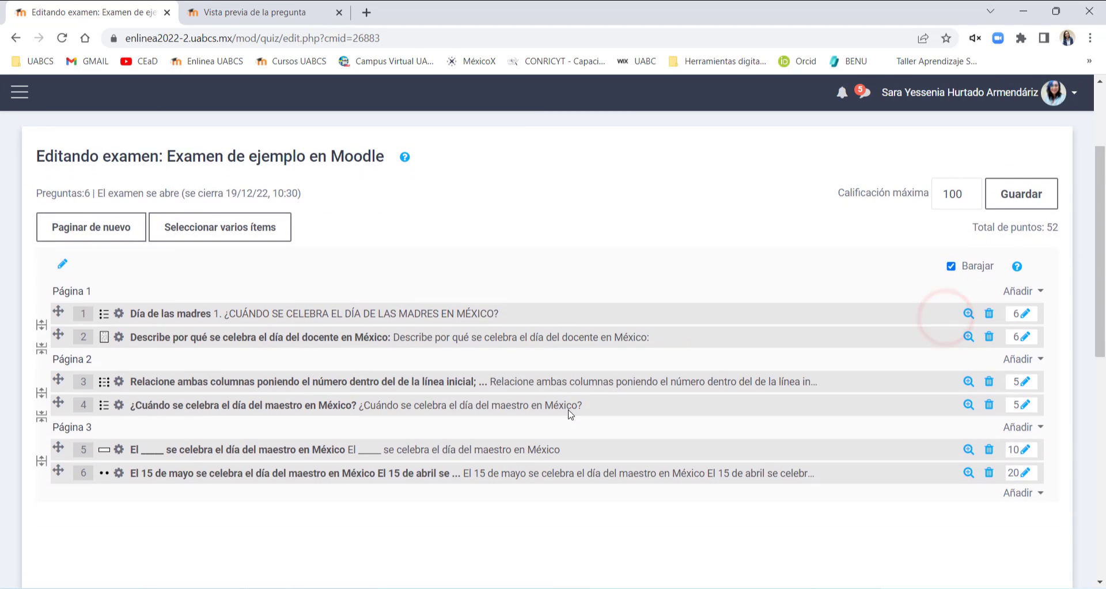
- Add a new question of type Descripción at the end of Página 3
scroll(569, 412, up, 1)
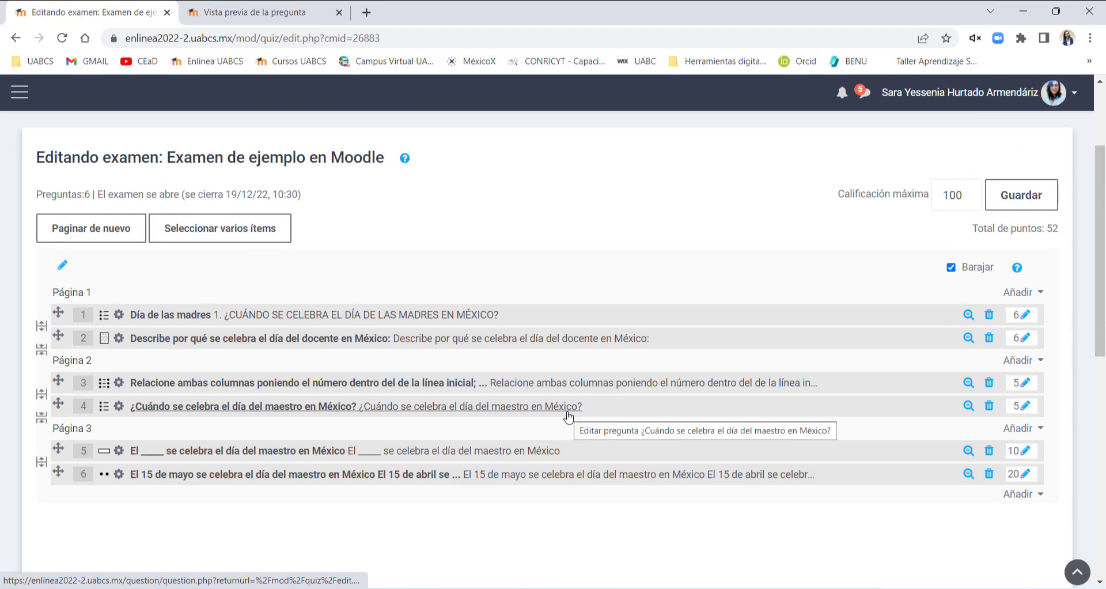
click(1021, 494)
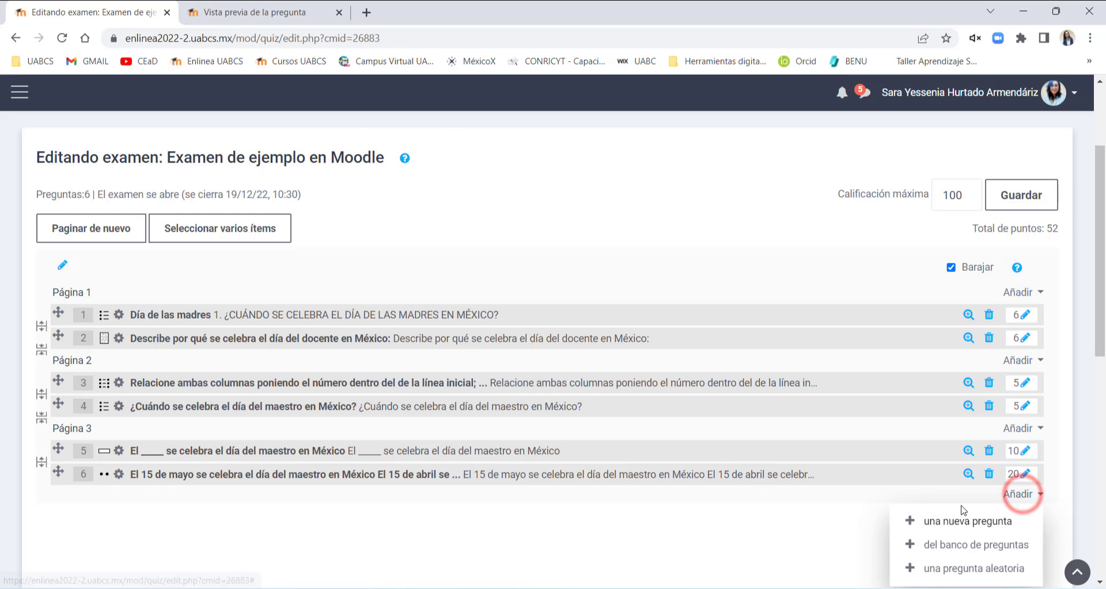
click(960, 522)
drag(524, 266, 504, 476)
click(440, 512)
click(614, 549)
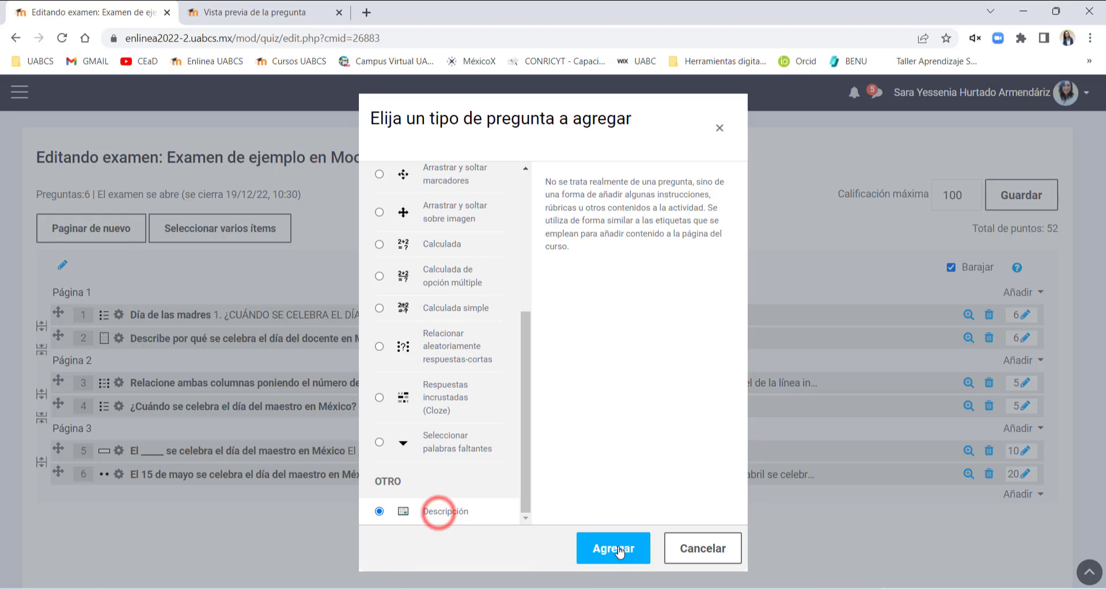
- Switch to the Word document Ejemplo de examen para Moodle - Sin códigos and go to its Descripción section
scroll(426, 421, down, 3)
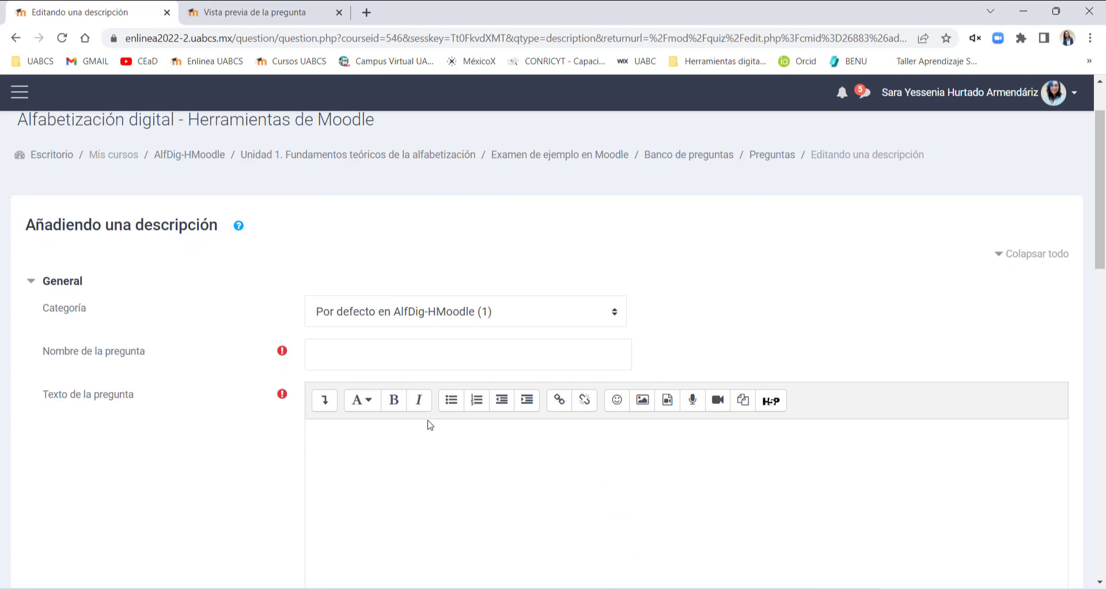
click(390, 404)
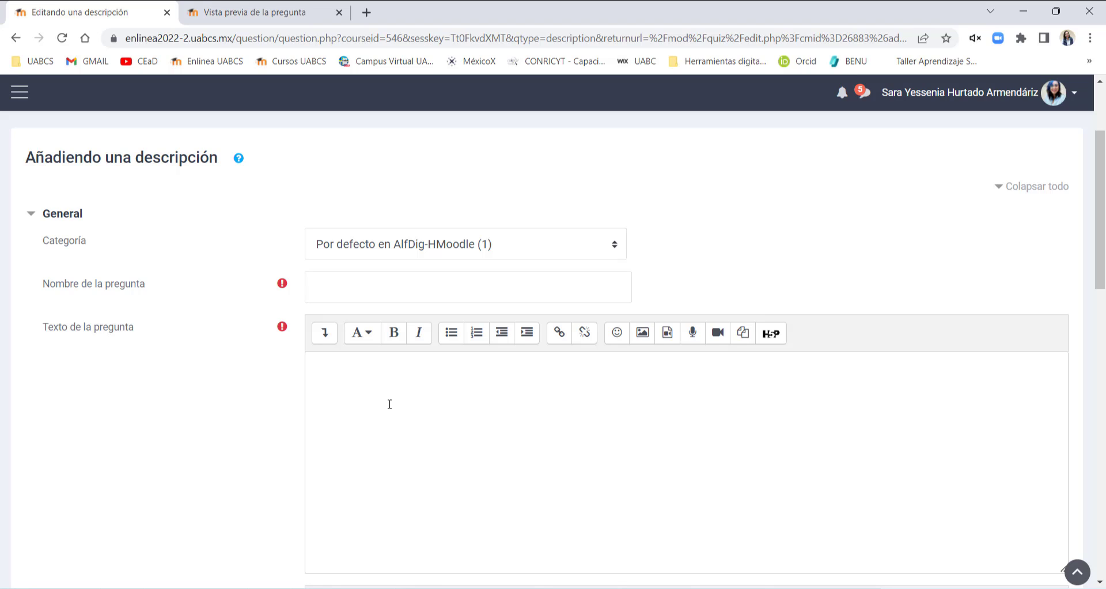
click(696, 588)
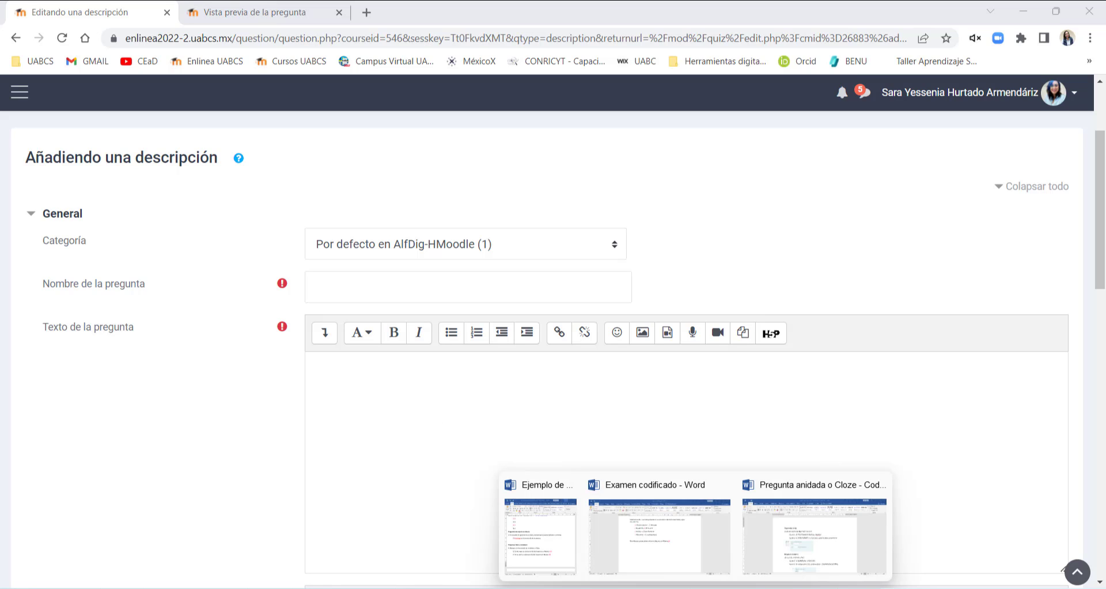
click(540, 536)
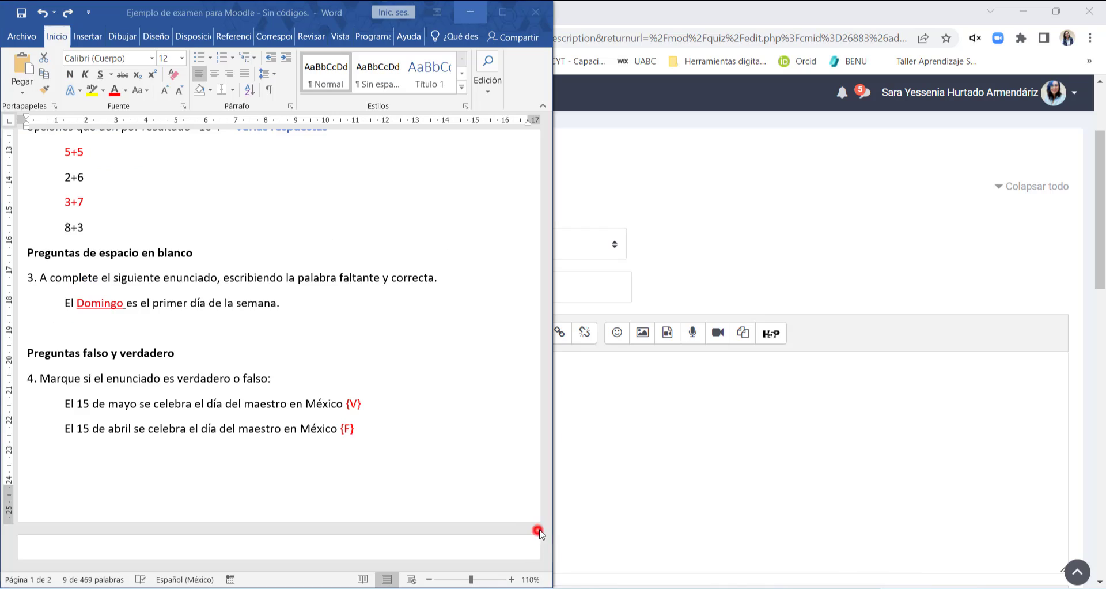
scroll(362, 382, up, 10)
scroll(361, 382, down, 20)
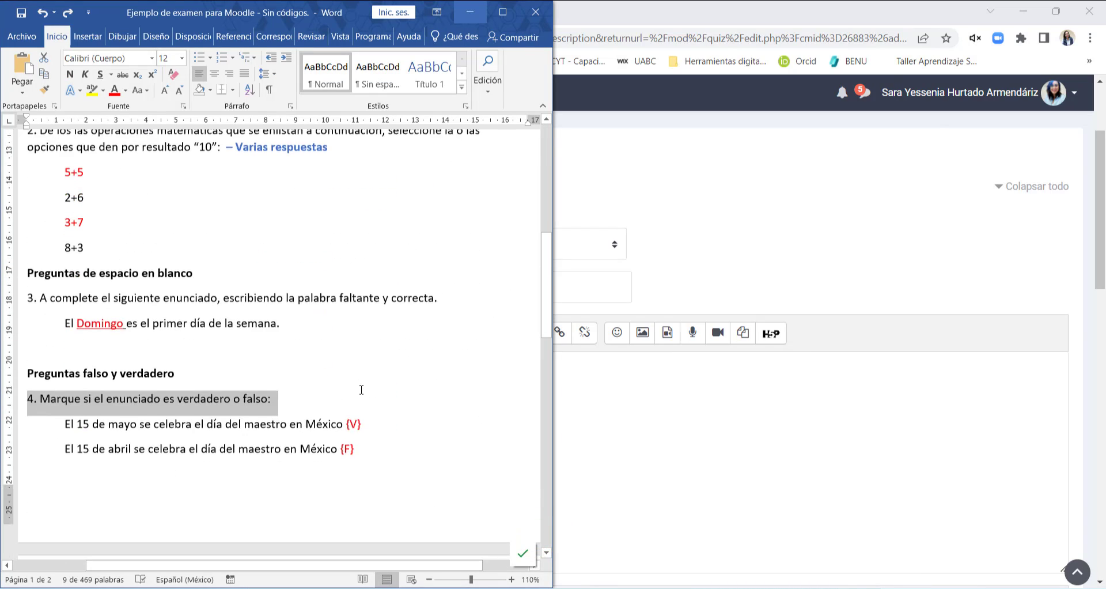
scroll(362, 403, down, 3)
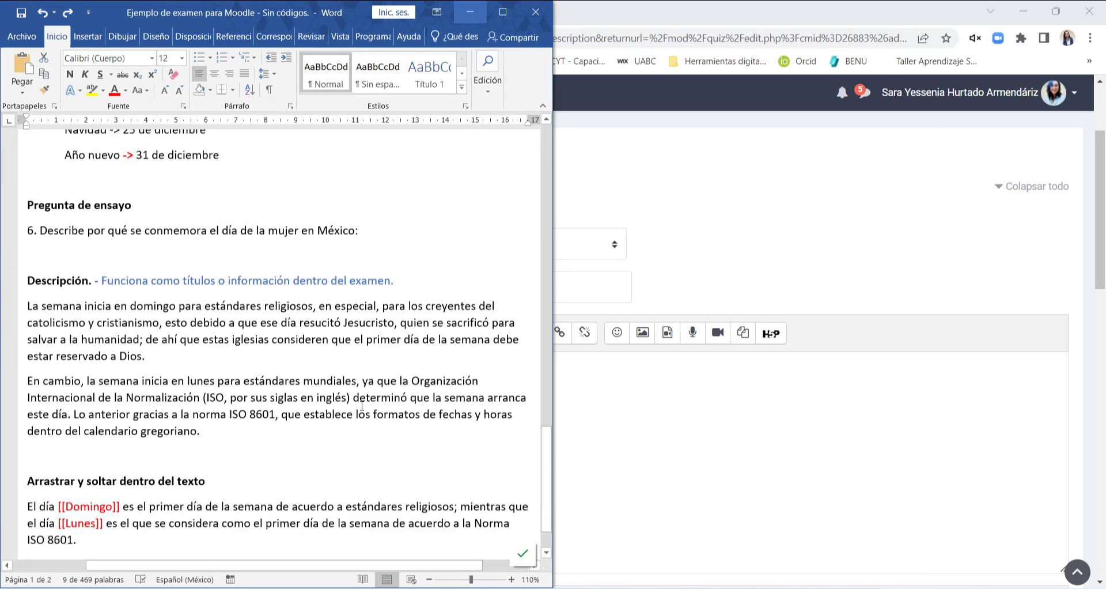
- Copy the two paragraphs about which day starts the week and paste them as the new description's question text in Moodle
drag(211, 438, 25, 316)
key(ctrl+c)
click(756, 402)
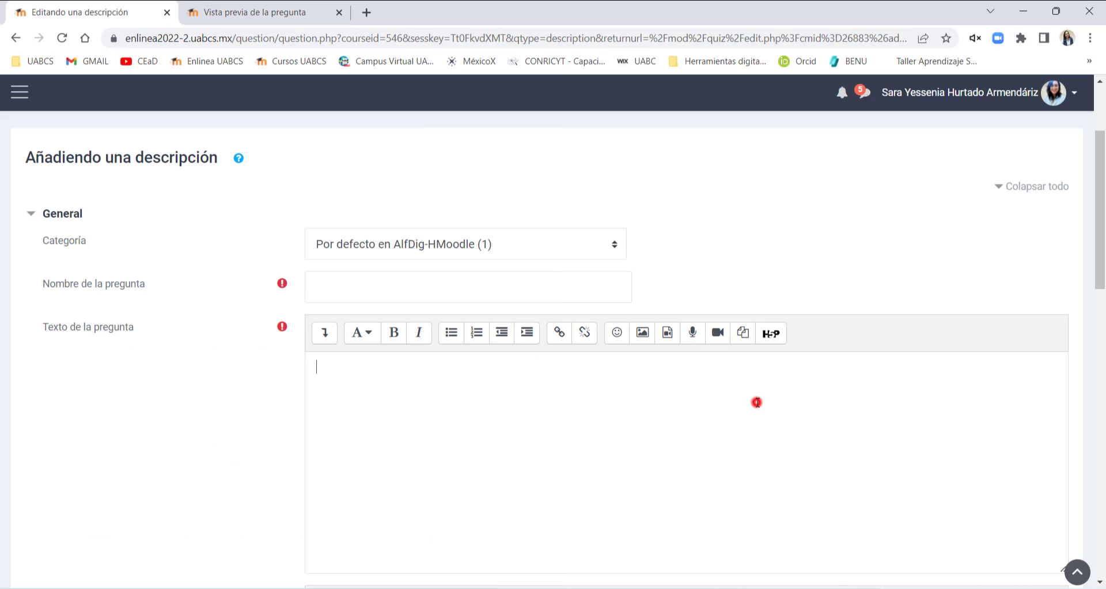
key(ctrl+v)
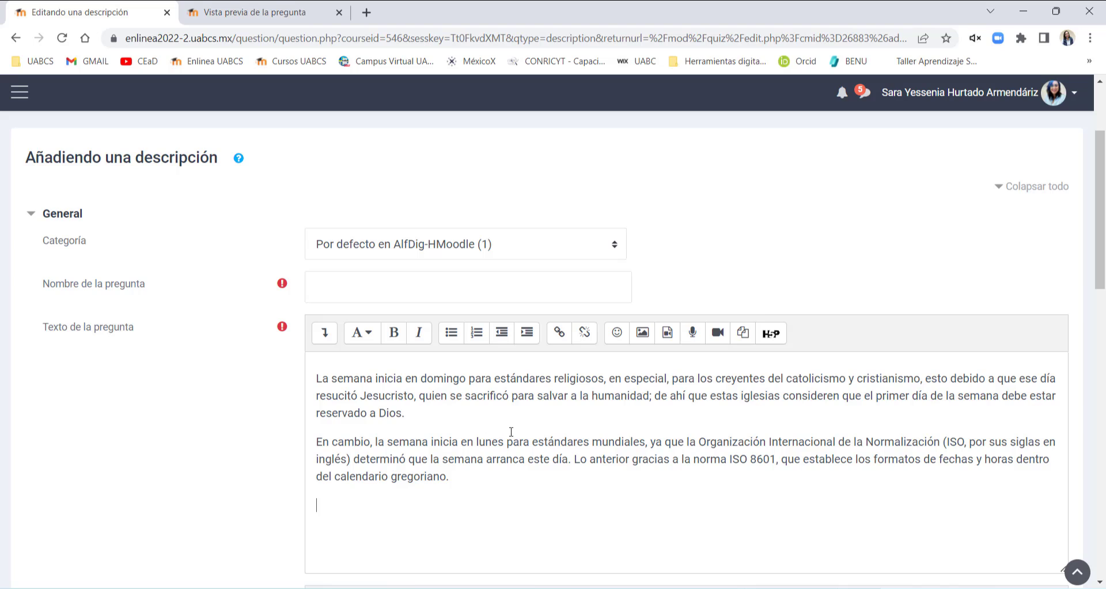
- Start inserting an image on a new line below the description text, choosing a file from the computer
scroll(511, 431, down, 2)
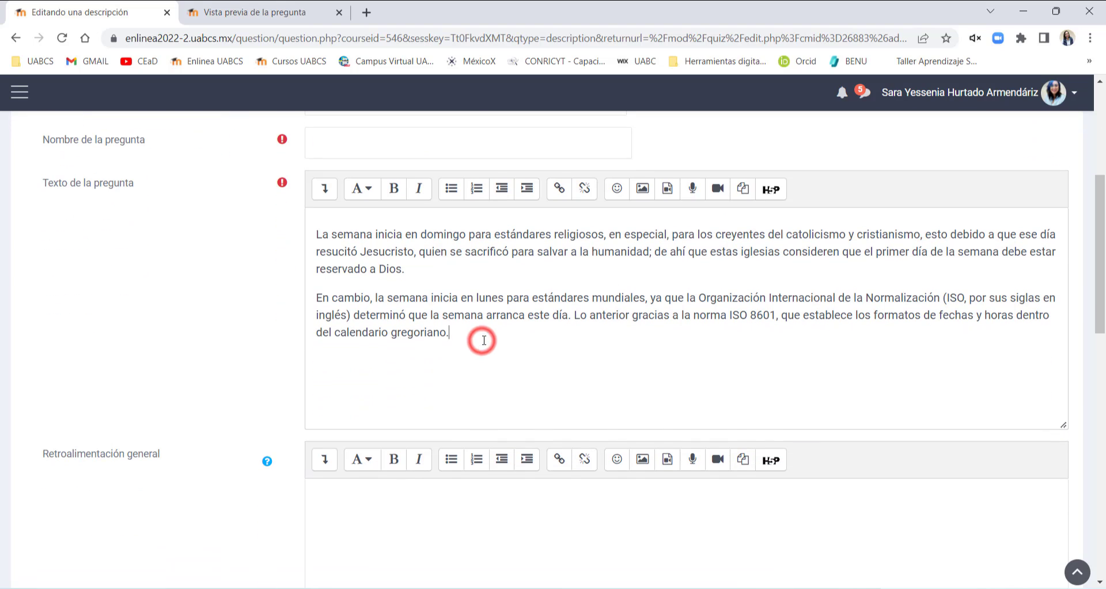
key(Return)
click(642, 193)
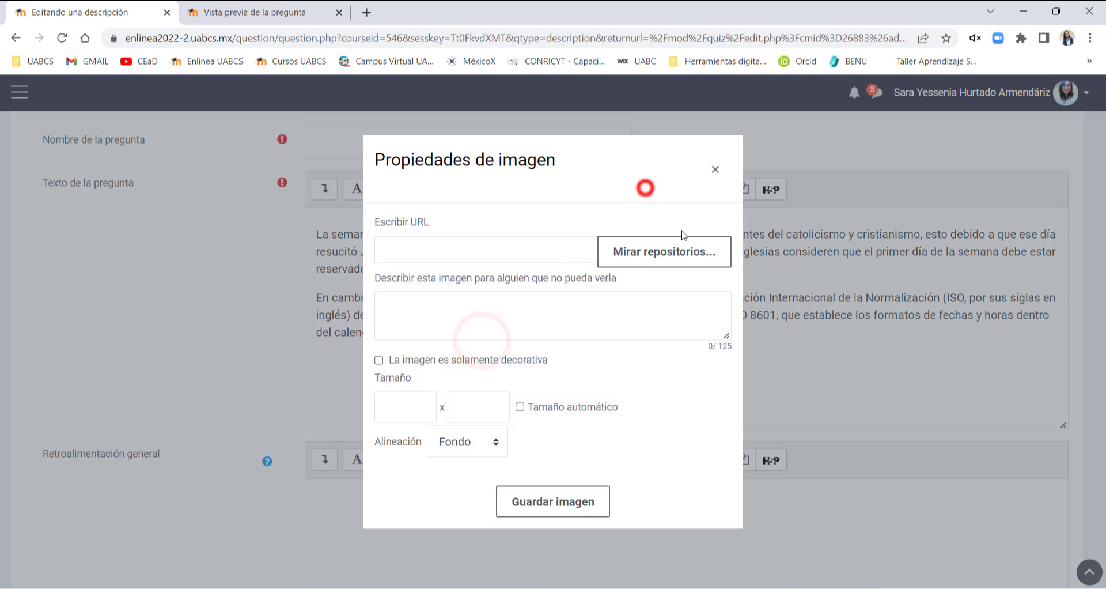
click(641, 253)
click(467, 290)
click(208, 140)
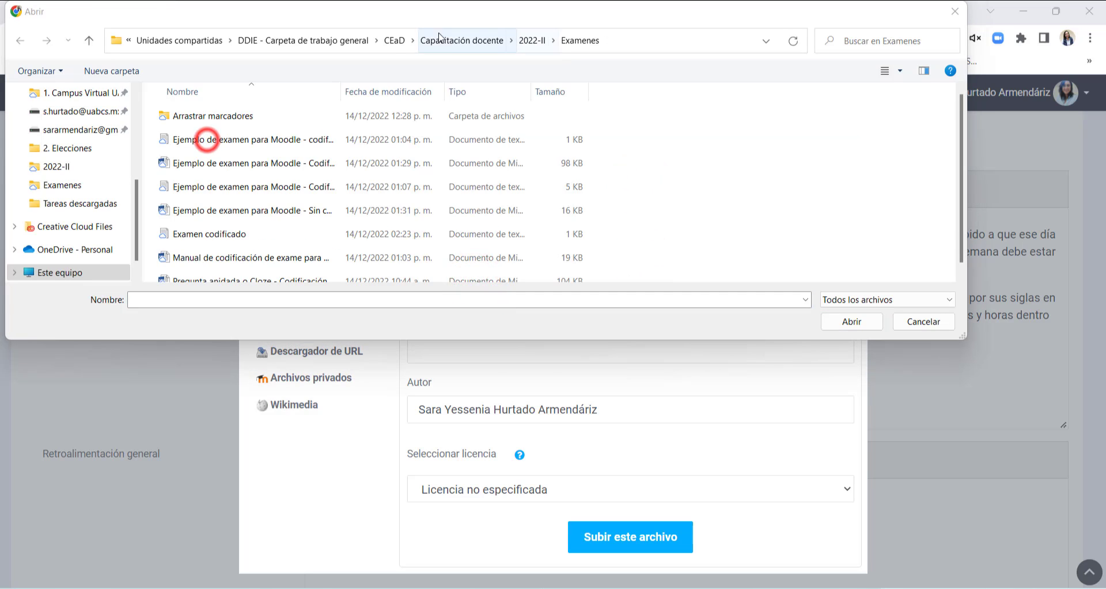
- Upload the desktop computer picture from the Examenes folder and insert it in the text at its automatic size, 500 x 429
click(445, 39)
double_click(208, 116)
double_click(210, 116)
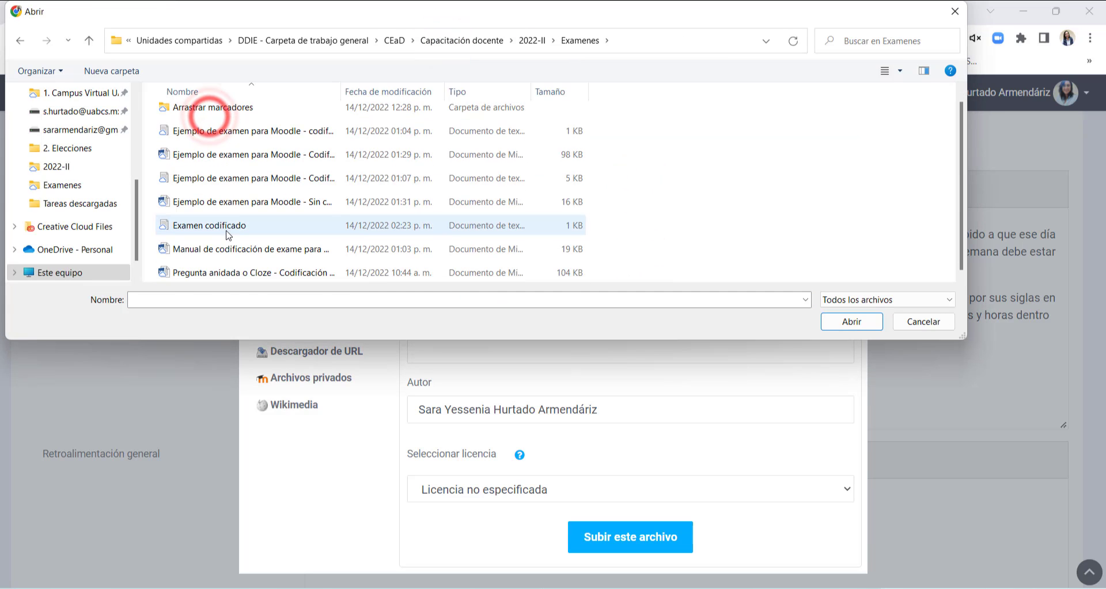
double_click(205, 121)
click(610, 534)
click(658, 537)
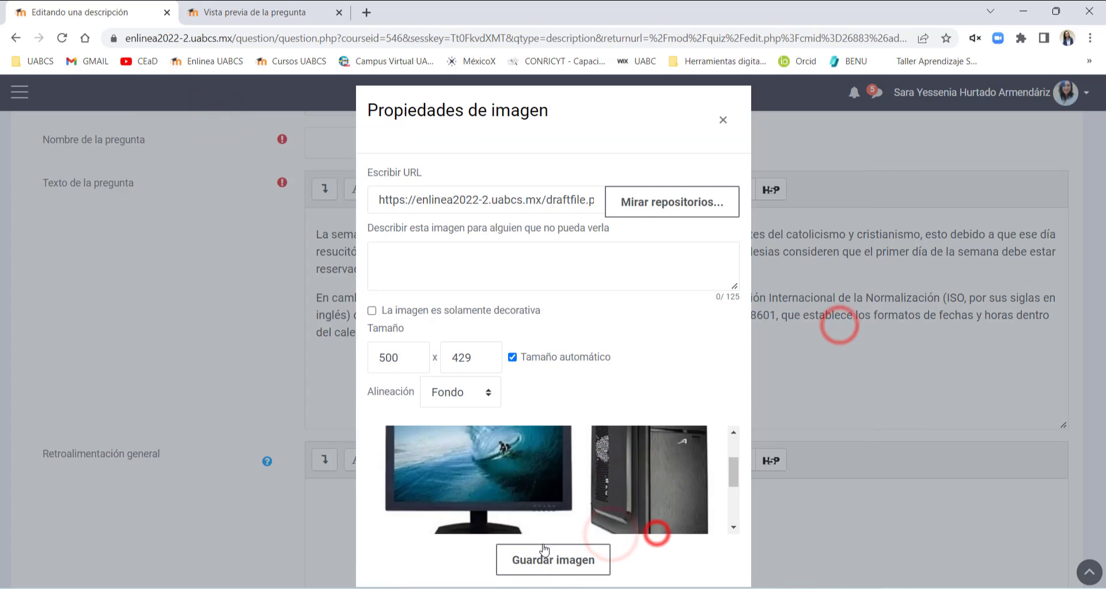
click(547, 567)
- Name the description "Descripción de la Cmputadora y días de la semana" and save the question
scroll(420, 365, down, 2)
click(278, 198)
click(279, 200)
click(546, 570)
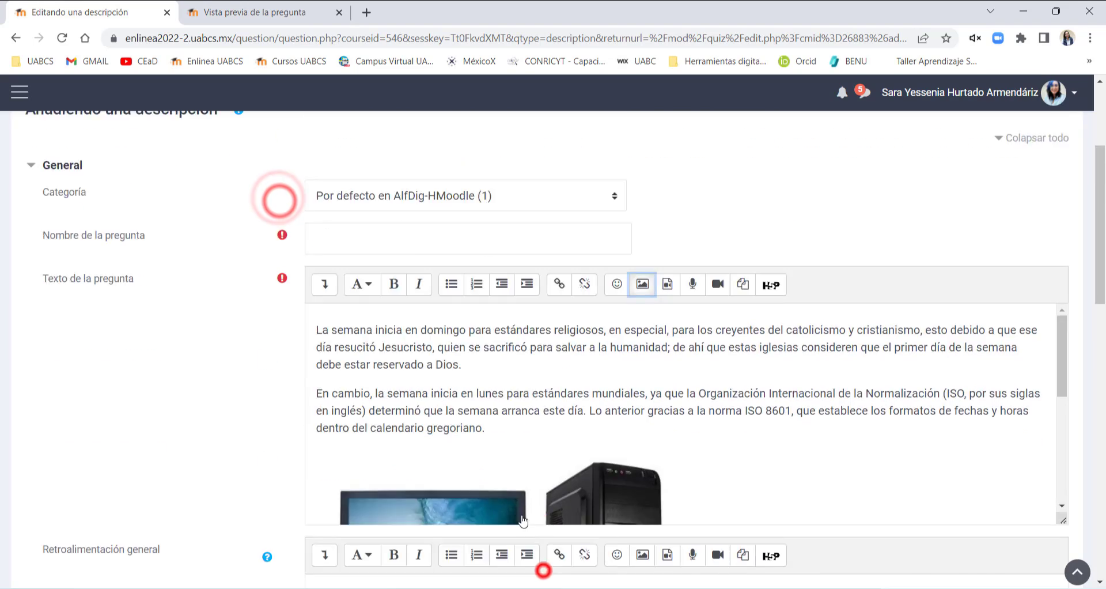
scroll(267, 408, down, 15)
scroll(385, 347, down, 3)
click(400, 223)
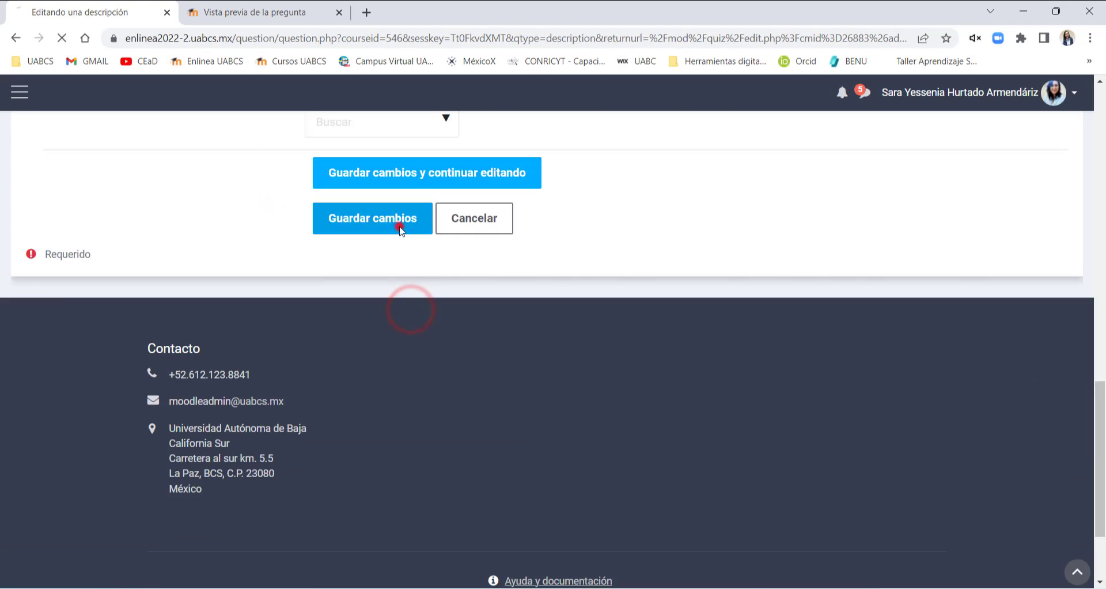
- Turn off Barajar and move the description to the start of Página 1, before the Día de las madres question
scroll(274, 387, down, 4)
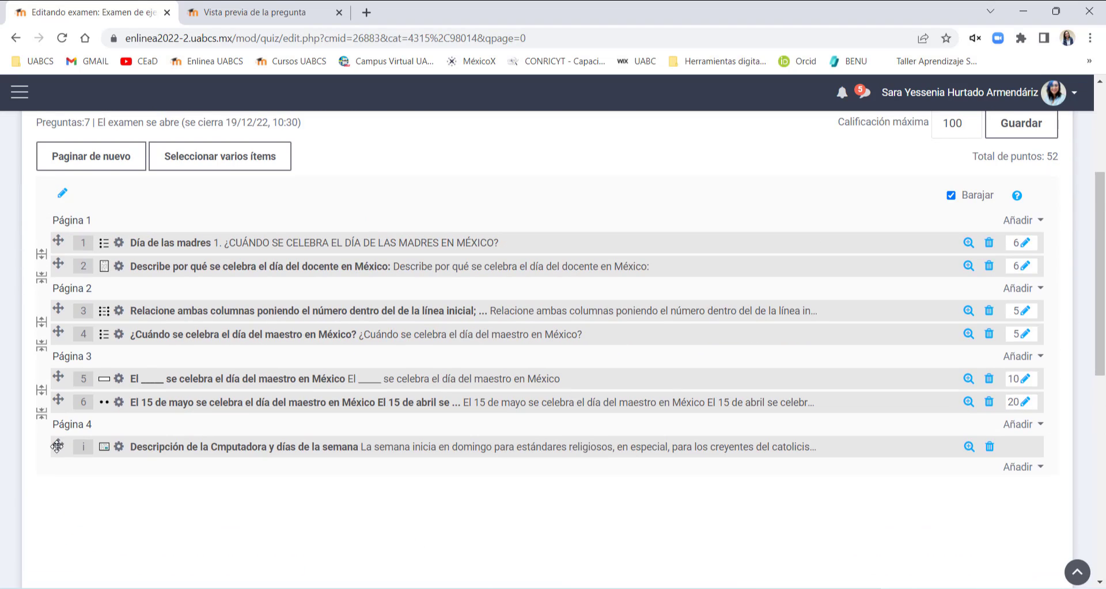
drag(57, 445, 65, 248)
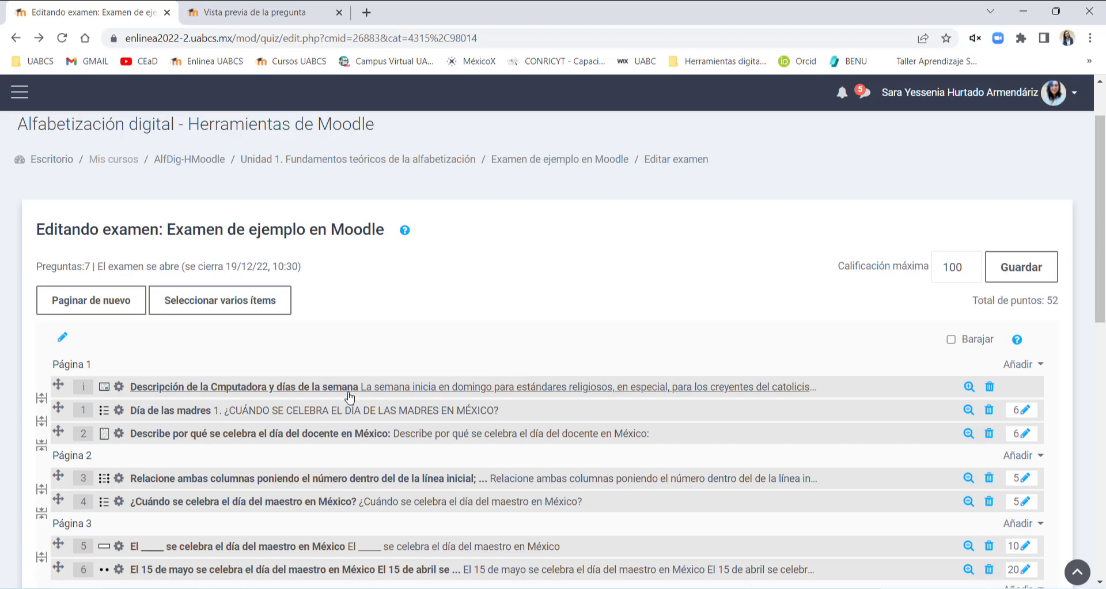
scroll(340, 462, down, 3)
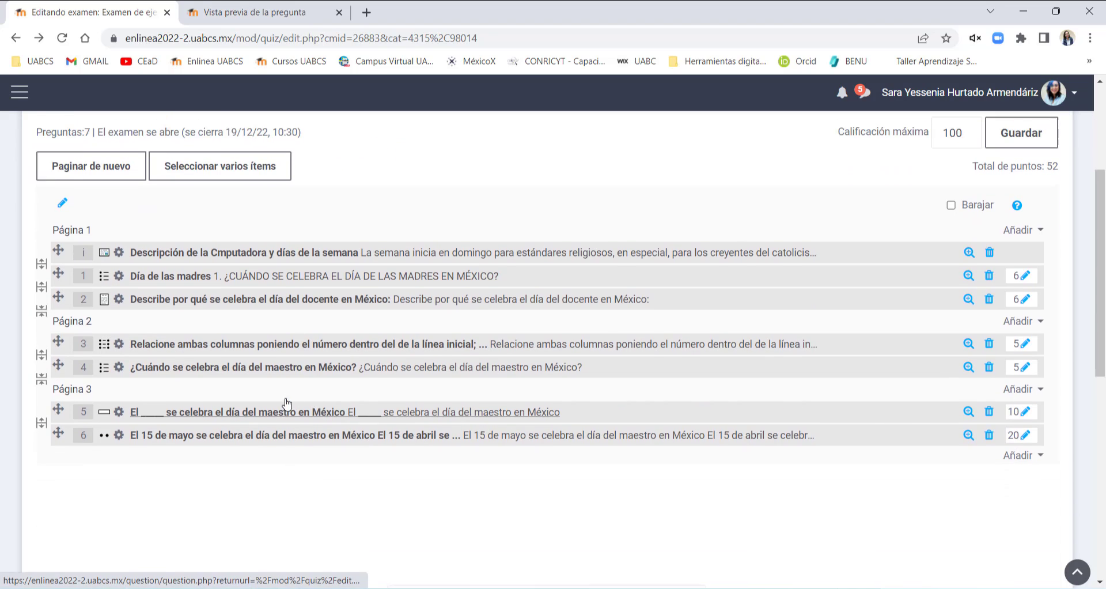
scroll(288, 400, up, 1)
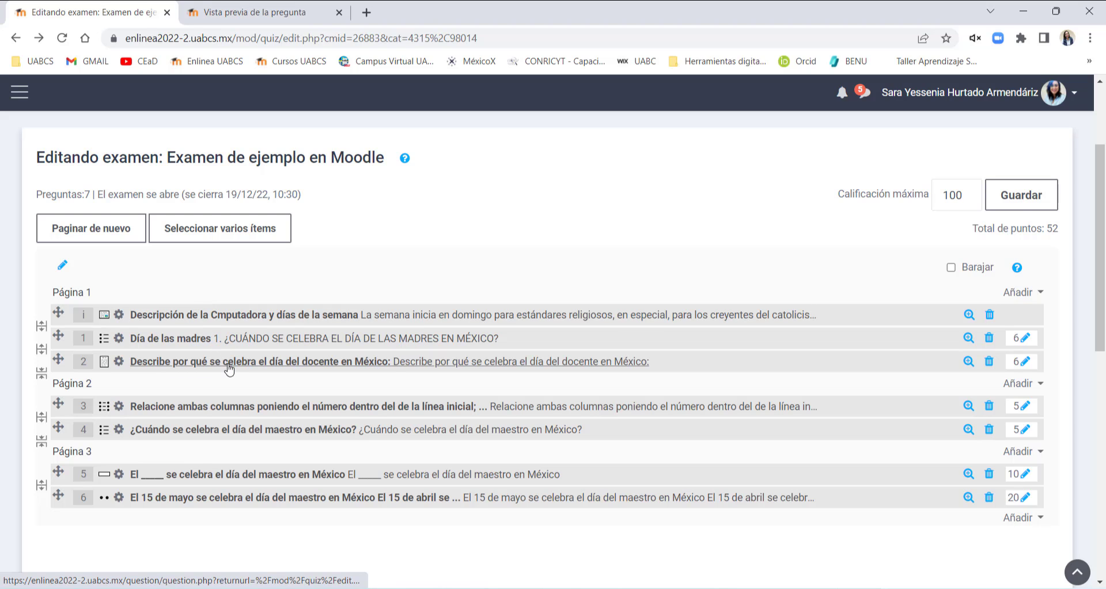
- Return to the main page of Examen de ejemplo en Moodle and continue the previous preview attempt
scroll(1023, 212, up, 2)
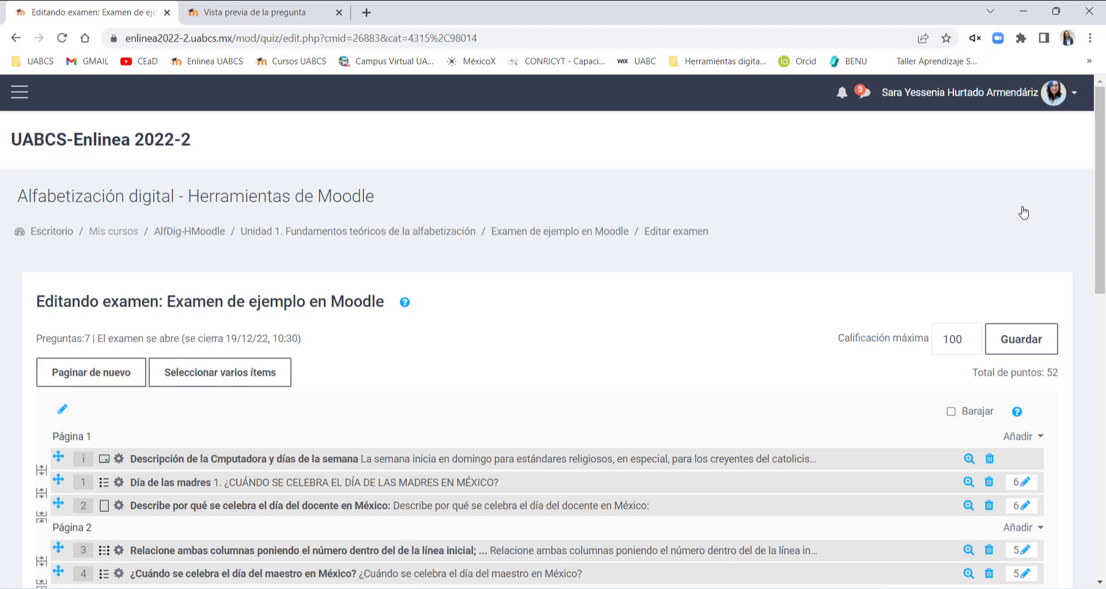
click(575, 236)
scroll(646, 340, down, 4)
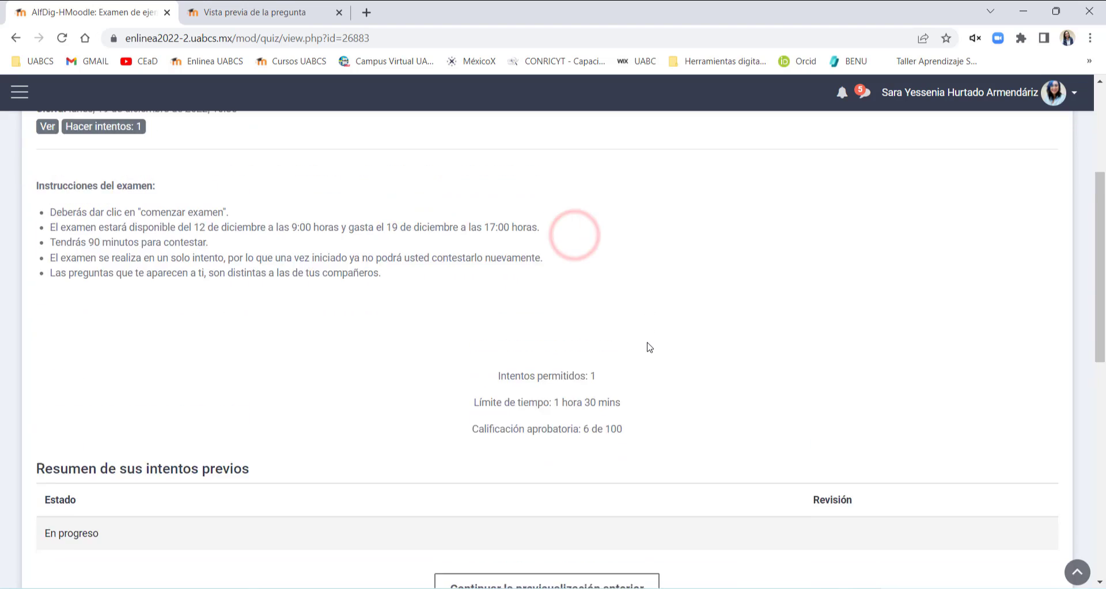
scroll(647, 347, down, 2)
click(617, 460)
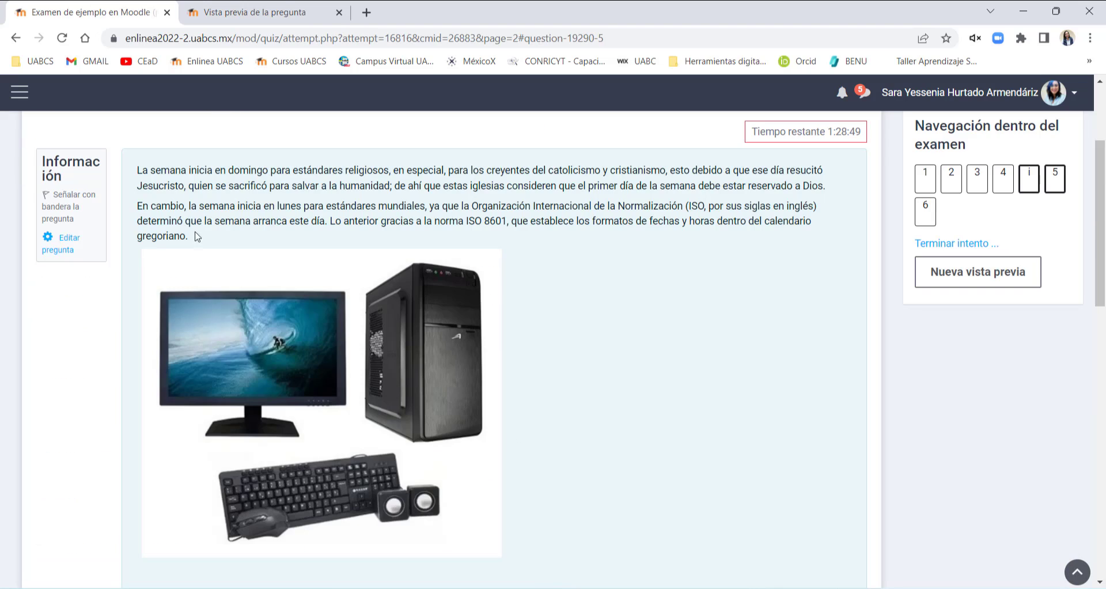
- Examine the text of the description as it is displayed in the exam preview
drag(137, 168, 204, 236)
click(536, 337)
drag(142, 172, 190, 237)
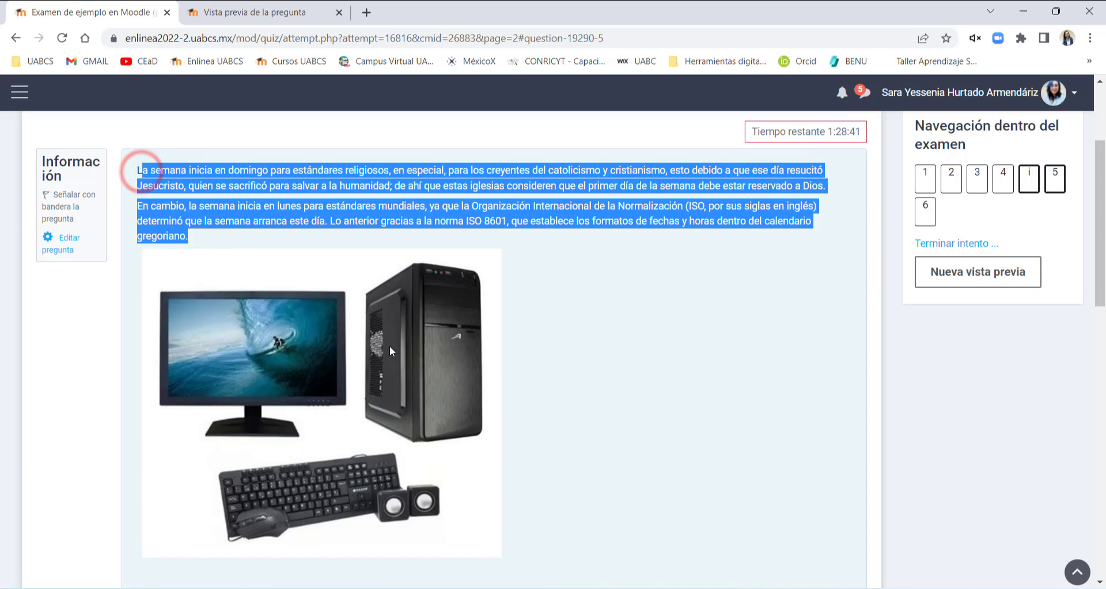
- Look over question 5 below the description's image, trying 15 de Mayo and 24 de febrero as answers
scroll(212, 323, down, 5)
drag(225, 291, 309, 378)
click(309, 377)
click(300, 333)
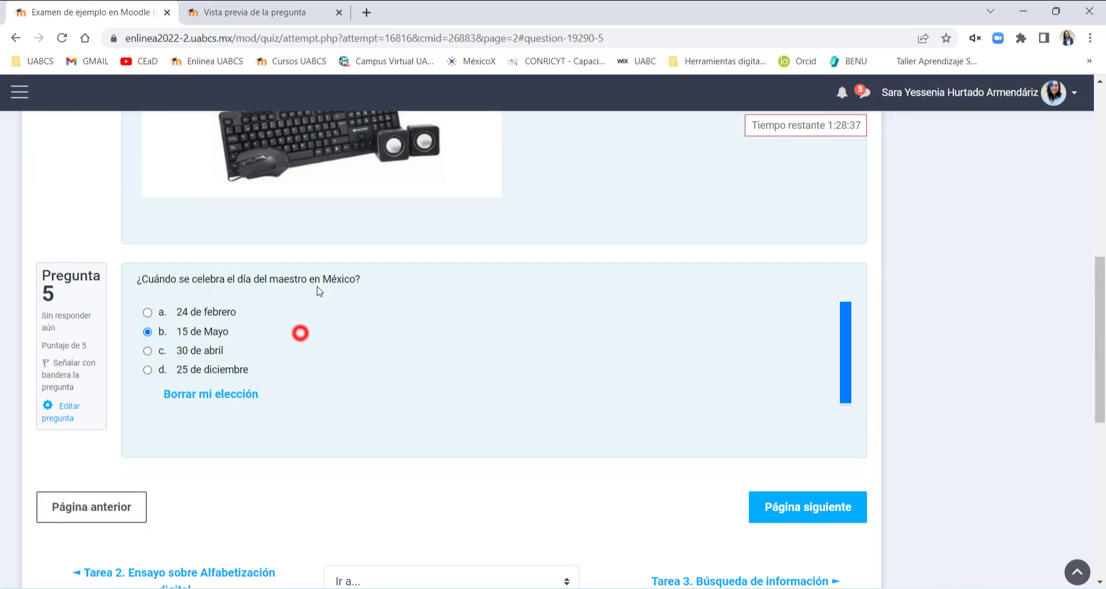
drag(357, 280, 136, 279)
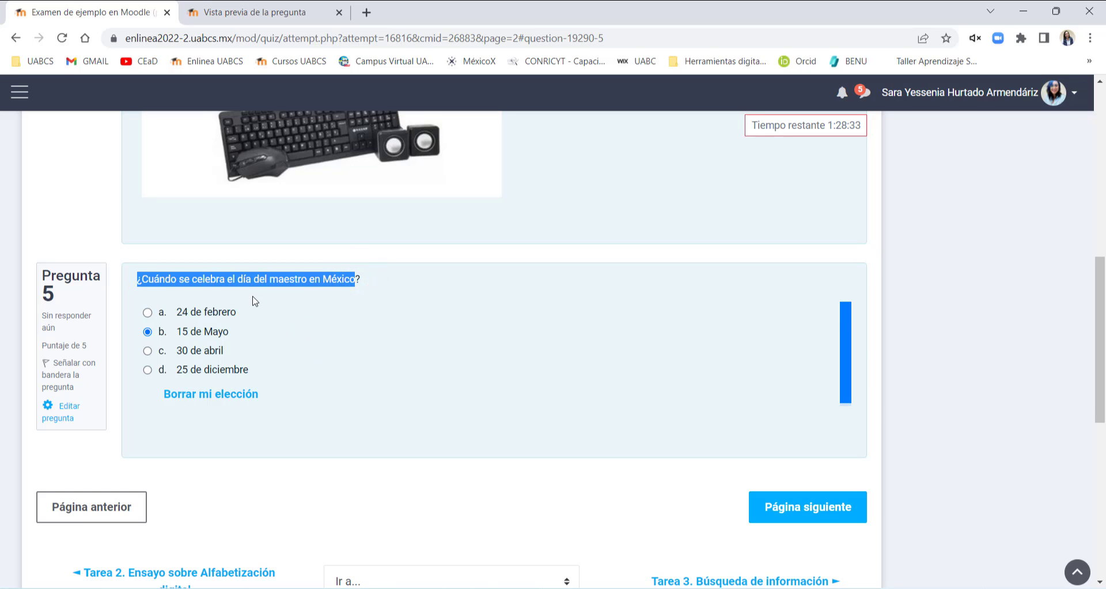
click(405, 311)
- Review the description's text and image once more together with question 5 and its answer options
scroll(447, 338, up, 5)
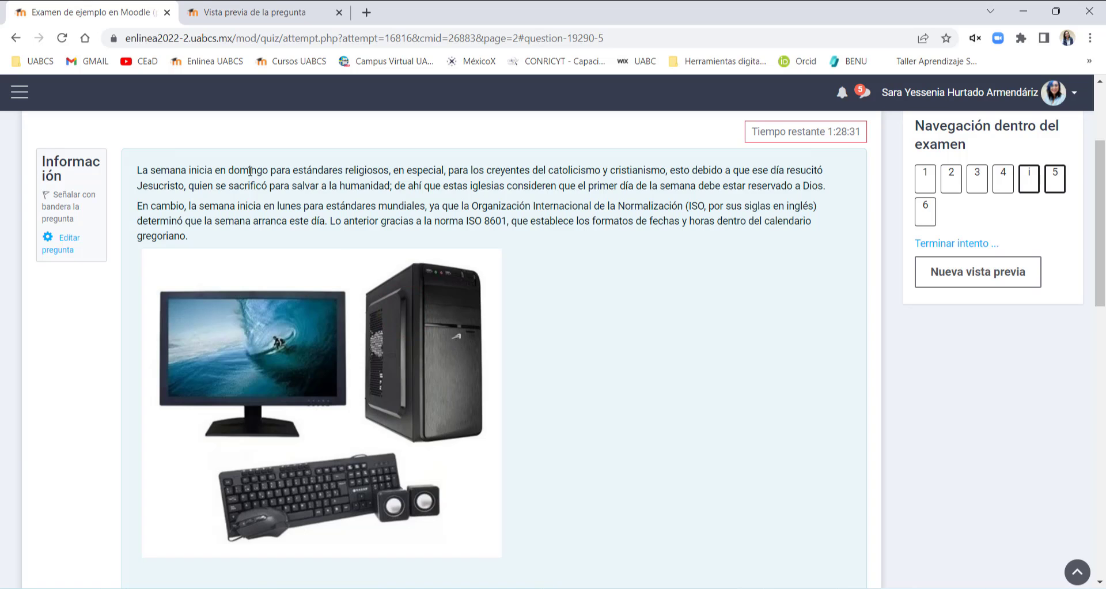
drag(208, 169, 282, 241)
scroll(405, 312, down, 3)
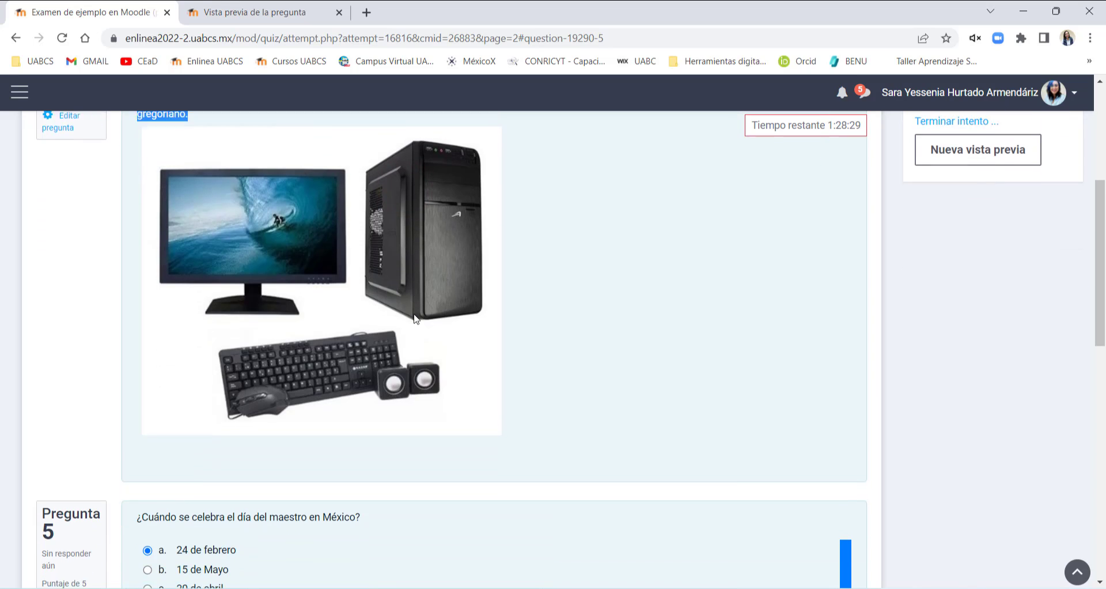
scroll(444, 274, down, 5)
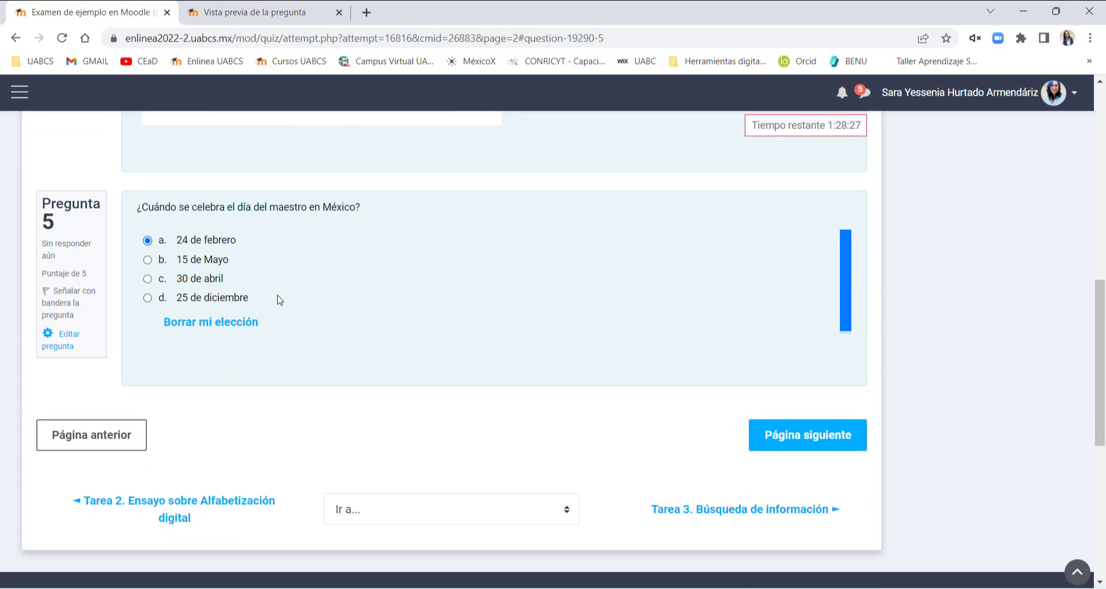
drag(275, 290, 163, 222)
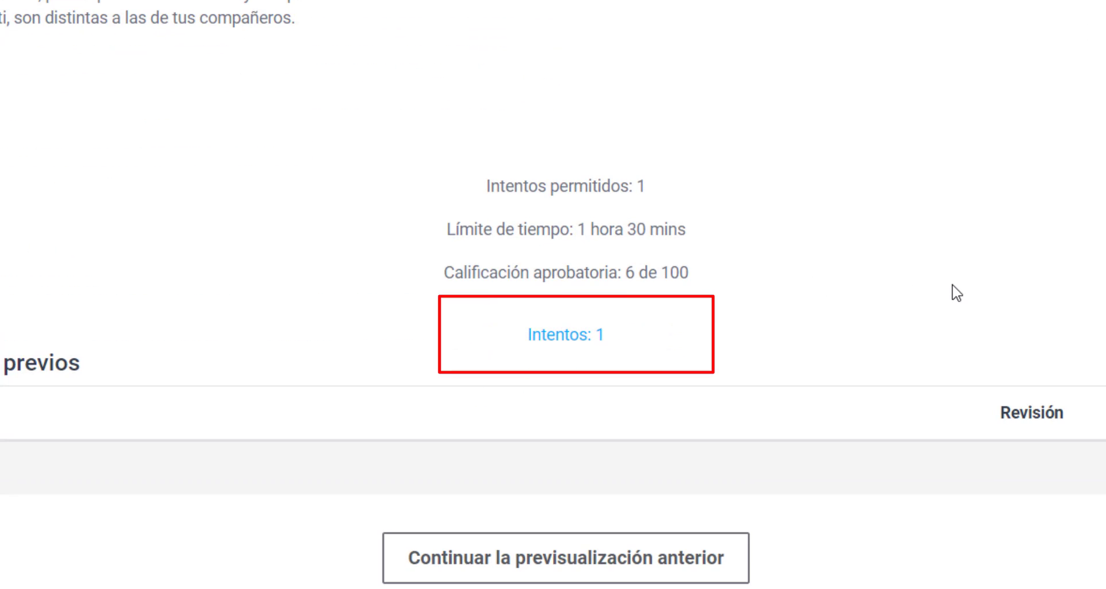
- Open the exam's attempts report from the Intentos link and go to its results table
drag(657, 323, 502, 304)
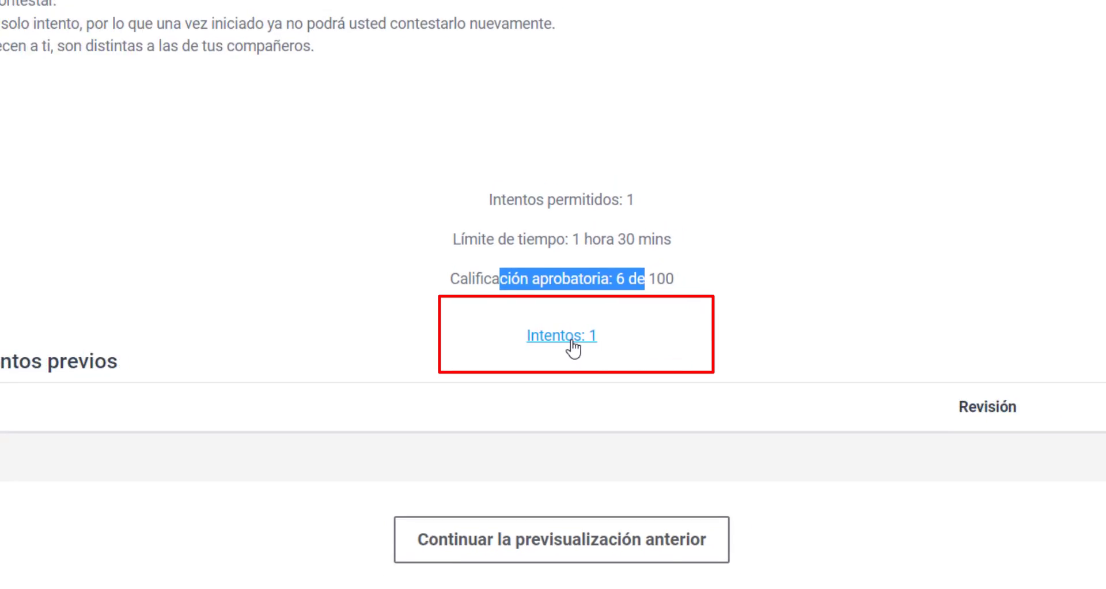
click(573, 336)
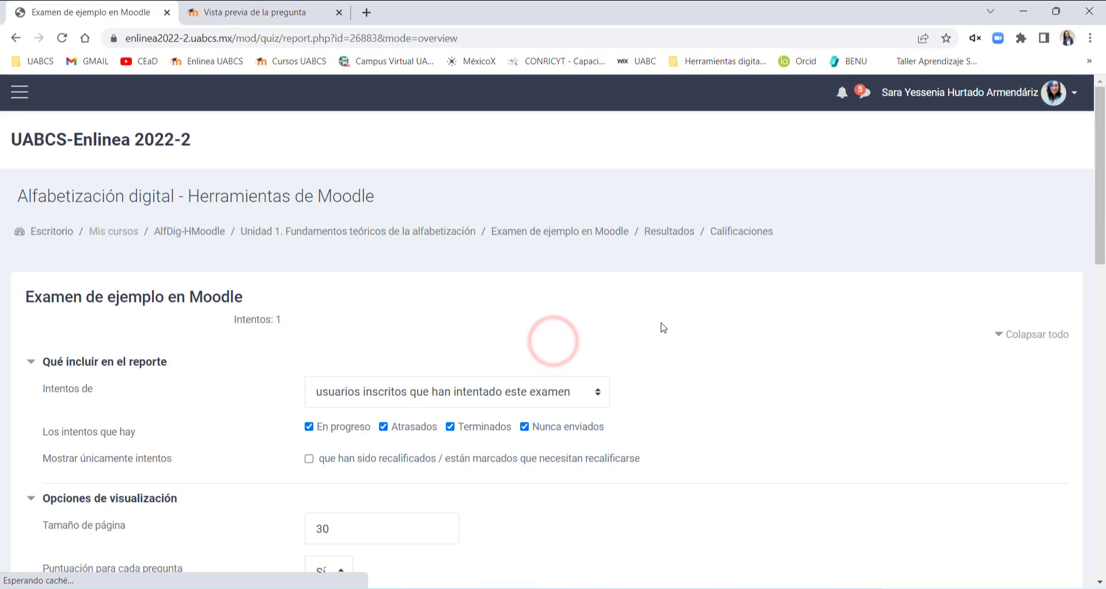
scroll(663, 328, down, 5)
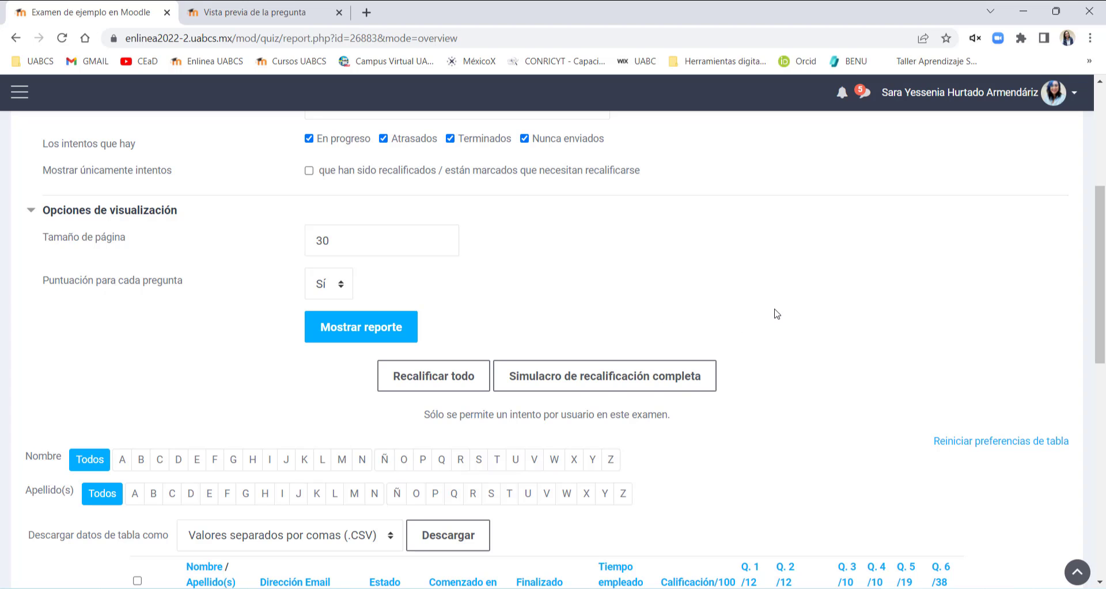
scroll(247, 366, up, 3)
scroll(248, 365, down, 8)
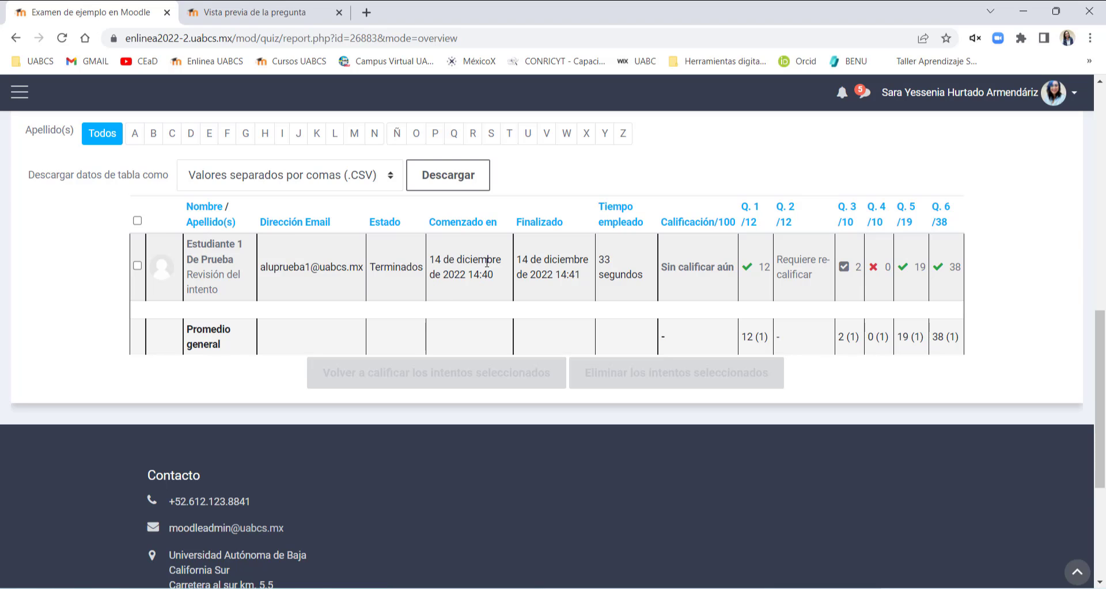
- Check the start date, finish date and time spent of the student's attempt in the results table
drag(450, 262, 470, 276)
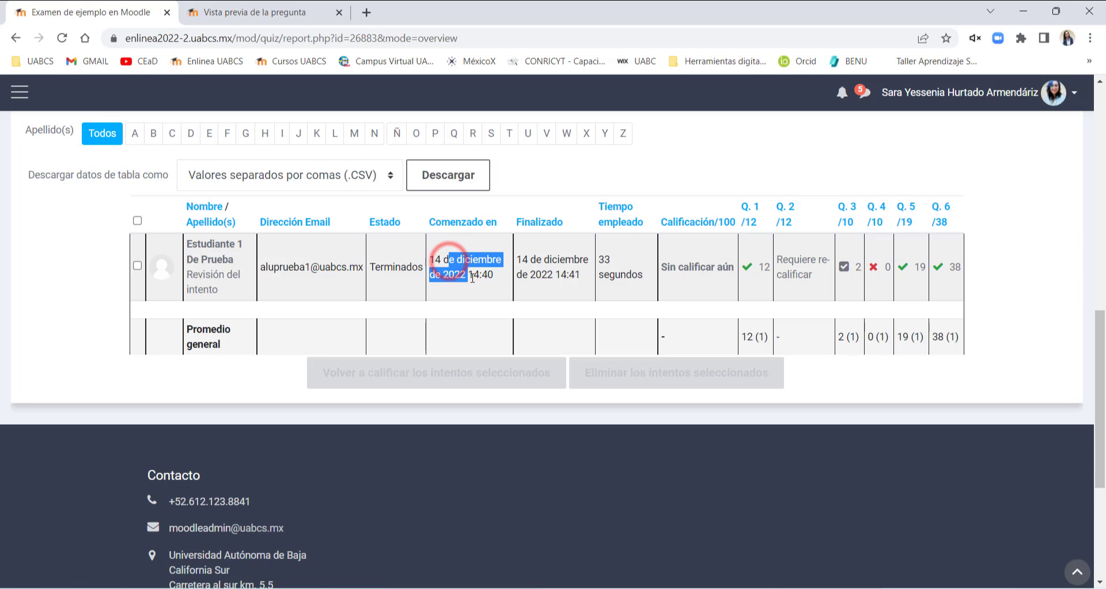
drag(567, 273, 525, 253)
drag(645, 270, 609, 255)
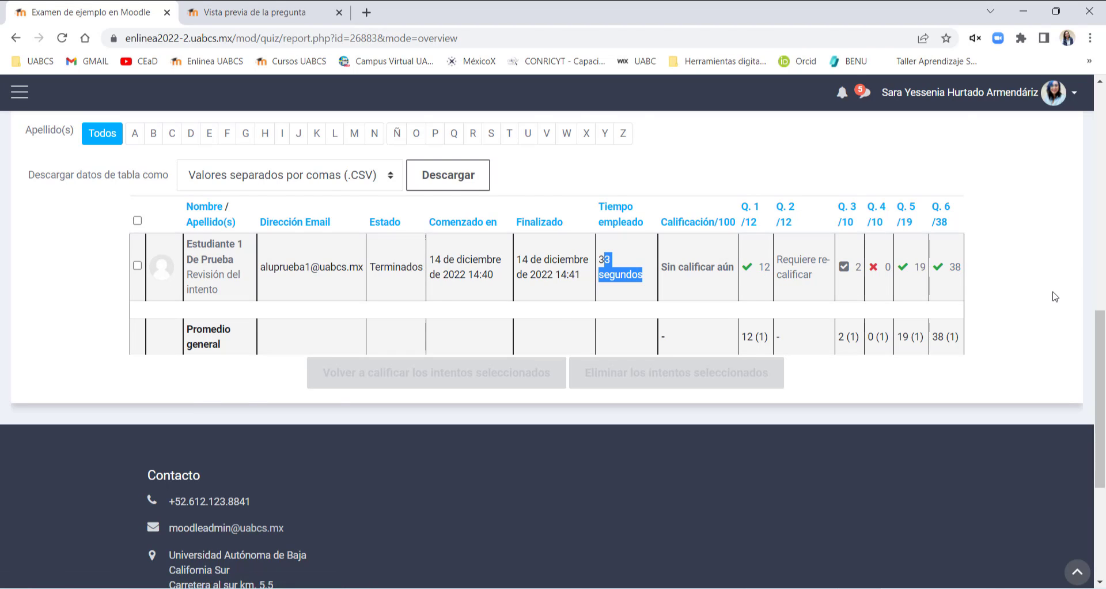
- Sort the attempts by question 2, open the student's answer marked Requiere re-calificar, and read the response and its history
click(784, 222)
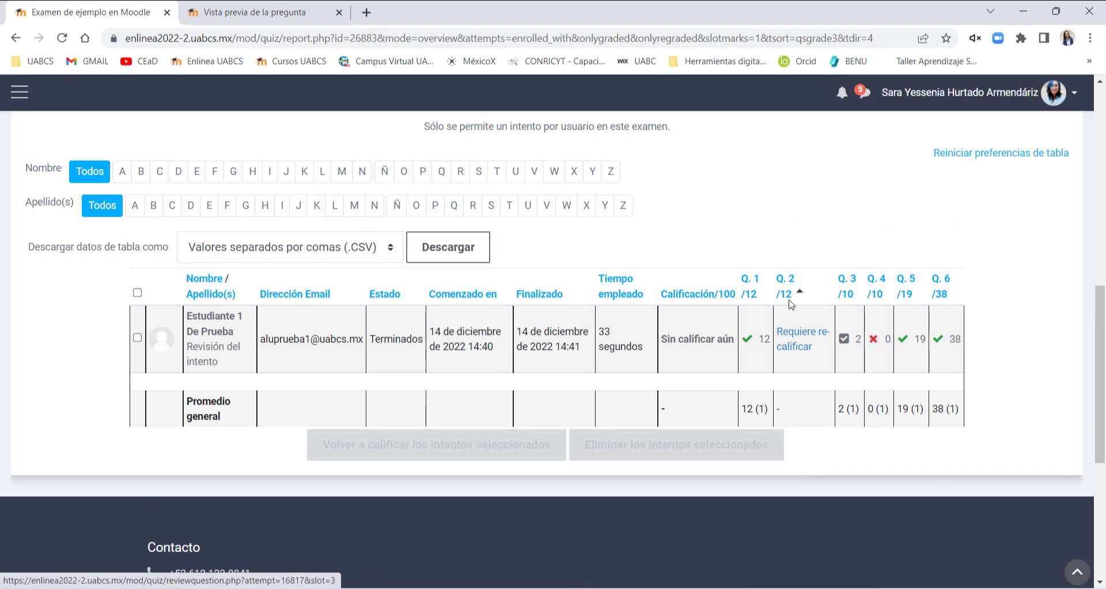
click(796, 343)
scroll(219, 234, down, 2)
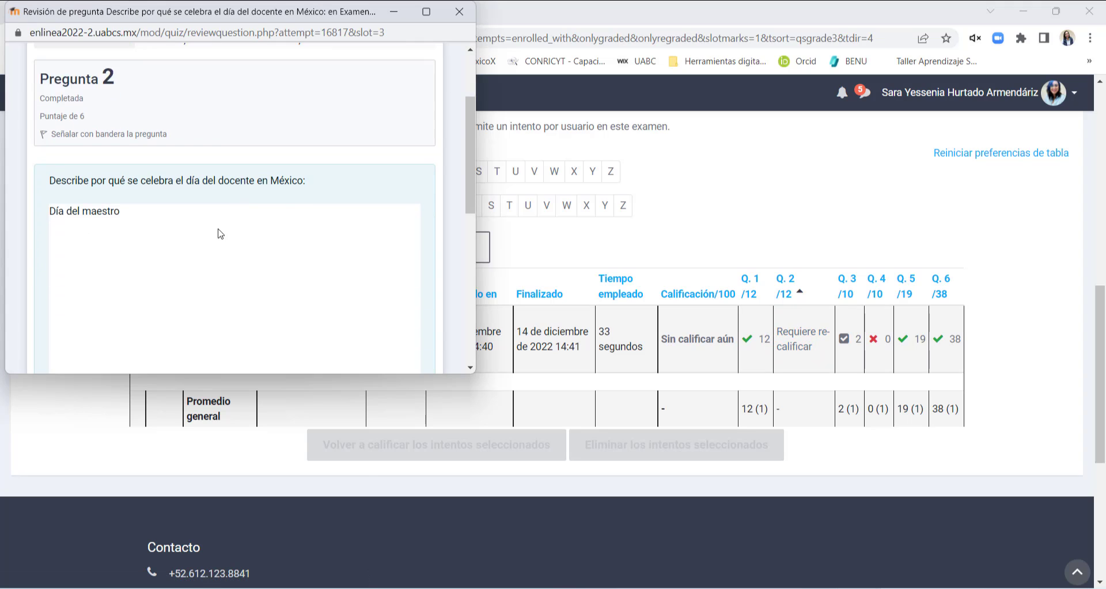
scroll(219, 233, down, 2)
triple_click(148, 122)
click(181, 177)
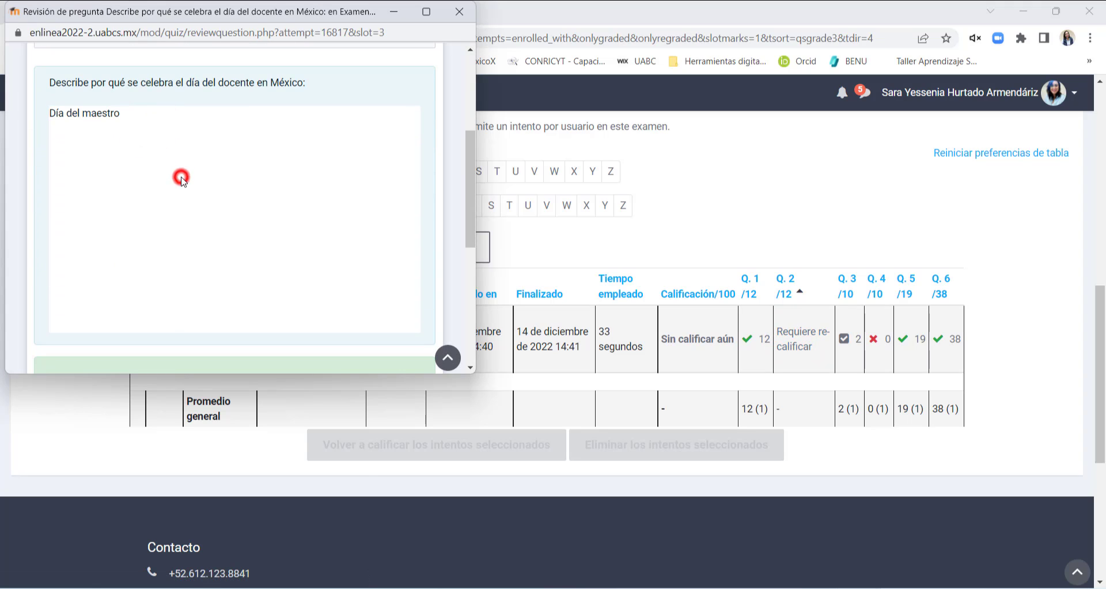
scroll(197, 172, down, 5)
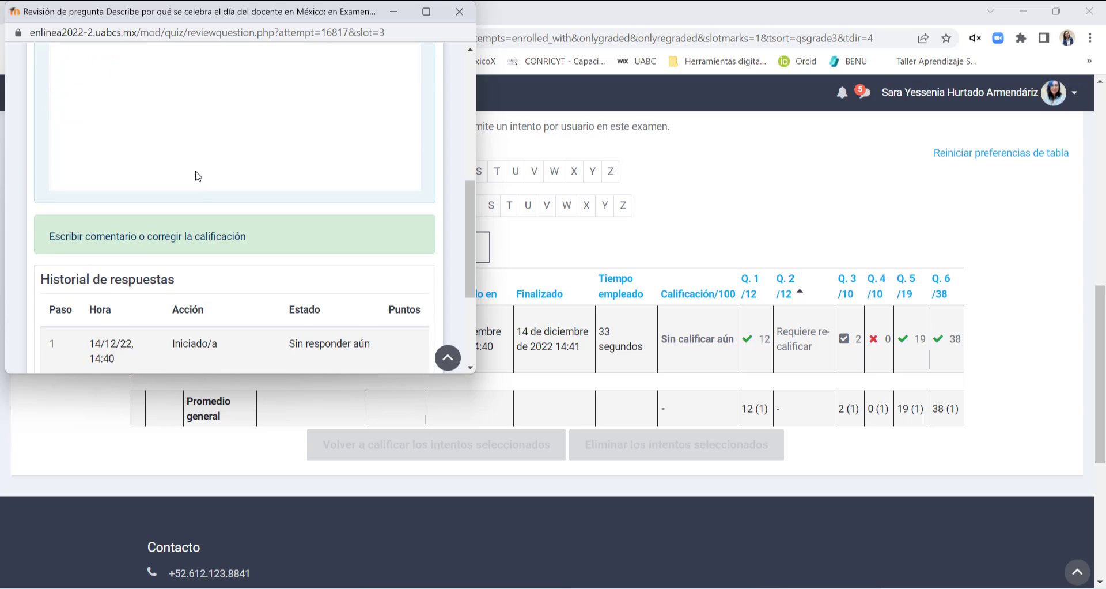
scroll(127, 129, up, 1)
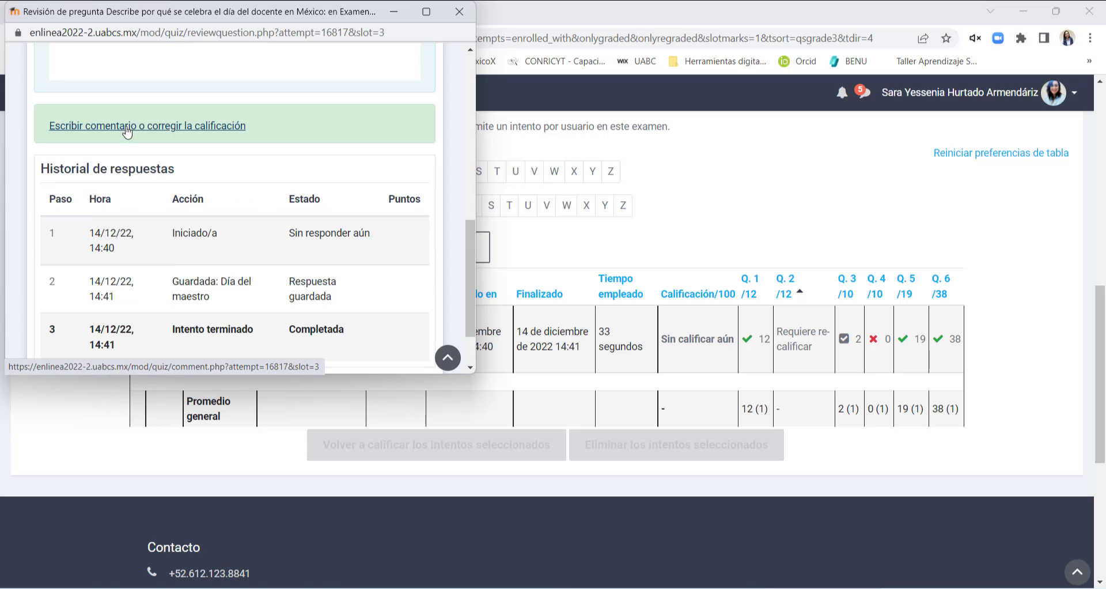
- Grade the student's question 2 answer manually with the comment "Una retroalimenatción" and a score of 5 out of 6, and save it
click(127, 130)
scroll(230, 248, down, 6)
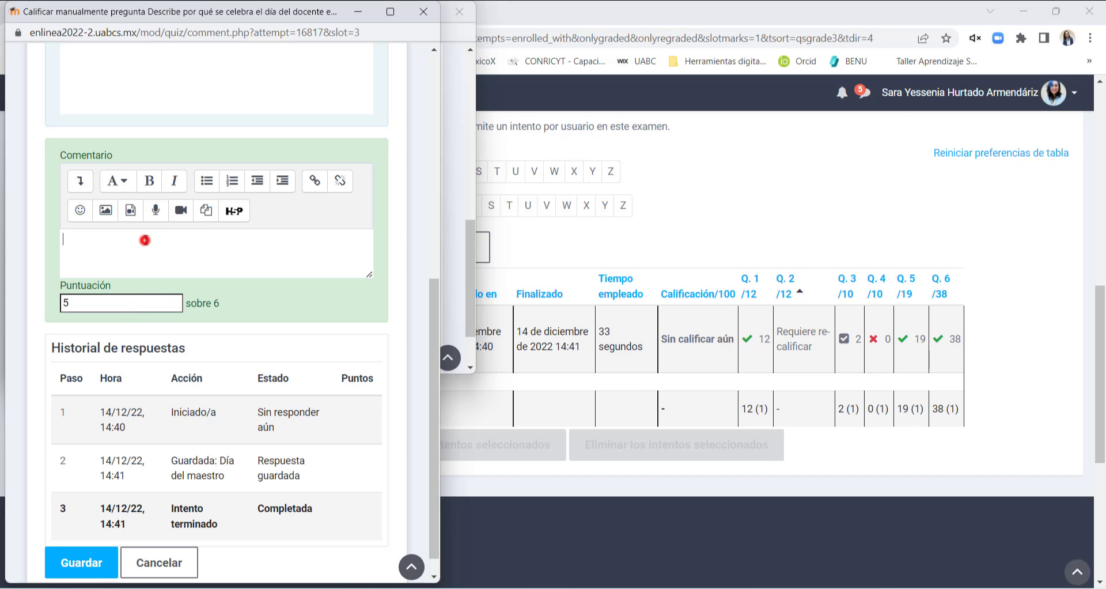
scroll(144, 240, up, 5)
drag(102, 183, 191, 266)
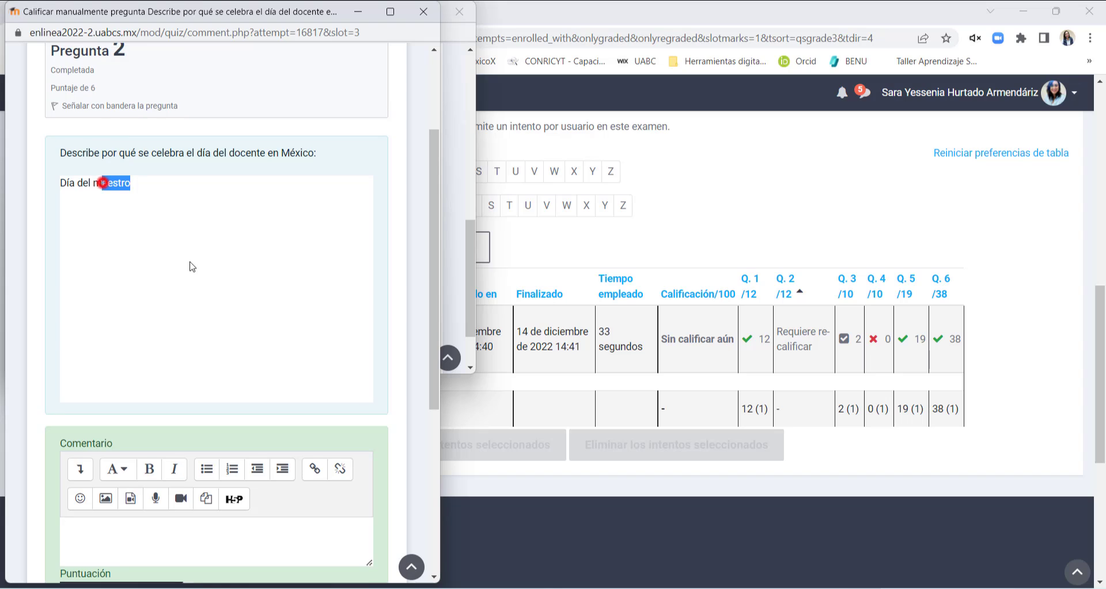
scroll(196, 288, down, 5)
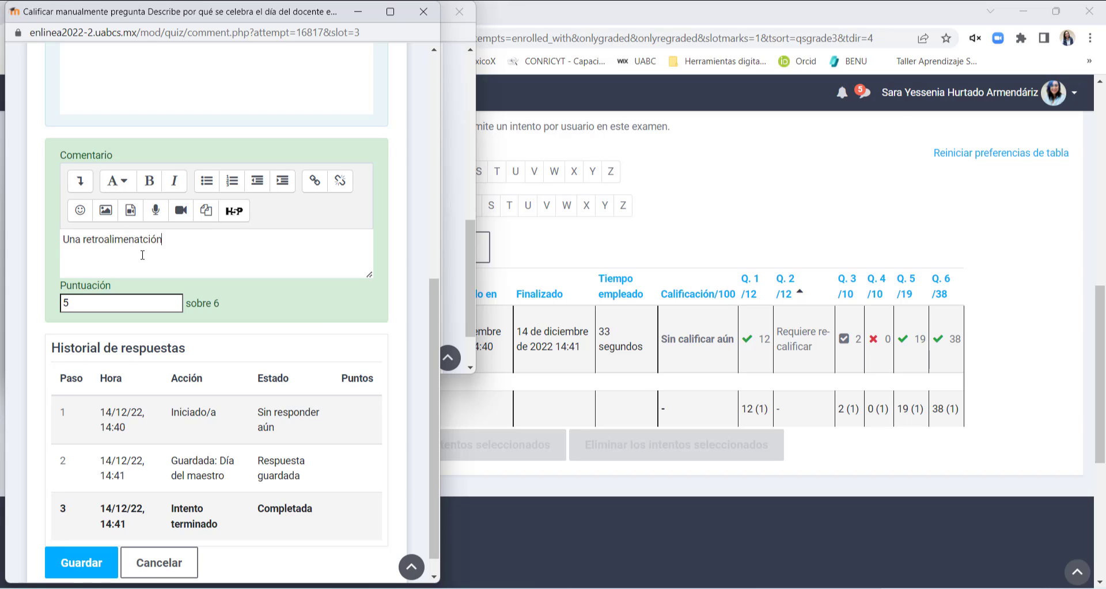
scroll(55, 489, down, 1)
click(79, 540)
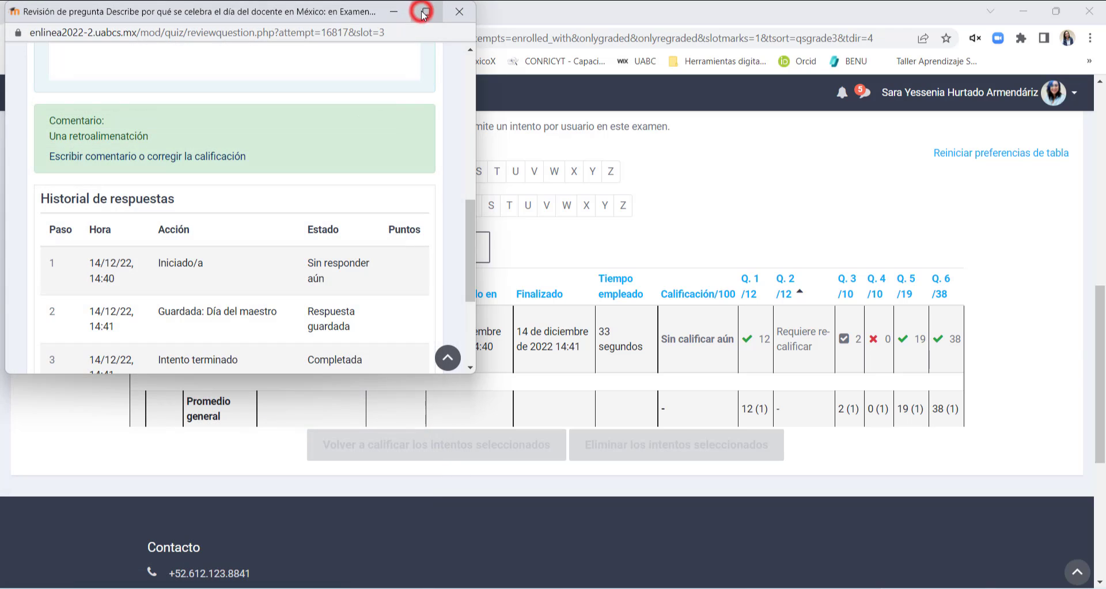
- Close the question review and reload the attempts report to check the student's question 2 mark and total grade
click(457, 12)
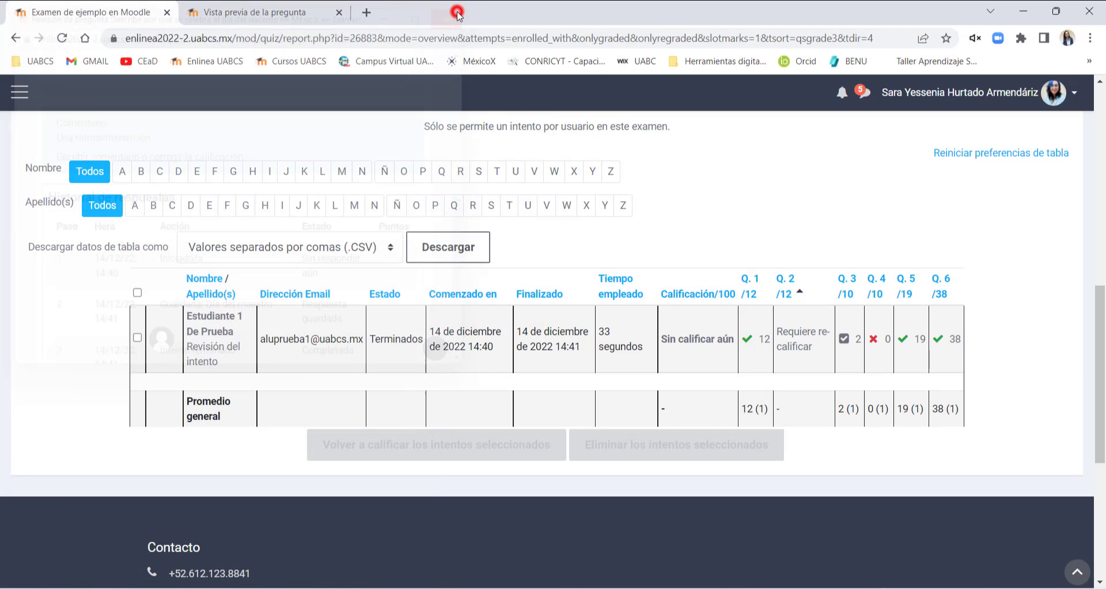
click(62, 38)
scroll(896, 433, down, 1)
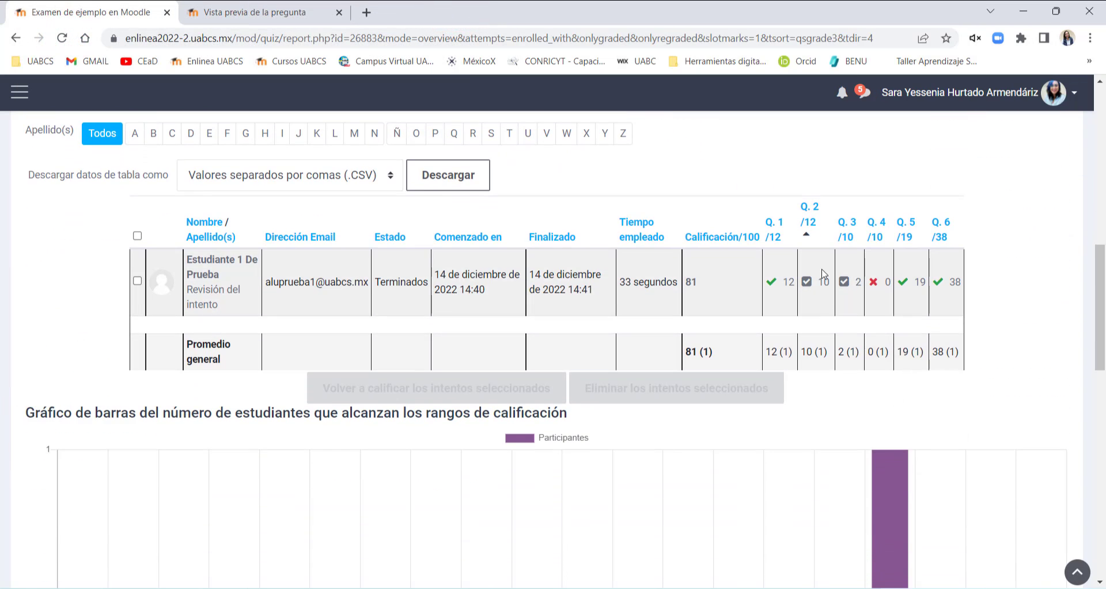
double_click(724, 281)
- Open the course's Calificaciones grader report and expand Unidad 1 to list the grades of its individual activities
click(20, 94)
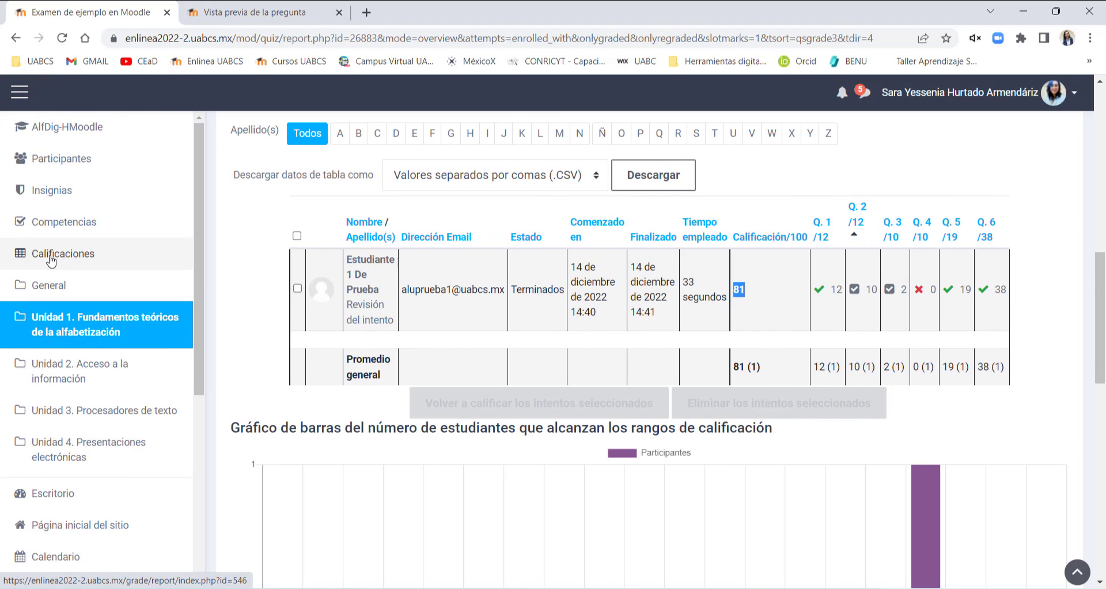
click(51, 261)
scroll(507, 332, down, 4)
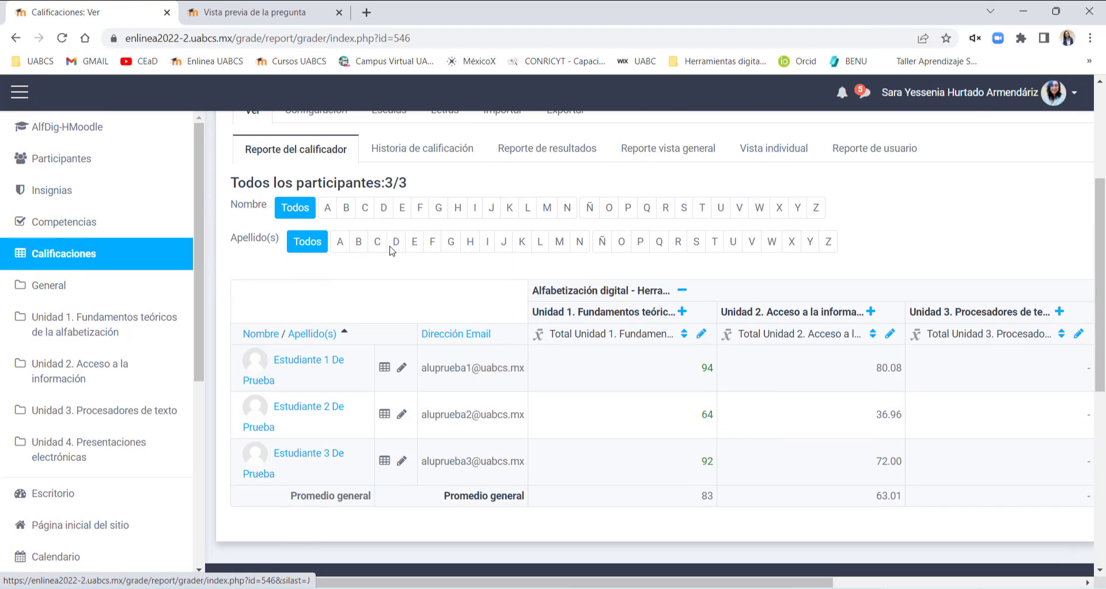
drag(320, 580, 573, 580)
click(368, 309)
scroll(634, 388, down, 2)
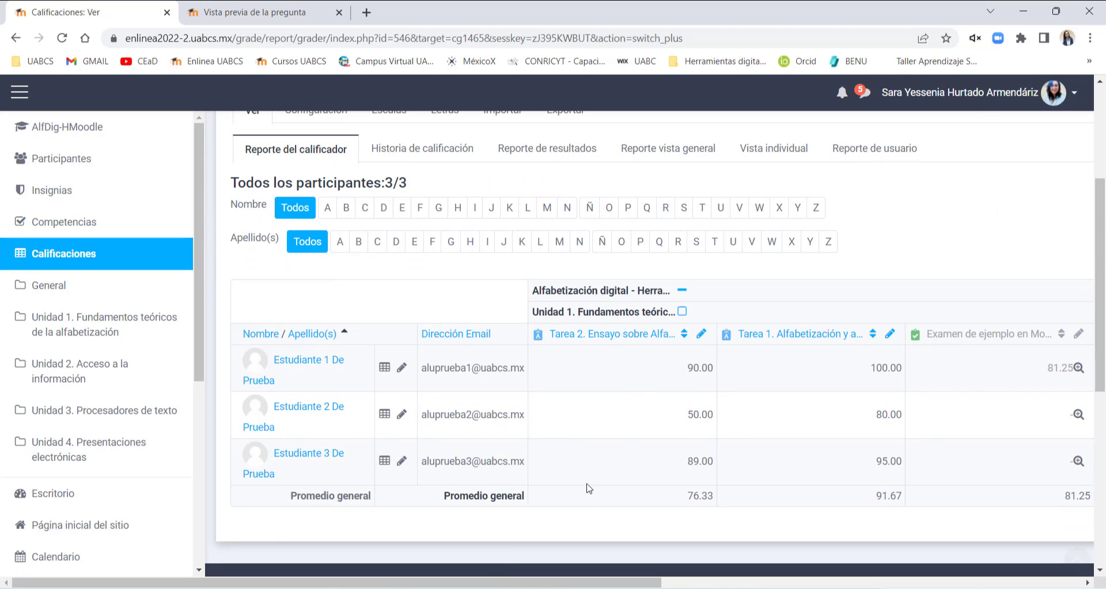
- Check the exam's grade column, the unit totals and the course totals across the grader report
drag(496, 582, 691, 583)
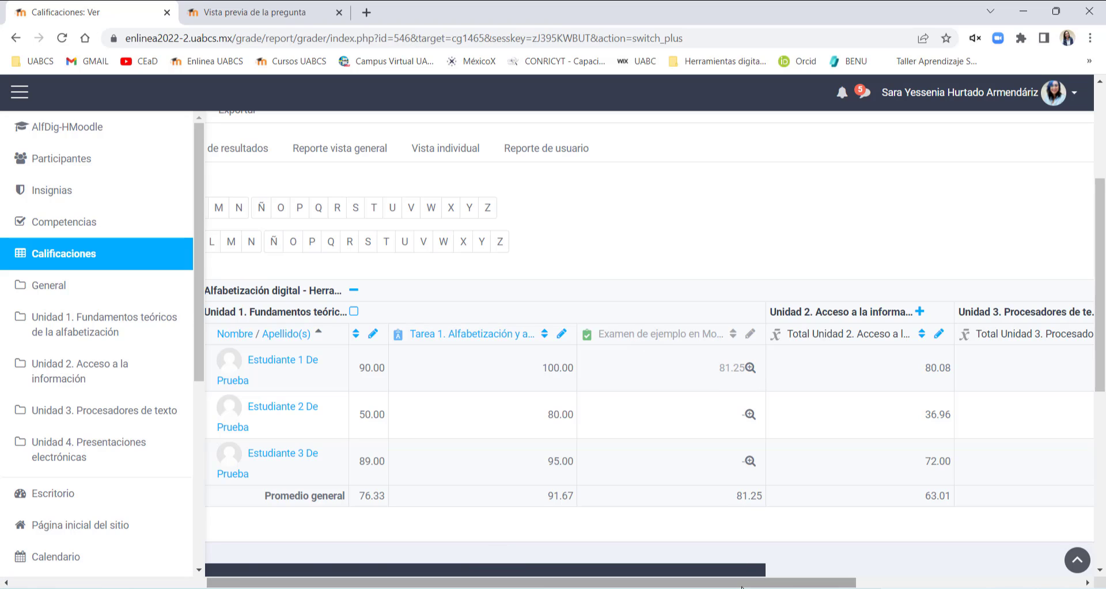
drag(740, 582, 968, 582)
drag(1082, 354, 1069, 384)
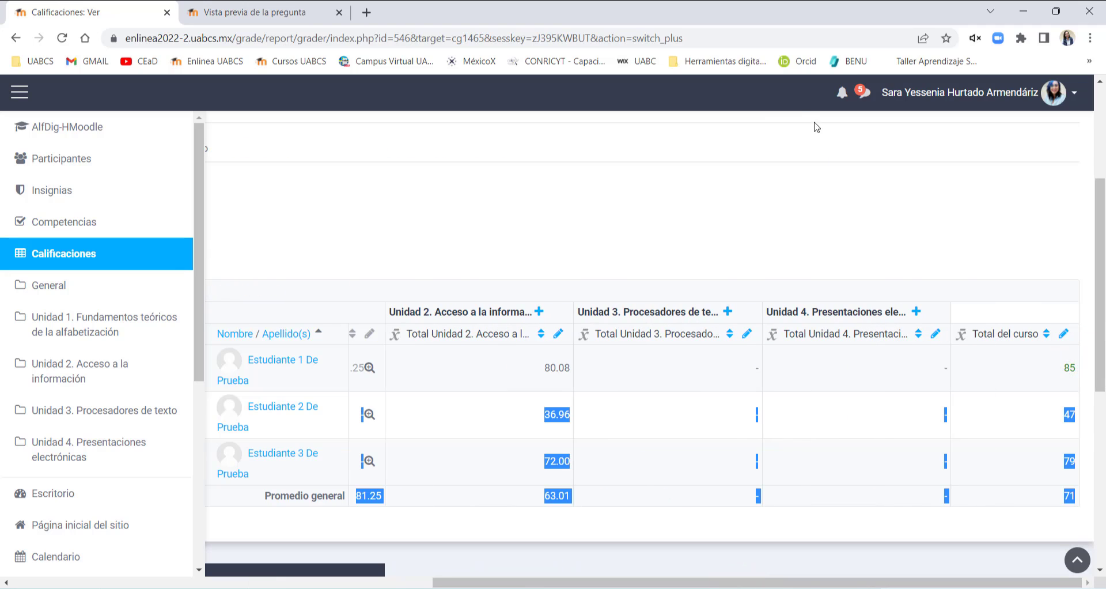